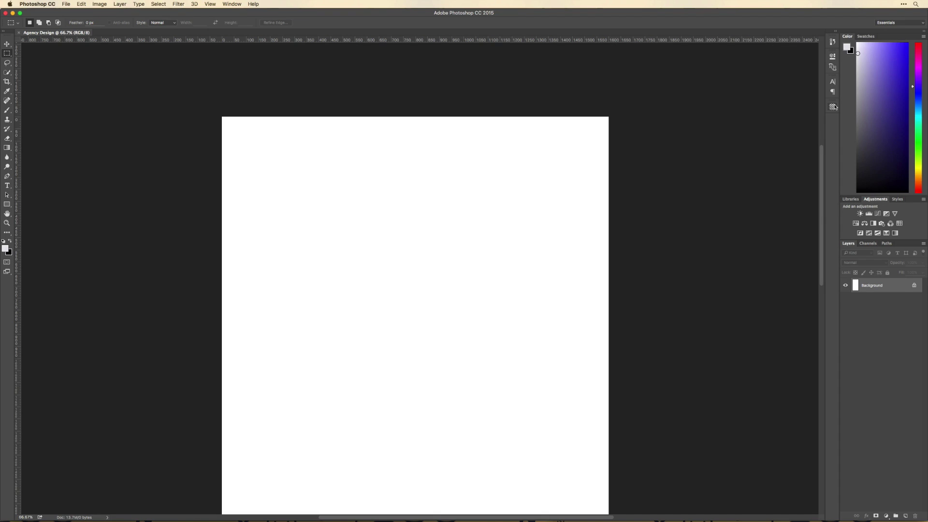
# Open the GuideGuide grid settings and set both the left and right margins to 80px.
pyautogui.click(833, 106)
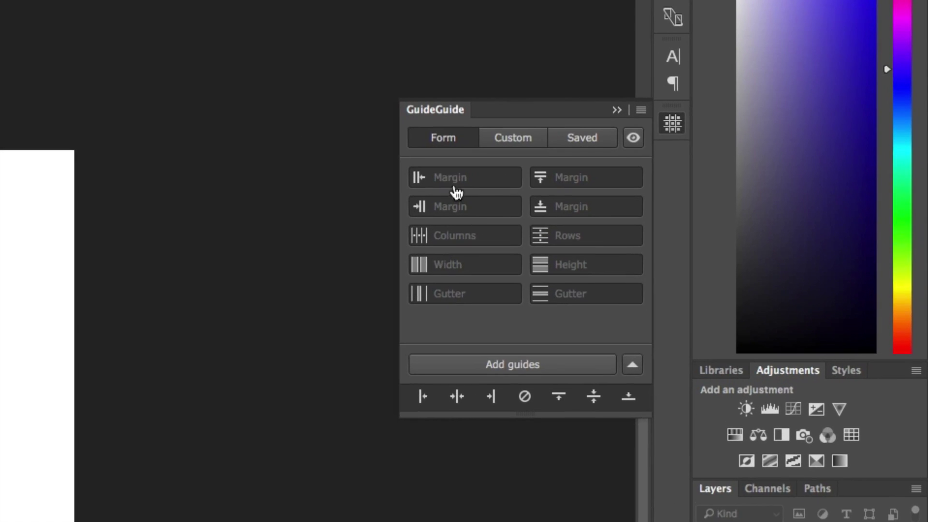
pyautogui.click(722, 129)
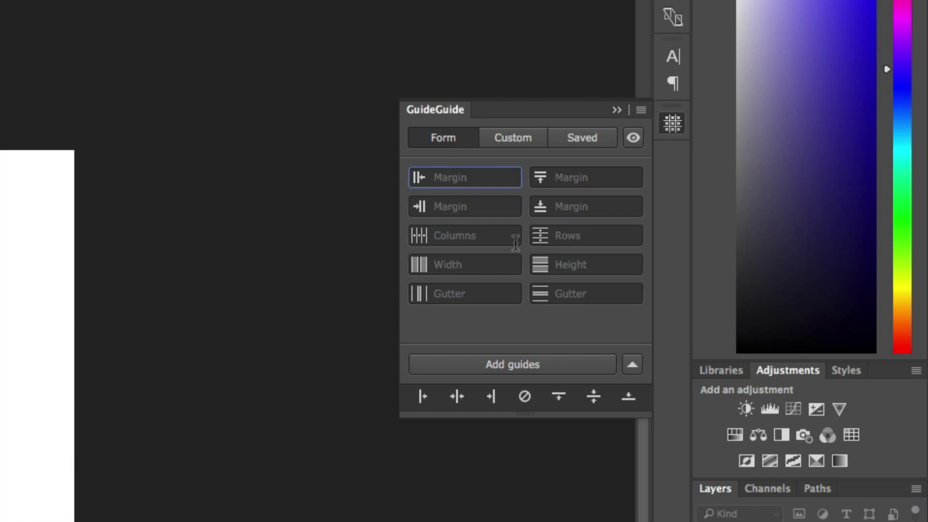
pyautogui.write('80px')
pyautogui.press('Tab')
pyautogui.press('Tab')
pyautogui.write('80[x')
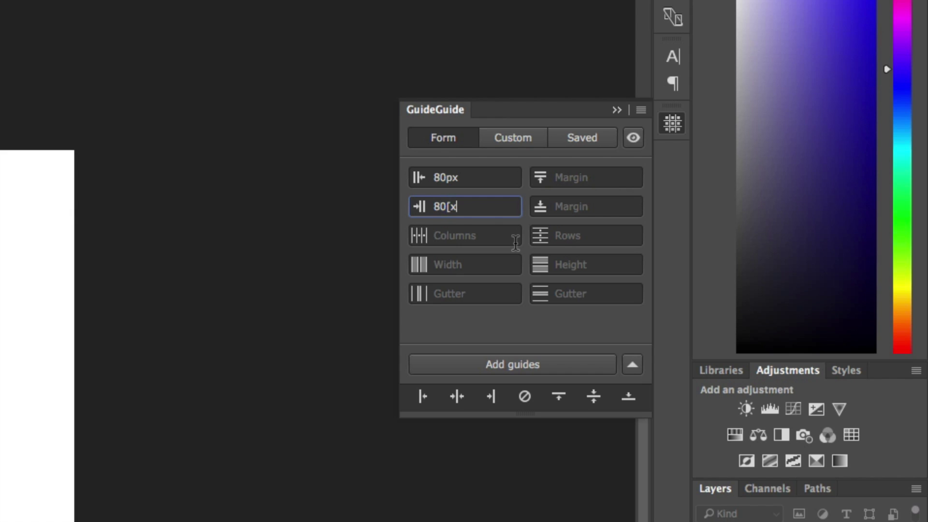
pyautogui.press('BackSpace')
pyautogui.press('BackSpace')
pyautogui.write('px')
# Set the guide layout to 3 columns with a 30px gutter and add the guides to the page.
pyautogui.click(468, 236)
pyautogui.write('3')
pyautogui.press('Tab')
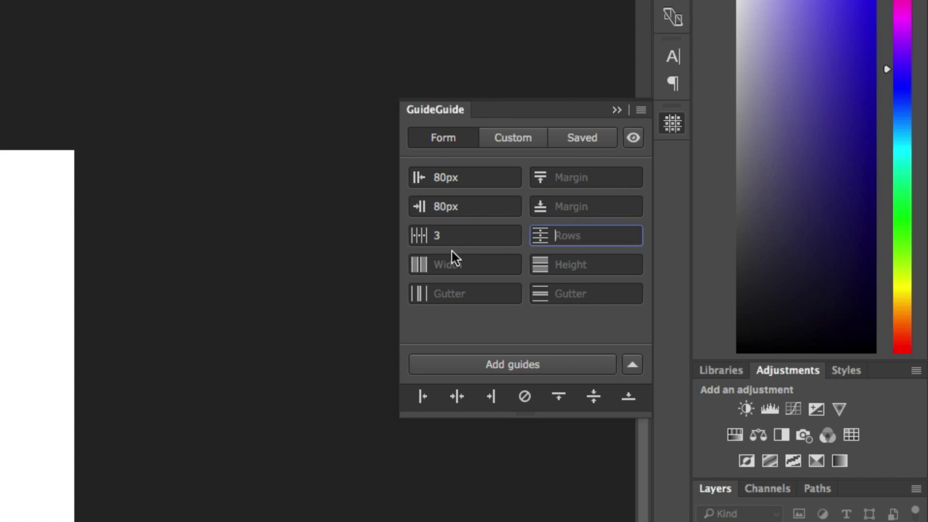
pyautogui.click(452, 293)
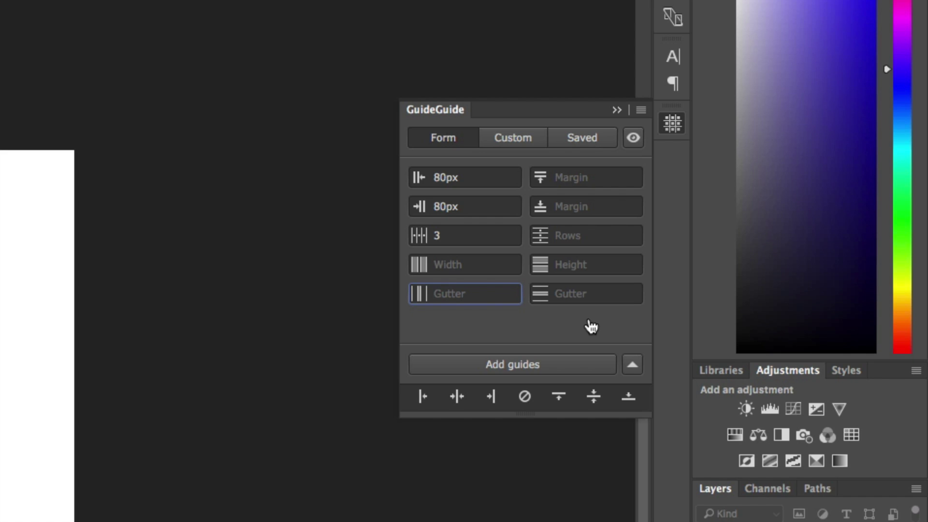
pyautogui.write('30px')
pyautogui.click(553, 369)
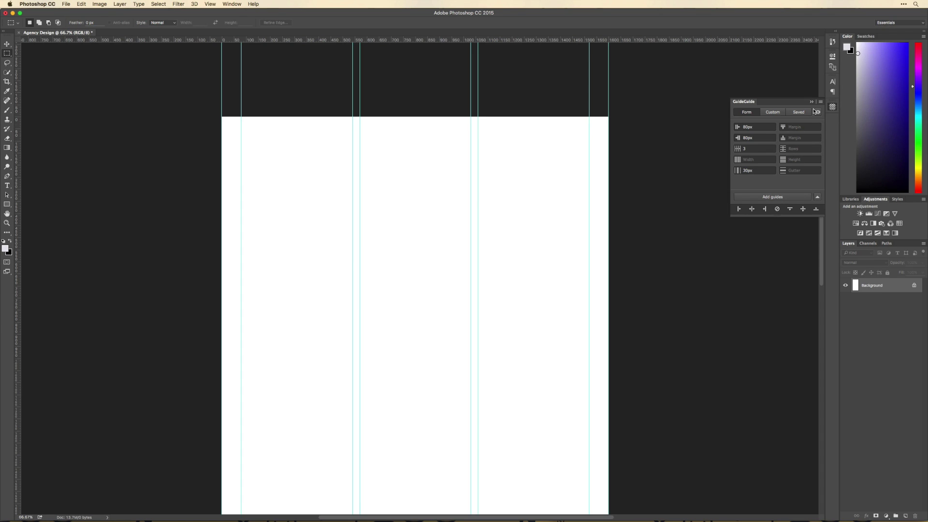
pyautogui.click(465, 218)
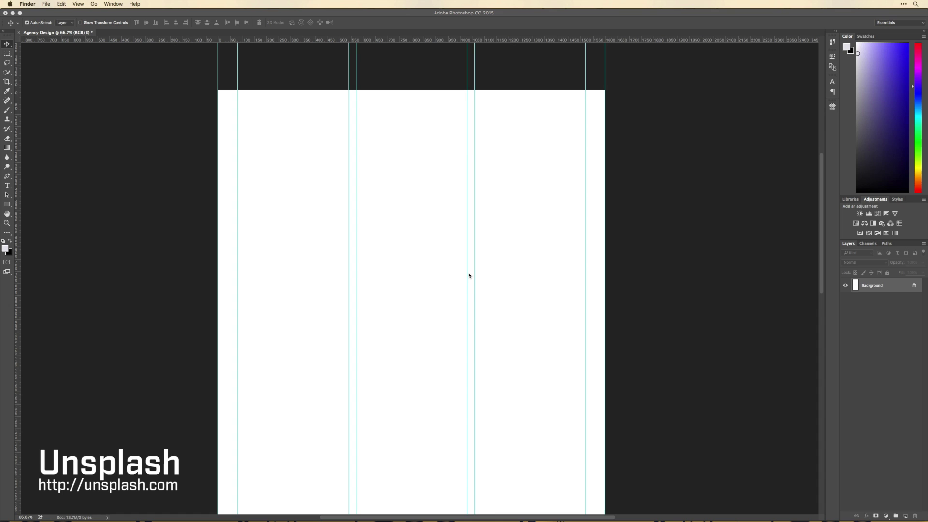
# Open the Images folder in Finder and examine its photos at full size to find one for the page header.
pyautogui.press('super+alt+d')
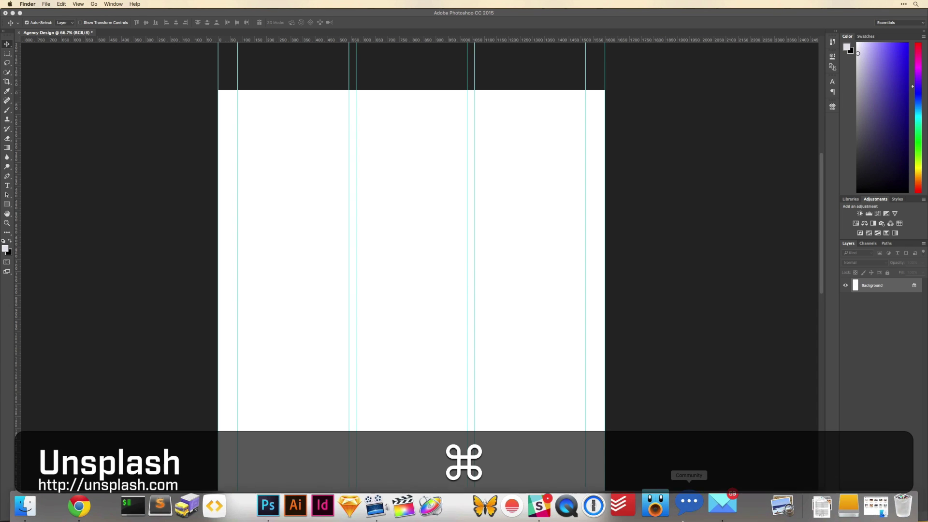
pyautogui.click(863, 505)
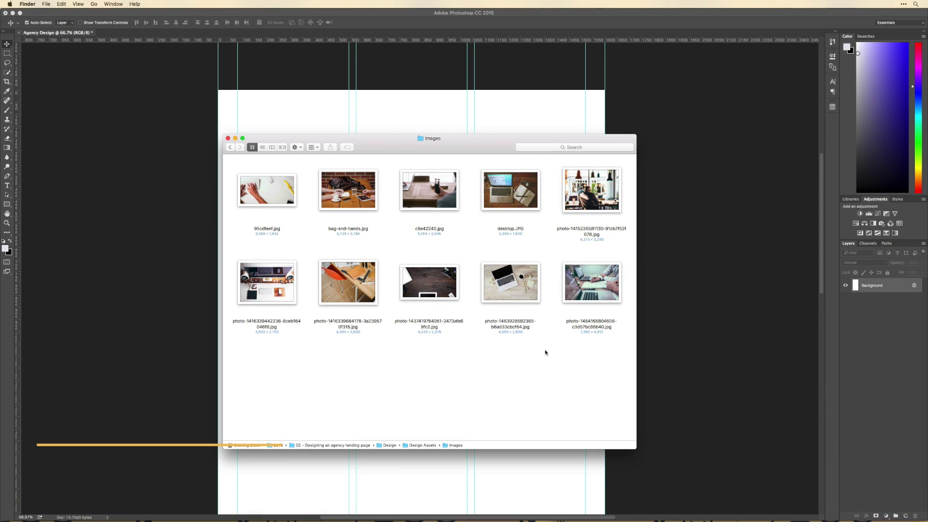
pyautogui.press('super+a')
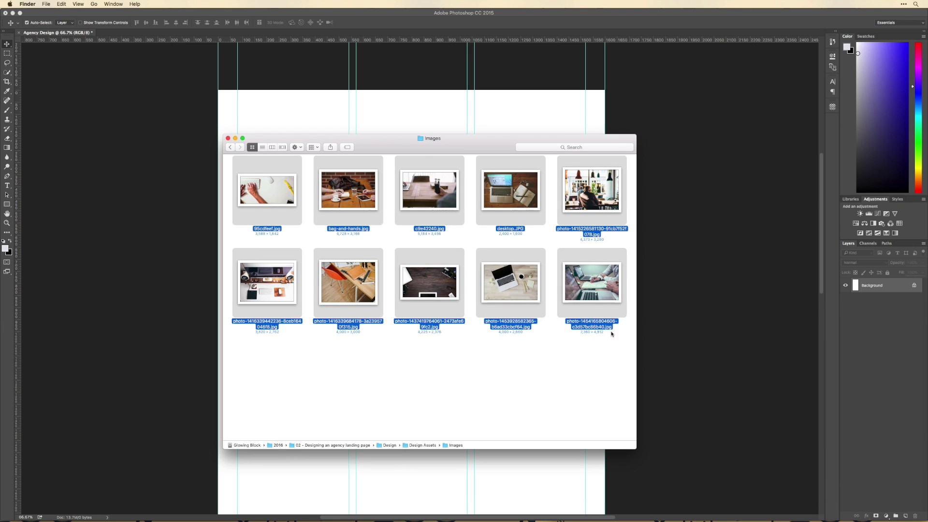
pyautogui.press('space')
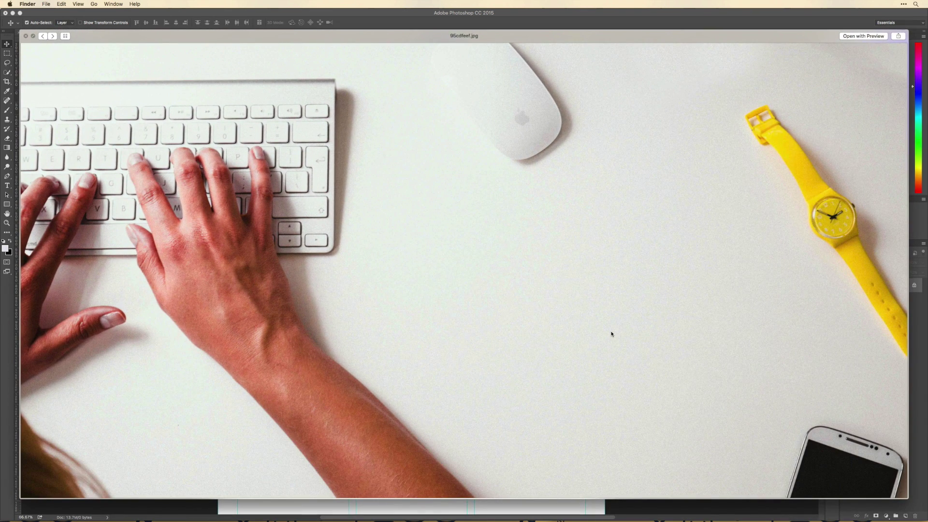
pyautogui.press('Right')
pyautogui.press('Right')
pyautogui.press('Right')
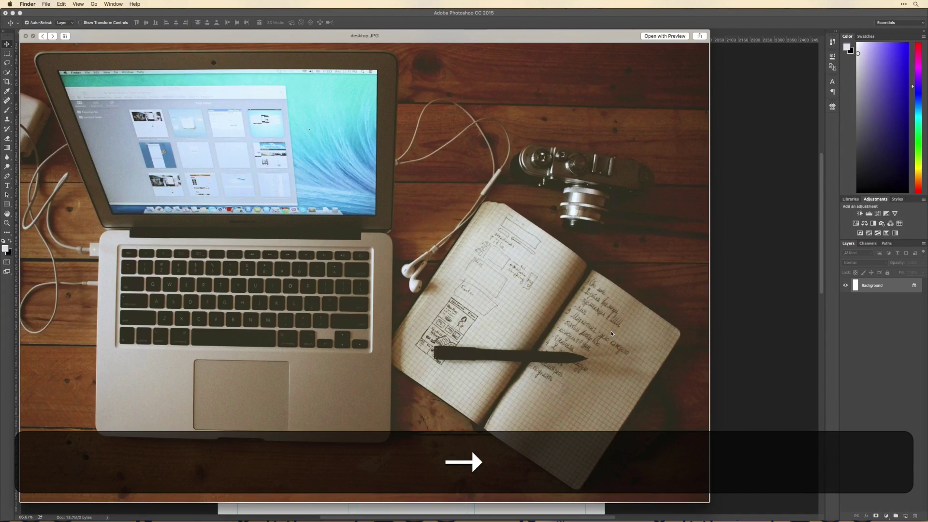
pyautogui.press('Right')
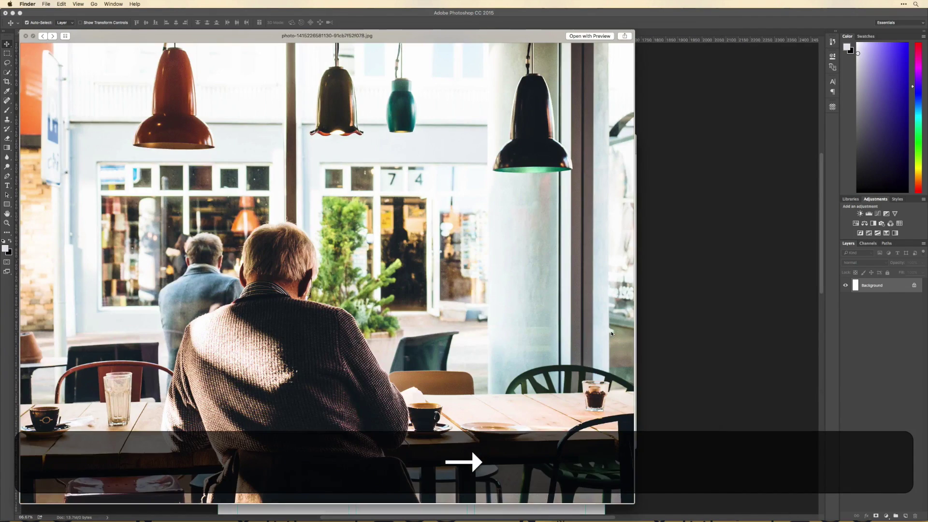
pyautogui.press('Right')
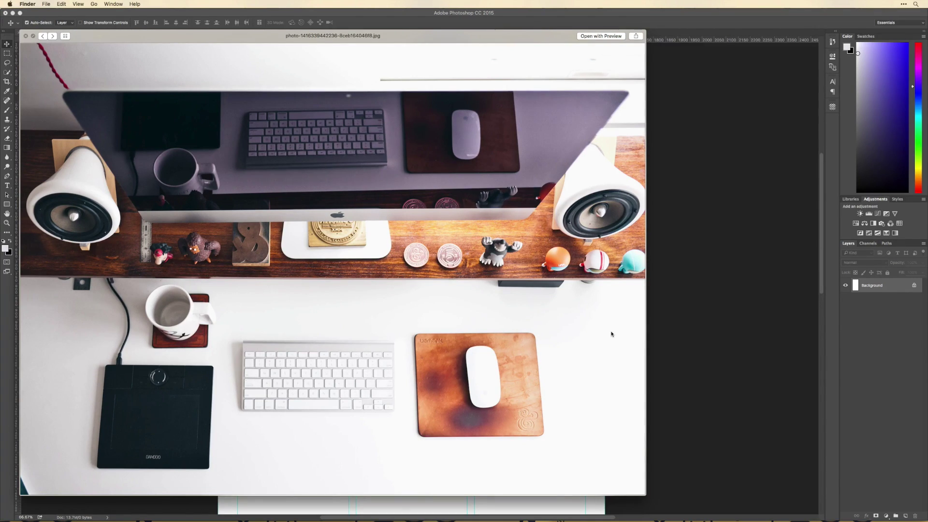
pyautogui.press('Right')
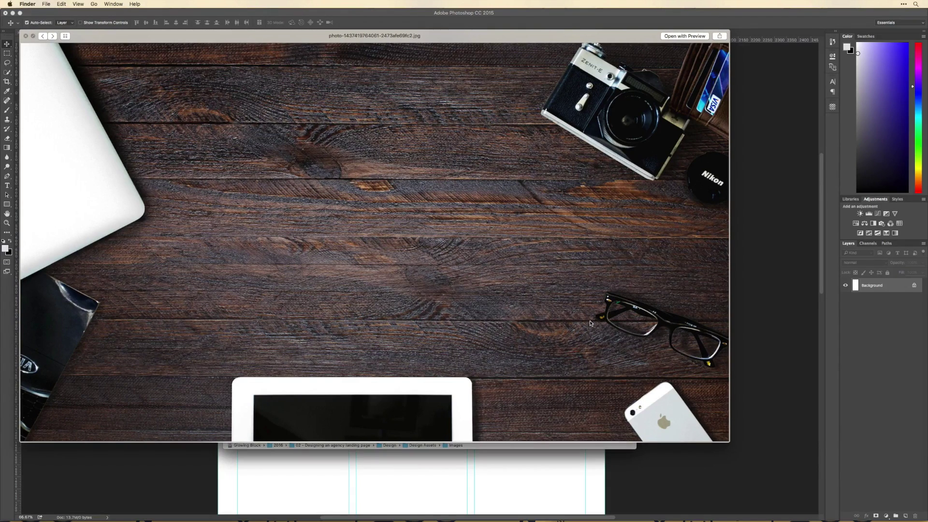
pyautogui.press('Right')
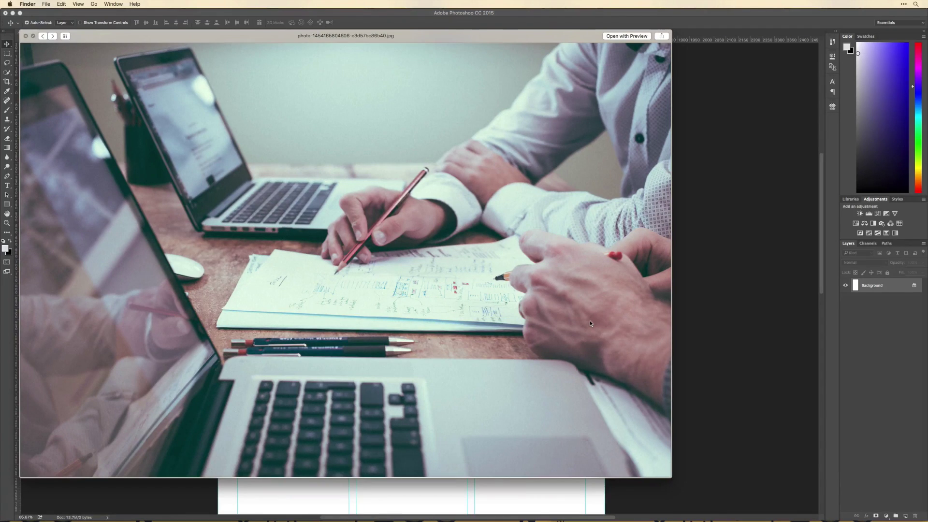
pyautogui.press('Right')
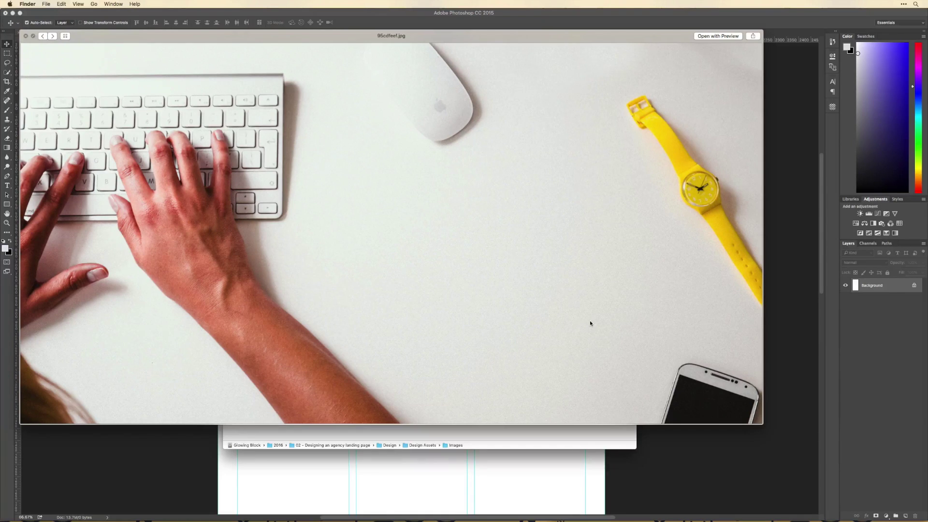
pyautogui.press('space')
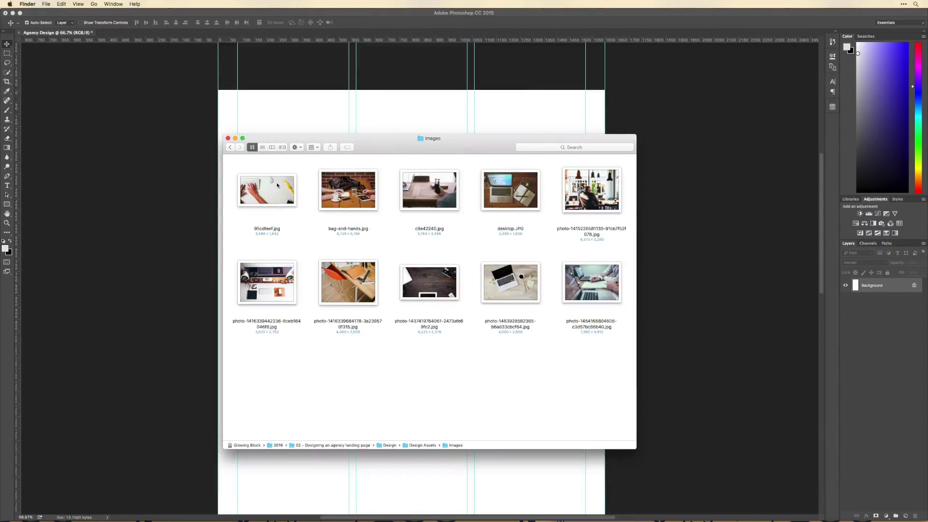
# Preview the dark wooden desk photo, place it into the Agency Design document in Photoshop, and align it with the page's top edge.
pyautogui.click(441, 297)
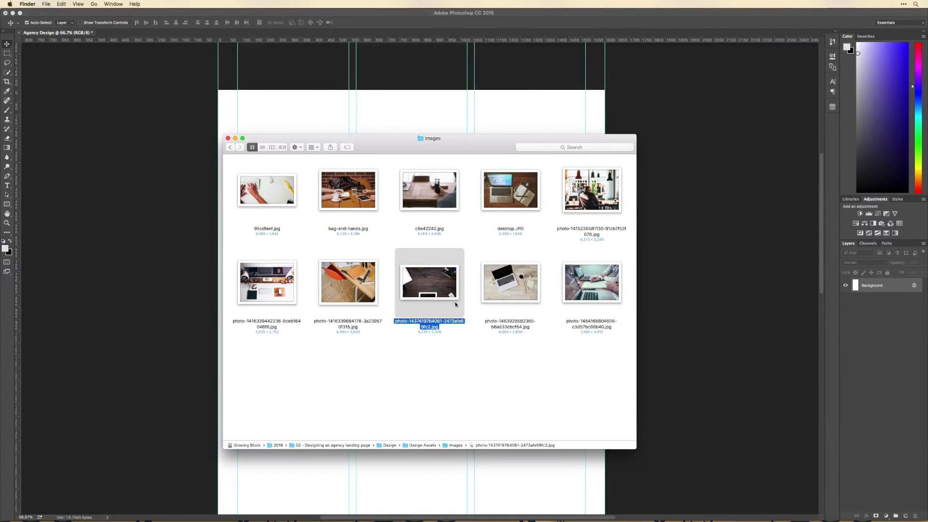
pyautogui.press('space')
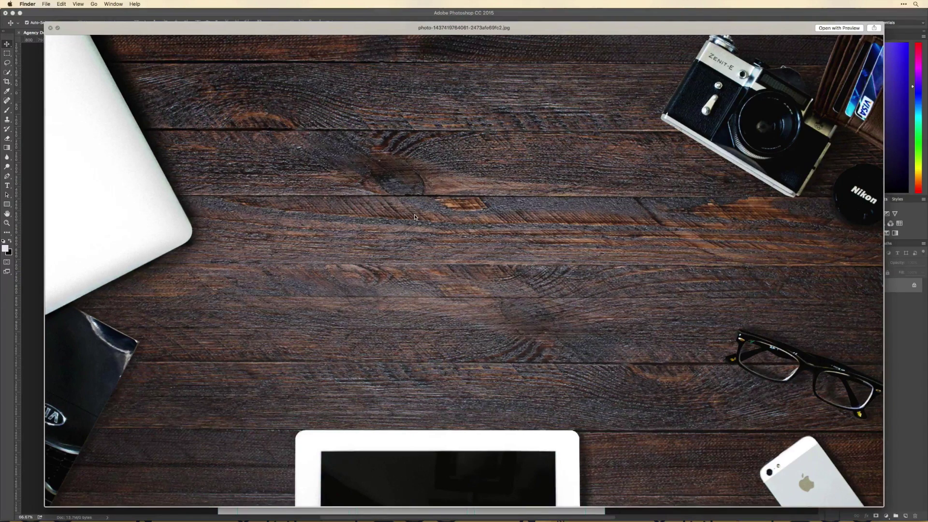
pyautogui.press('space')
pyautogui.moveTo(429, 280); pyautogui.dragTo(439, 157)
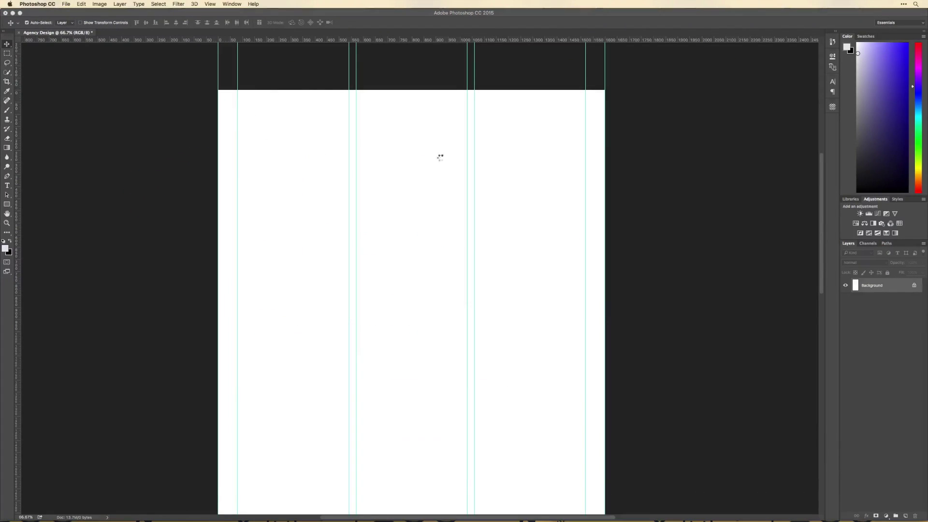
pyautogui.moveTo(512, 213); pyautogui.dragTo(509, 136)
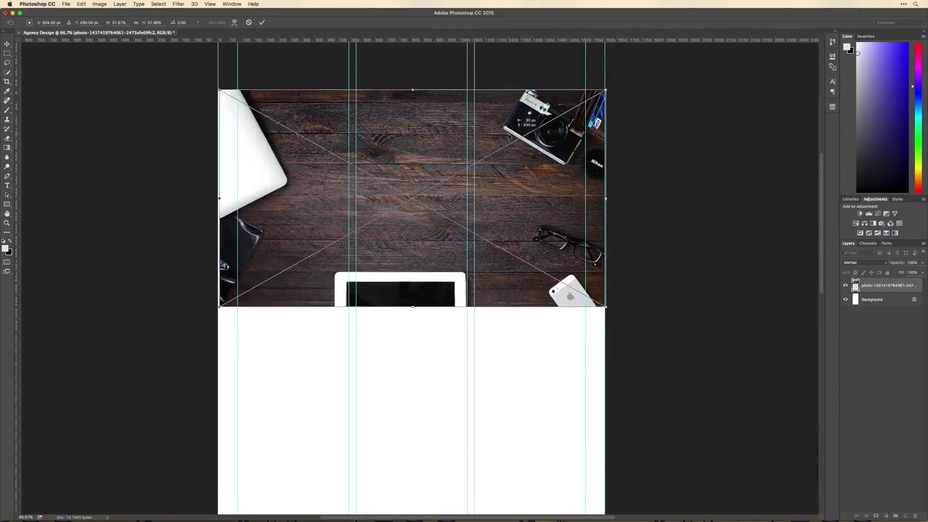
pyautogui.press('Return')
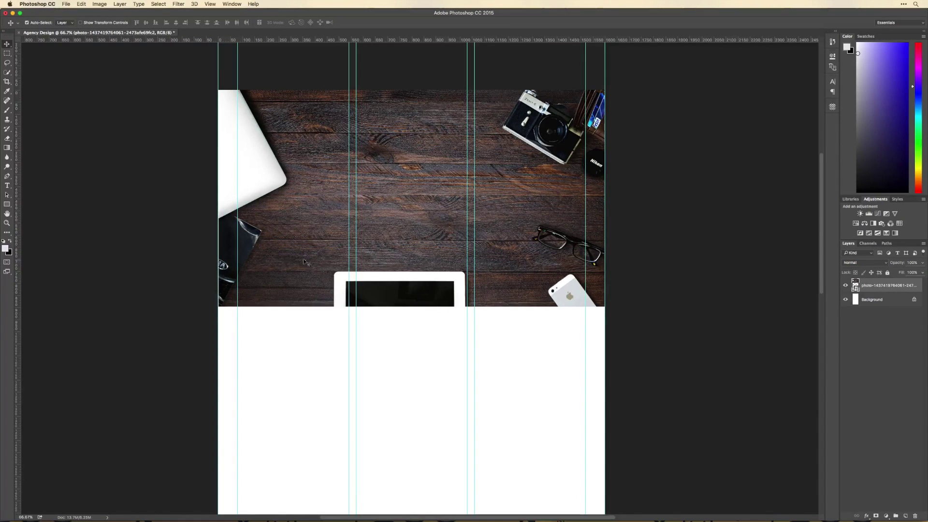
# Hide the guides and nudge the desk photo slightly to the right.
pyautogui.press('super+semicolon')
pyautogui.press('super+Right')
pyautogui.press('Right')
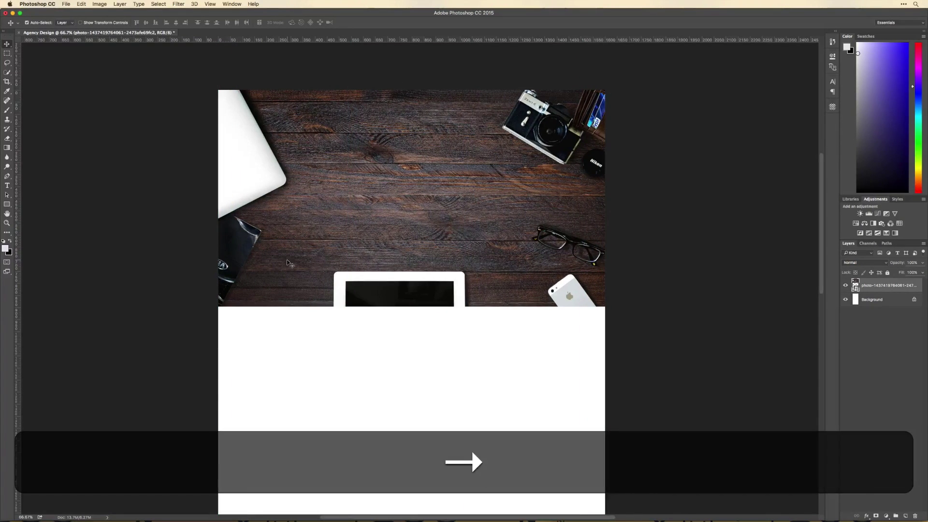
# Choose the Rectangle tool and set the foreground colour to a dark, muted purple-grey.
pyautogui.click(8, 204)
pyautogui.moveTo(7, 204); pyautogui.dragTo(25, 208)
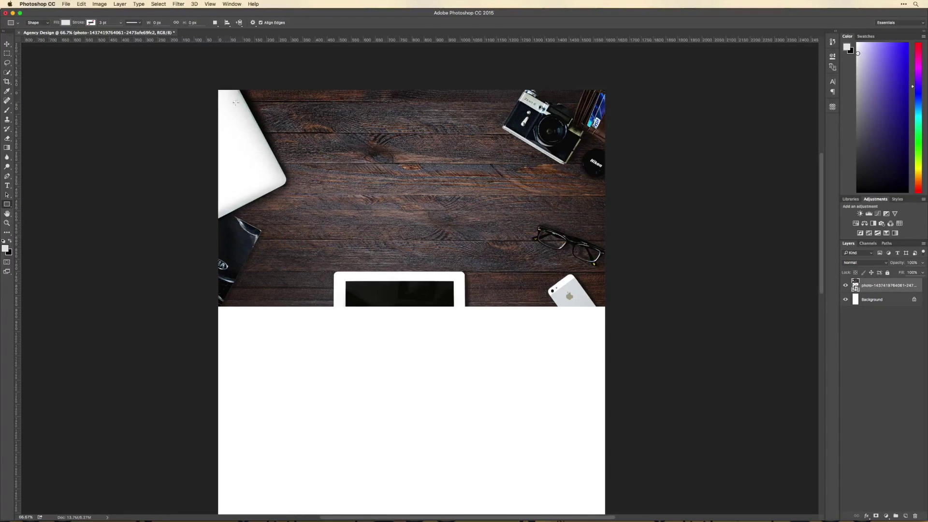
pyautogui.click(6, 249)
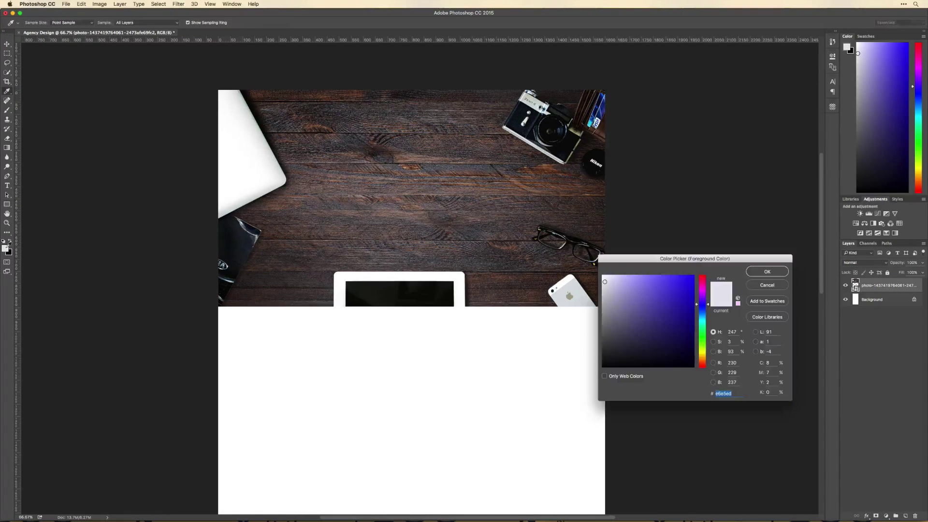
pyautogui.click(637, 330)
pyautogui.moveTo(670, 286); pyautogui.dragTo(623, 338)
pyautogui.click(765, 272)
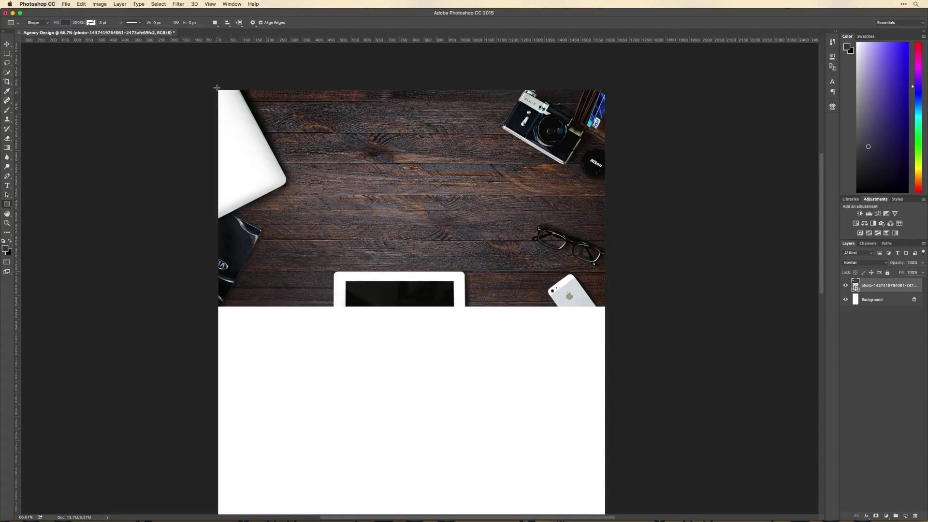
# Draw a rectangle about 1612 by 753 px across the page top and use it beneath the desk photo as its clipping mask.
pyautogui.moveTo(216, 87); pyautogui.dragTo(606, 269)
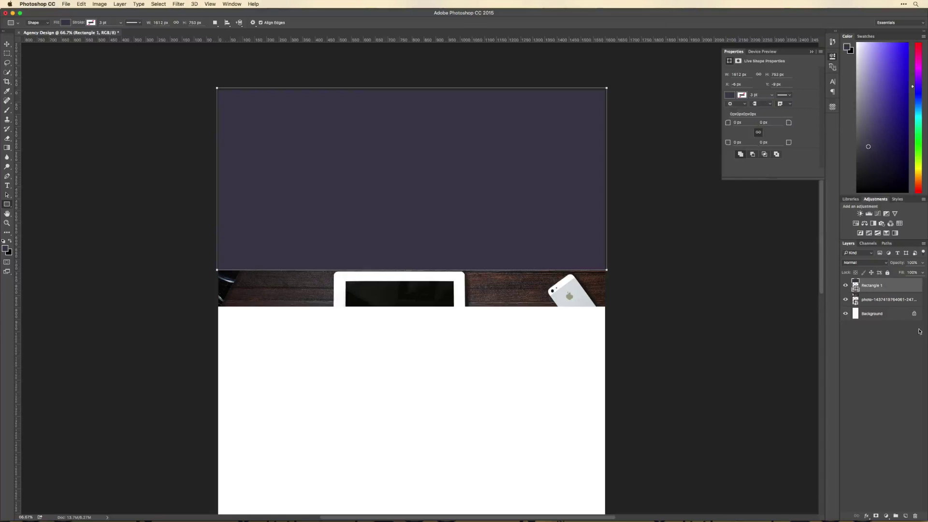
pyautogui.press('super+bracketleft')
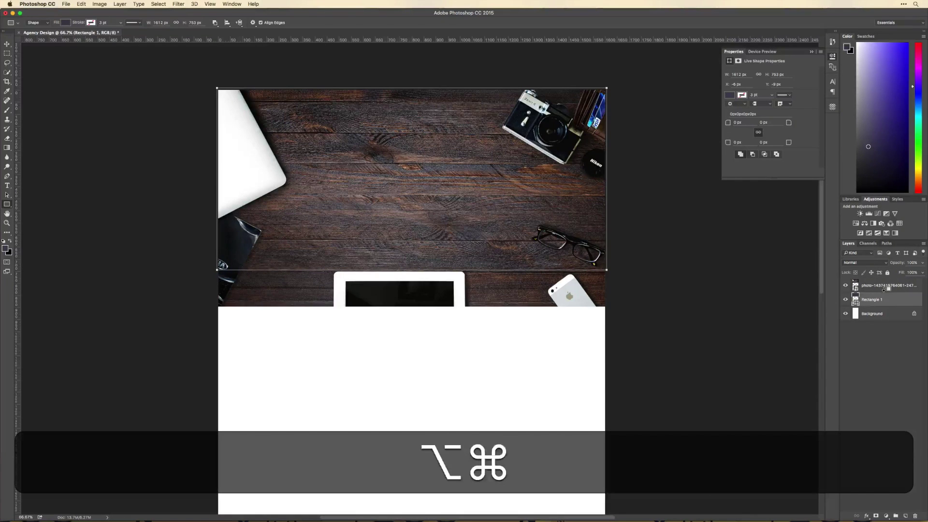
pyautogui.keyDown('alt'); pyautogui.click(886, 291); pyautogui.keyUp('alt')
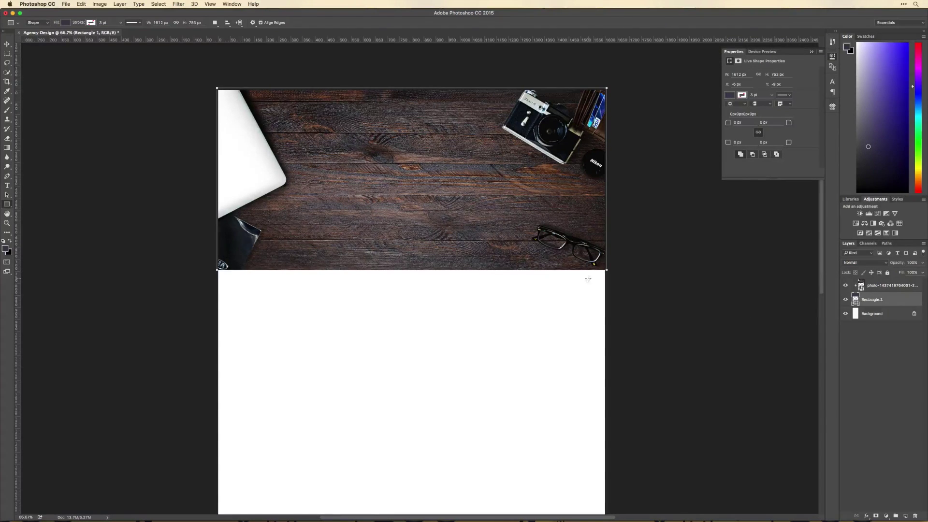
# Add a text box about 1041 by 394 px over the desk photo containing "Some Text".
pyautogui.press('t')
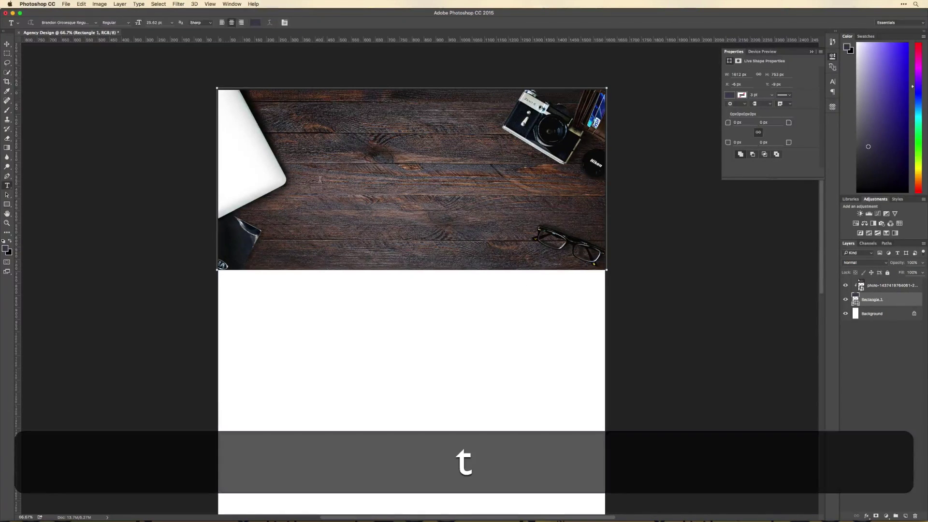
pyautogui.moveTo(288, 131); pyautogui.dragTo(540, 227)
pyautogui.write('E')
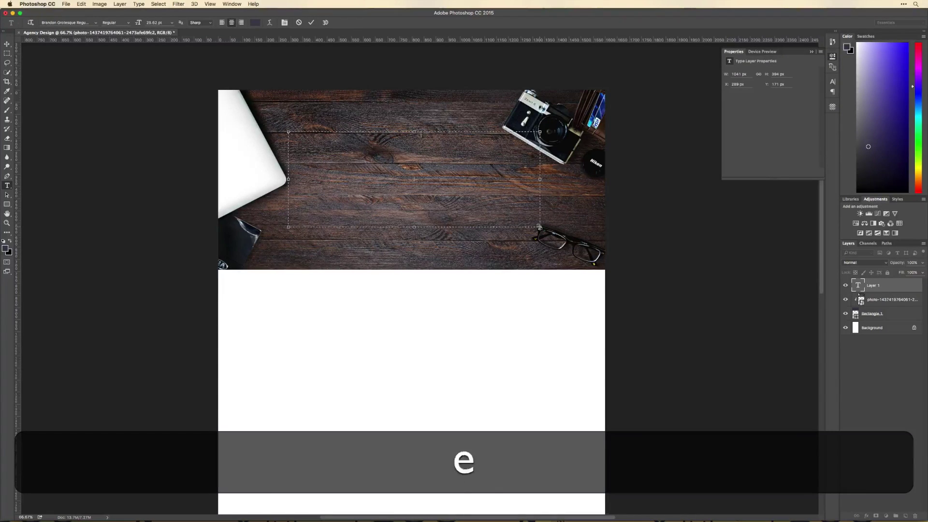
pyautogui.write('Tst')
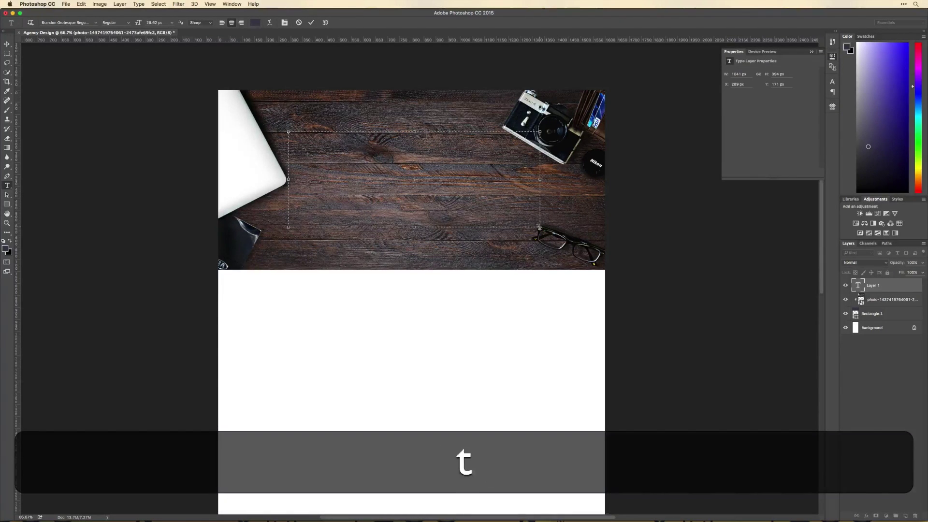
# Change the colour of all the text in the header text box to white.
pyautogui.press('super+a')
pyautogui.click(255, 23)
pyautogui.click(401, 346)
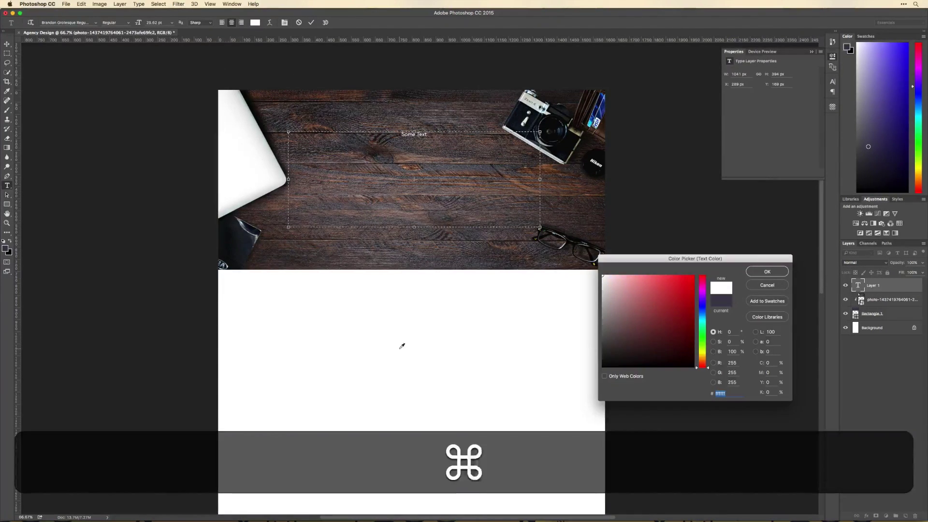
pyautogui.press('super+Return')
# Set the header text to 94.62 pt in the Bold weight and move it further down over the desk photo.
pyautogui.click(159, 25)
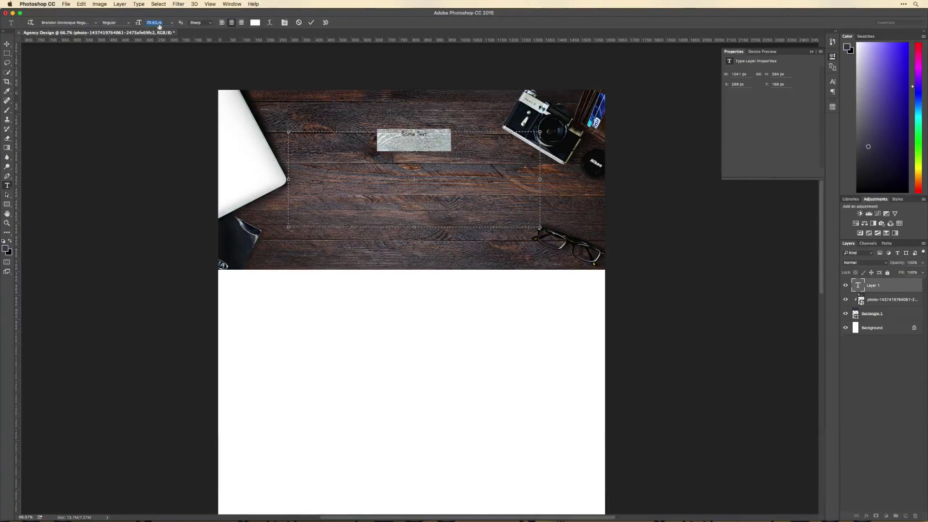
pyautogui.write('94.62')
pyautogui.press('Return')
pyautogui.click(127, 23)
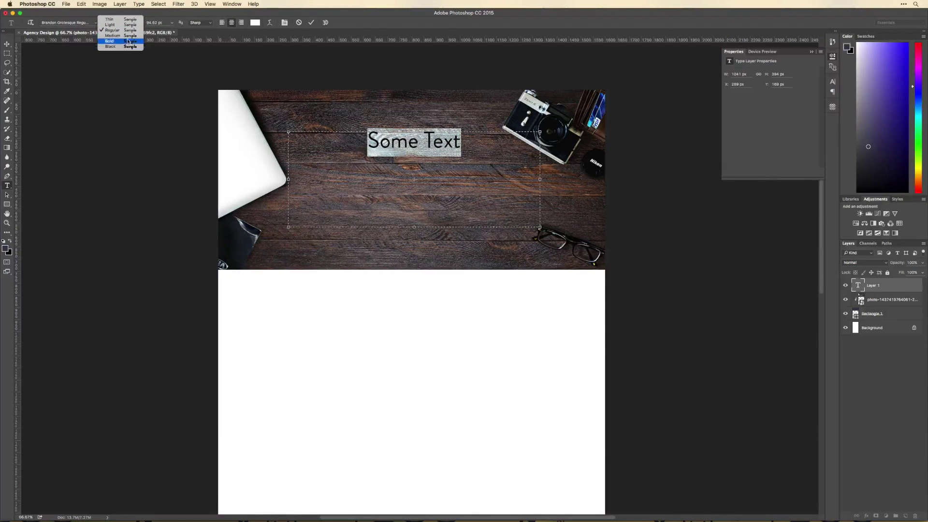
pyautogui.click(128, 41)
pyautogui.press('super+Return')
pyautogui.press('v')
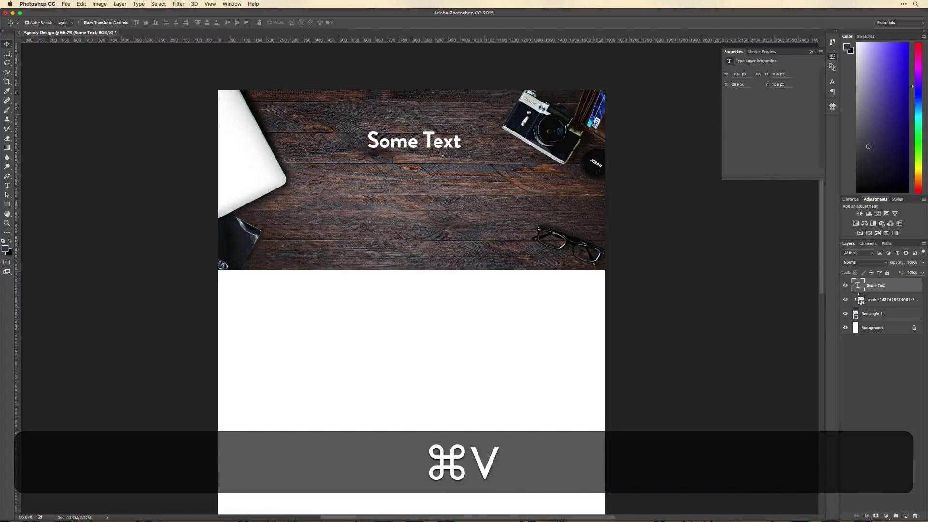
pyautogui.moveTo(437, 151); pyautogui.dragTo(432, 179)
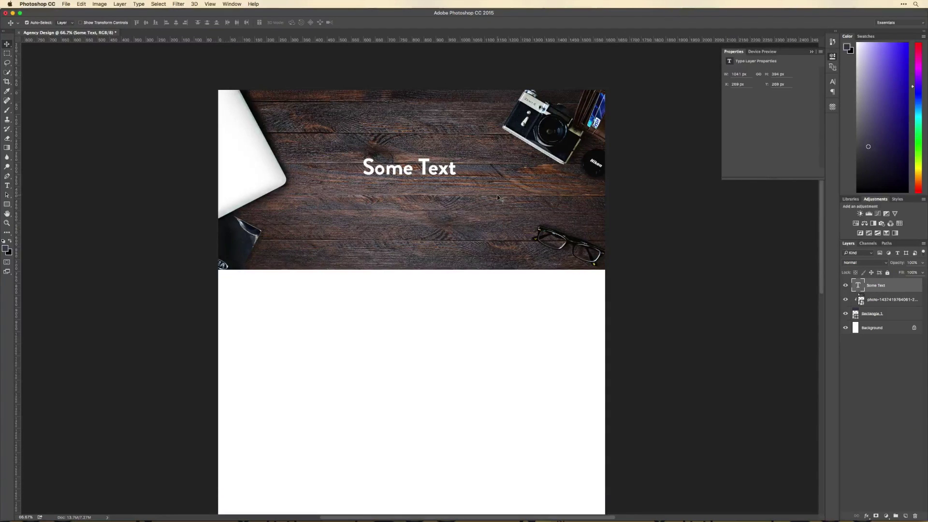
# Lower the desk photo layer's opacity to about 28% so the dark rectangle beneath tints it.
pyautogui.click(881, 312)
pyautogui.moveTo(901, 264)
pyautogui.mouseDown()
pyautogui.moveTo(891, 265)
pyautogui.moveTo(911, 264)
pyautogui.mouseUp()
pyautogui.click(889, 299)
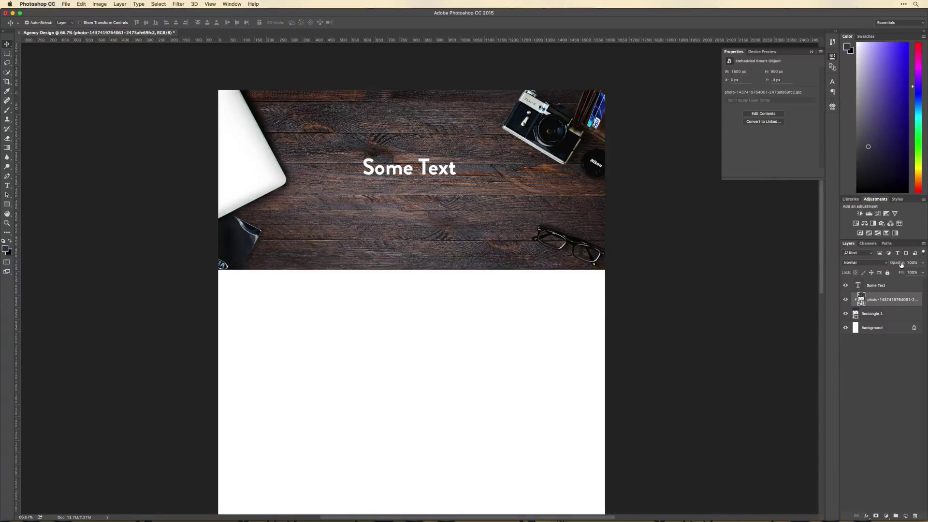
pyautogui.moveTo(900, 264); pyautogui.dragTo(874, 267)
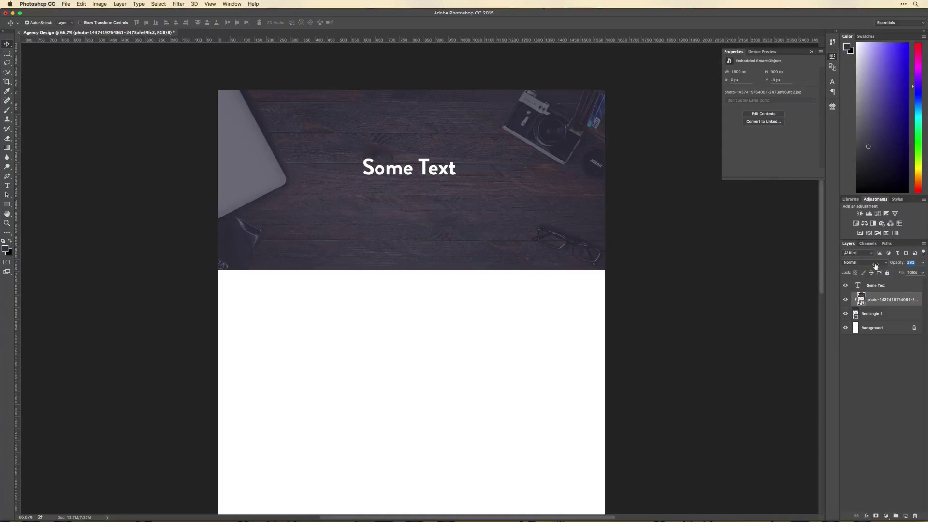
pyautogui.moveTo(876, 265); pyautogui.dragTo(876, 265)
pyautogui.press('v')
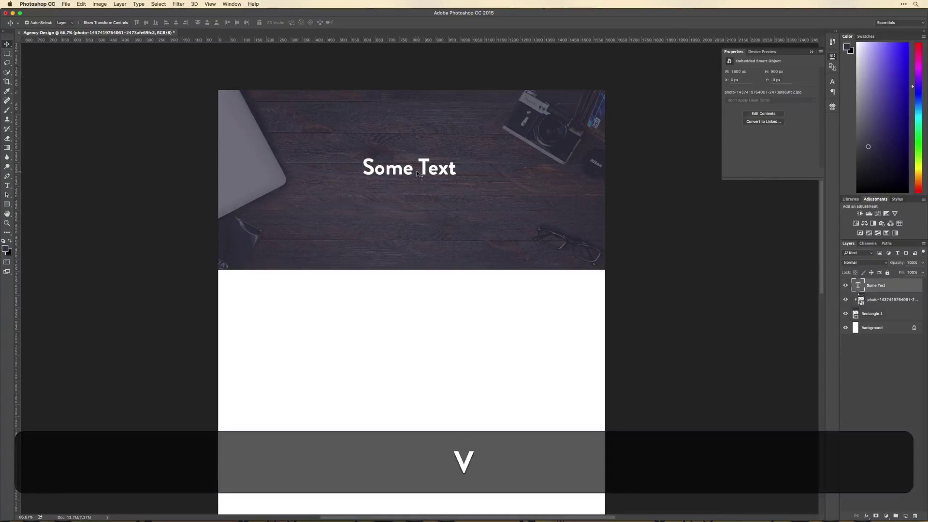
# Shorten the header text box to about 334 px high and reposition it near the middle of the photo.
pyautogui.moveTo(429, 167); pyautogui.dragTo(408, 179)
pyautogui.hotkey('ctrl', 'Return')
pyautogui.hotkey('ctrl', 'v')
pyautogui.press('v')
pyautogui.press('t')
pyautogui.click(412, 180)
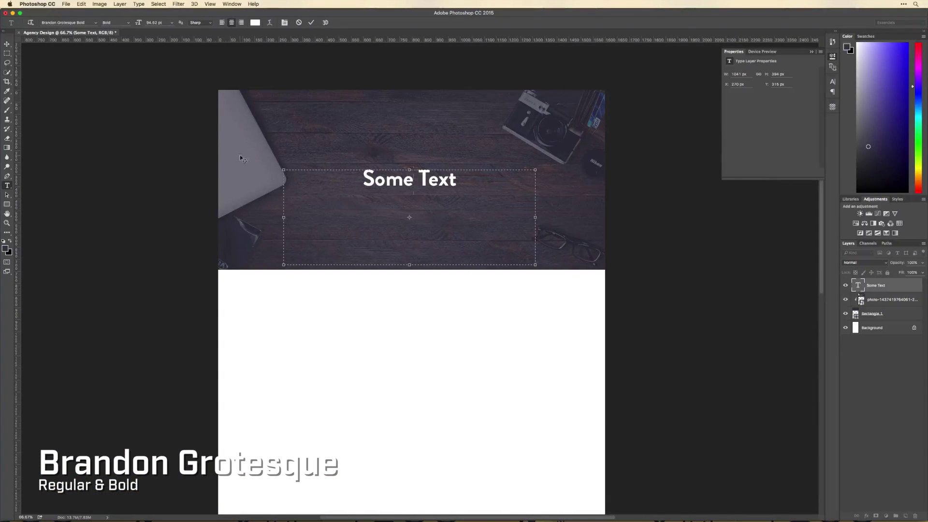
pyautogui.moveTo(409, 265)
pyautogui.mouseDown()
pyautogui.moveTo(418, 199)
pyautogui.moveTo(418, 254)
pyautogui.mouseUp()
pyautogui.hotkey('ctrl', 'Return')
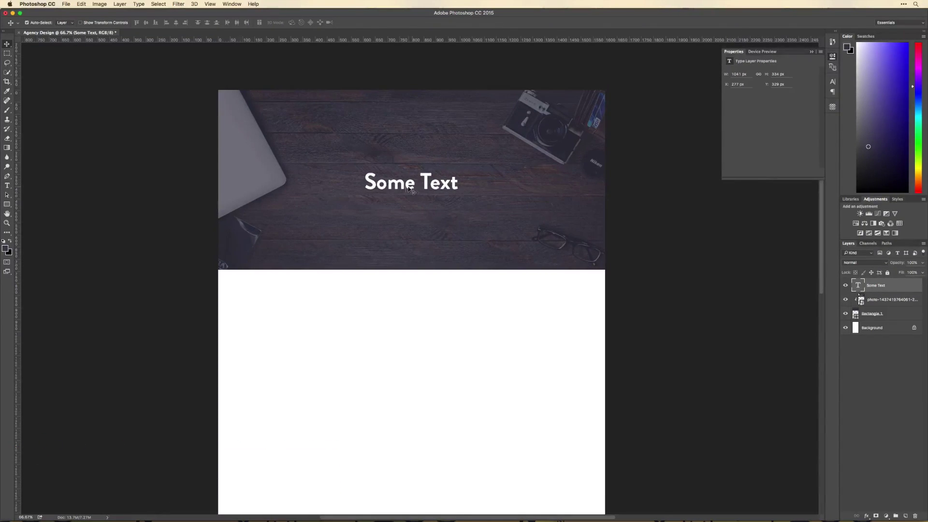
pyautogui.moveTo(405, 190); pyautogui.dragTo(403, 169)
# Replace the header text with "We create beautiful products." and widen its text box to about 1092 px.
pyautogui.doubleClick(402, 168)
pyautogui.hotkey('ctrl', 'a')
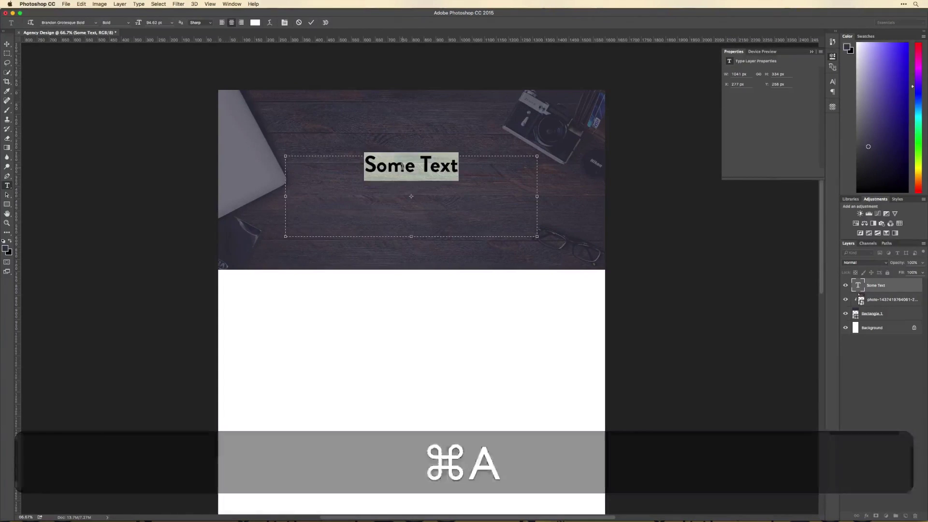
pyautogui.write('We create bea')
pyautogui.press('BackSpace')
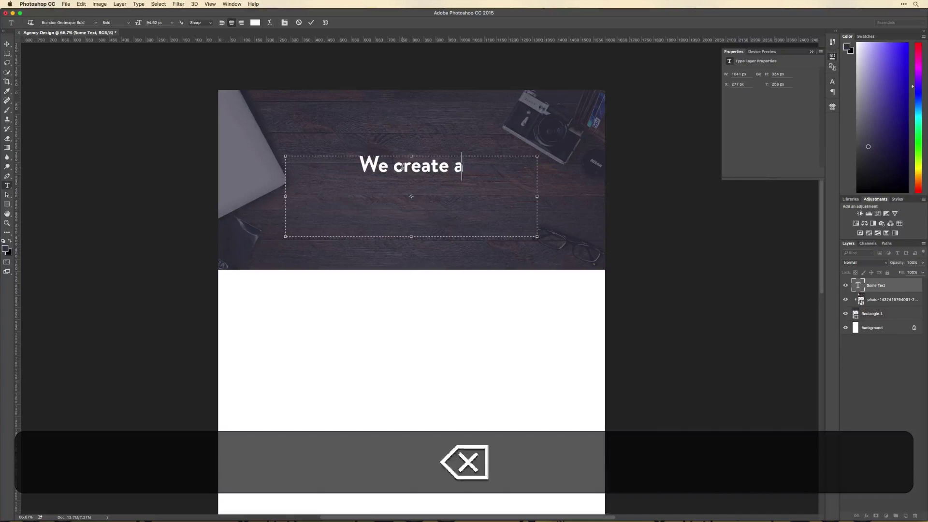
pyautogui.write('beautiful products.')
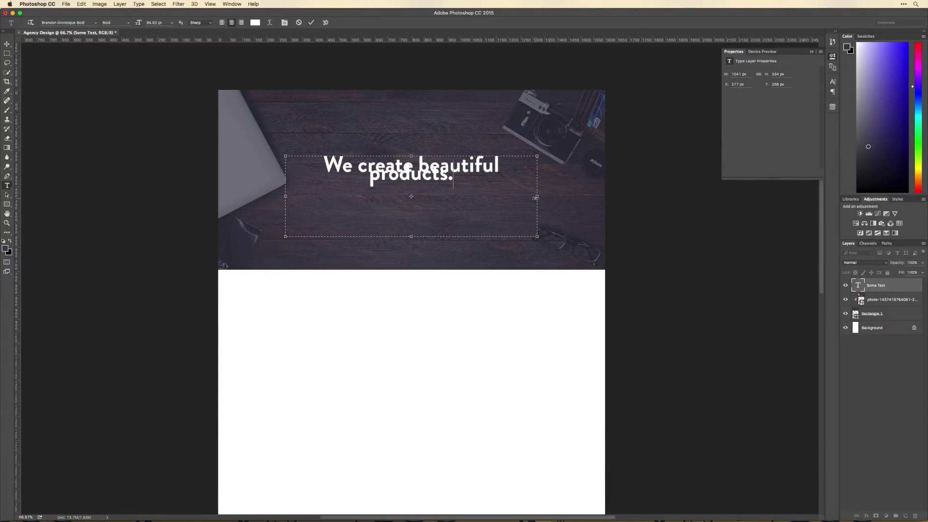
pyautogui.moveTo(534, 198); pyautogui.dragTo(549, 196)
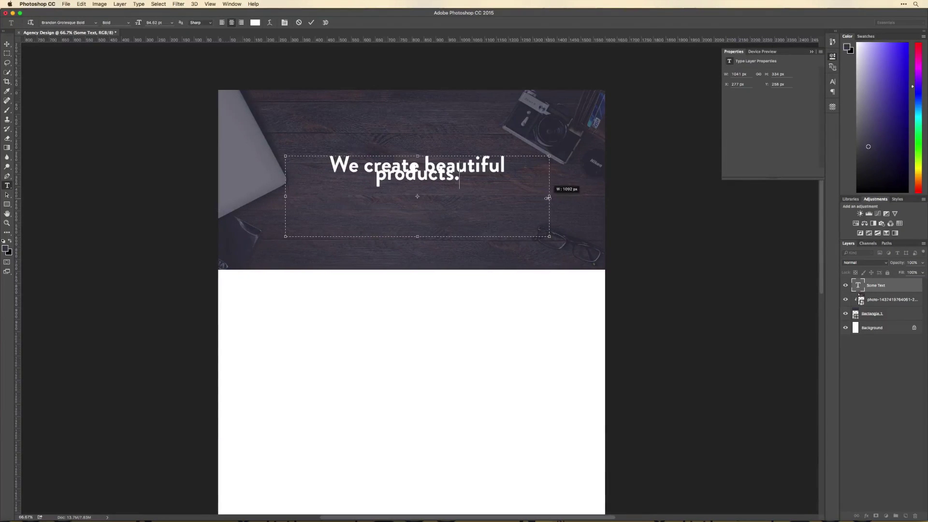
# Reduce the whole headline to 77.62 pt and shorten its text box to about 94 px high.
pyautogui.press('super+a')
pyautogui.moveTo(137, 22); pyautogui.dragTo(130, 25)
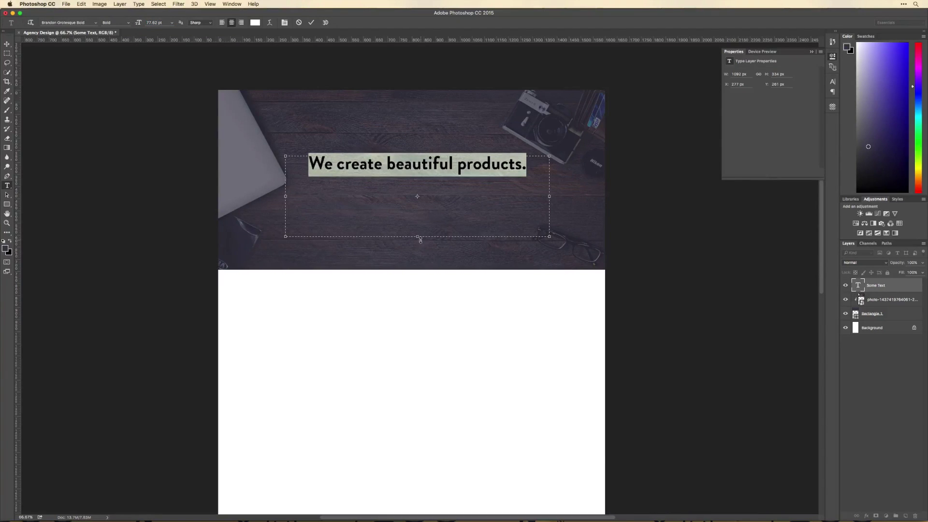
pyautogui.press('super+Return')
pyautogui.press('v')
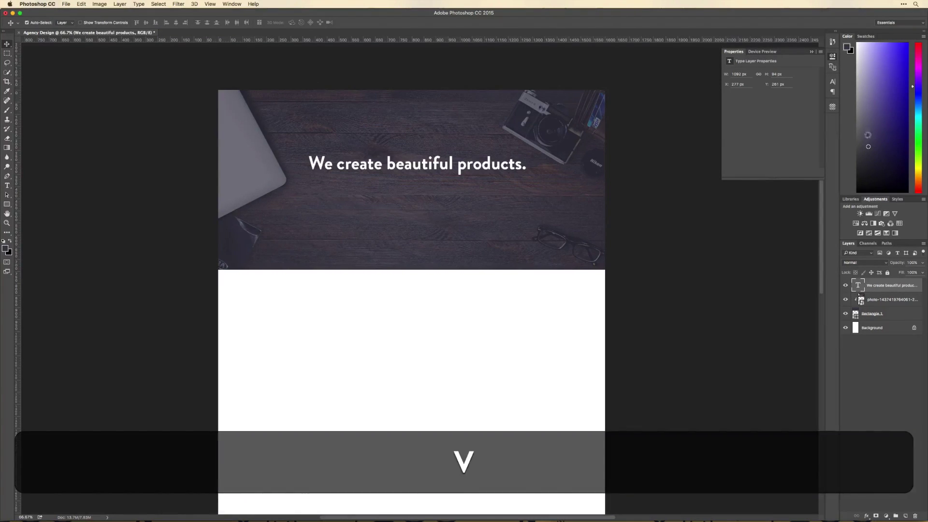
# Show the guides and add a vertical guide at the page's midpoint with GuideGuide.
pyautogui.press('super+semicolon')
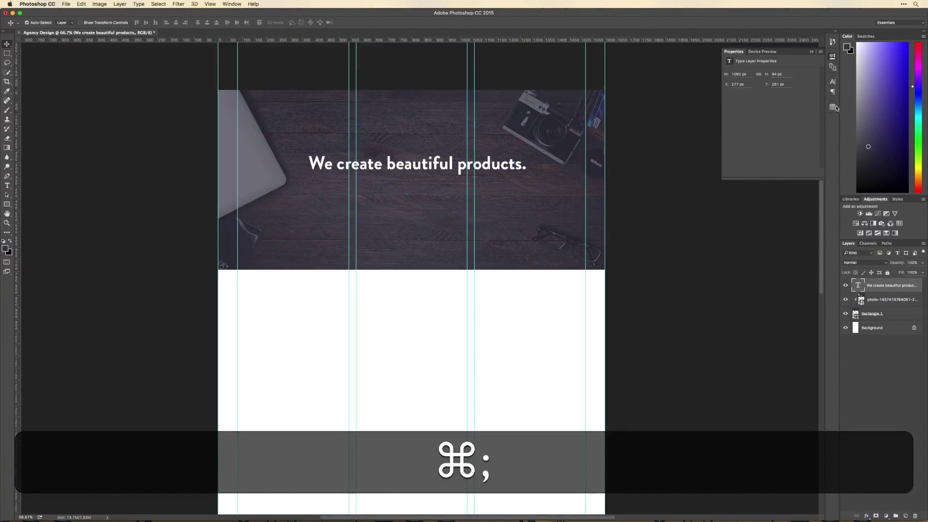
pyautogui.click(833, 107)
pyautogui.click(751, 209)
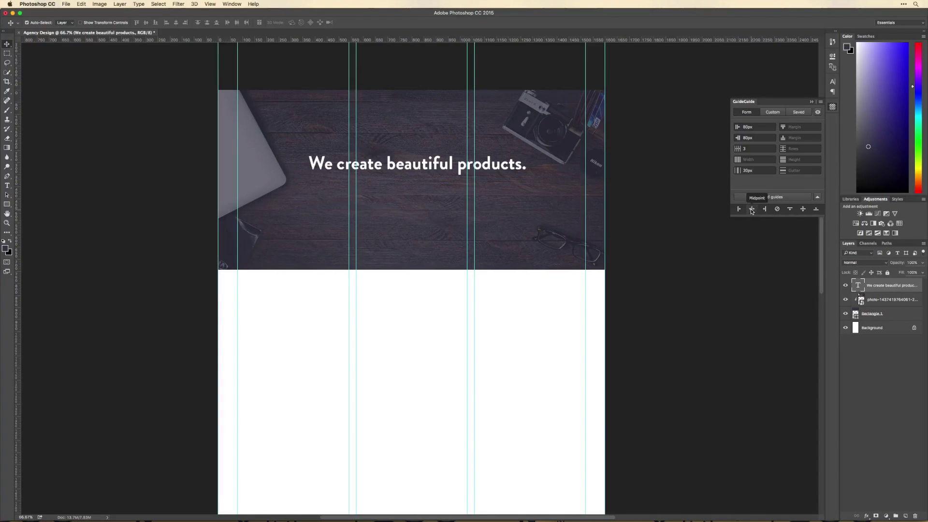
# Centre the headline horizontally on the midpoint guide and place a duplicate of it directly below.
pyautogui.press('super+t')
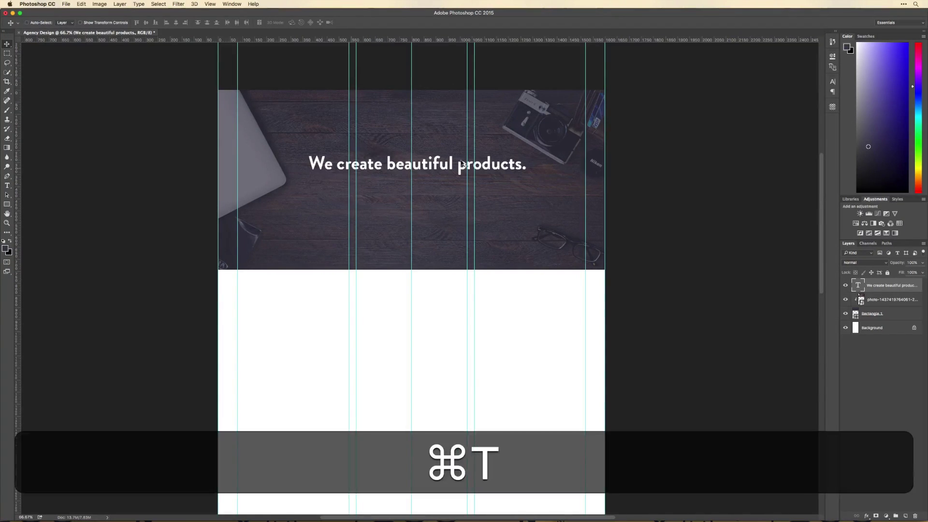
pyautogui.moveTo(452, 162); pyautogui.dragTo(445, 165)
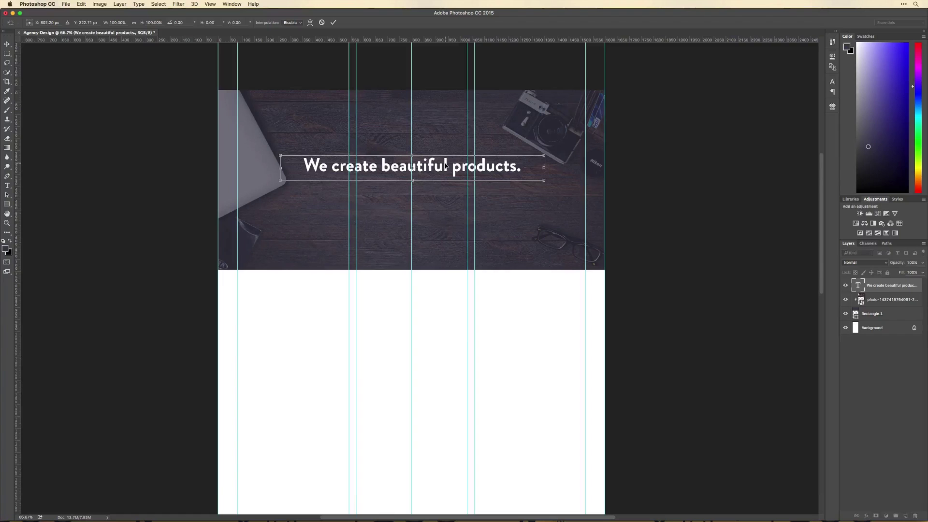
pyautogui.press('Return')
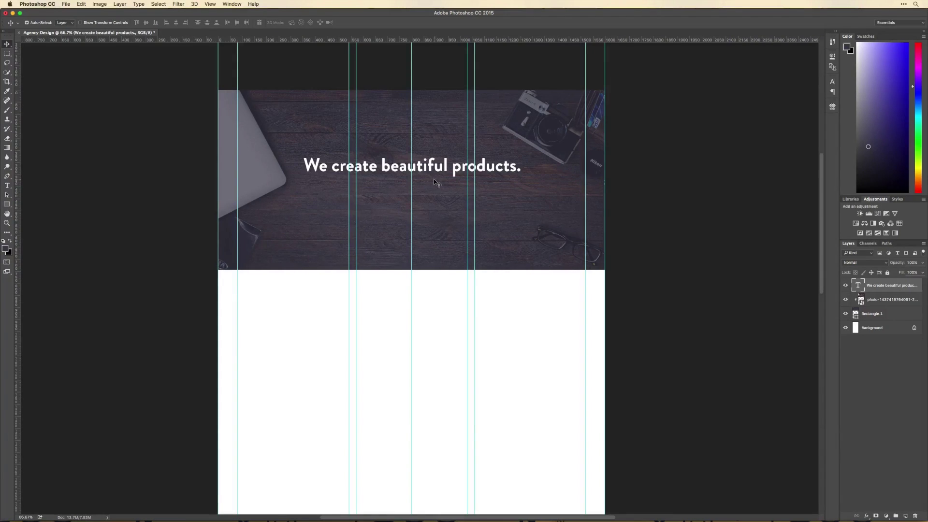
pyautogui.moveTo(429, 166); pyautogui.dragTo(429, 185)
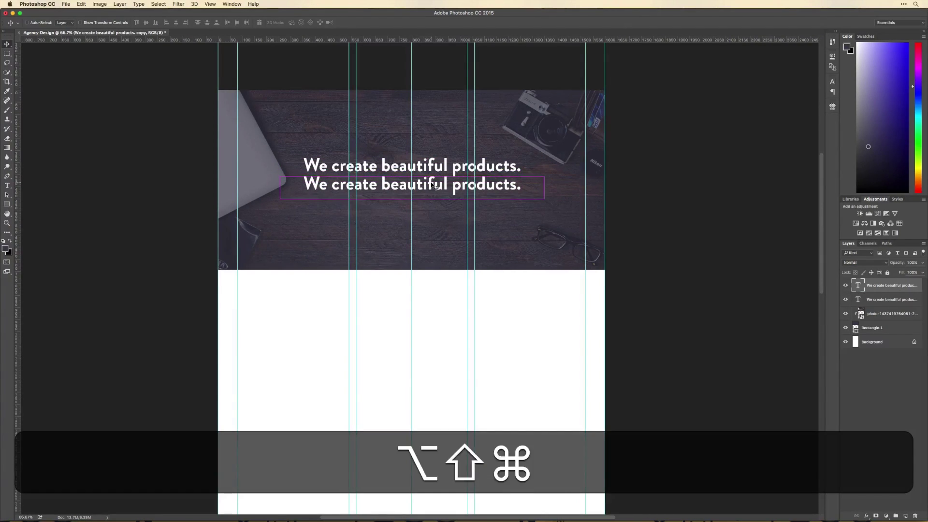
pyautogui.press('super')
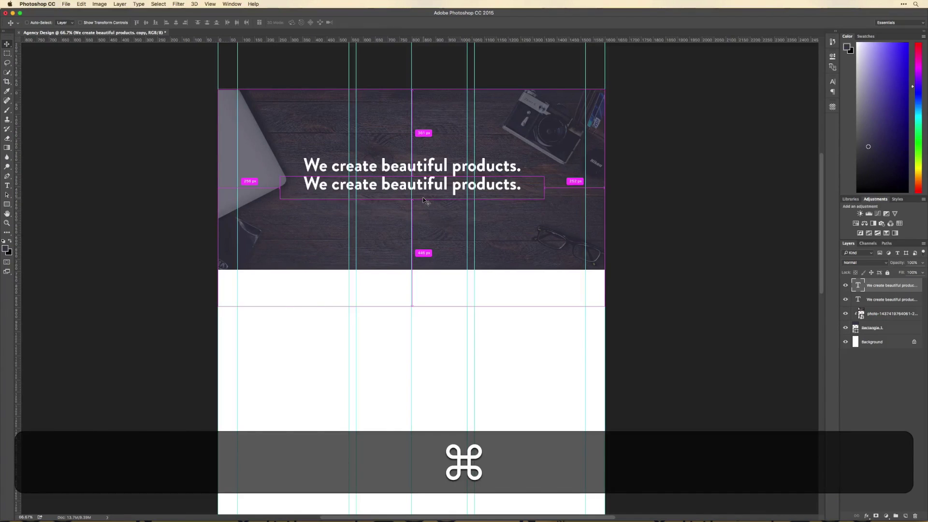
# Switch to Chrome, generate filler text at hipsum.co and copy the first sentence of the opening paragraph.
pyautogui.press('super+Tab')
pyautogui.press('super+n')
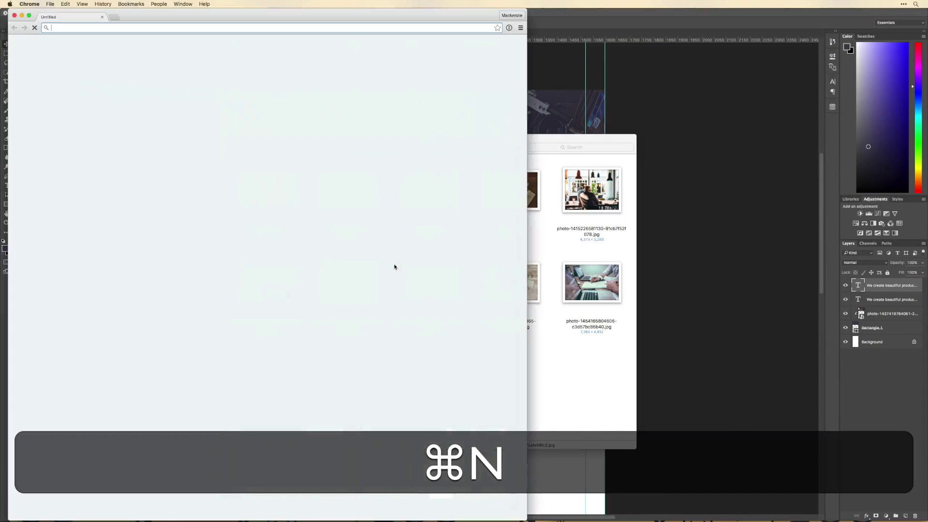
pyautogui.write('hipsum.co')
pyautogui.press('Return')
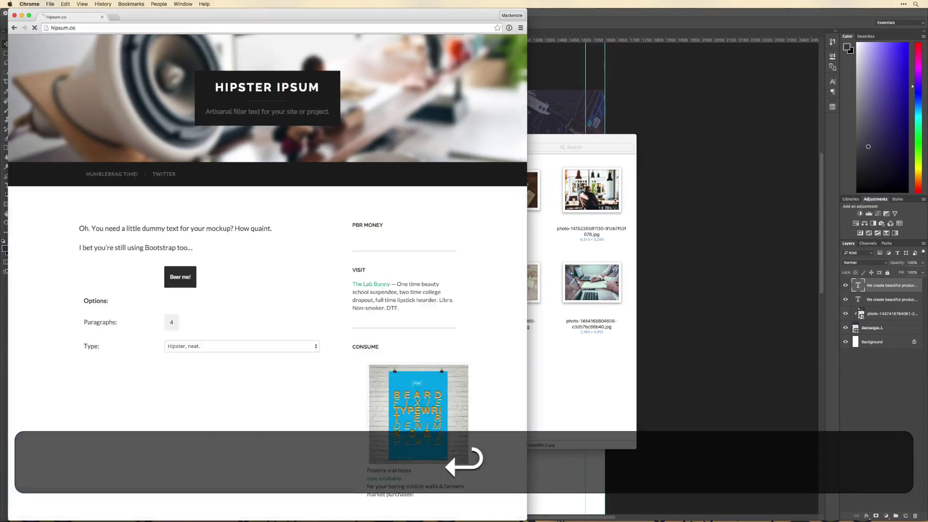
pyautogui.click(180, 280)
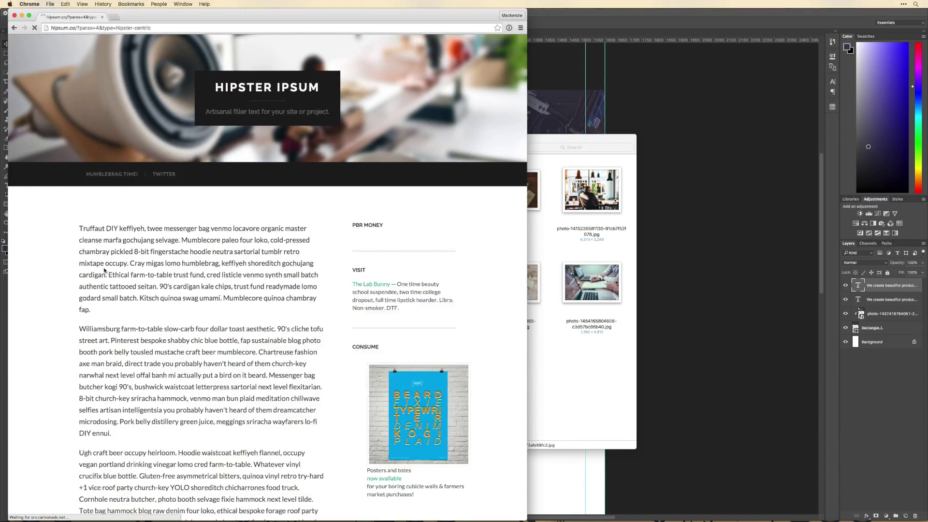
pyautogui.moveTo(77, 229); pyautogui.dragTo(181, 240)
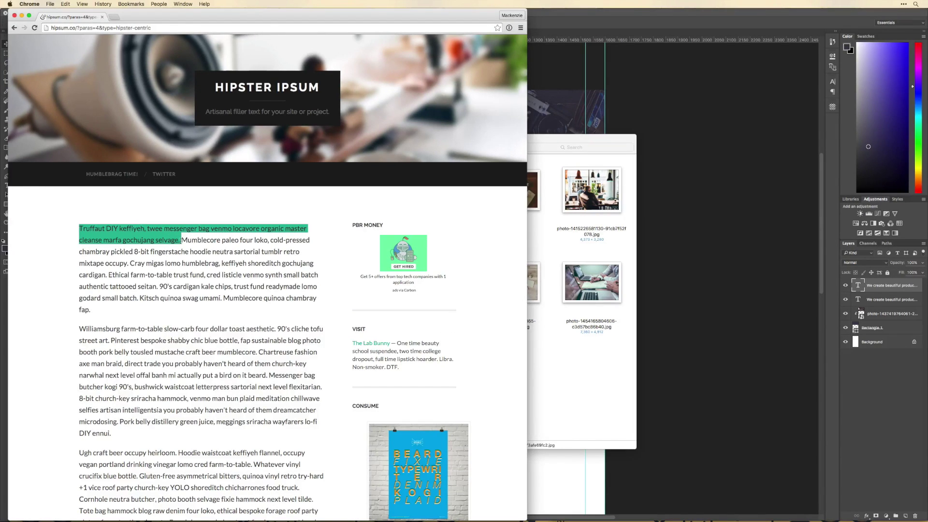
pyautogui.press('super+c')
# Return to Photoshop and replace all text in the duplicated headline with the copied filler sentence.
pyautogui.click(708, 258)
pyautogui.doubleClick(410, 179)
pyautogui.press('super+a')
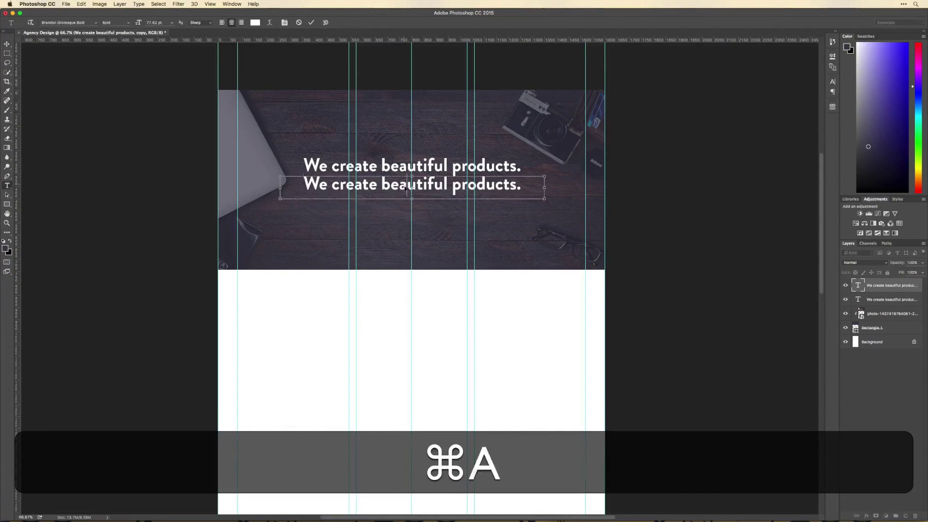
pyautogui.press('super+v')
# Set the filler text to Regular weight at 30.62 pt and narrow its text box evenly around the centre.
pyautogui.press('super+a')
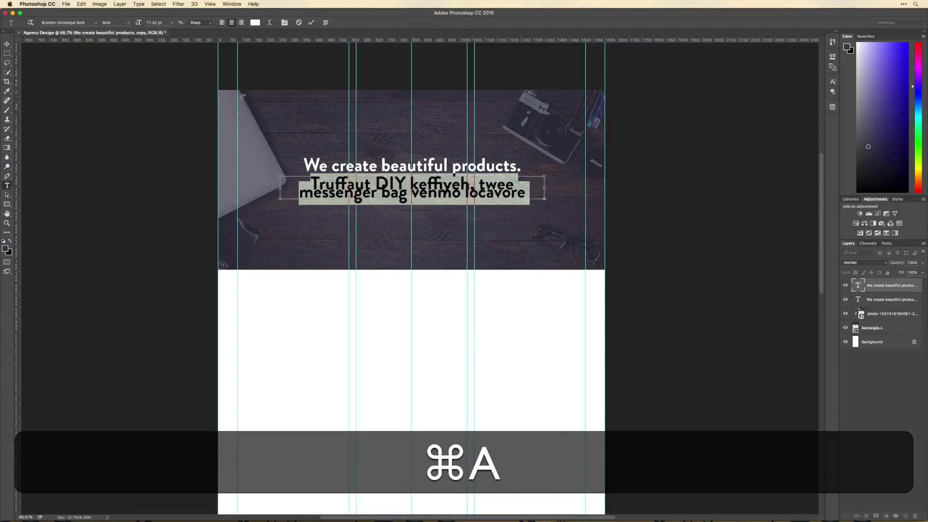
pyautogui.click(128, 23)
pyautogui.click(112, 25)
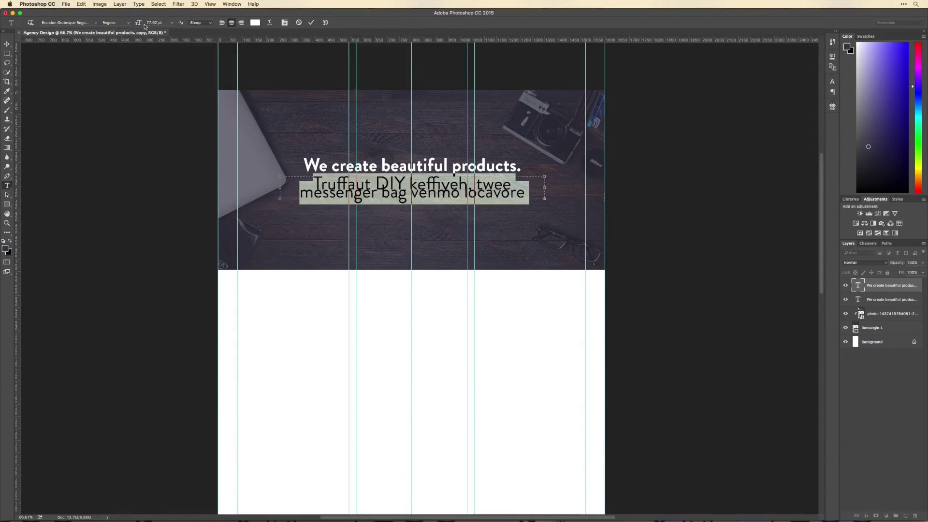
pyautogui.moveTo(138, 22); pyautogui.dragTo(119, 25)
pyautogui.moveTo(280, 187); pyautogui.dragTo(317, 190)
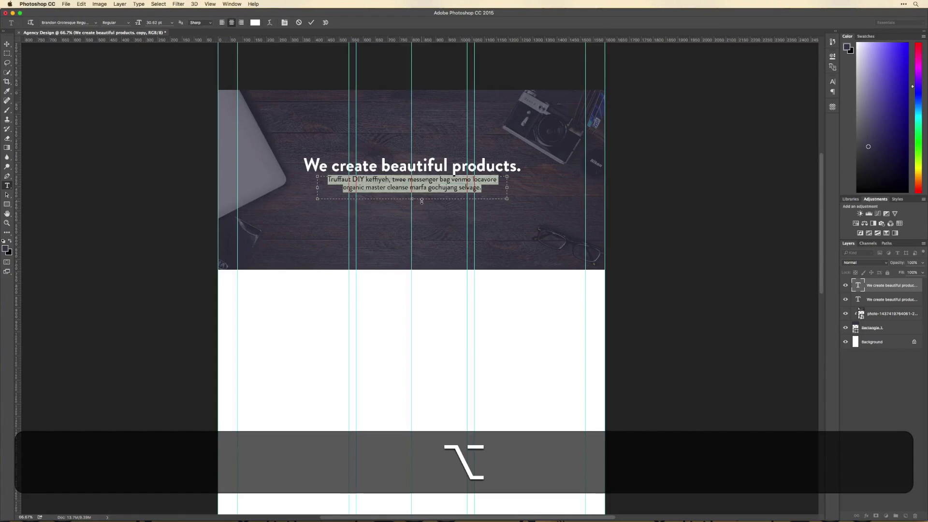
# Increase the filler text's leading to 44.69 pt and move the paragraph slightly down from the headline.
pyautogui.press('super+t')
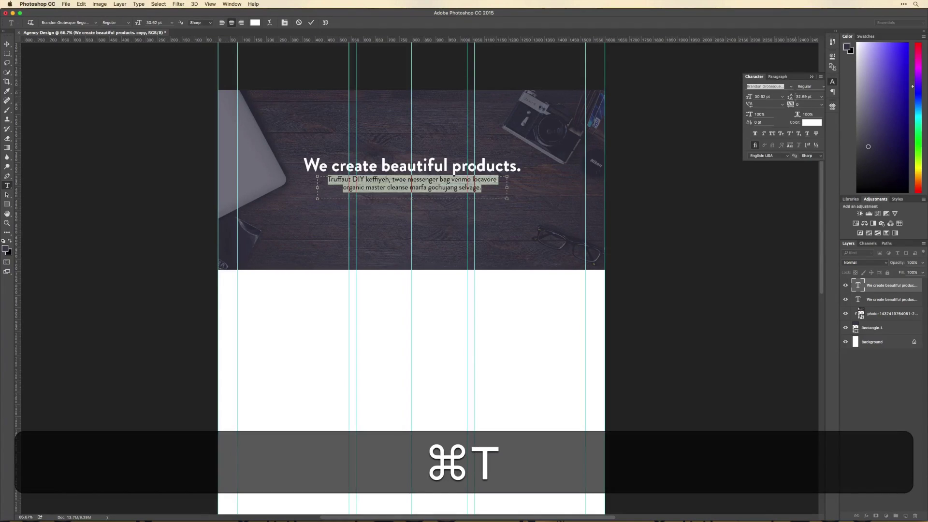
pyautogui.moveTo(792, 97); pyautogui.dragTo(796, 98)
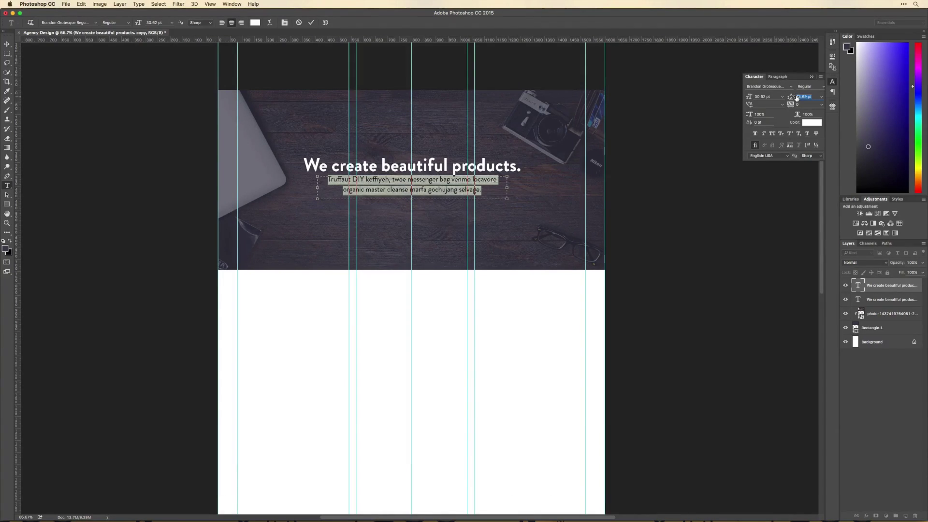
pyautogui.press('super+Return')
pyautogui.press('v')
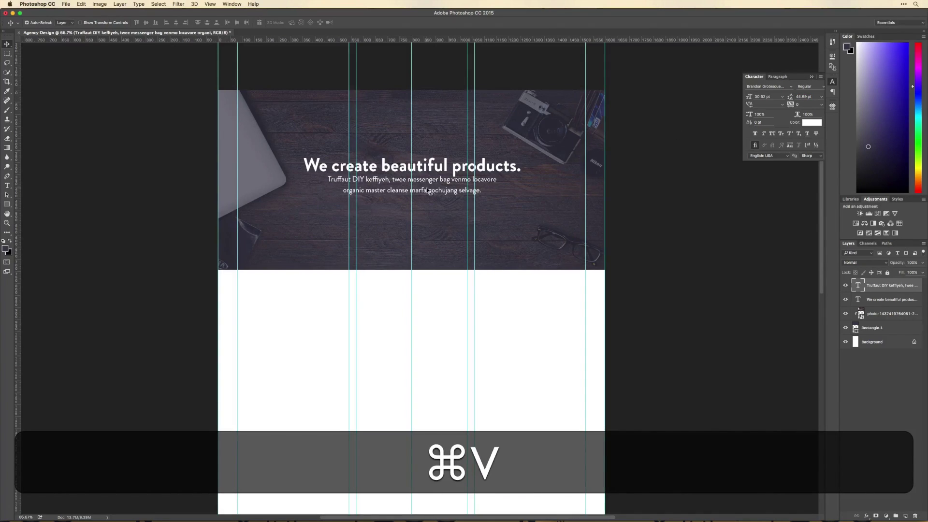
pyautogui.moveTo(429, 191); pyautogui.dragTo(429, 196)
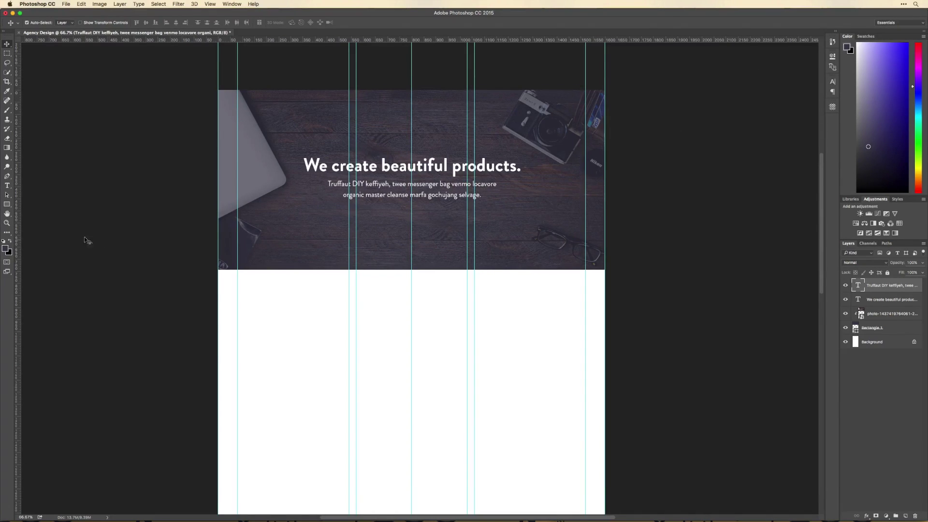
# Create a 200 × 50 px rounded rectangle with 30 px corner radii in the empty area beside the canvas.
pyautogui.click(7, 205)
pyautogui.moveTo(10, 206); pyautogui.dragTo(33, 213)
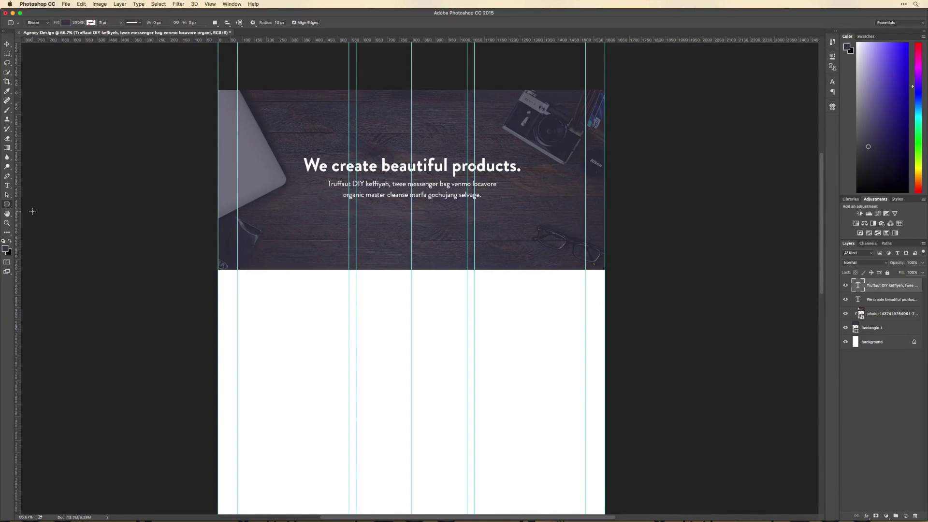
pyautogui.click(33, 213)
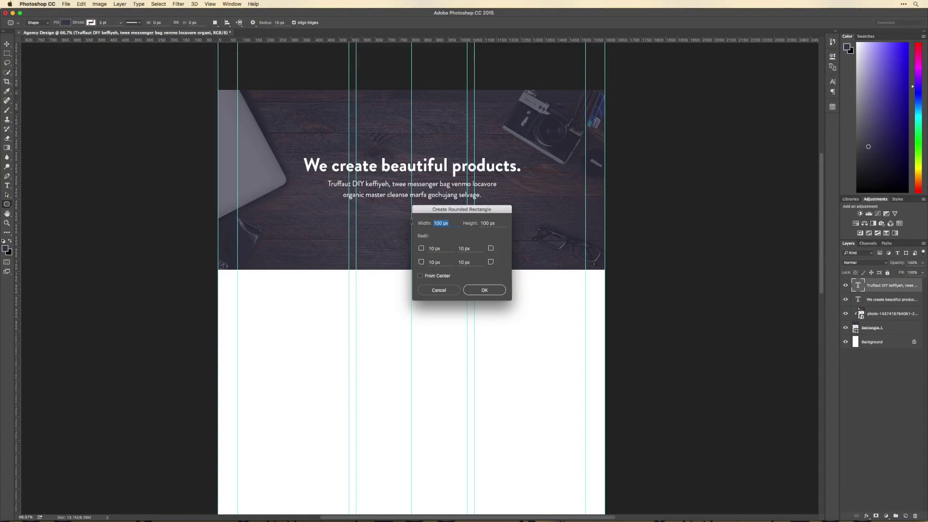
pyautogui.write('200')
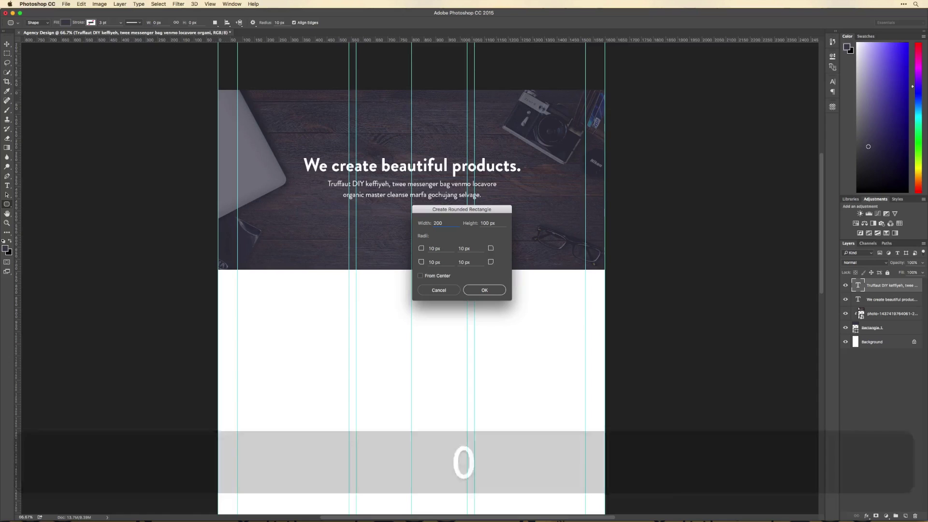
pyautogui.press('Tab')
pyautogui.write('50')
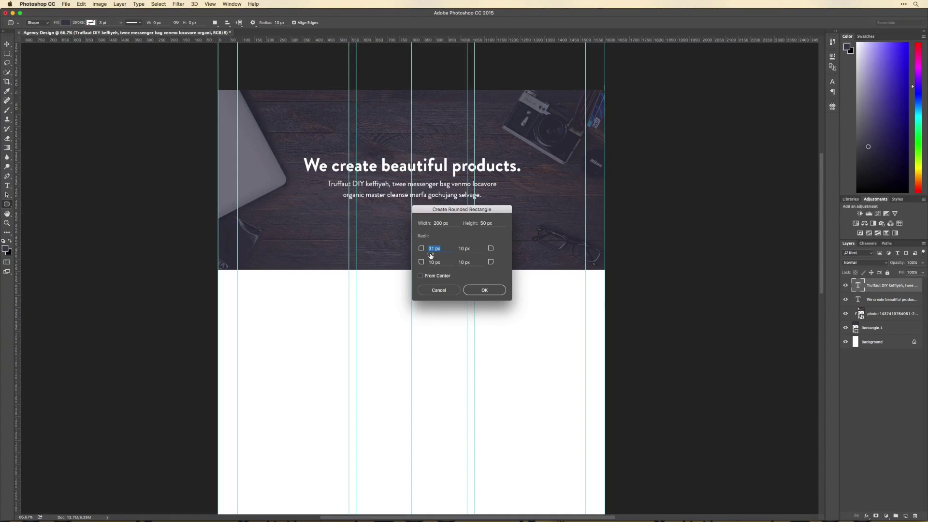
pyautogui.hotkey('shift', 'Tab')
pyautogui.press('Tab')
pyautogui.press('super+c')
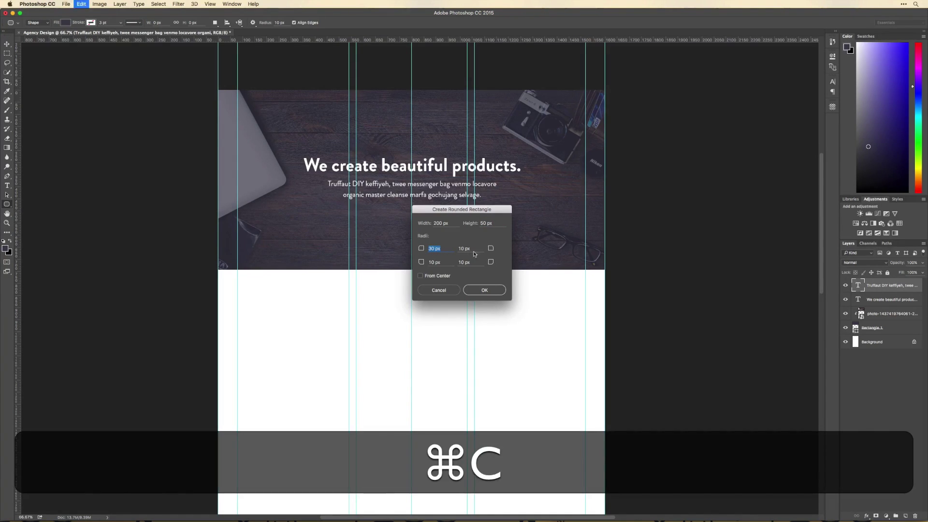
pyautogui.click(463, 248)
pyautogui.press('super+v')
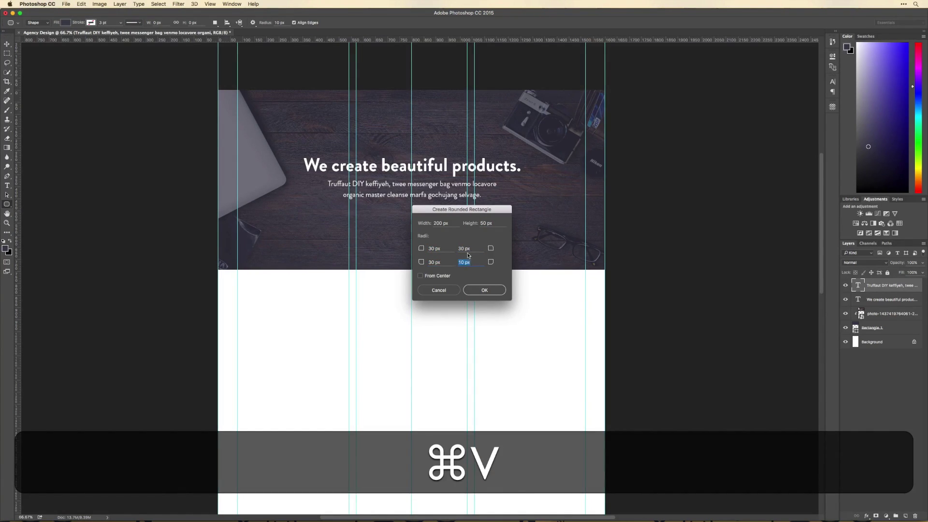
pyautogui.click(468, 290)
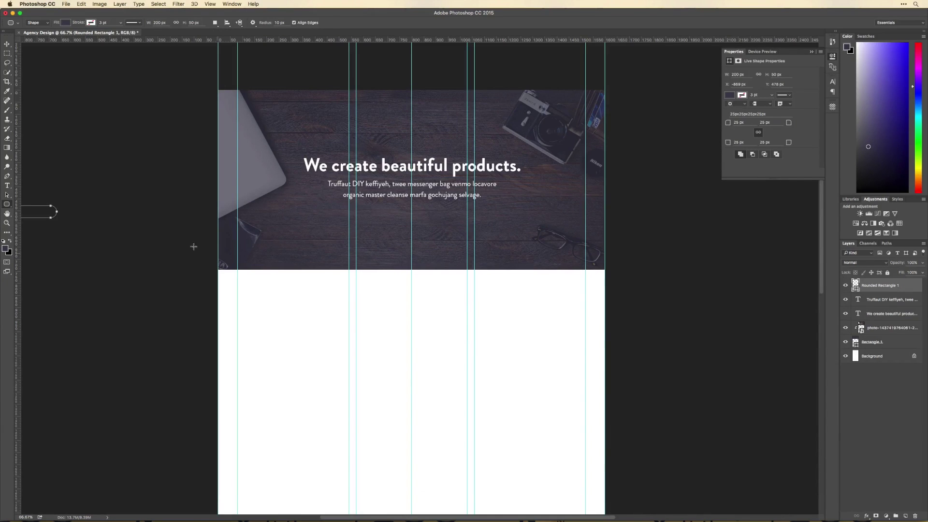
# Move the rounded rectangle onto the header, centred on the middle guide below the filler text.
pyautogui.press('v')
pyautogui.moveTo(45, 217); pyautogui.dragTo(435, 239)
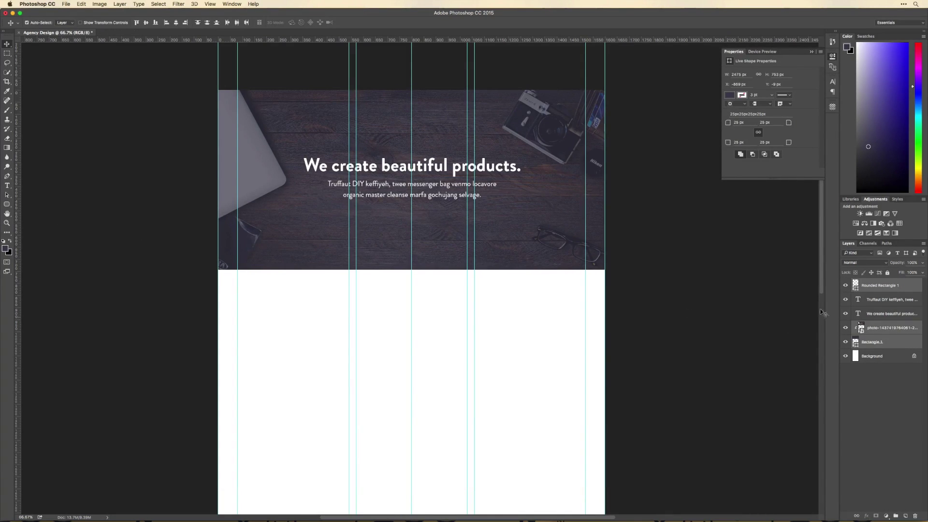
pyautogui.click(877, 287)
pyautogui.press('super+t')
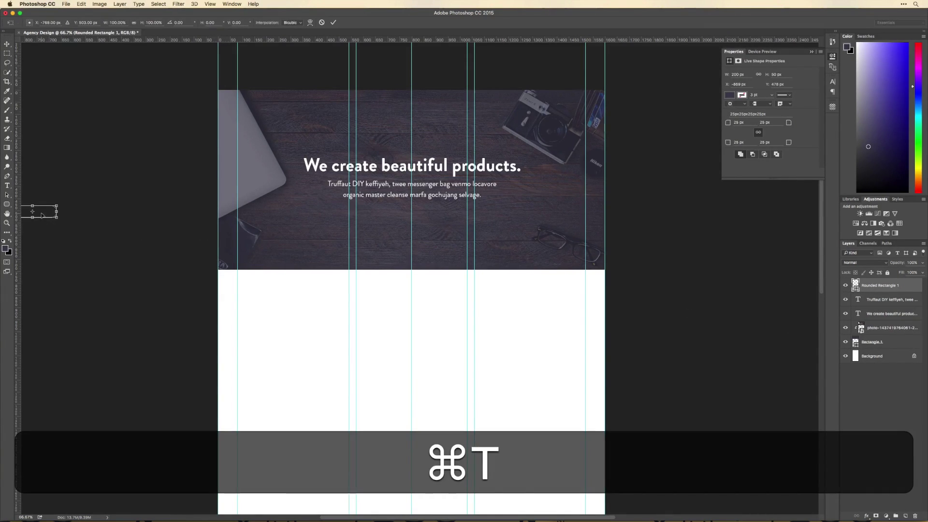
pyautogui.moveTo(42, 216); pyautogui.dragTo(420, 225)
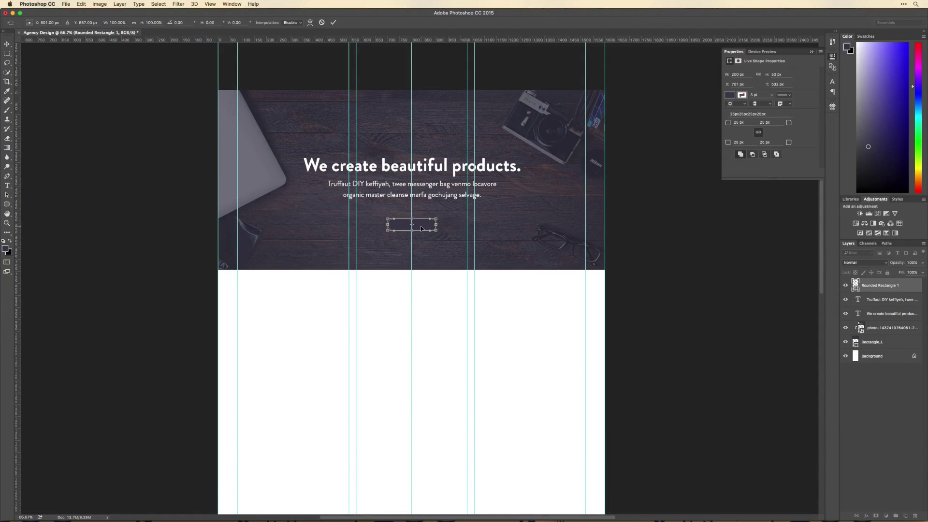
pyautogui.press('Return')
pyautogui.press('super+1')
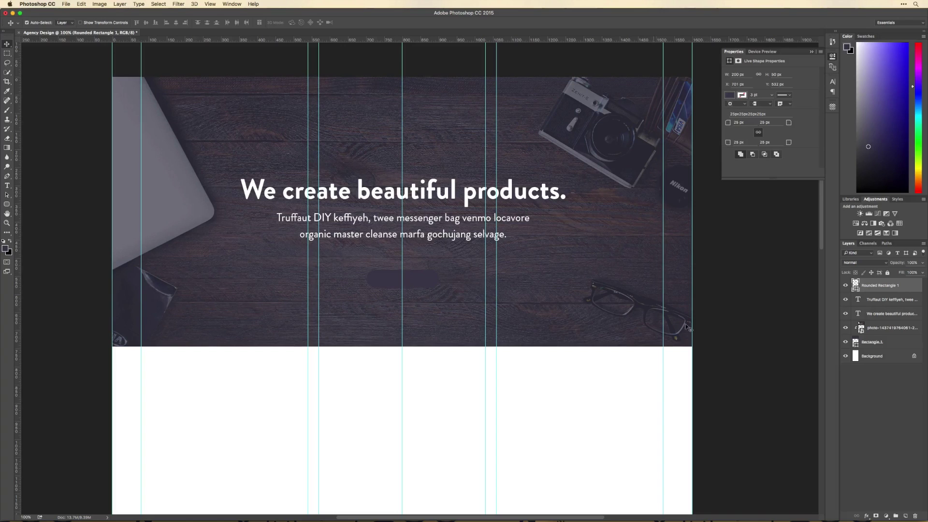
# Change the rounded rectangle's fill to a soft green, #78c581.
pyautogui.doubleClick(855, 284)
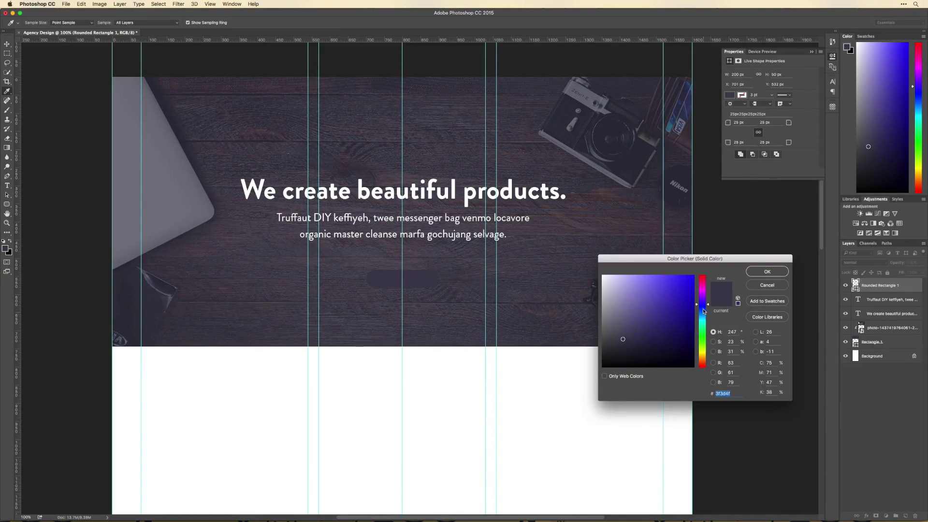
pyautogui.moveTo(702, 306)
pyautogui.mouseDown()
pyautogui.moveTo(703, 335)
pyautogui.moveTo(643, 293)
pyautogui.mouseUp()
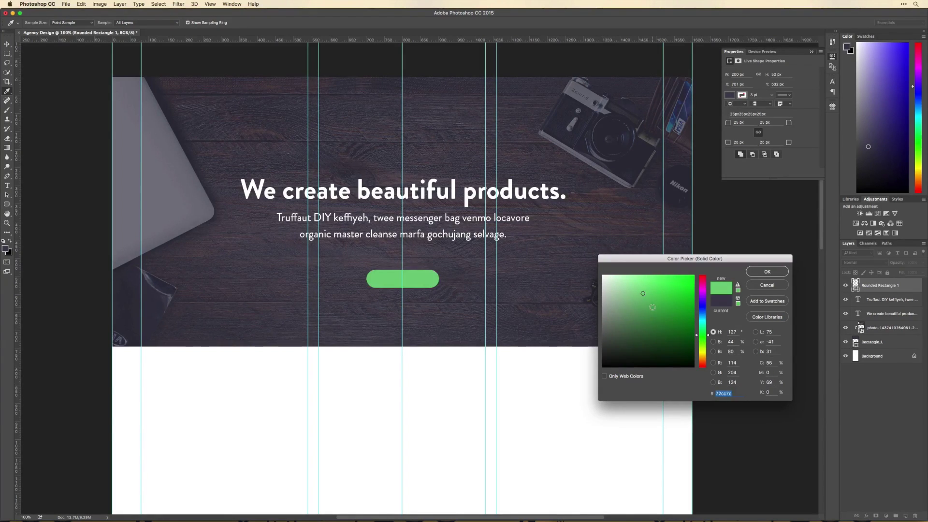
pyautogui.click(649, 300)
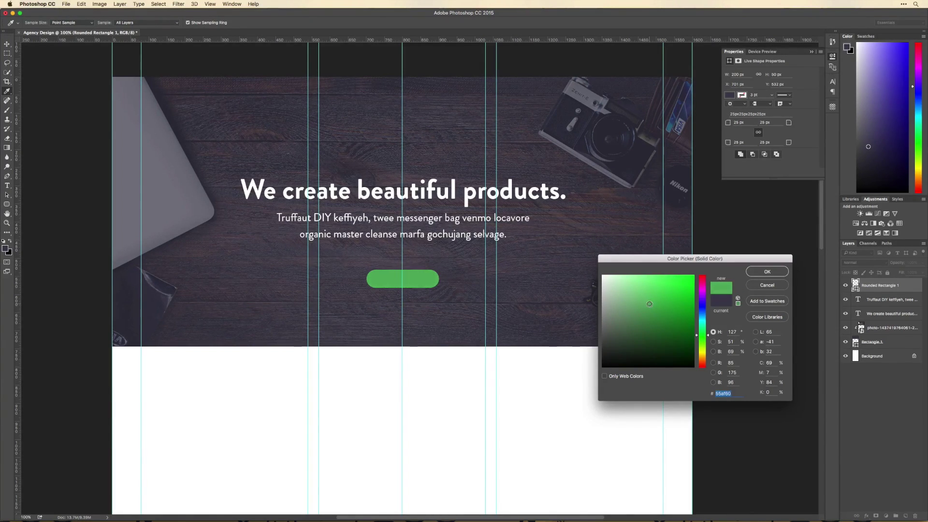
pyautogui.moveTo(652, 300); pyautogui.dragTo(644, 300)
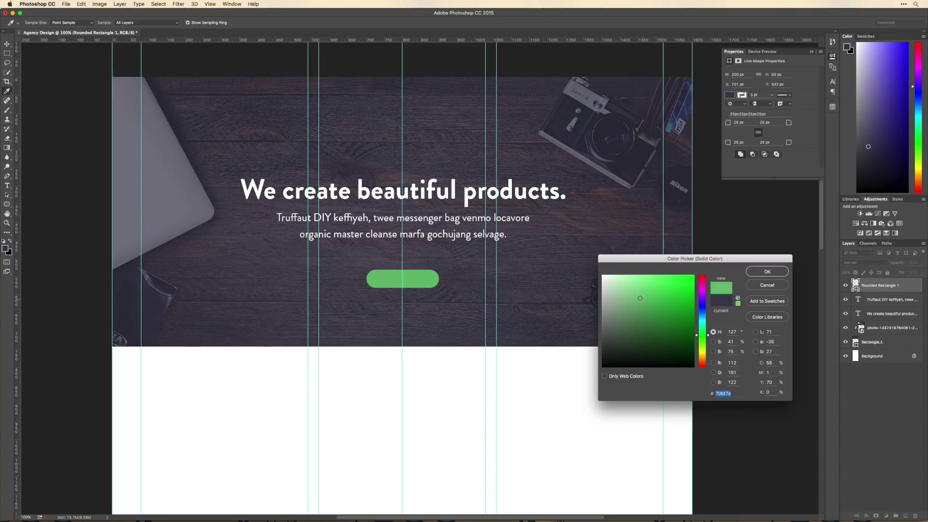
pyautogui.click(637, 296)
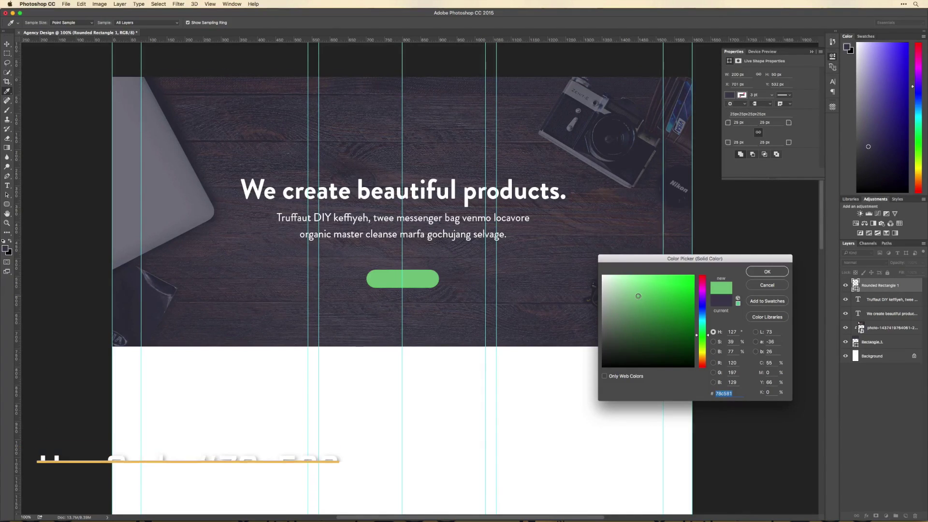
pyautogui.click(762, 273)
# Enlarge the green button from its centre to about 247 × 62 px and set its corner radii to 31 px.
pyautogui.press('super+t')
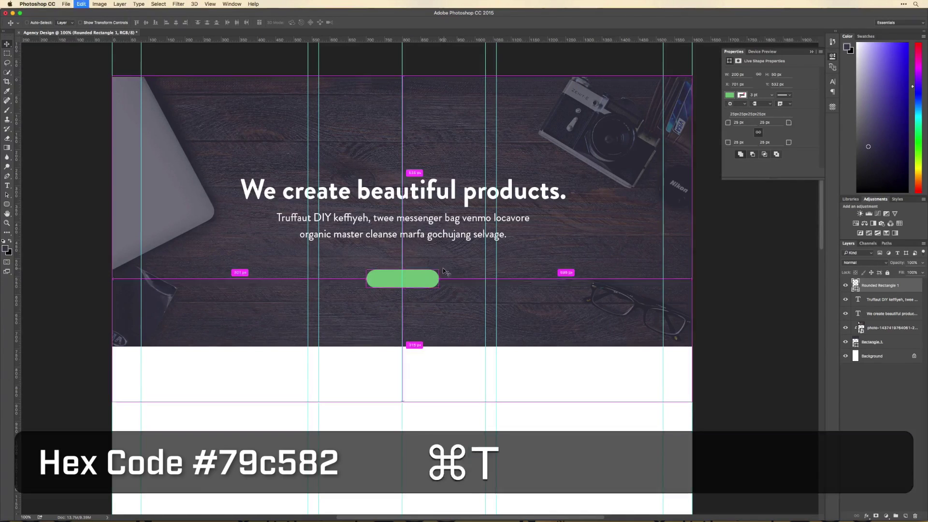
pyautogui.moveTo(443, 268); pyautogui.dragTo(443, 269)
pyautogui.press('Return')
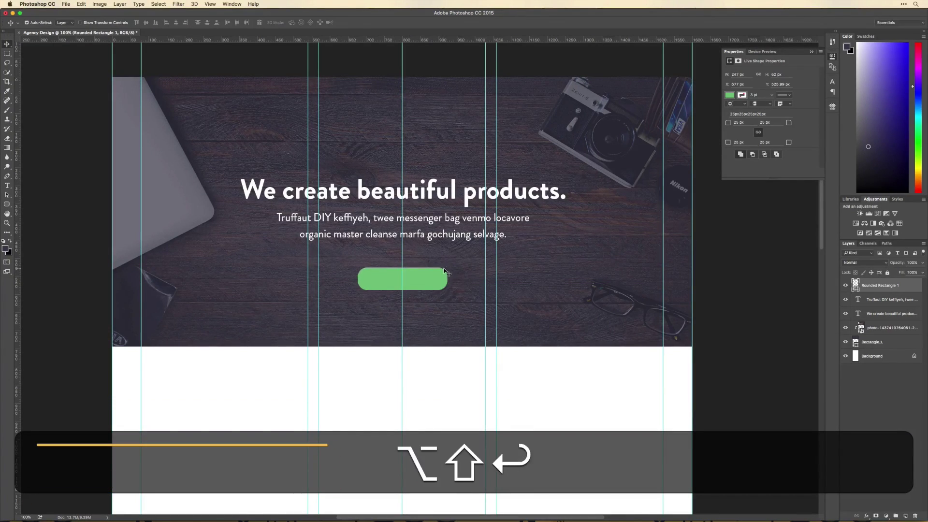
pyautogui.click(732, 124)
pyautogui.write('31')
pyautogui.press('Return')
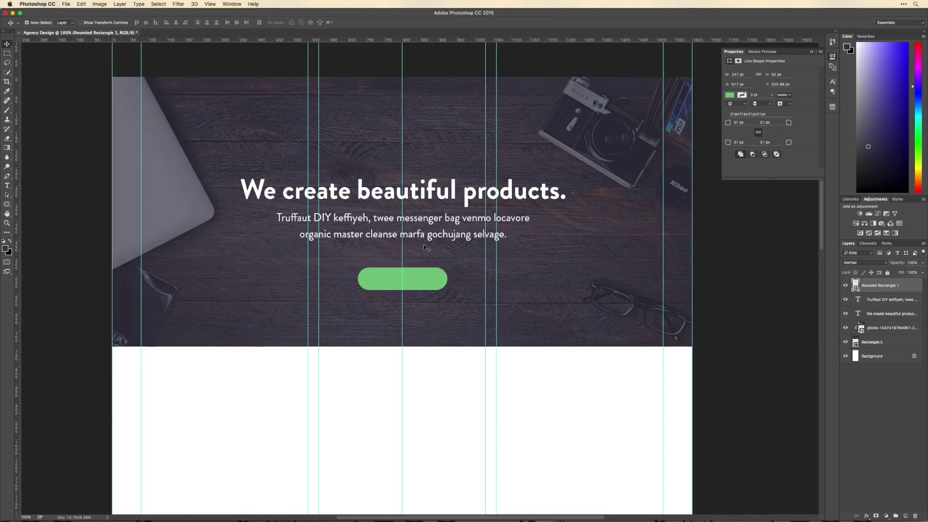
# Duplicate the filler text straight down onto the button, bring it to the front and replace its wording with "Learn More".
pyautogui.moveTo(392, 228); pyautogui.dragTo(392, 286)
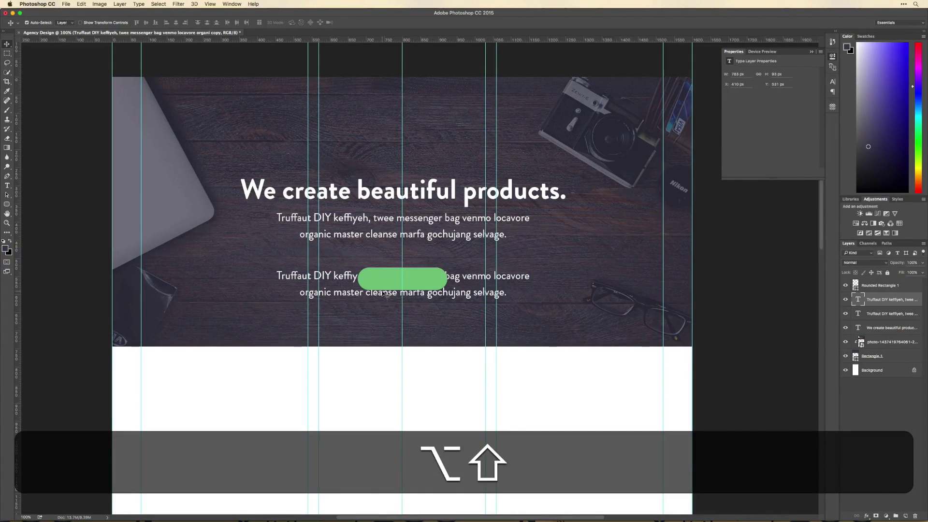
pyautogui.press('super+alt+shift+bracketright')
pyautogui.press('t')
pyautogui.click(391, 282)
pyautogui.press('super+a')
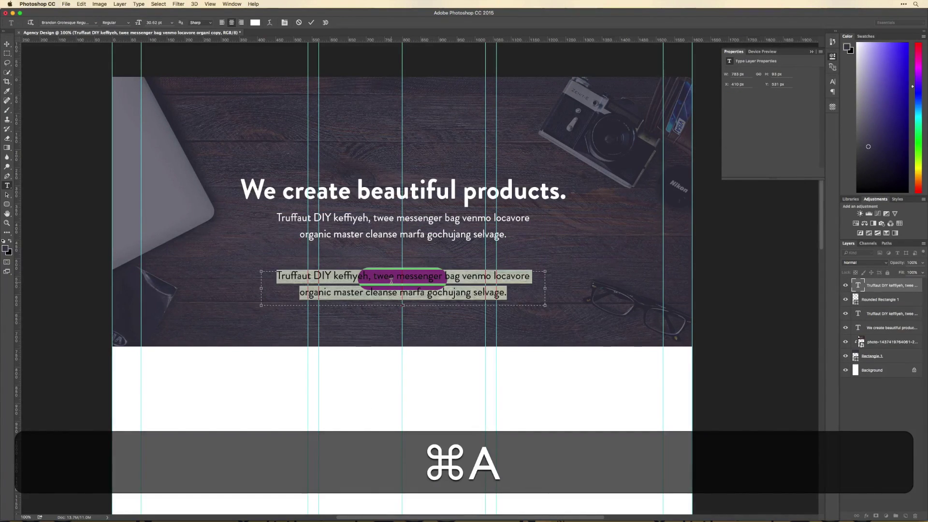
pyautogui.write('Learn')
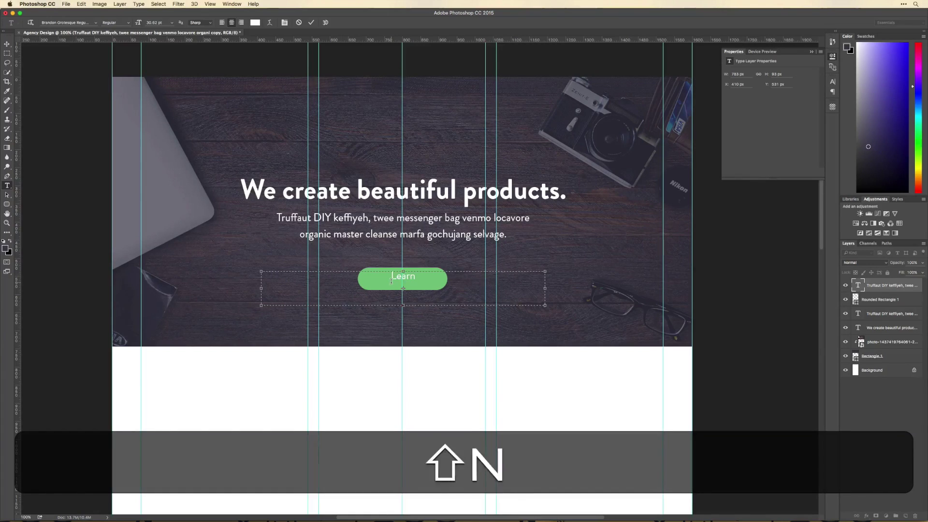
pyautogui.write(' More')
pyautogui.press('super+a')
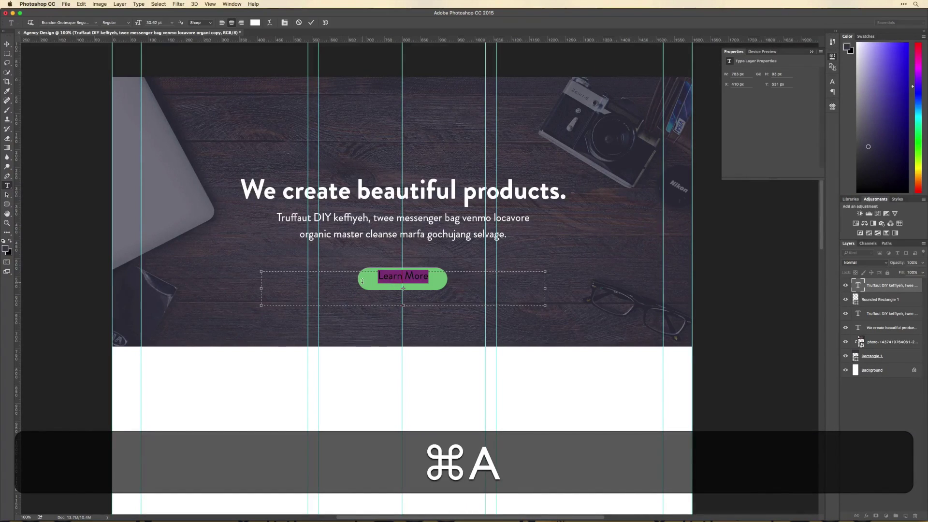
# Make the Learn More label Bold and smaller, and narrow its text box to fit within the button.
pyautogui.click(119, 23)
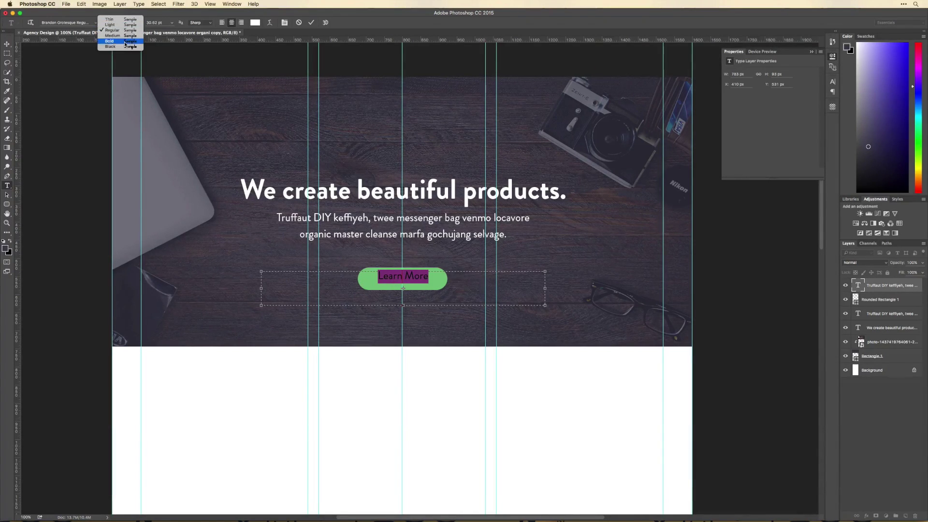
pyautogui.press('Down')
pyautogui.press('Down')
pyautogui.press('Return')
pyautogui.moveTo(257, 289); pyautogui.dragTo(429, 275)
pyautogui.press('super+Return')
pyautogui.press('alt+super+t')
pyautogui.press('alt+shift+super+t')
pyautogui.press('v')
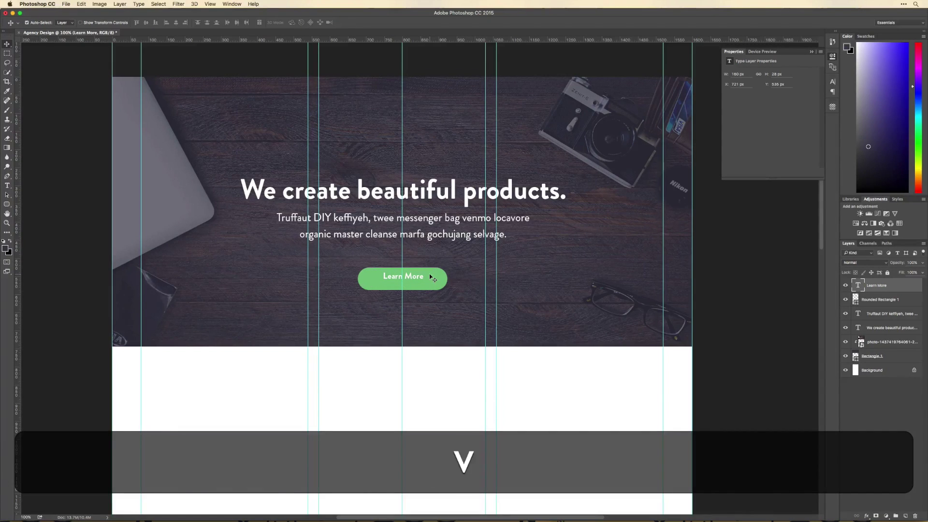
# Nudge the Learn More label down by 7 px to centre it vertically in the green button.
pyautogui.press('Down')
pyautogui.press('Down')
pyautogui.press('Down')
pyautogui.press('Down')
pyautogui.press('Down')
pyautogui.press('Down')
pyautogui.press('Down')
pyautogui.press('Down')
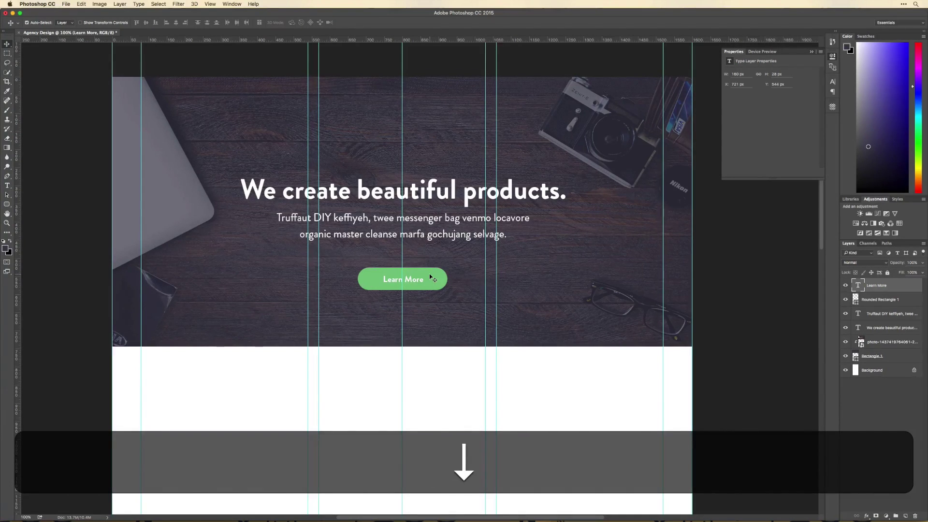
pyautogui.press('Up')
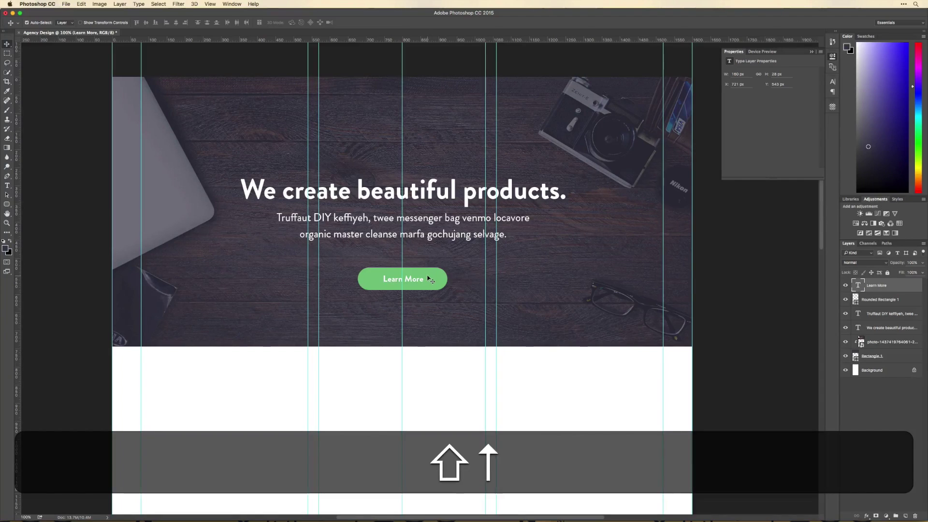
# Move the button and its label left of the centre guide and scale them down to a button of about 208 × 52 px.
pyautogui.keyDown('shift'); pyautogui.click(430, 278); pyautogui.keyUp('shift')
pyautogui.moveTo(431, 279); pyautogui.dragTo(385, 281)
pyautogui.press('super+t')
pyautogui.press('Return')
pyautogui.click(369, 383)
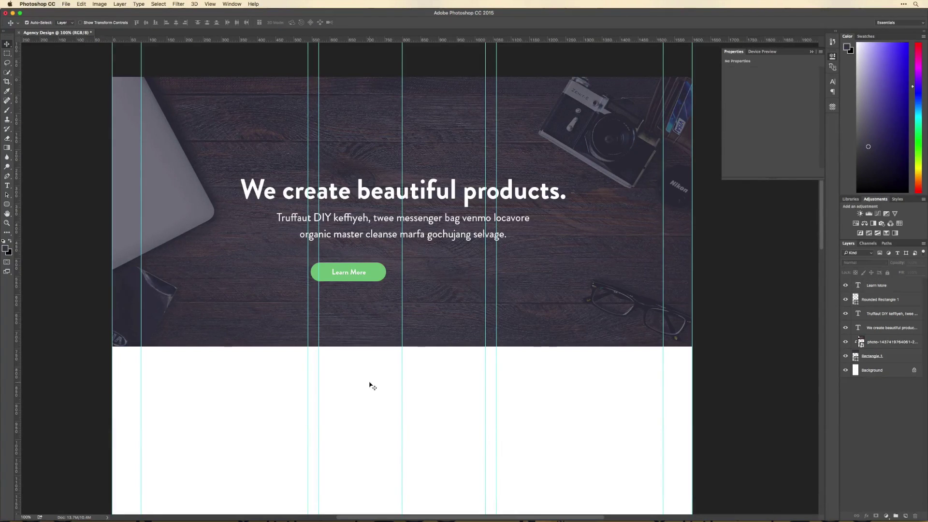
# Duplicate the Learn More button with its label horizontally to the right of the original, leaving a small gap.
pyautogui.click(360, 274)
pyautogui.keyDown('shift'); pyautogui.click(362, 279); pyautogui.keyUp('shift')
pyautogui.moveTo(362, 279); pyautogui.dragTo(438, 273)
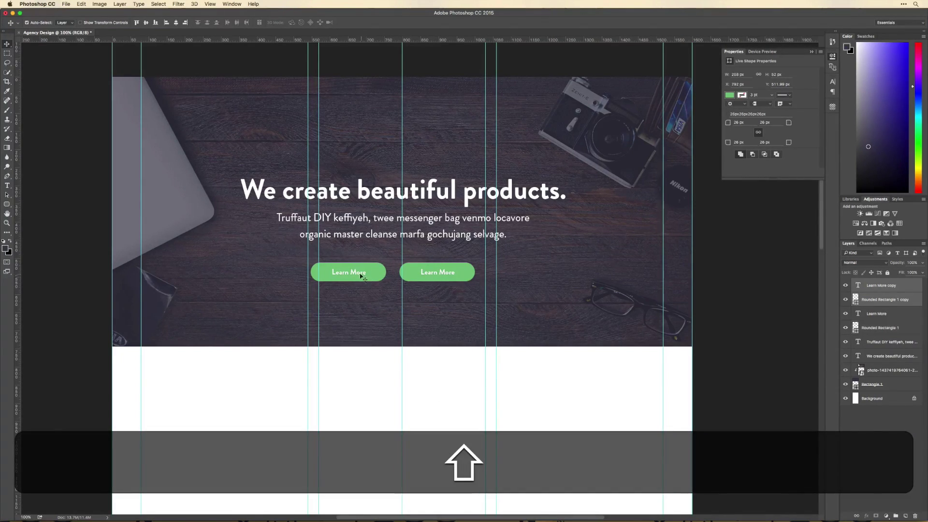
# Select both buttons with their labels and shift them slightly right to centre the pair under the filler text.
pyautogui.moveTo(360, 274); pyautogui.dragTo(369, 274)
pyautogui.press('shift+super+z')
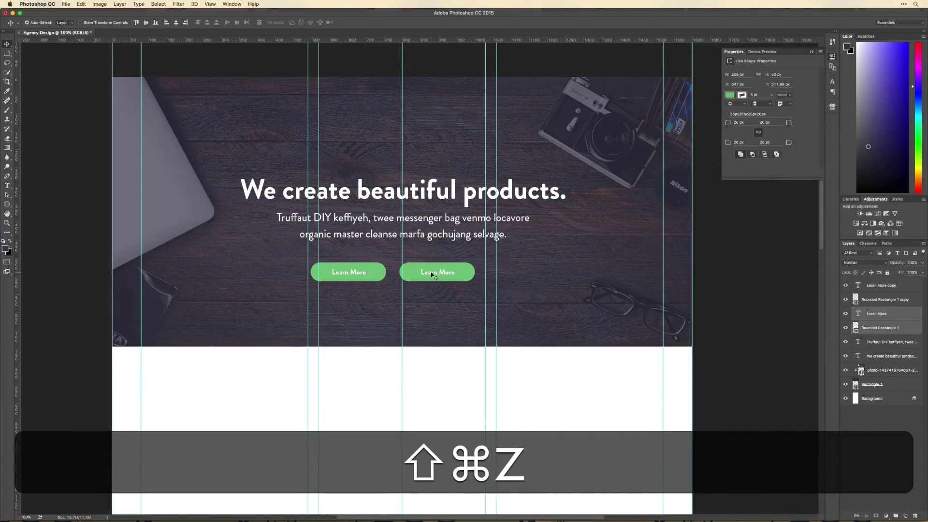
pyautogui.keyDown('shift'); pyautogui.click(432, 282); pyautogui.keyUp('shift')
pyautogui.moveTo(432, 281); pyautogui.dragTo(441, 281)
pyautogui.click(439, 331)
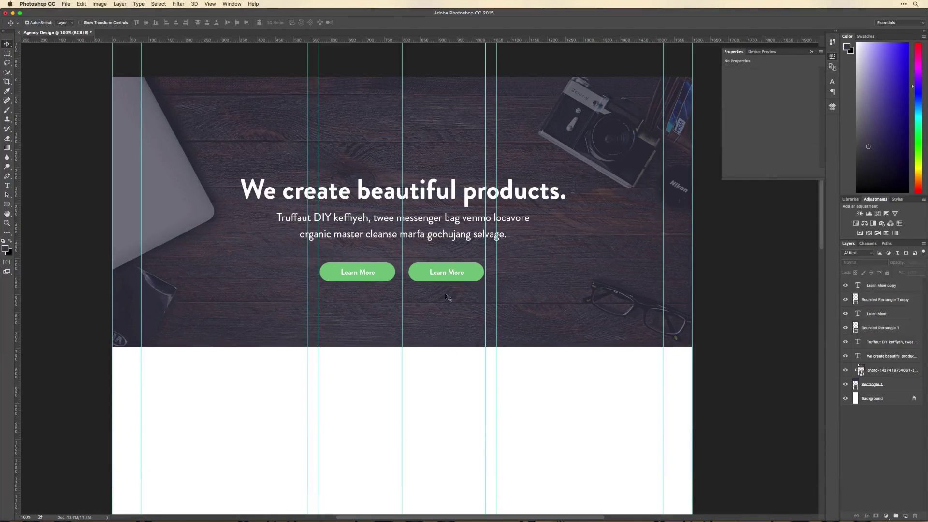
# Fill the second button's shape with white (#ffffff) and lower its layer opacity to about 23%.
pyautogui.click(420, 273)
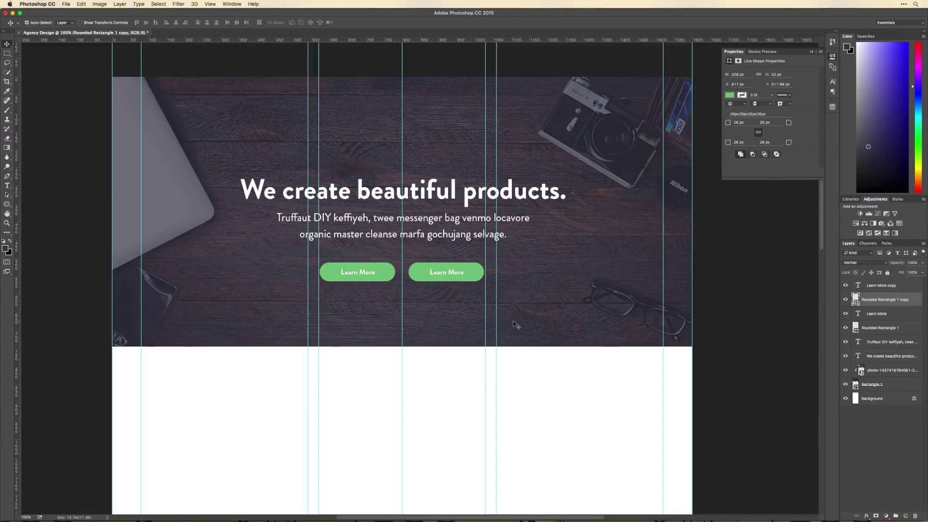
pyautogui.doubleClick(855, 299)
pyautogui.write('ffffff')
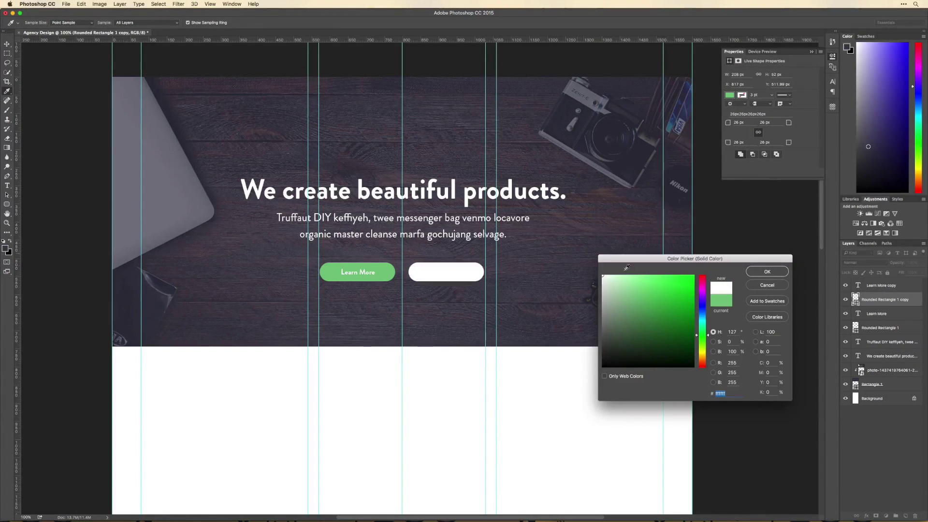
pyautogui.click(768, 273)
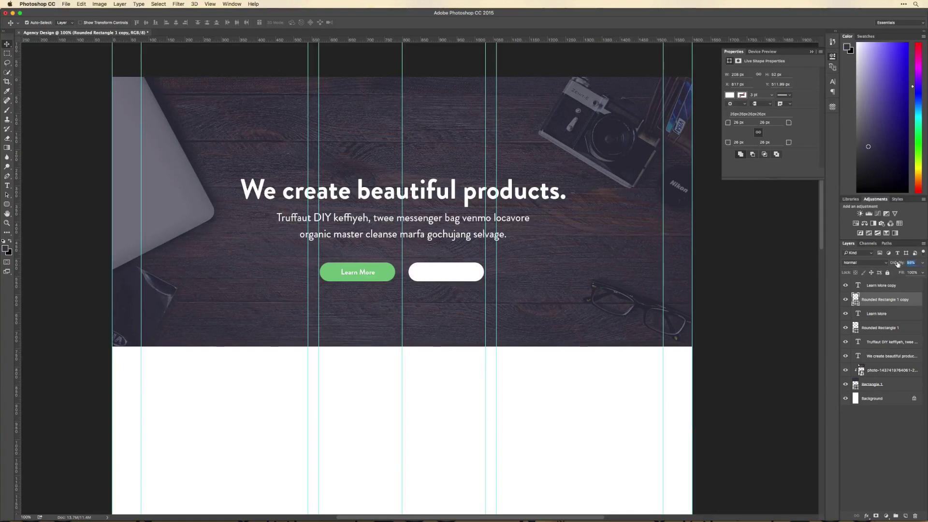
pyautogui.moveTo(897, 263); pyautogui.dragTo(873, 265)
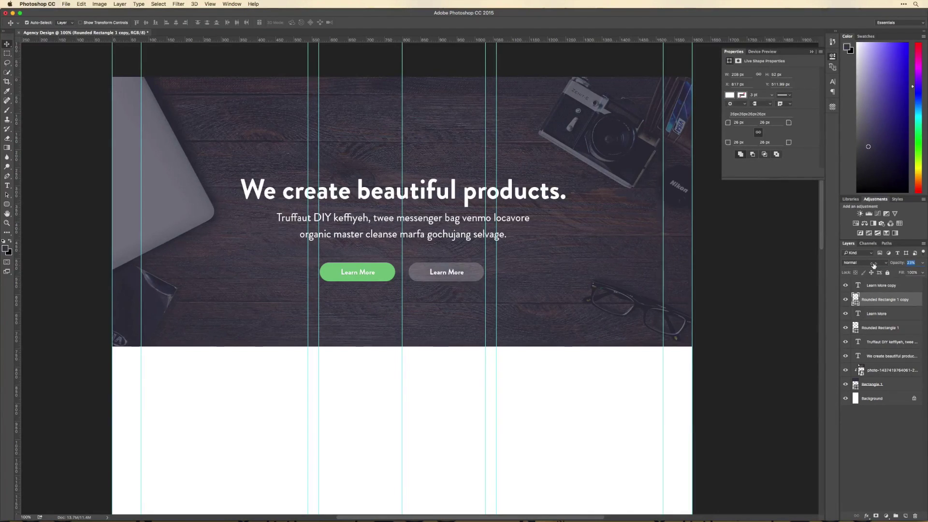
# Change the label on the second, translucent button to "Play Video".
pyautogui.press('t')
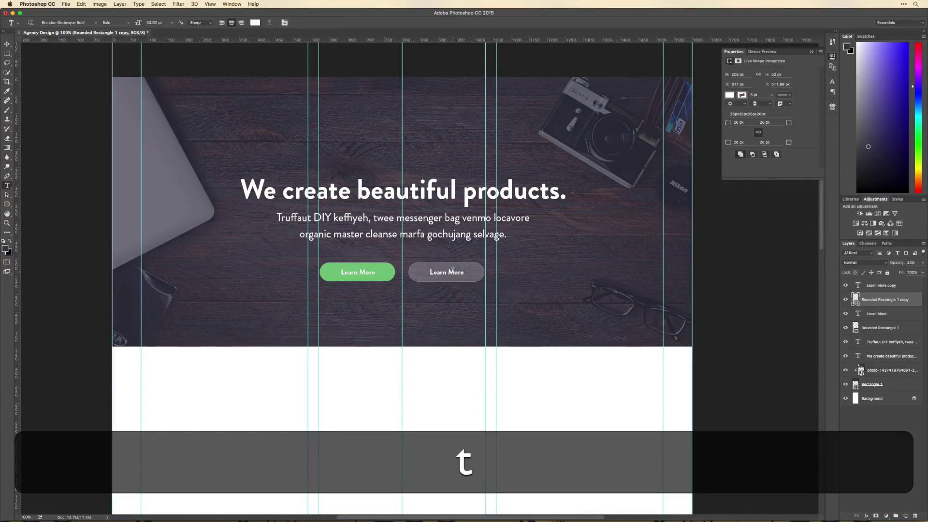
pyautogui.click(449, 272)
pyautogui.press('super+a')
pyautogui.write('Play Video')
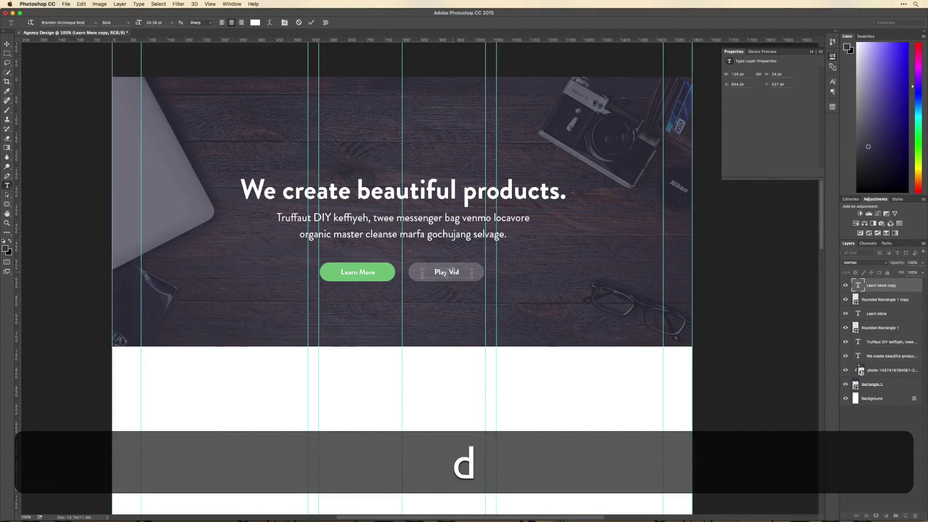
pyautogui.press('super+Return')
pyautogui.press('v')
# Switch to Illustrator and draw a closed right-pointing triangle with the Pen tool, using 45° sides and a vertical left edge.
pyautogui.moveTo(374, 518)
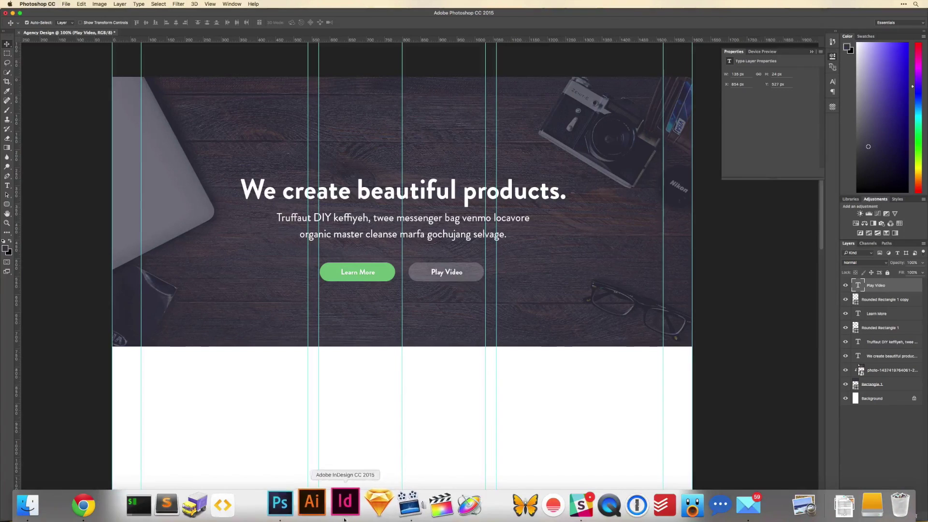
pyautogui.click(317, 506)
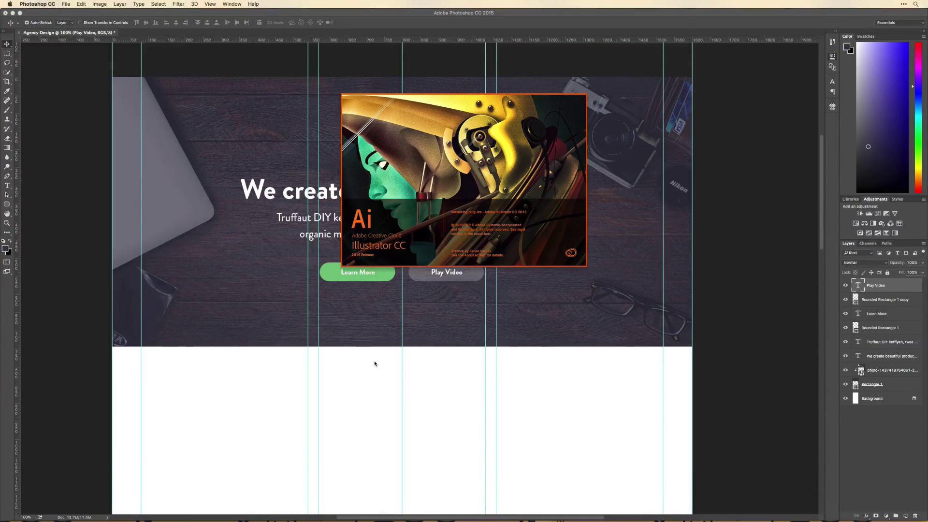
pyautogui.press('p')
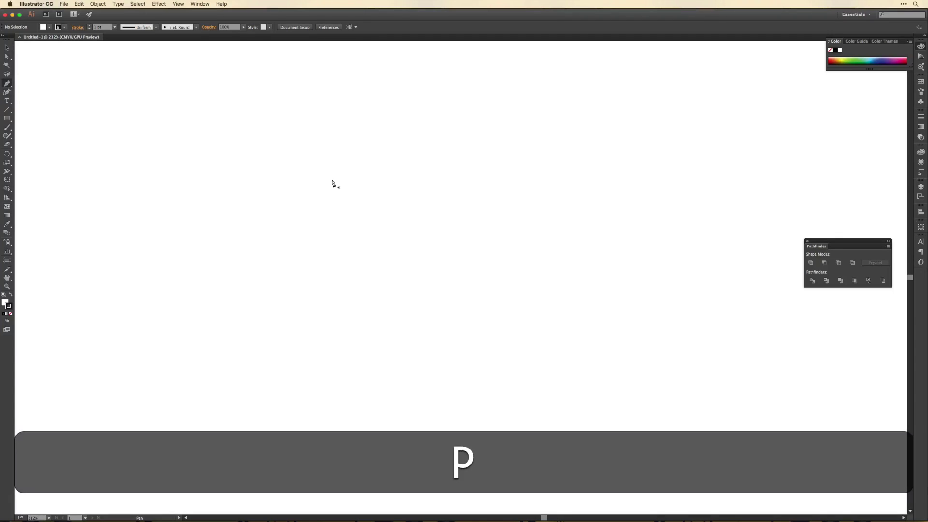
pyautogui.click(331, 175)
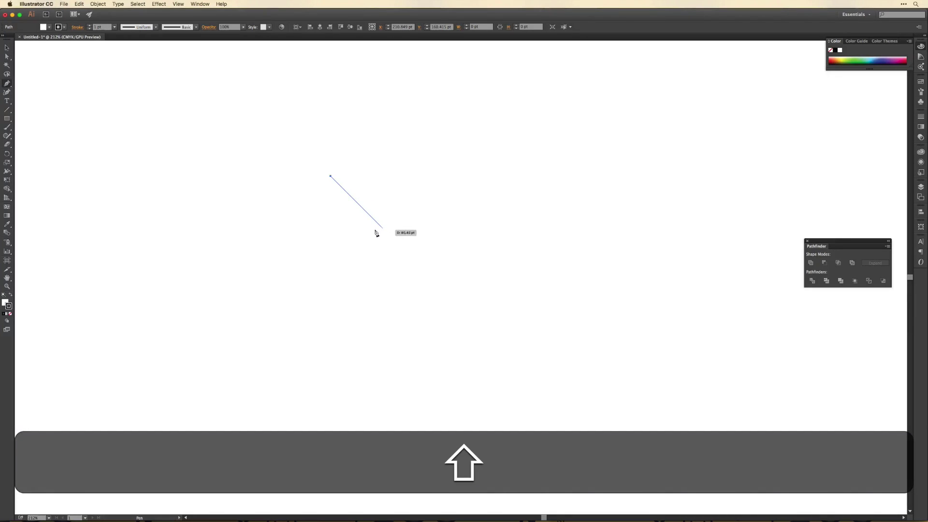
pyautogui.keyDown('shift'); pyautogui.click(381, 226); pyautogui.keyUp('shift')
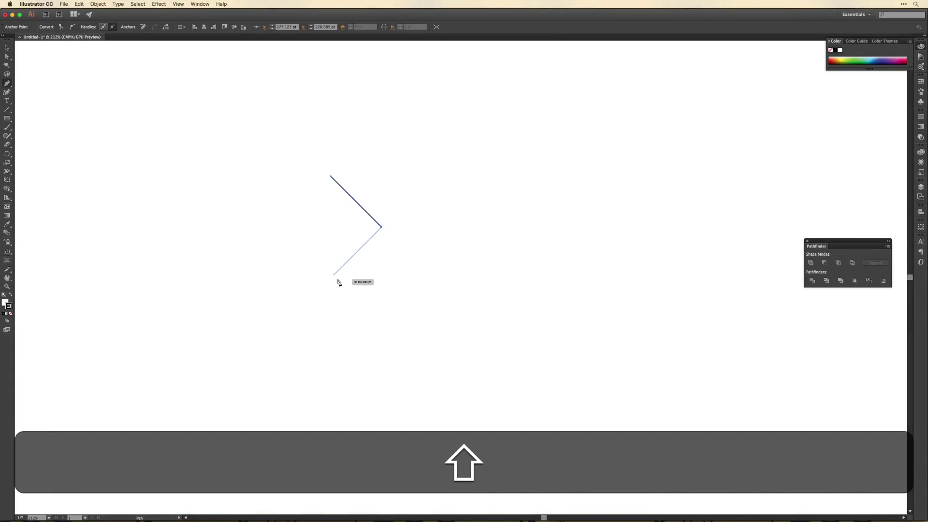
pyautogui.keyDown('shift'); pyautogui.click(330, 278); pyautogui.keyUp('shift')
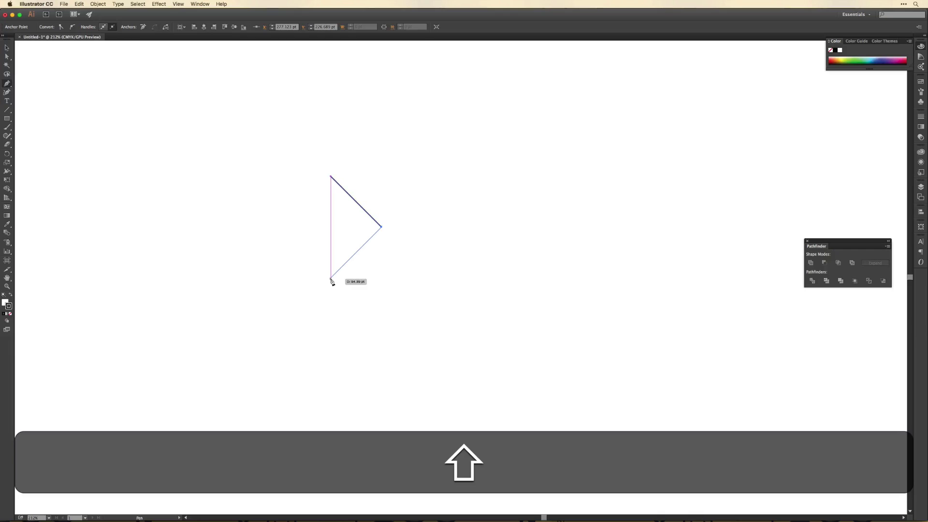
pyautogui.keyDown('shift'); pyautogui.click(331, 176); pyautogui.keyUp('shift')
# Stretch the triangle's tip to the right and round all three corners to form a play icon.
pyautogui.press('a')
pyautogui.moveTo(381, 226); pyautogui.dragTo(411, 231)
pyautogui.hotkey('shift', 'v')
pyautogui.click(433, 245)
pyautogui.press('v')
pyautogui.click(369, 229)
pyautogui.press('a')
pyautogui.hotkey('shift', 'v')
pyautogui.click(420, 232)
pyautogui.press('v')
pyautogui.click(421, 226)
pyautogui.press('a')
pyautogui.click(423, 214)
pyautogui.press('v')
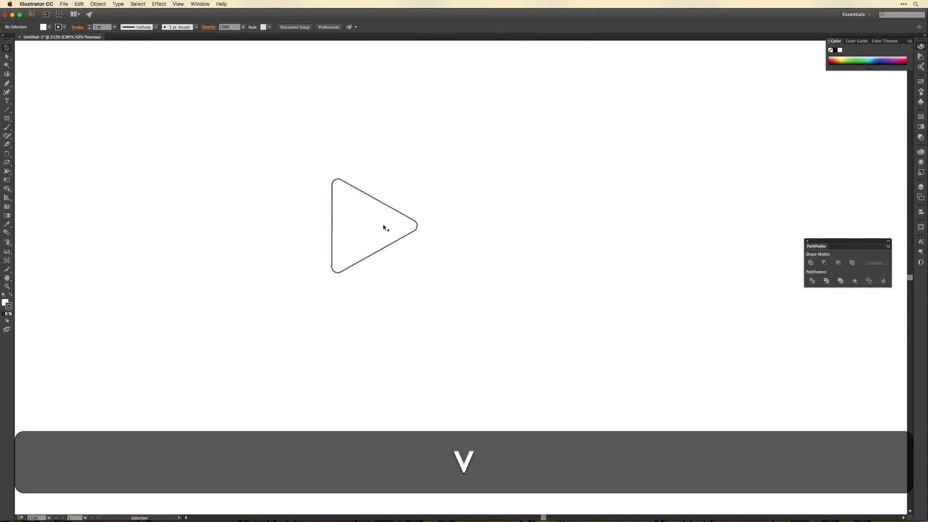
# Remove the stroke from the rounded white triangle and copy the shape.
pyautogui.click(386, 227)
pyautogui.click(10, 313)
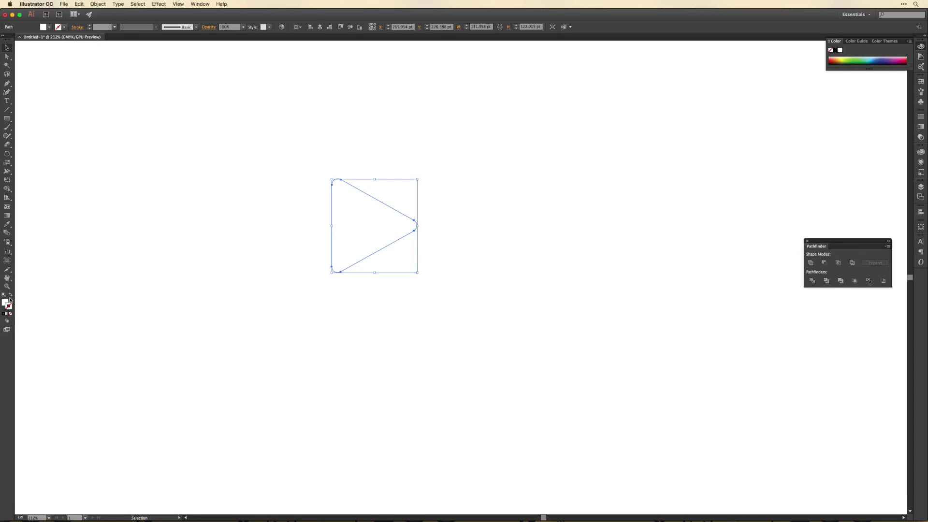
pyautogui.press('v')
pyautogui.click(241, 256)
# Switch back to Photoshop, paste the triangle, scale it down and place it just left of the Play Video label.
pyautogui.press('super+Tab')
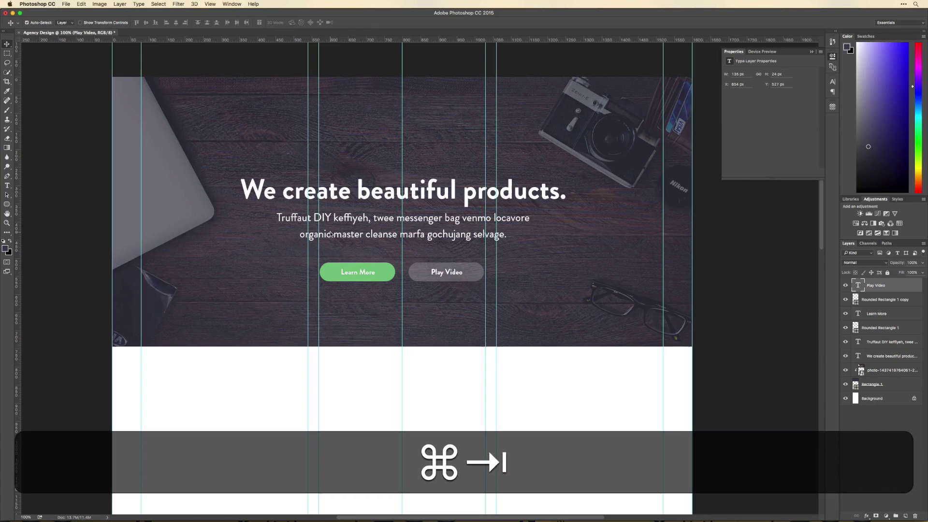
pyautogui.press('super+v')
pyautogui.moveTo(399, 246); pyautogui.dragTo(418, 267)
pyautogui.press('Return')
pyautogui.press('v')
pyautogui.press('Down')
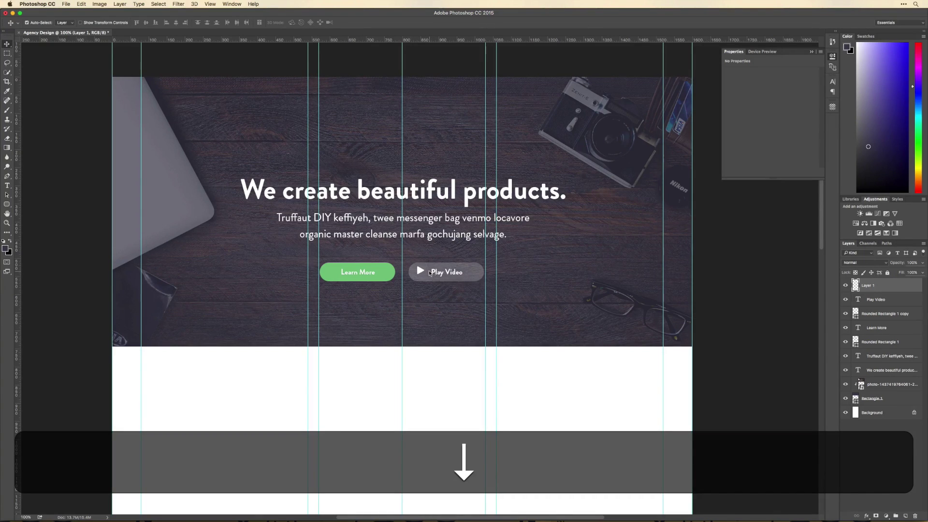
pyautogui.hotkey('shift', 'Right')
# Shrink the play icon about its centre to about 14 × 15 px and nudge it right towards the label.
pyautogui.press('super+shift+t')
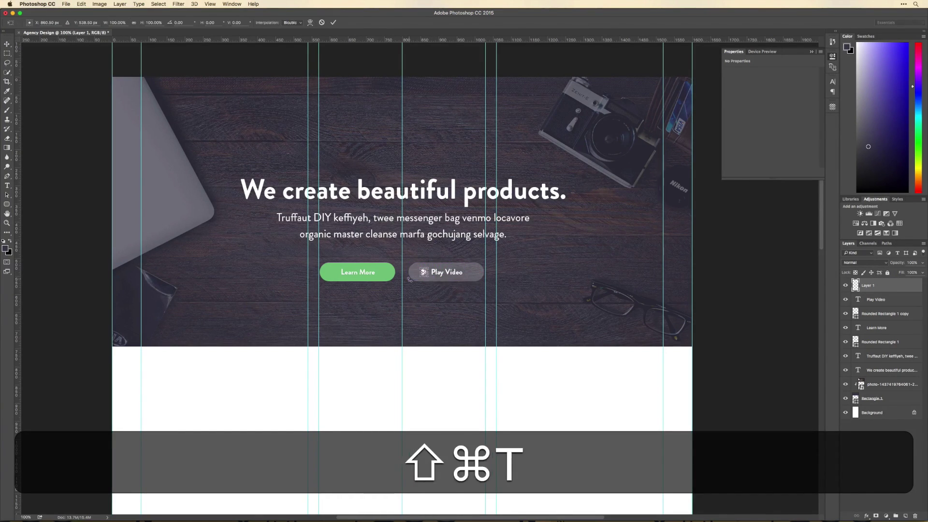
pyautogui.press('alt+shift+super+t')
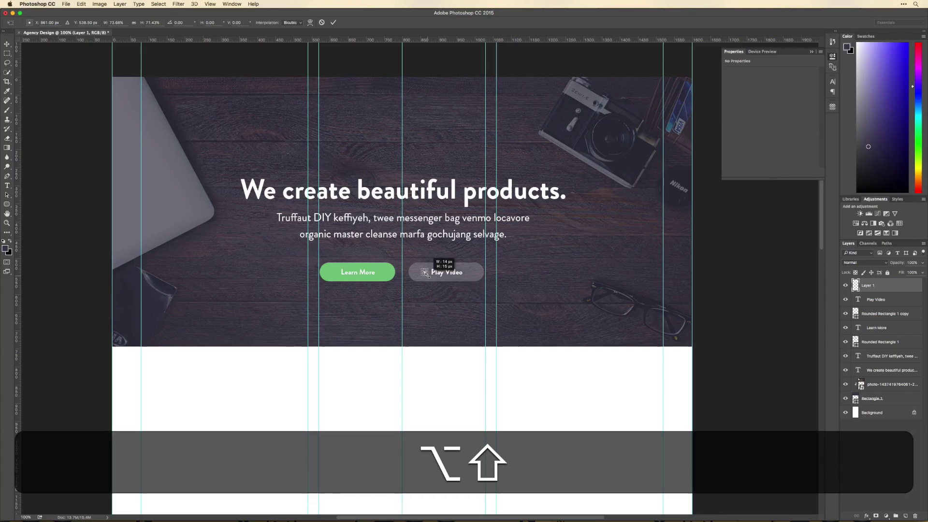
pyautogui.press('Return')
pyautogui.press('Right')
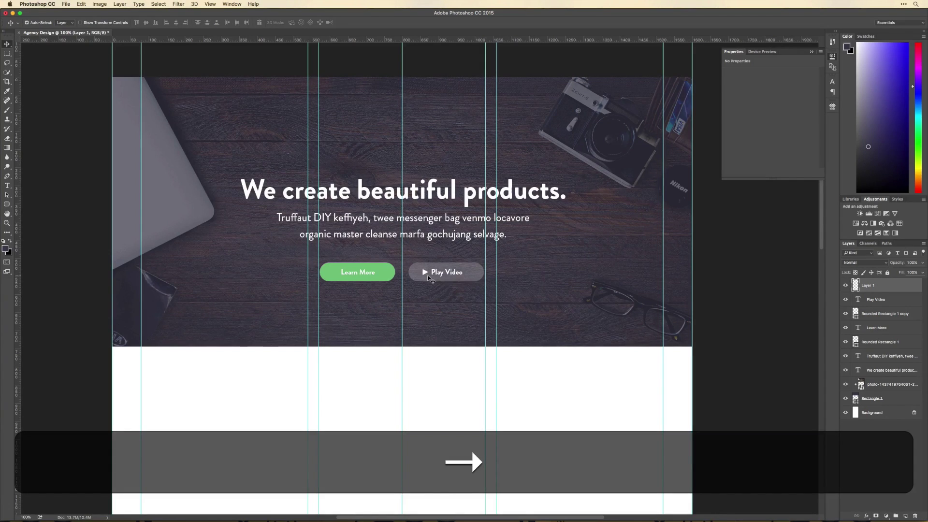
pyautogui.hotkey('shift', 'Right')
# Shift the play icon and Play Video label together about 8 px right to centre them inside the button.
pyautogui.keyDown('shift'); pyautogui.click(438, 274); pyautogui.keyUp('shift')
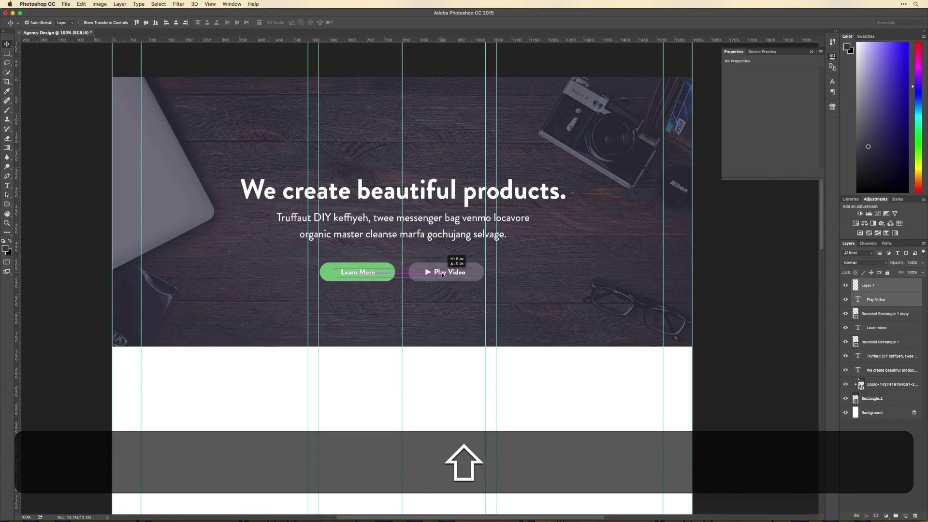
pyautogui.scroll(-1, 442, 273)
pyautogui.press('Left')
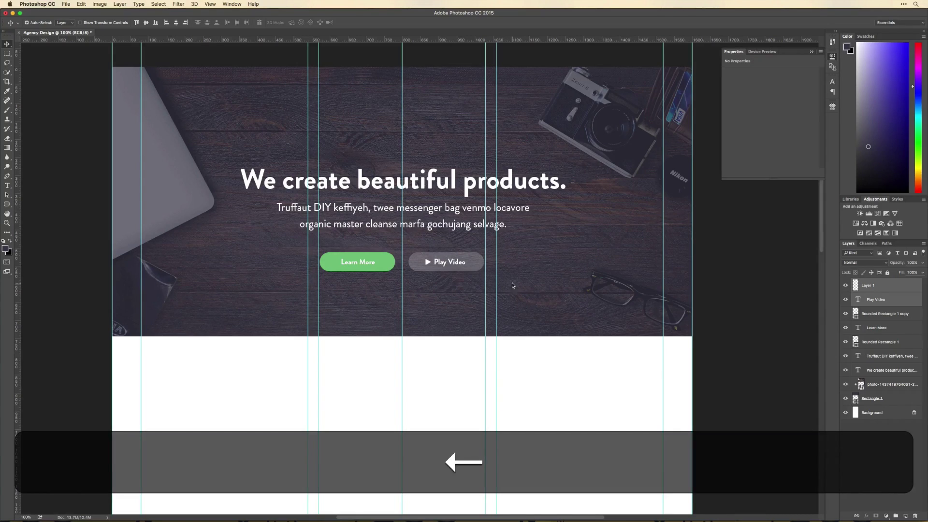
pyautogui.press('Down')
pyautogui.press('Up')
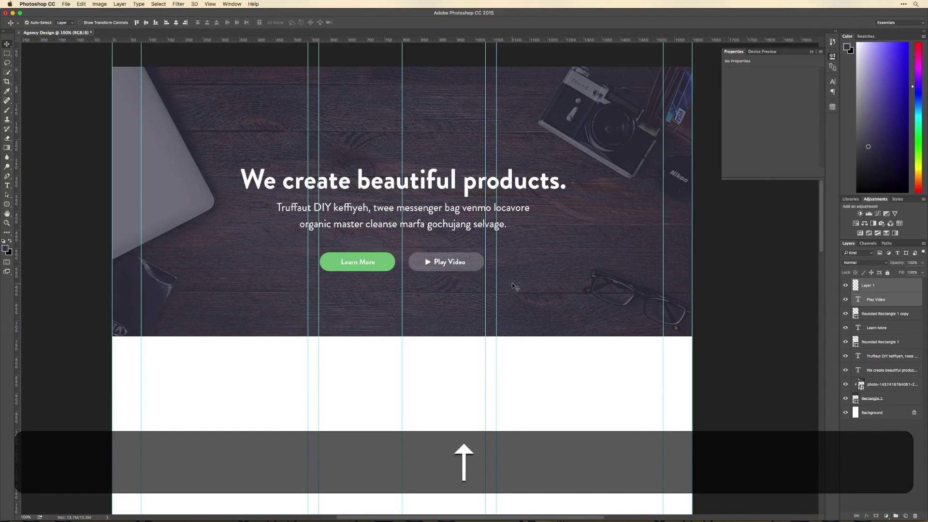
# Lock the header's desk photo layer and the rectangle layer beneath it.
pyautogui.press('space')
pyautogui.moveTo(514, 281); pyautogui.dragTo(498, 292)
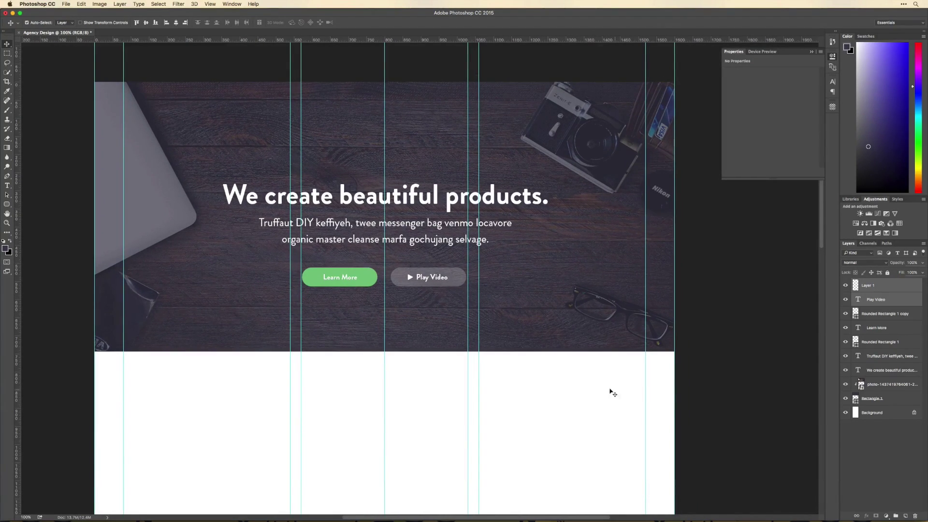
pyautogui.click(607, 367)
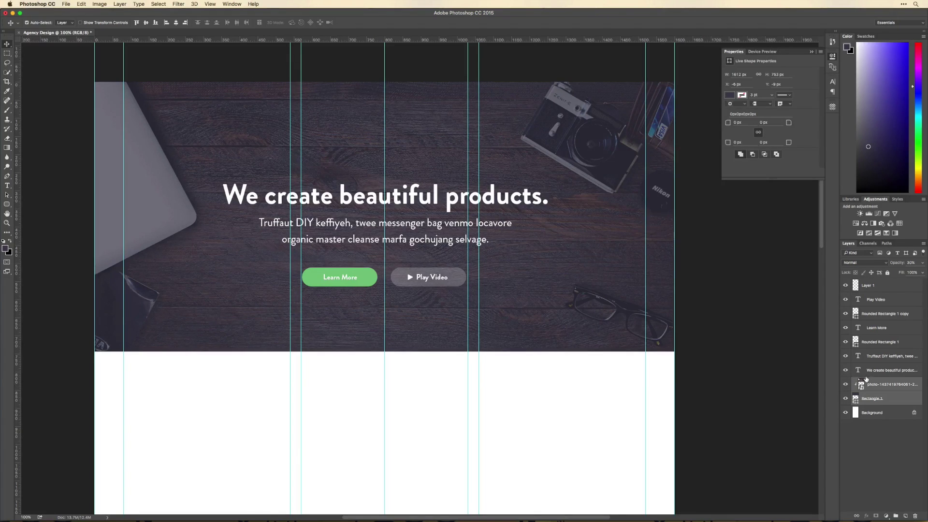
pyautogui.click(887, 274)
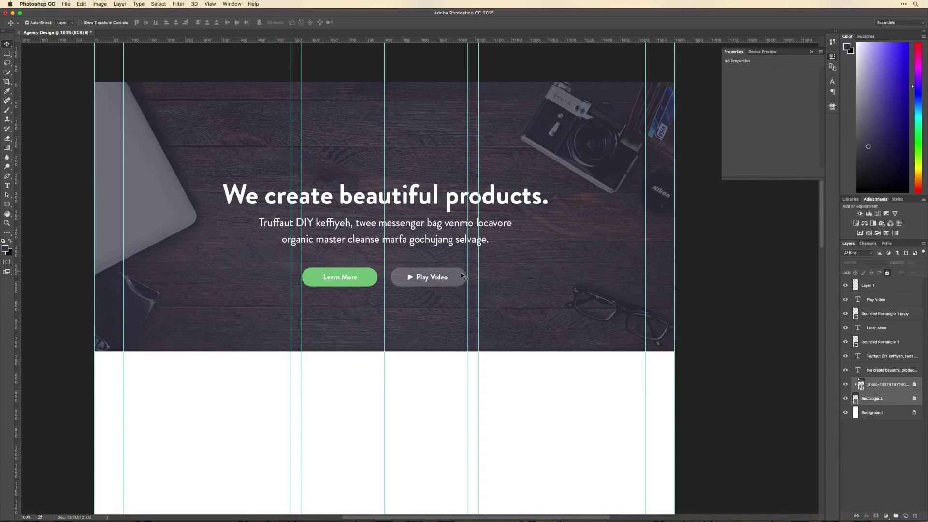
# Select the headline, filler text and both buttons with their labels and icon, and move them straight up about 43 px.
pyautogui.moveTo(551, 283); pyautogui.dragTo(226, 155)
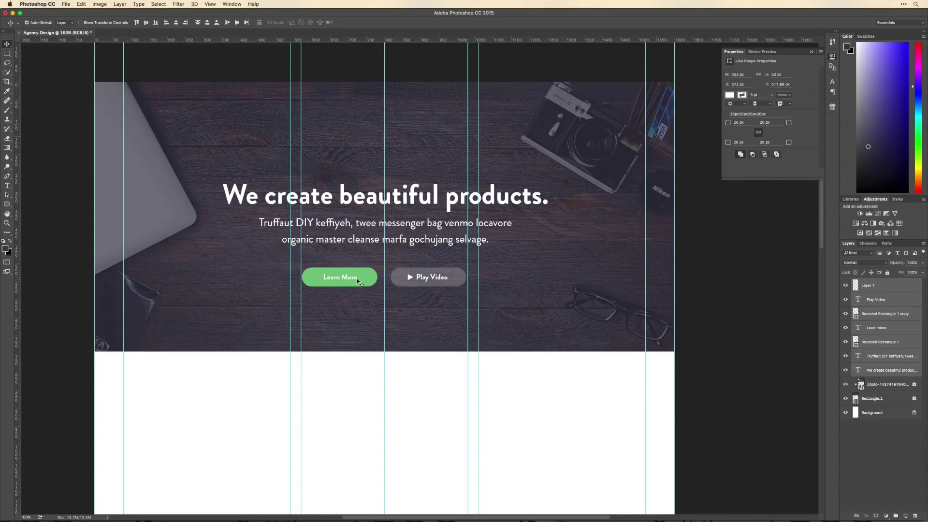
pyautogui.moveTo(357, 281); pyautogui.dragTo(360, 266)
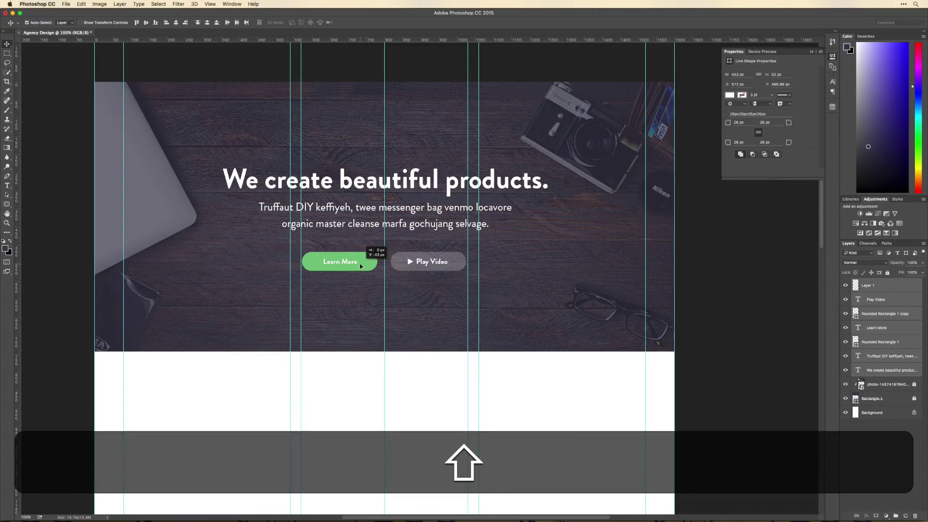
pyautogui.click(833, 66)
pyautogui.press('space')
pyautogui.moveTo(441, 243); pyautogui.dragTo(459, 250)
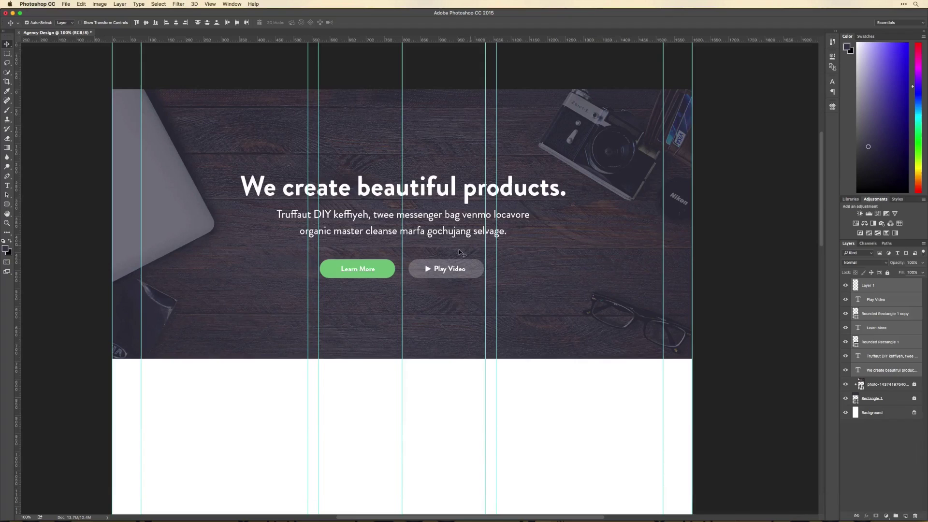
pyautogui.press('alt')
pyautogui.moveTo(383, 190); pyautogui.dragTo(382, 140)
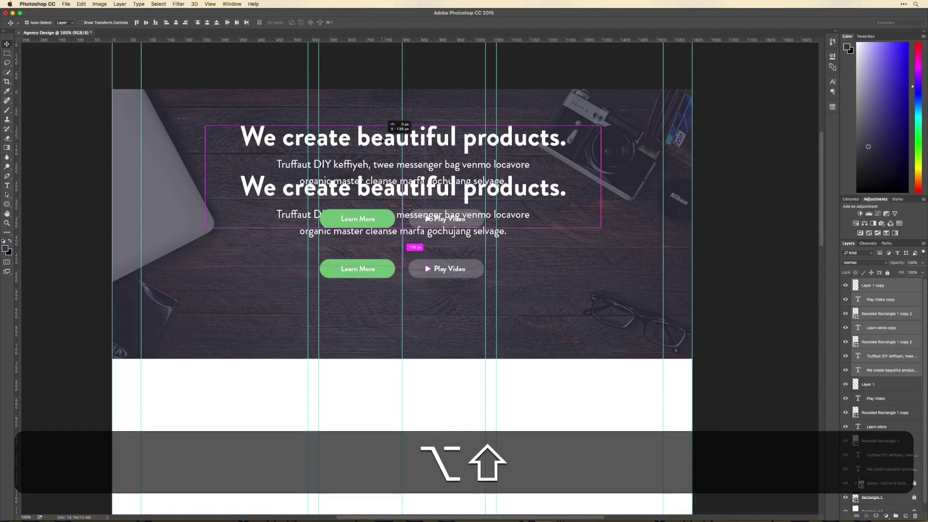
pyautogui.press('alt+shift+super+z')
# Duplicate the headline straight upwards and replace the copy's text with "SuperMegaAwesome".
pyautogui.moveTo(371, 188); pyautogui.dragTo(371, 128)
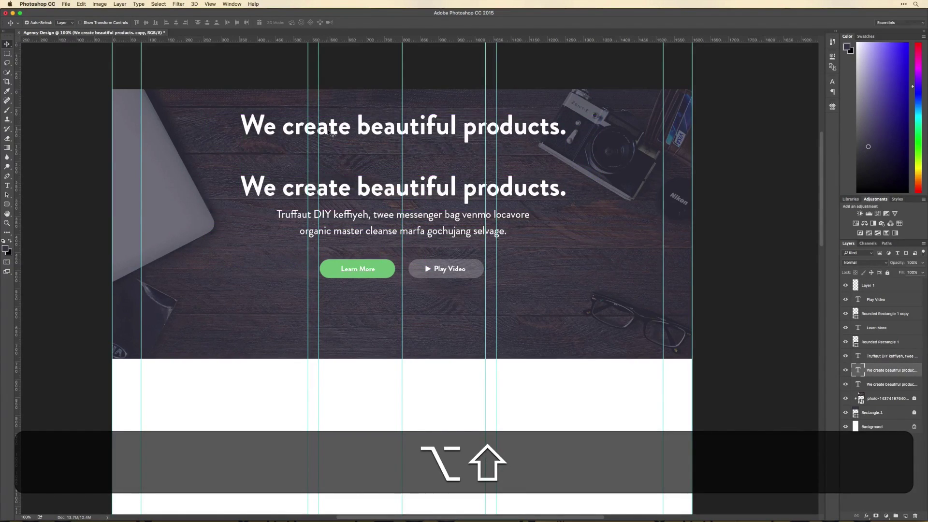
pyautogui.press('t')
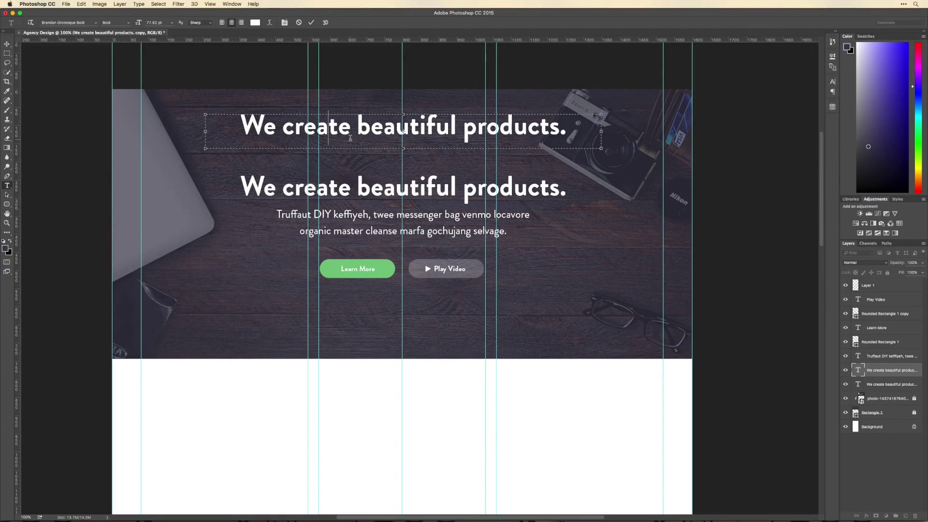
pyautogui.press('super+a')
pyautogui.write('S')
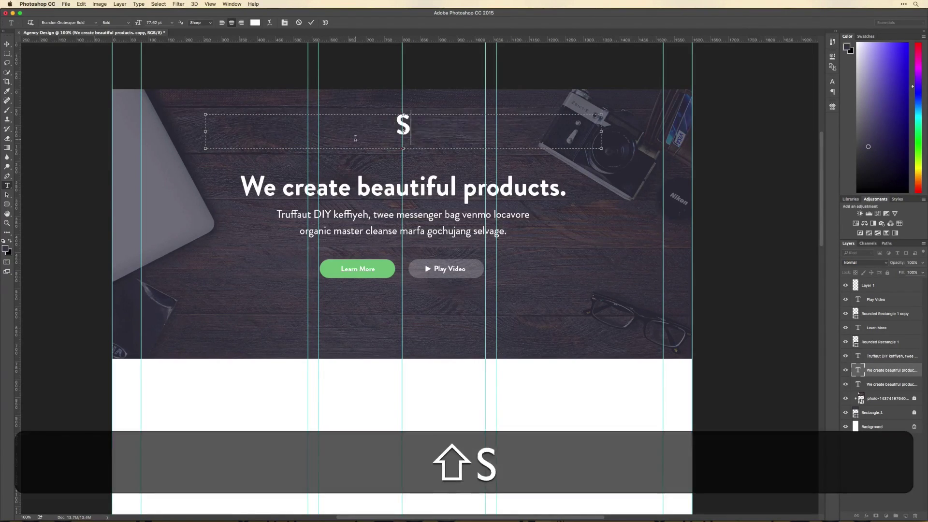
pyautogui.write('uperMegaA')
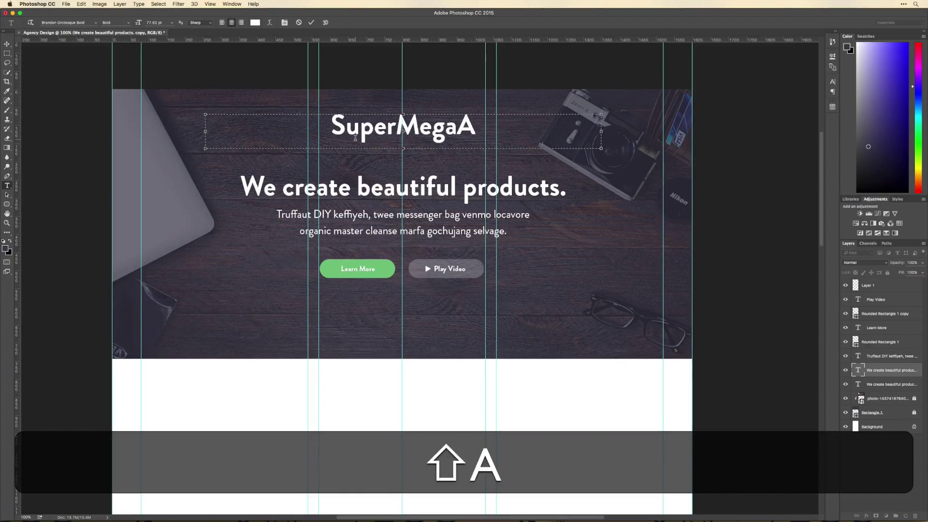
pyautogui.write('wesome')
# Set "Mega" in the logo text to Regular weight, and left-align the logo within a narrower text box.
pyautogui.moveTo(355, 138); pyautogui.dragTo(414, 138)
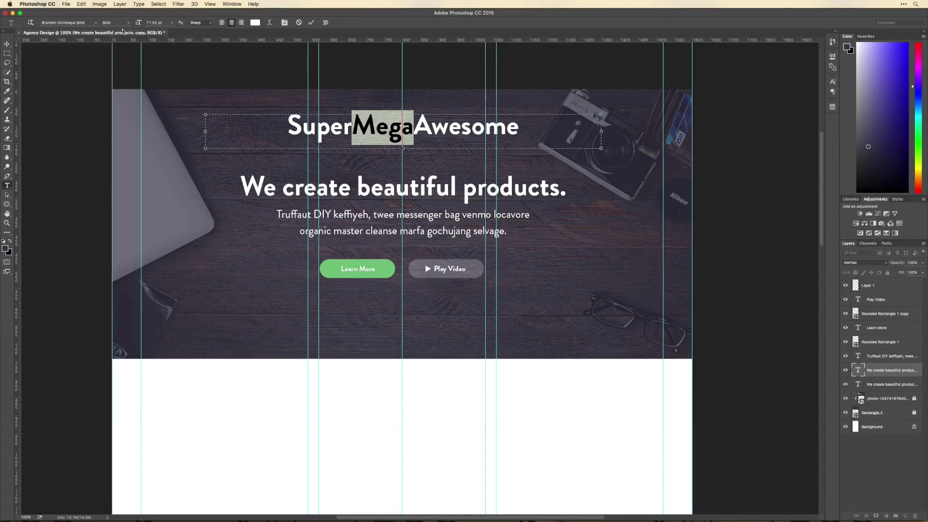
pyautogui.click(116, 23)
pyautogui.click(125, 31)
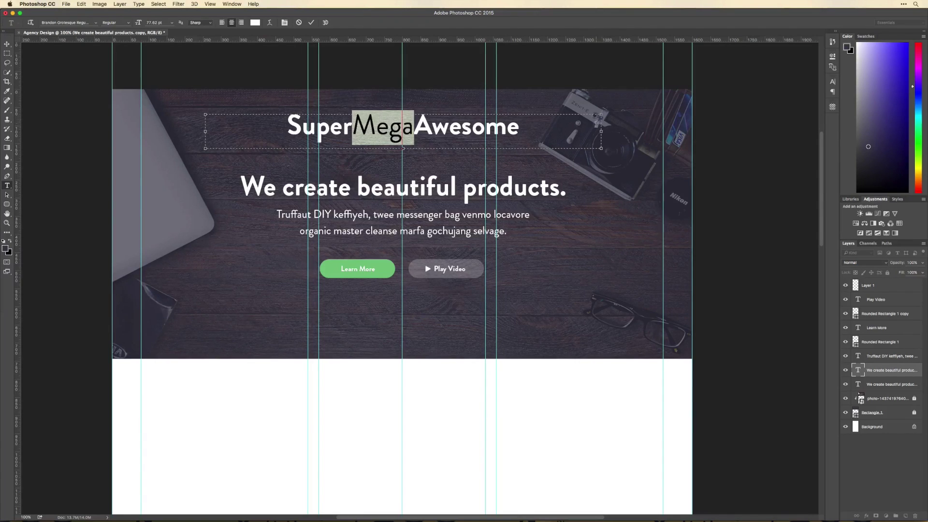
pyautogui.moveTo(601, 131); pyautogui.dragTo(472, 131)
pyautogui.click(222, 22)
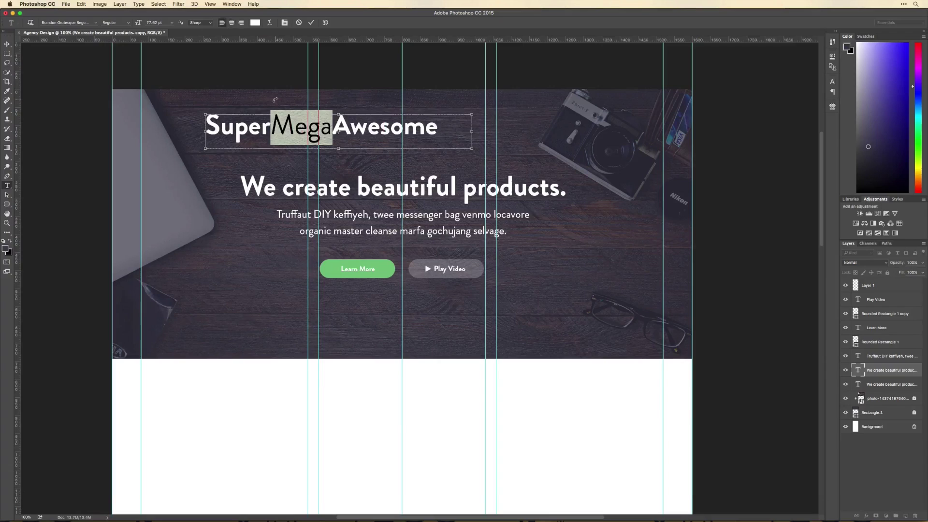
# Scale the SuperMegaAwesome logo down and place it in the header's upper left corner, aligned to the left margin guide.
pyautogui.press('super+t')
pyautogui.press('shift+super+t')
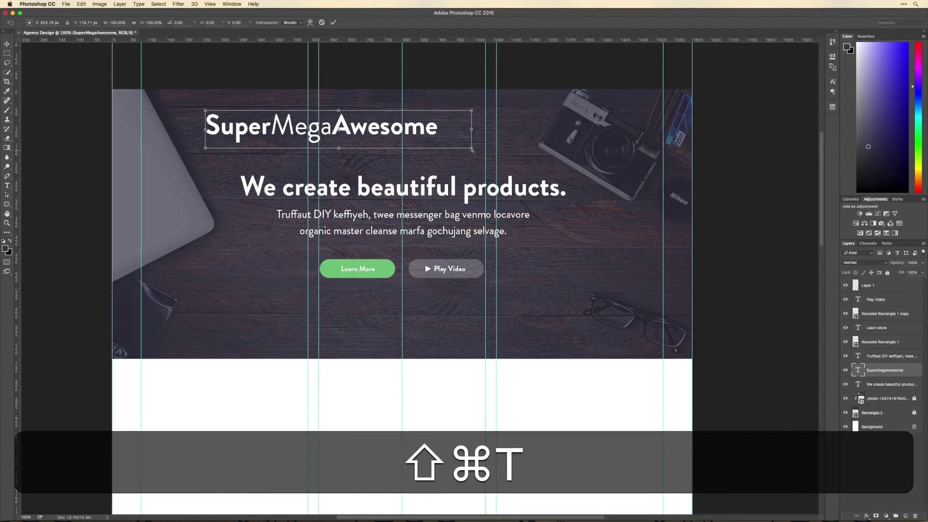
pyautogui.moveTo(472, 150); pyautogui.dragTo(188, 111)
pyautogui.press('v')
pyautogui.press('shift+super+t')
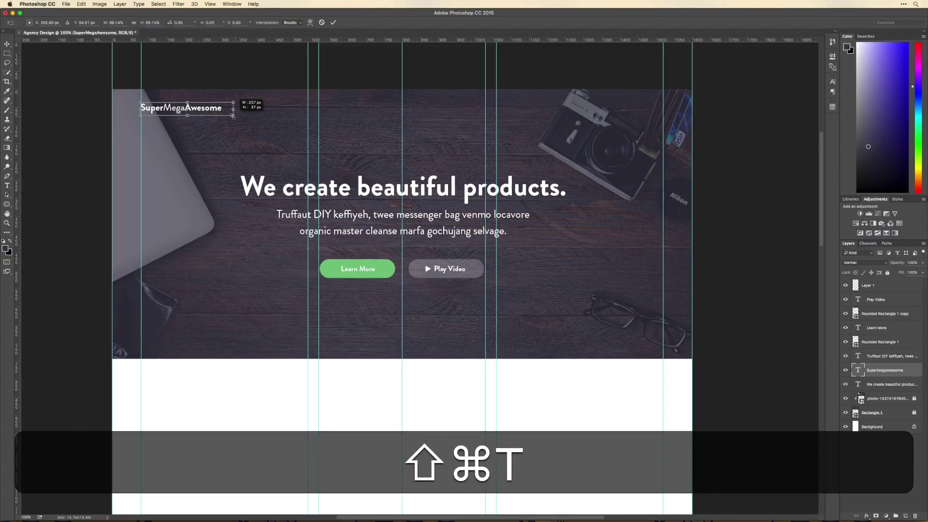
pyautogui.hotkey('shift', 'Return')
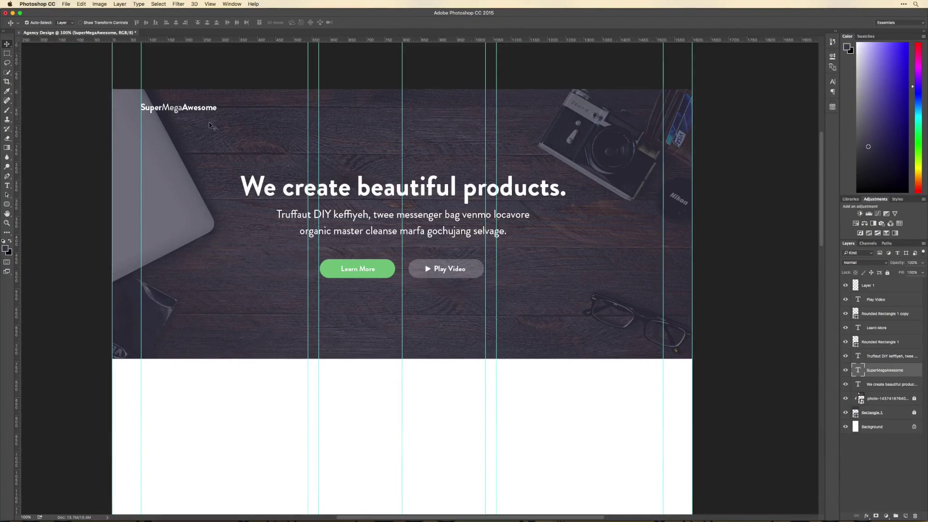
# Duplicate the logo text towards the header's right side, widen the copy's text box to the right margin guide and right-align it.
pyautogui.moveTo(206, 115); pyautogui.dragTo(530, 107)
pyautogui.hotkey('alt', 'shift', 't')
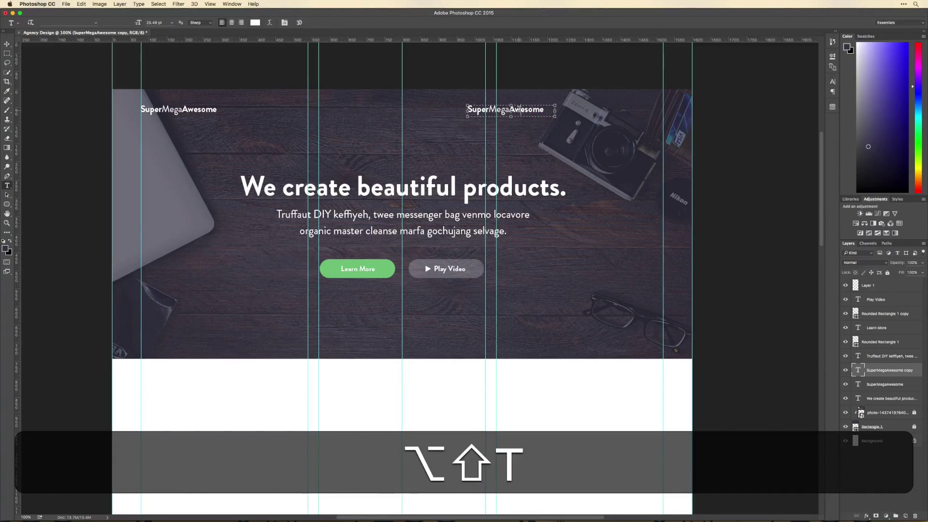
pyautogui.click(543, 111)
pyautogui.press('super+a')
pyautogui.moveTo(625, 110); pyautogui.dragTo(665, 111)
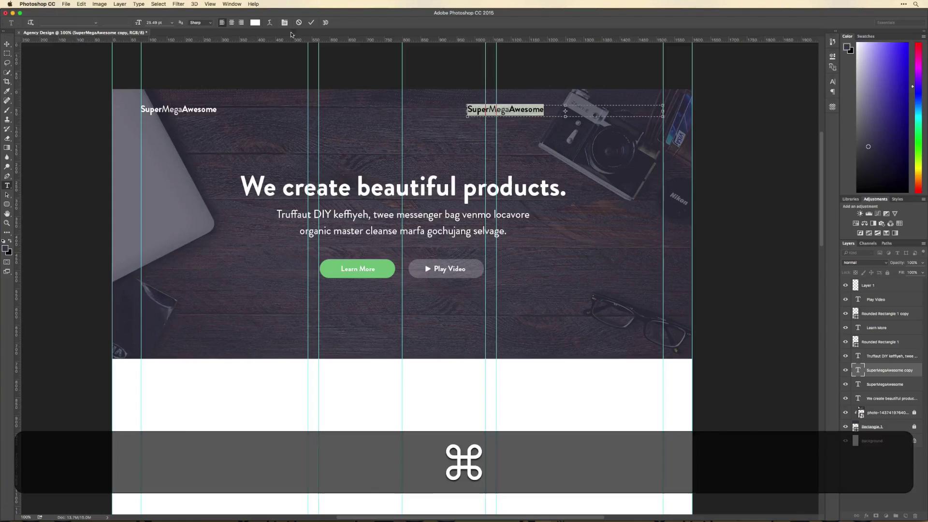
pyautogui.click(241, 23)
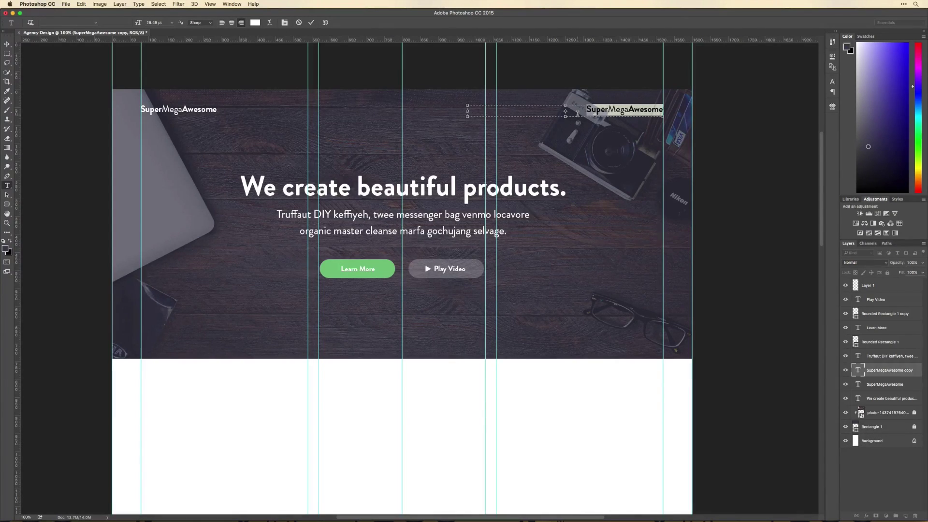
# Replace the right-aligned copy's text with the navigation links "Home", "Portfolio" and "Services", separated by several spaces each.
pyautogui.write('Home')
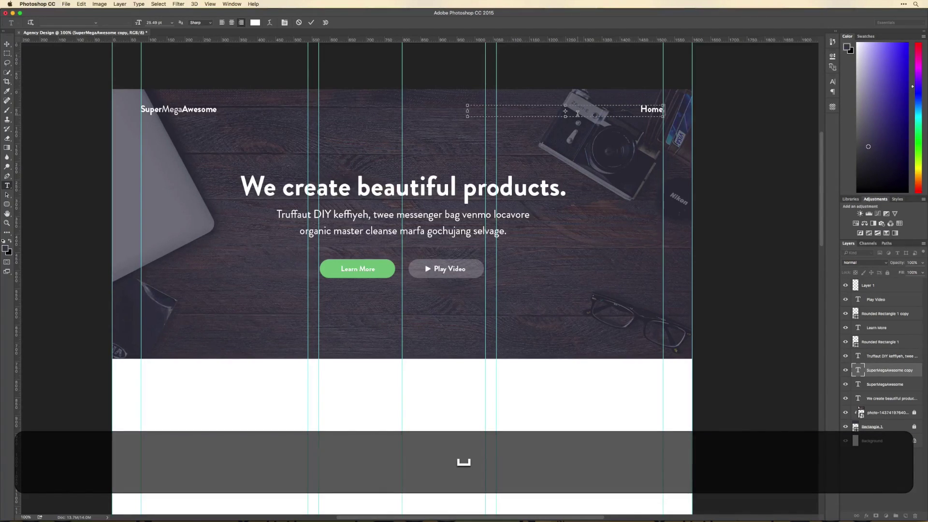
pyautogui.write('    Portfolio')
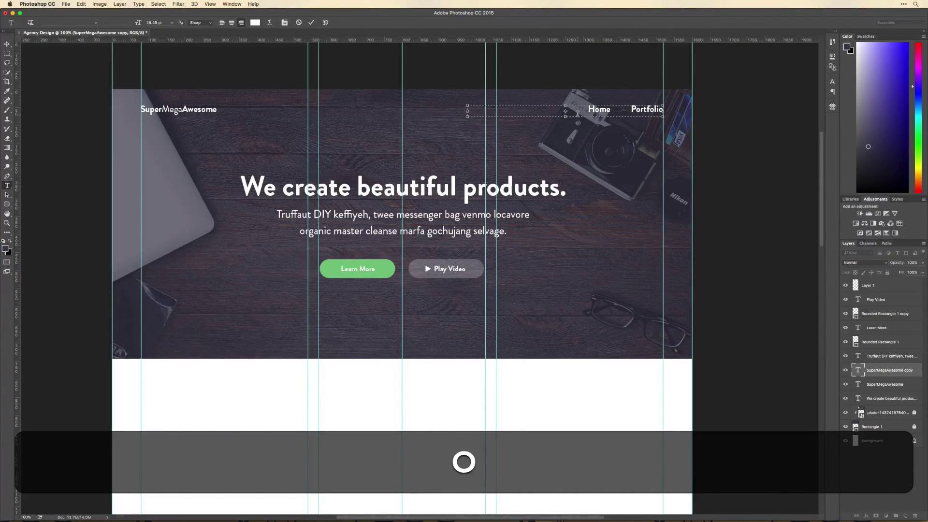
pyautogui.press('shift+super+Left')
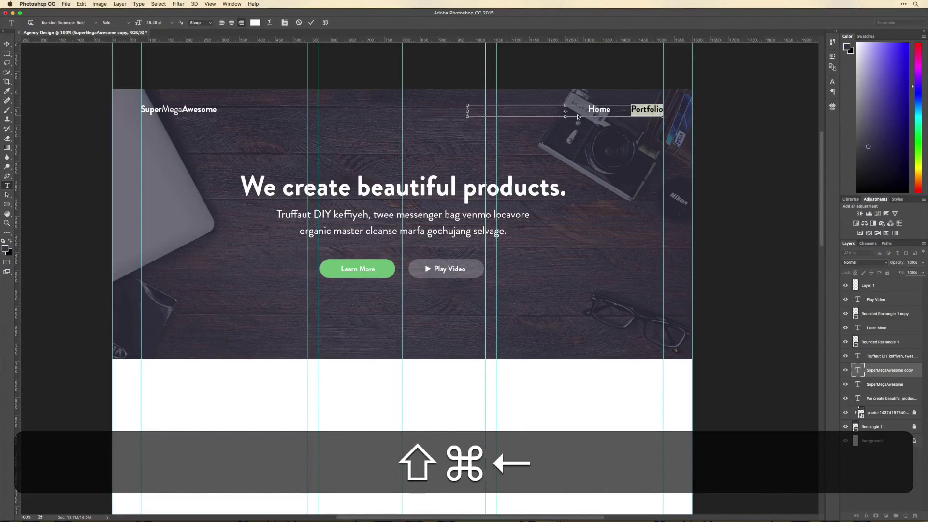
pyautogui.press('shift+super+Right')
pyautogui.hotkey('shift', 'Right')
pyautogui.press('shift+super+c')
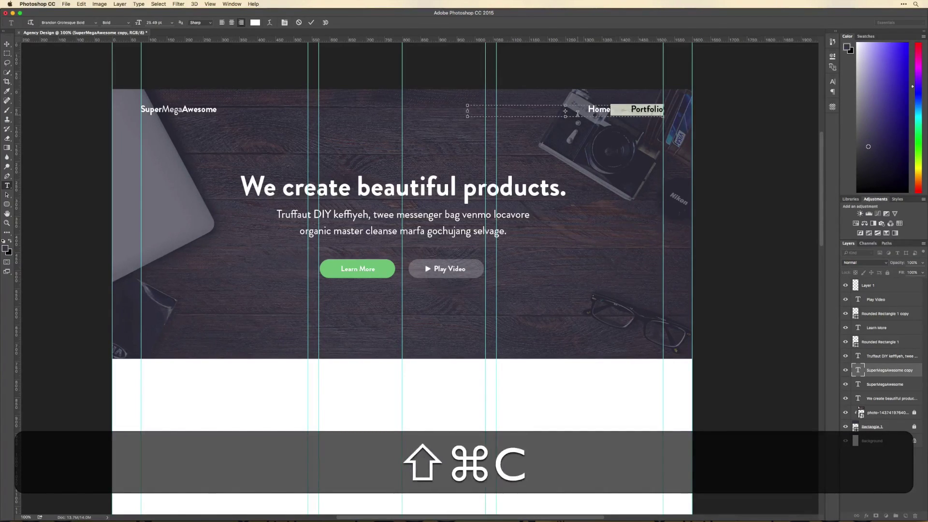
pyautogui.press('super+v')
pyautogui.press('shift+super+Left')
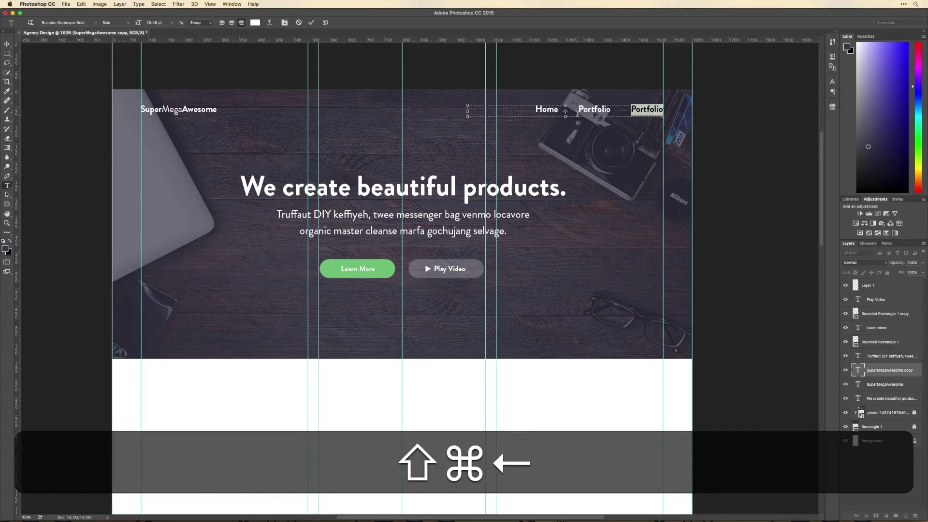
pyautogui.write('Services')
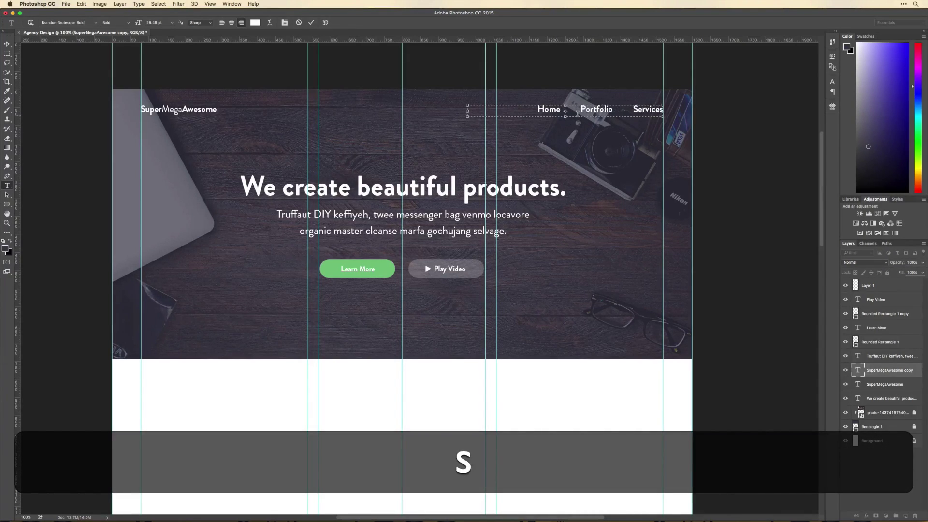
# Try the Regular weight on all of the navigation text, and undo it.
pyautogui.press('super+a')
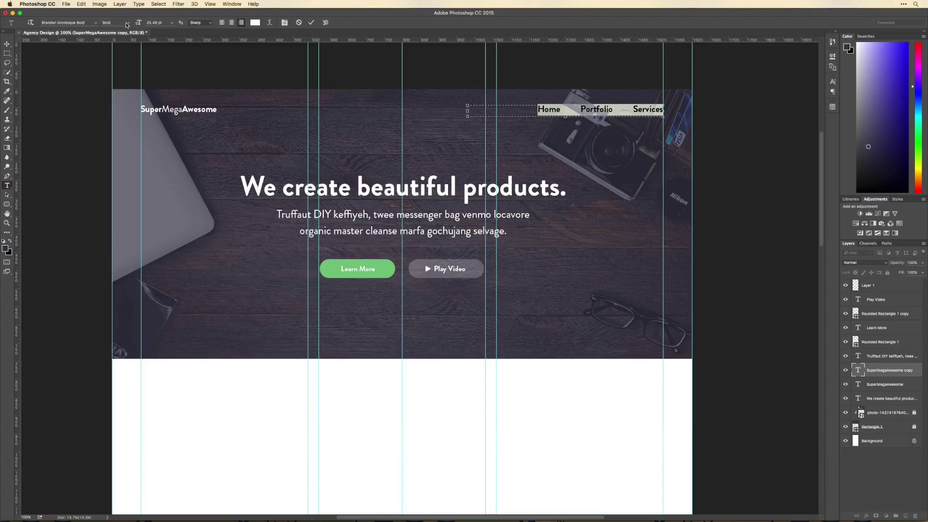
pyautogui.click(127, 25)
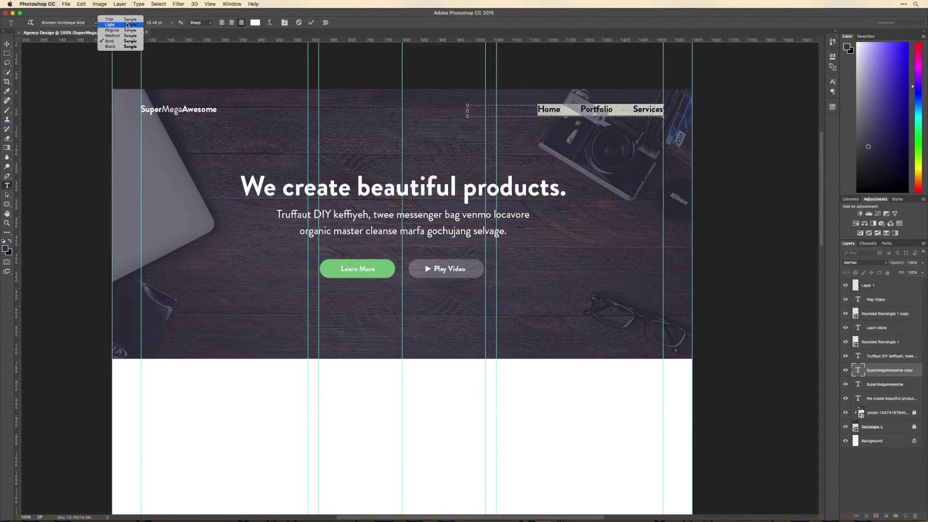
pyautogui.click(108, 24)
pyautogui.write('Regular')
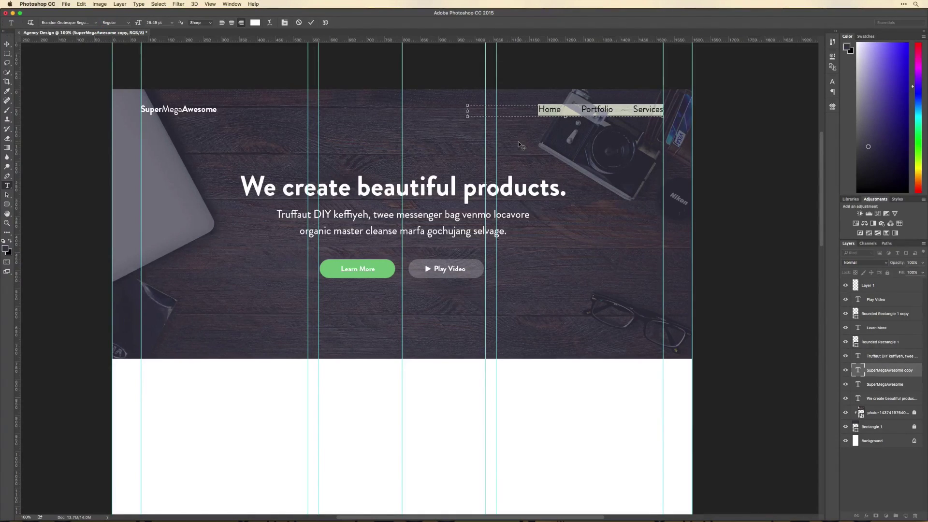
pyautogui.press('super+z')
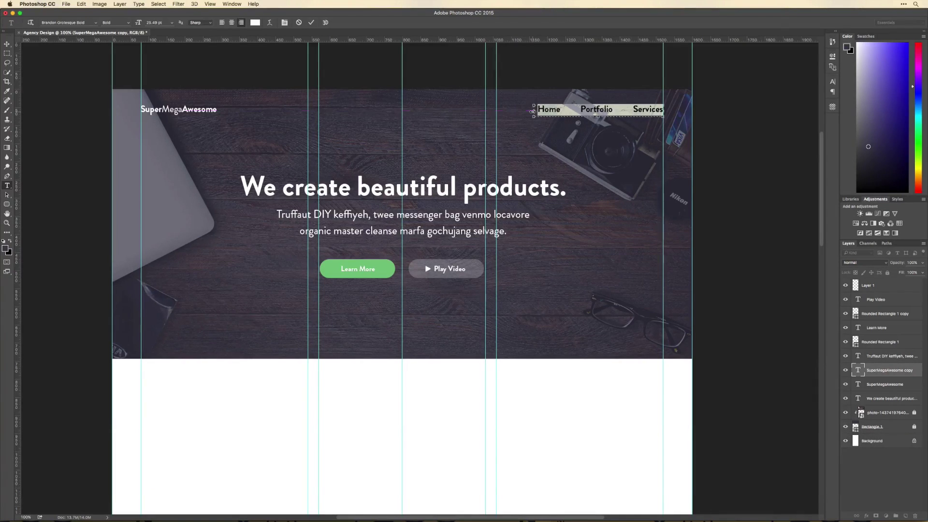
# Scale the navigation text down to about 20 pt, keeping its right end on the right margin guide.
pyautogui.press('super+Return')
pyautogui.press('super+t')
pyautogui.press('shift+super+t')
pyautogui.moveTo(535, 118); pyautogui.dragTo(564, 118)
pyautogui.press('Return')
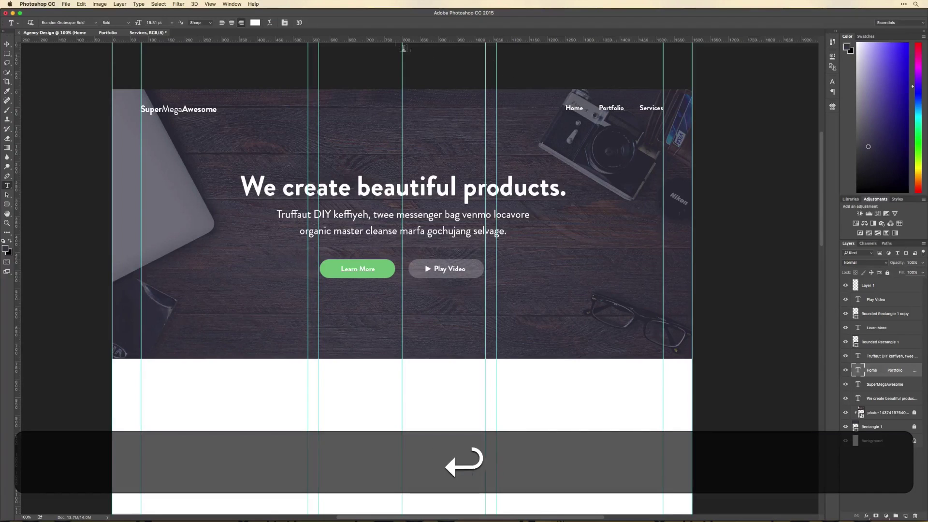
# Add a horizontal guide at the logo's baseline and nudge the navigation text down to line up with it.
pyautogui.press('v')
pyautogui.moveTo(384, 43); pyautogui.dragTo(391, 112)
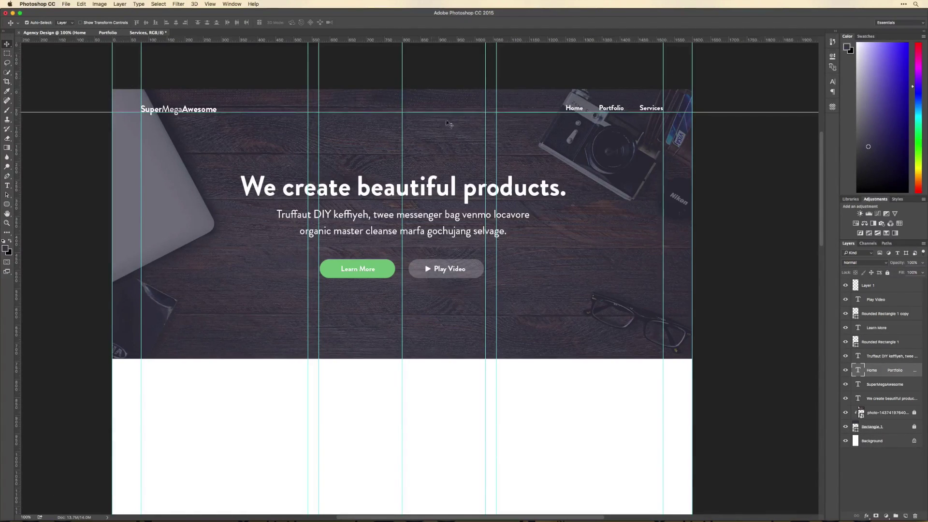
pyautogui.press('Down')
pyautogui.press('Down')
pyautogui.press('Down')
pyautogui.press('Down')
# Shift the navigation links left, with a duplicate at the right margin, and replace the duplicate's text with "Get in touch".
pyautogui.moveTo(575, 110); pyautogui.dragTo(606, 110)
pyautogui.press('t')
pyautogui.click(630, 108)
pyautogui.press('super+a')
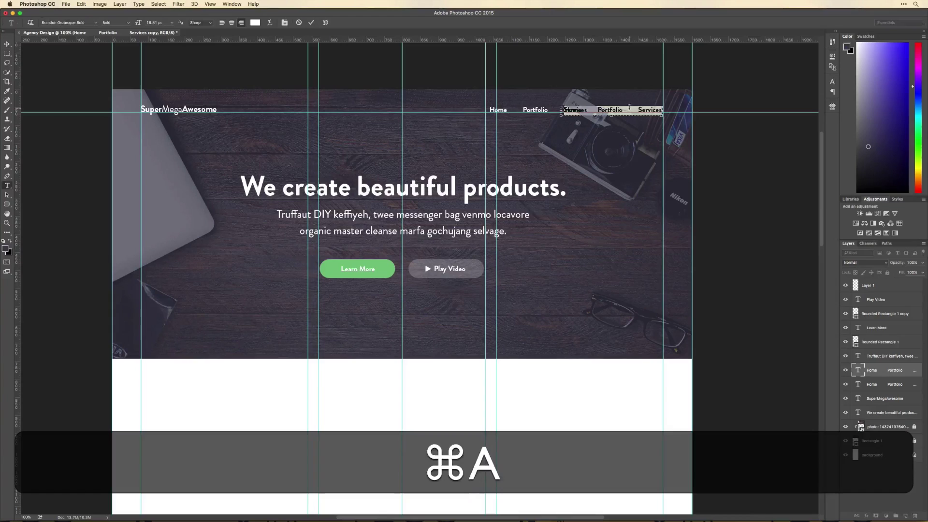
pyautogui.write('Get in t')
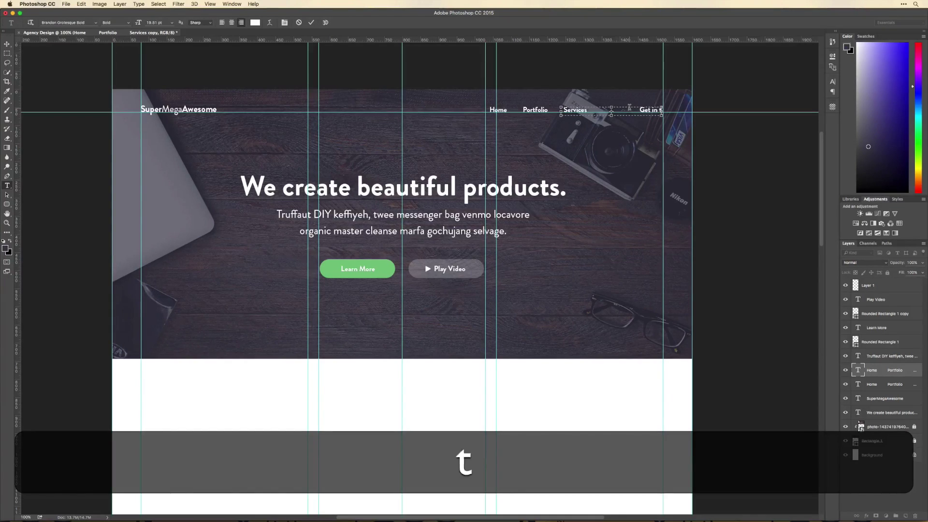
pyautogui.write('ouch')
pyautogui.press('super+Return')
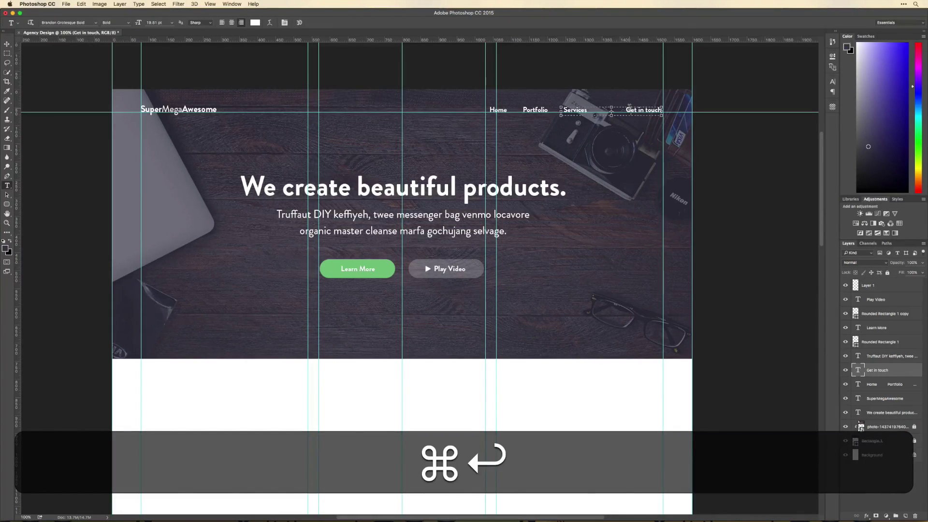
# Narrow the "Get in touch" text box to fit its text and place the text slightly inside the right margin guide.
pyautogui.moveTo(560, 111); pyautogui.dragTo(626, 112)
pyautogui.press('super+Return')
pyautogui.press('v')
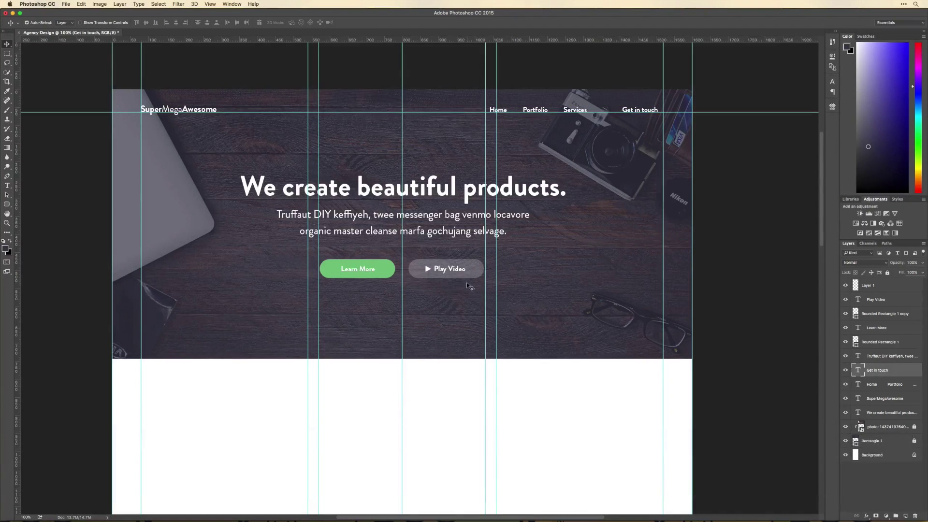
# Duplicate the Play Video button's shape onto "Get in touch", narrow it to about 68% width and reduce its height slightly.
pyautogui.press('alt')
pyautogui.moveTo(464, 273); pyautogui.dragTo(647, 114)
pyautogui.press('alt+super+t')
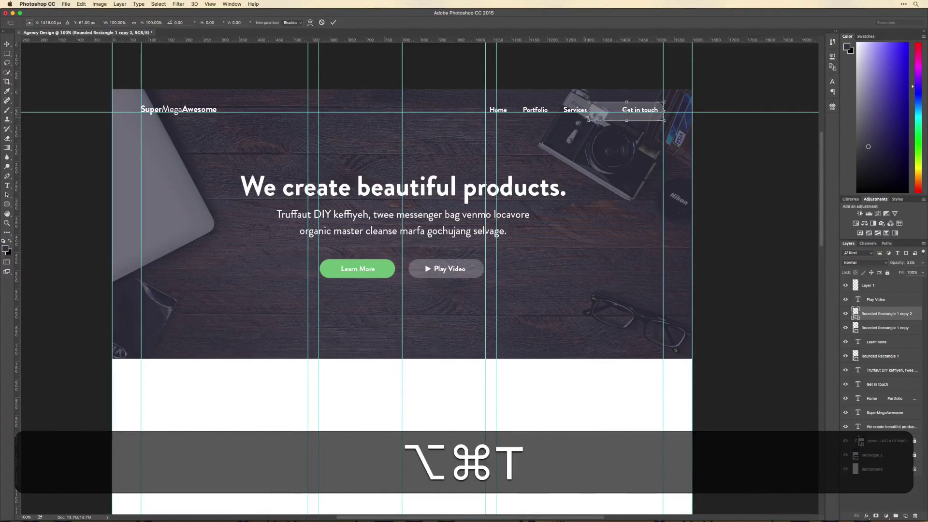
pyautogui.press('super+t')
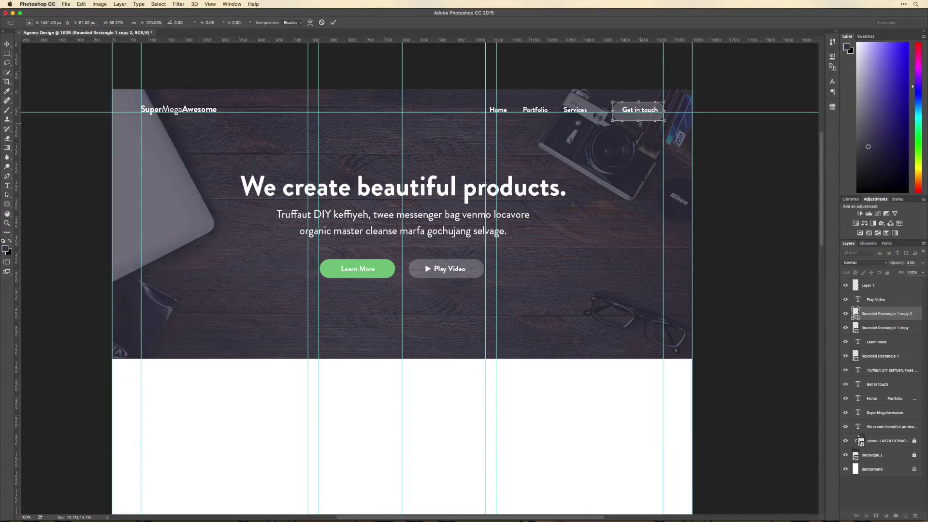
pyautogui.moveTo(640, 124); pyautogui.dragTo(640, 119)
pyautogui.press('Return')
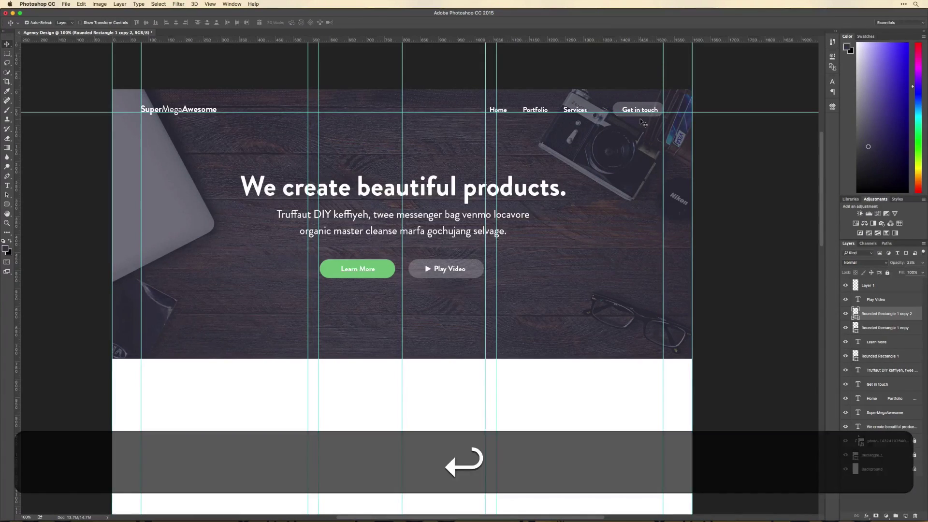
# Fine-tune the position of the rounded button shape around the "Get in touch" text with single-pixel nudges.
pyautogui.press('Down')
pyautogui.press('Up')
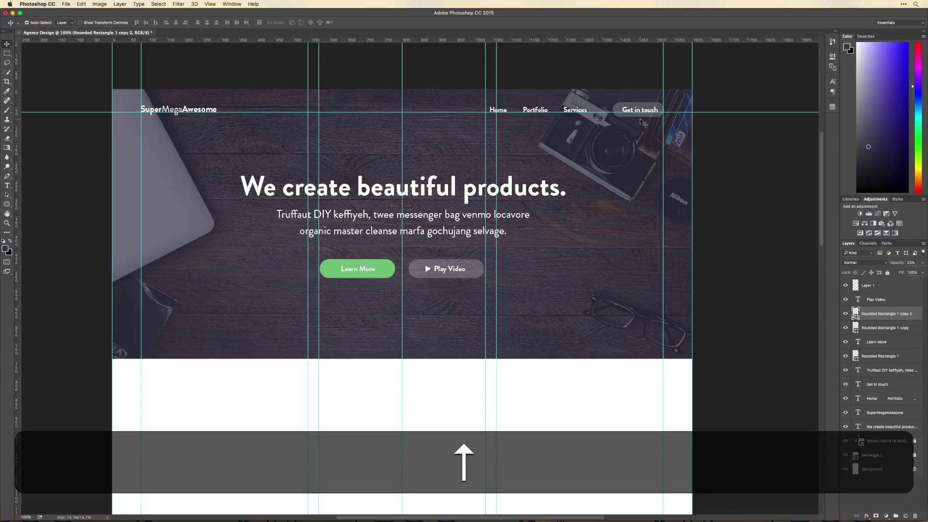
pyautogui.press('Right')
pyautogui.press('Left')
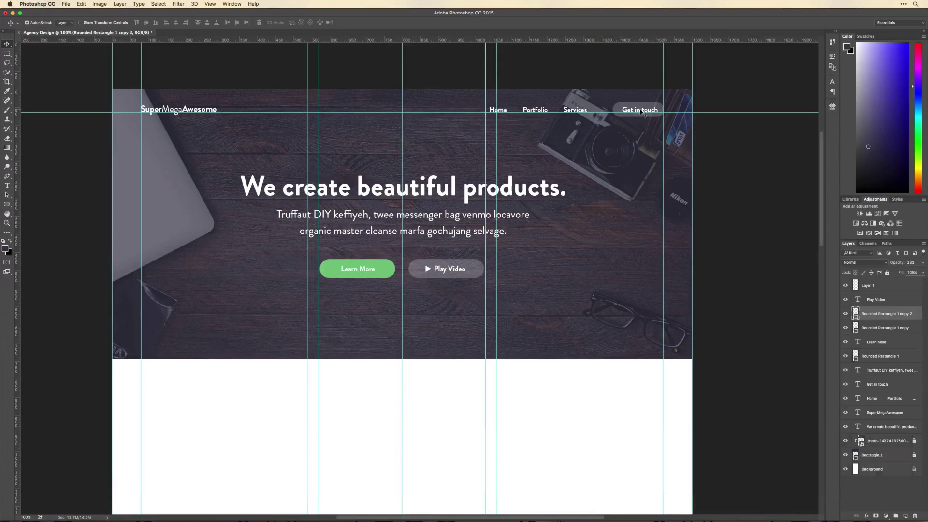
pyautogui.press('Left')
pyautogui.press('Right')
pyautogui.press('super+z')
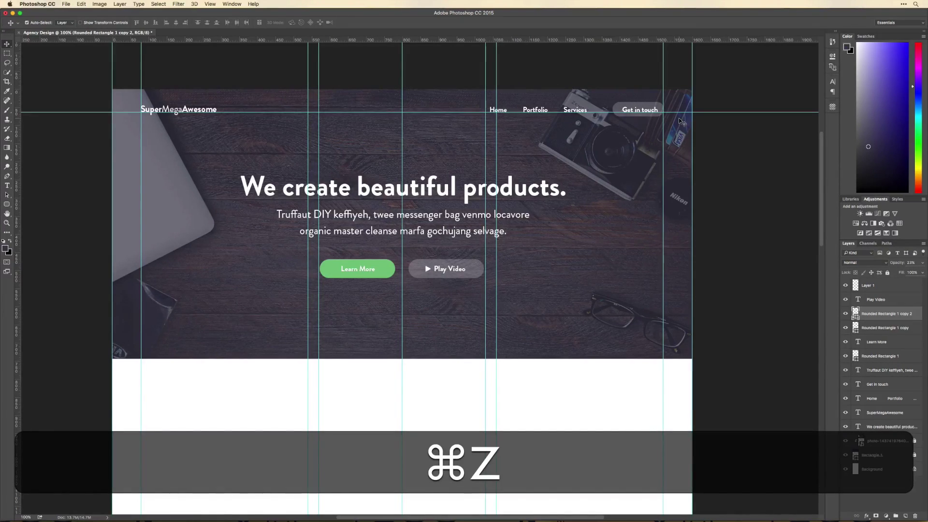
# Move the new button shape's layer down below Learn More and place the "Get in touch" text layer directly above it.
pyautogui.press('super+bracketleft')
pyautogui.press('super+bracketleft')
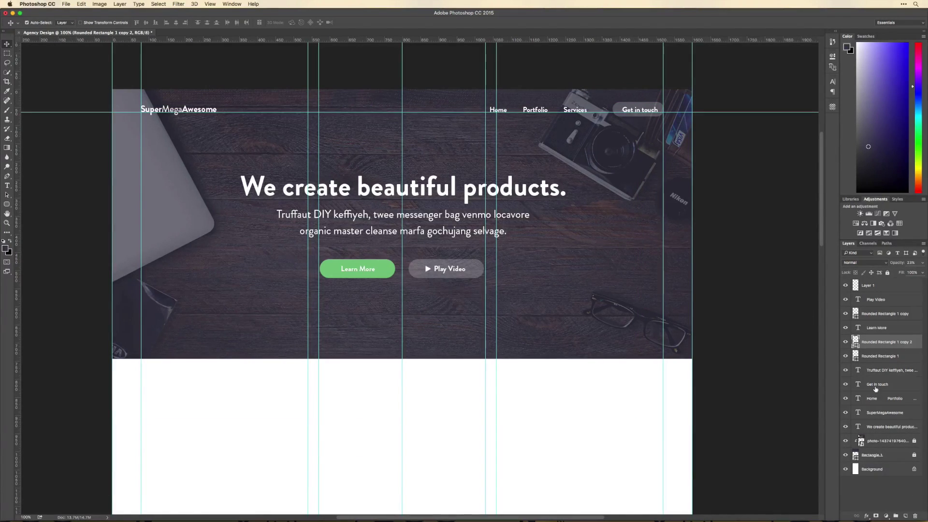
pyautogui.moveTo(875, 385); pyautogui.dragTo(875, 339)
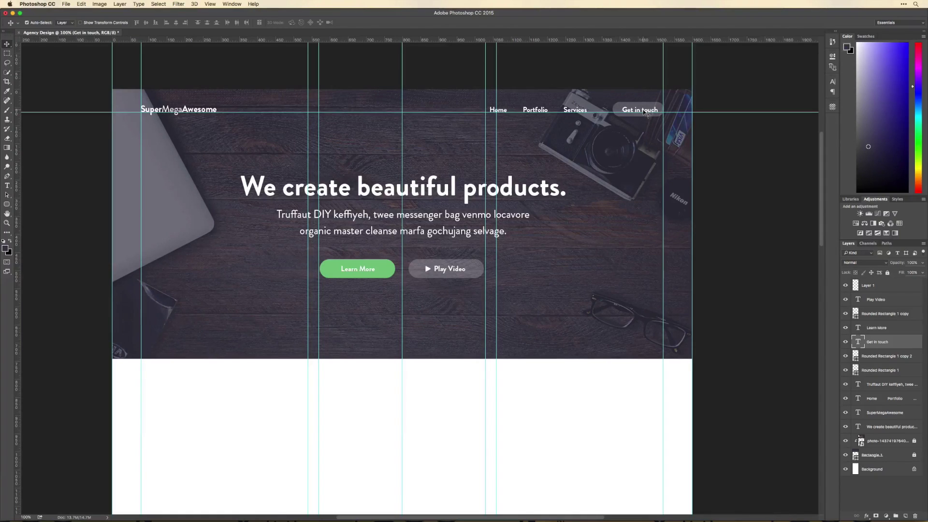
# Nudge the "Get in touch" label to sit centred on its button shape, and hide the guides.
pyautogui.press('Left')
pyautogui.press('Right')
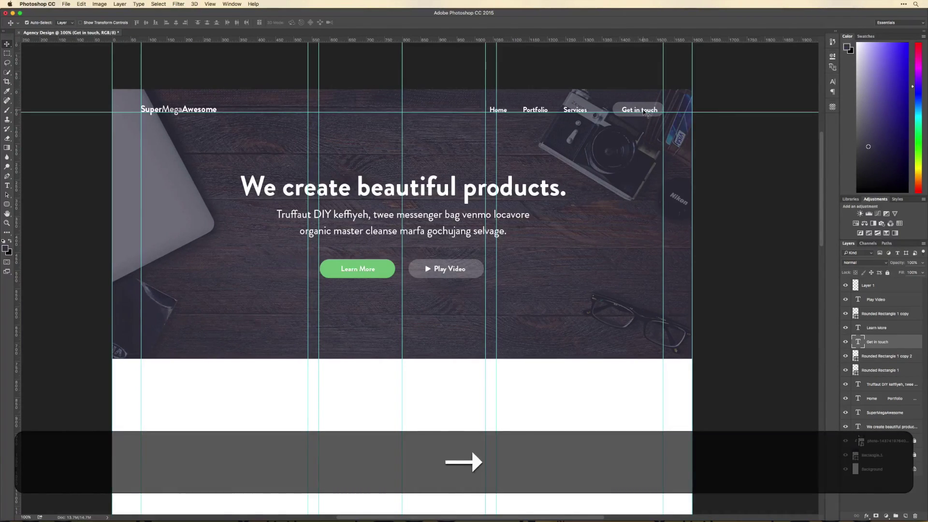
pyautogui.press('Down')
pyautogui.click(642, 109)
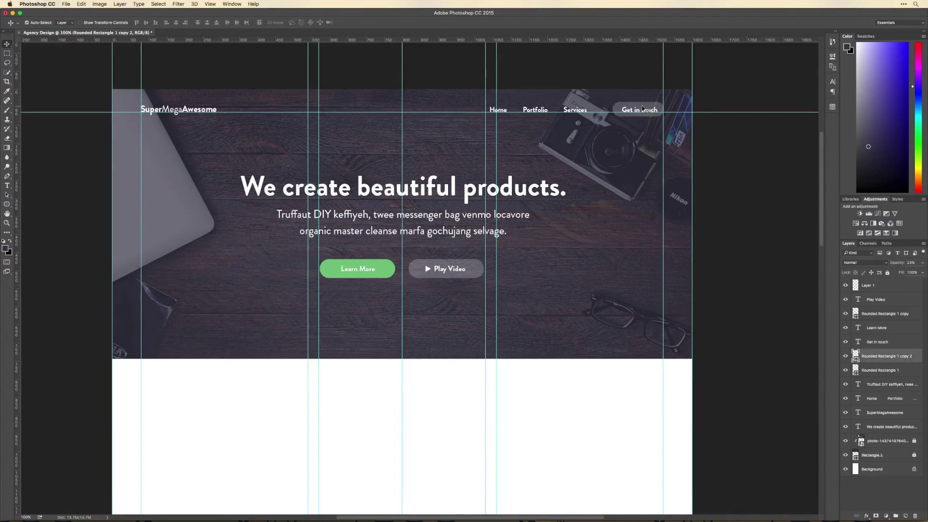
pyautogui.press('super+semicolon')
pyautogui.press('super+Down')
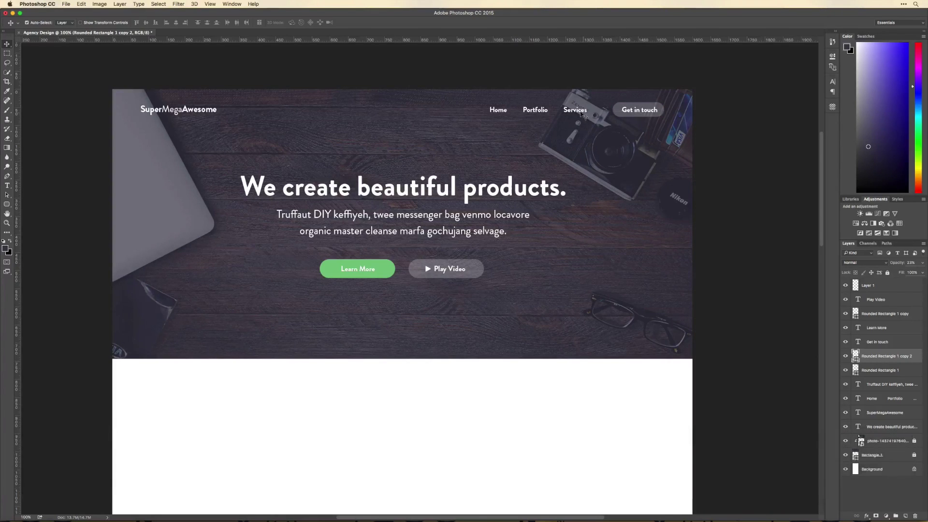
# Move the Home, Portfolio and Services links right by about 38 px, and nudge the "Get in touch" label slightly left.
pyautogui.moveTo(576, 110); pyautogui.dragTo(588, 110)
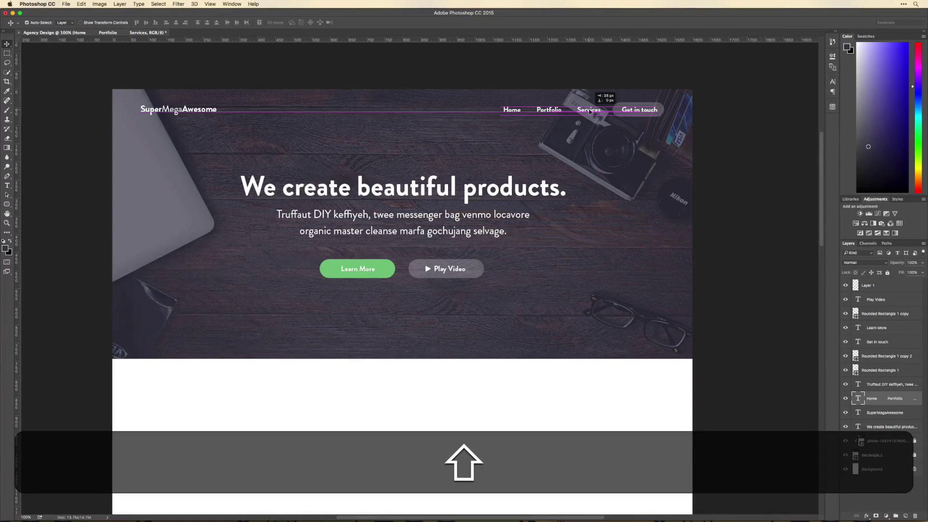
pyautogui.moveTo(572, 256); pyautogui.dragTo(579, 255)
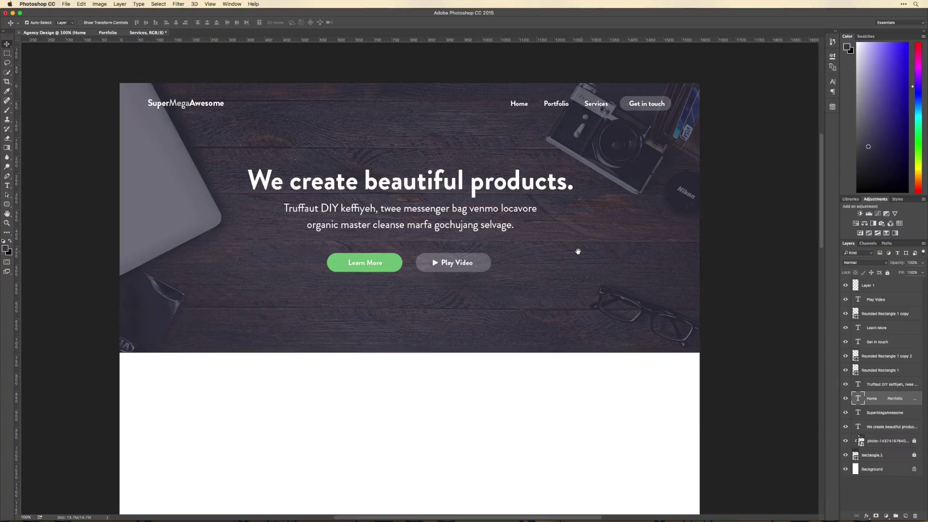
pyautogui.hscroll(1, 578, 251)
pyautogui.click(662, 106)
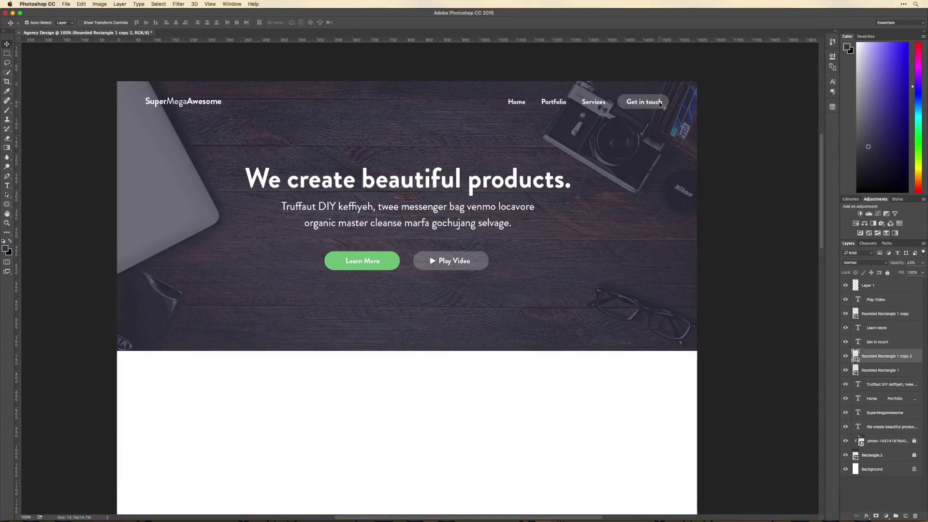
pyautogui.press('Left')
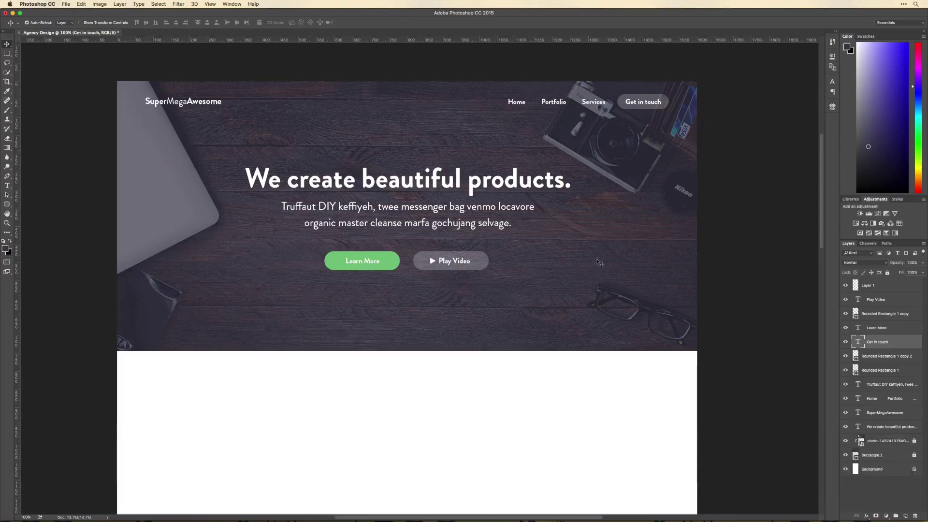
# Switch to Illustrator and recolour the white play triangle on the artboard with a very dark brown fill.
pyautogui.moveTo(574, 245); pyautogui.dragTo(582, 242)
pyautogui.press('super')
pyautogui.press('super+Tab')
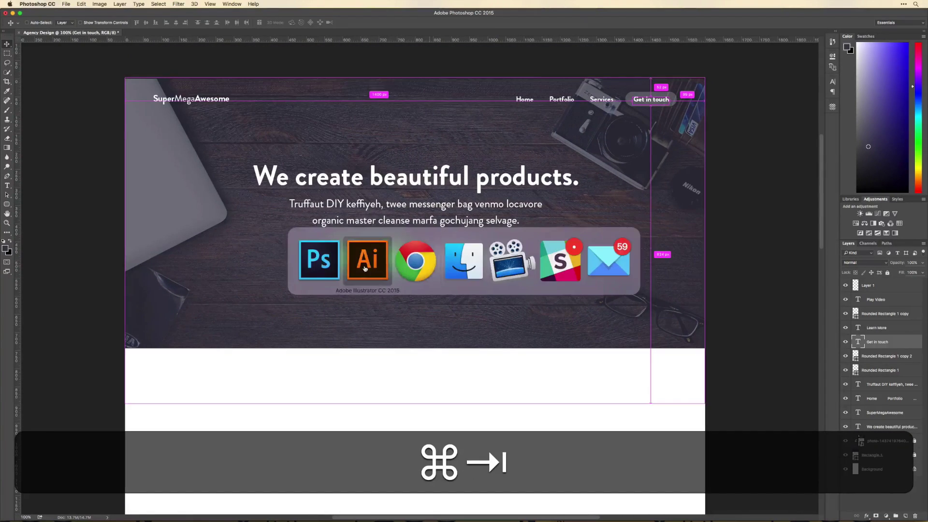
pyautogui.press('space')
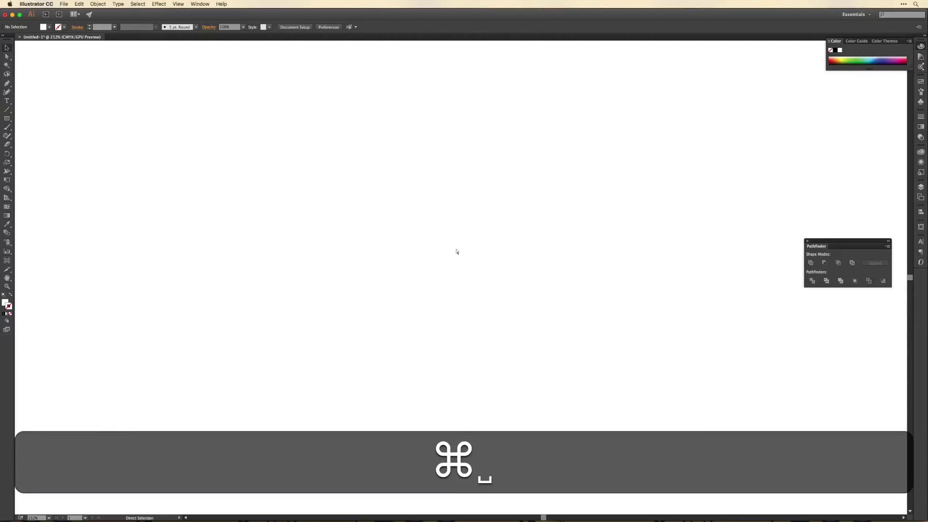
pyautogui.keyDown('super'); pyautogui.click(398, 230); pyautogui.keyUp('super')
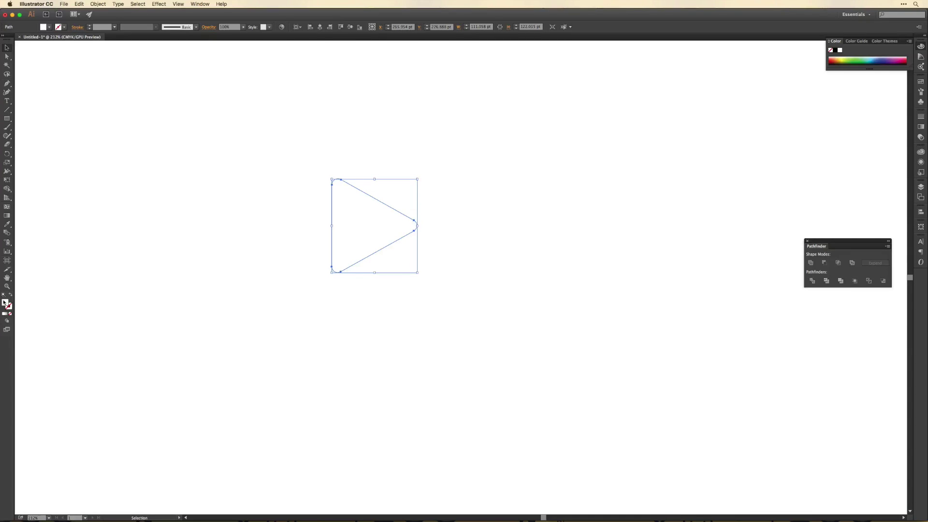
pyautogui.doubleClick(5, 303)
pyautogui.doubleClick(135, 153)
pyautogui.press('super+v')
pyautogui.press('Return')
pyautogui.click(547, 225)
pyautogui.press('space')
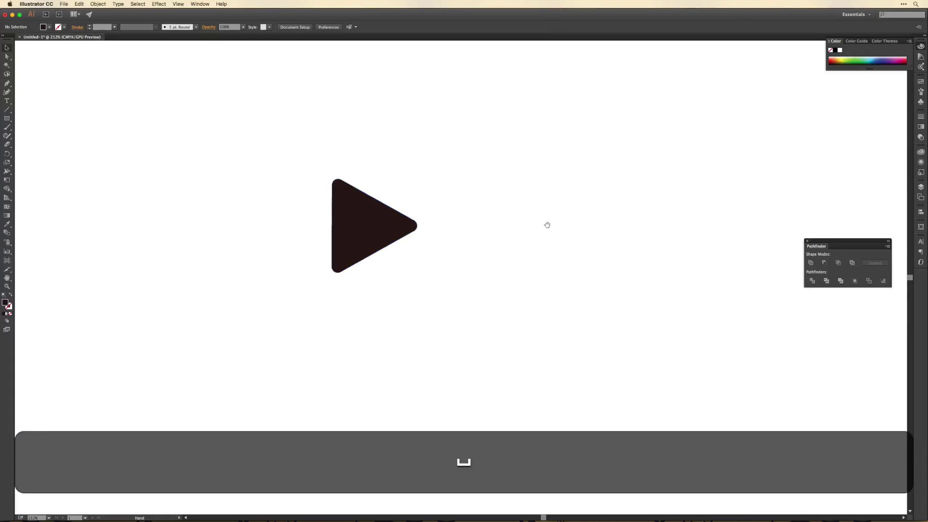
pyautogui.moveTo(547, 224); pyautogui.dragTo(419, 221)
pyautogui.press('p')
pyautogui.click(398, 209)
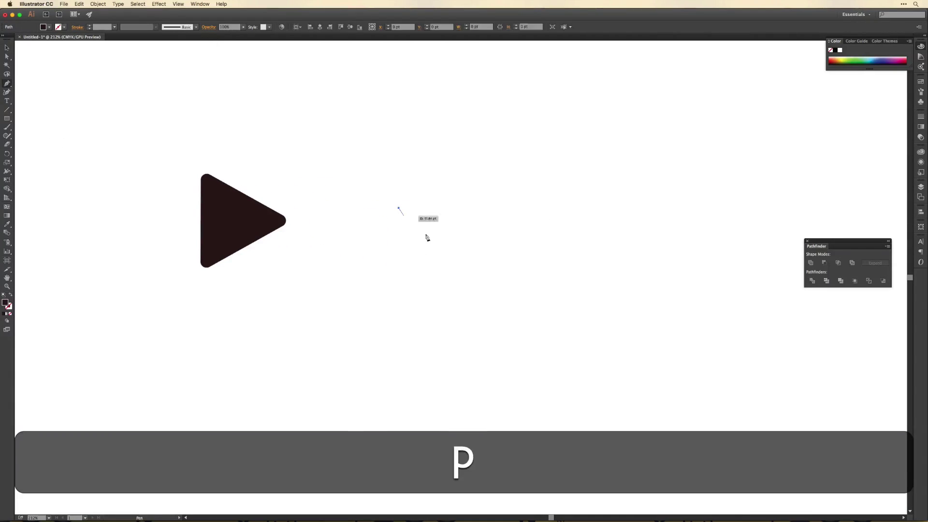
pyautogui.keyDown('shift'); pyautogui.click(434, 243); pyautogui.keyUp('shift')
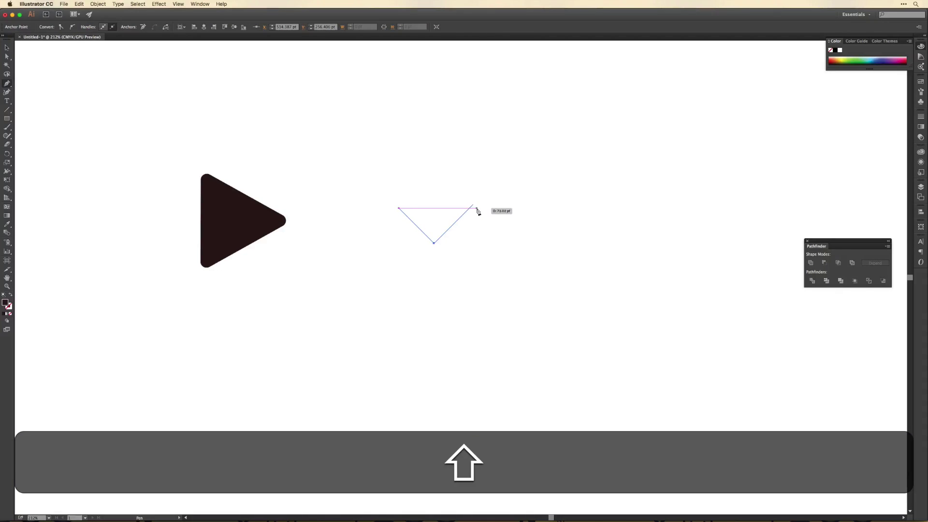
pyautogui.hotkey('ctrl', 'z')
pyautogui.hotkey('ctrl', 'z')
# Draw an open V-shaped chevron about 62 pt wide and 31 pt tall beside the triangle, with a dark stroke and no fill.
pyautogui.click(439, 209)
pyautogui.keyDown('shift'); pyautogui.click(463, 233); pyautogui.keyUp('shift')
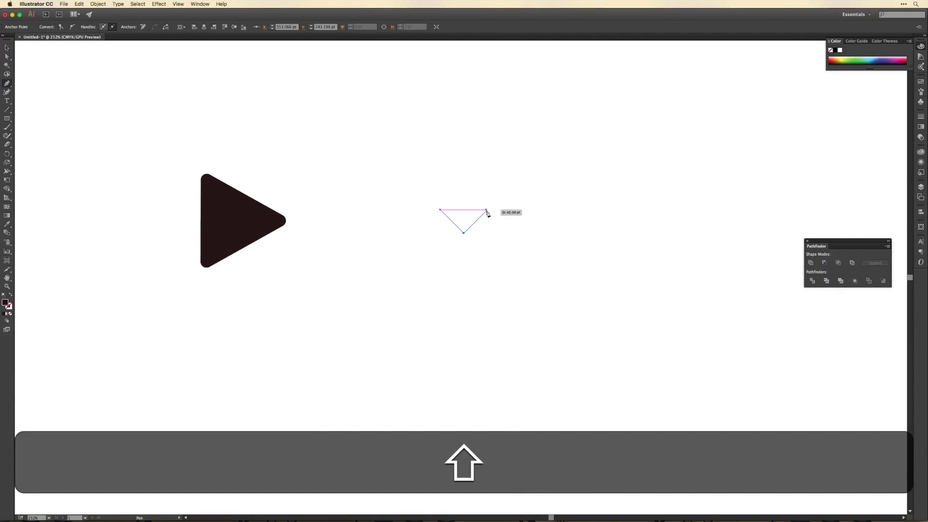
pyautogui.keyDown('shift'); pyautogui.click(488, 211); pyautogui.keyUp('shift')
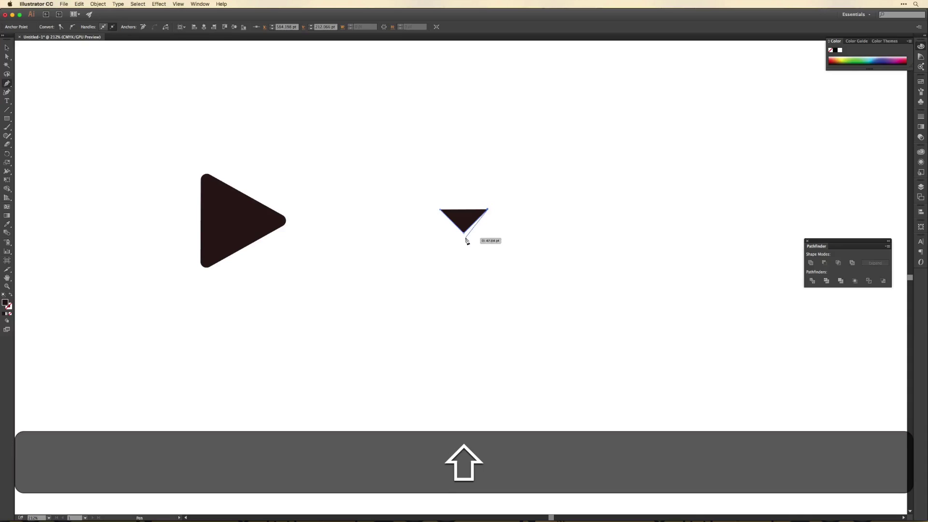
pyautogui.press('Escape')
pyautogui.press('v')
pyautogui.click(11, 295)
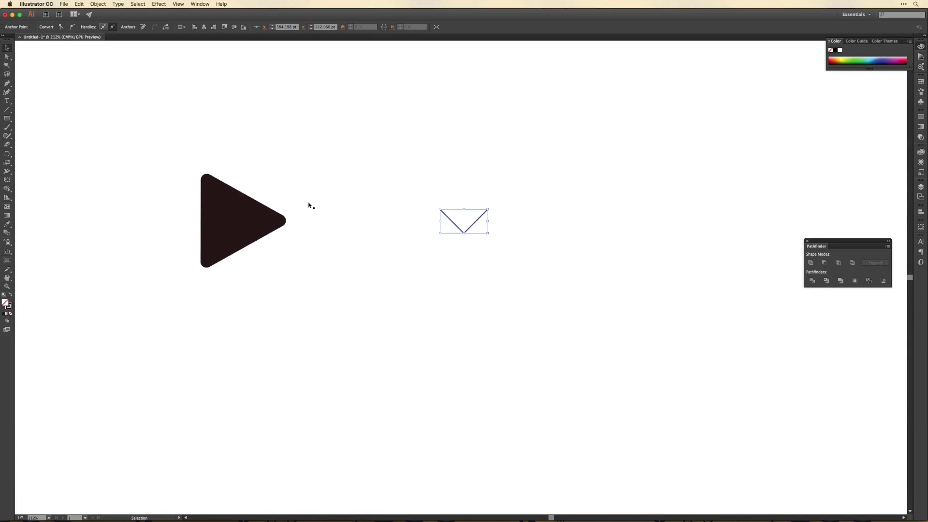
# Set the chevron's stroke weight to 8 pt with round caps and round corner joins.
pyautogui.press('v')
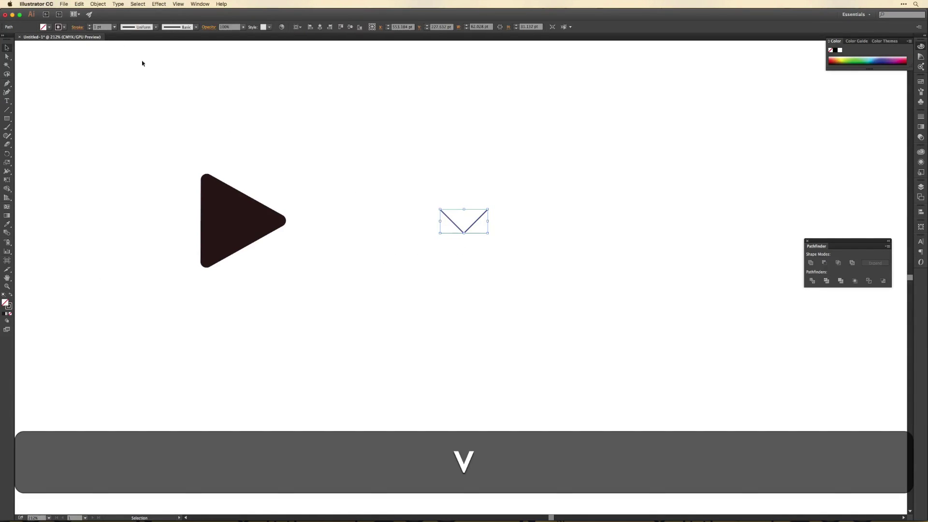
pyautogui.click(88, 26)
pyautogui.click(87, 26)
pyautogui.click(88, 26)
pyautogui.click(88, 26)
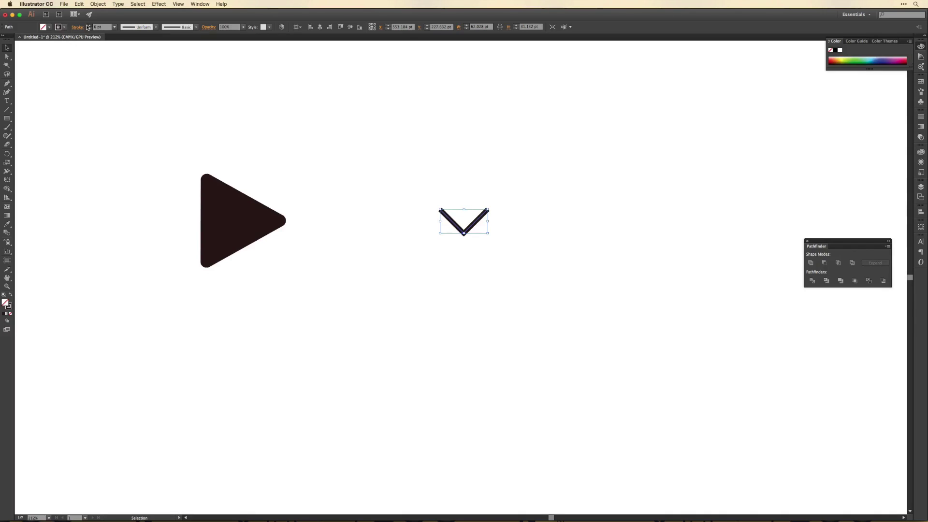
pyautogui.click(87, 26)
pyautogui.click(88, 26)
pyautogui.click(76, 27)
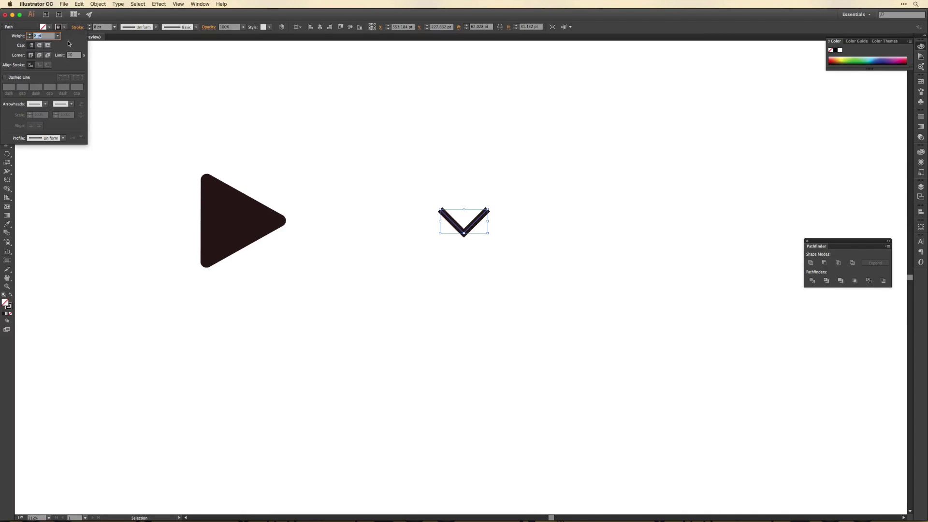
pyautogui.click(39, 46)
pyautogui.click(41, 56)
pyautogui.click(358, 111)
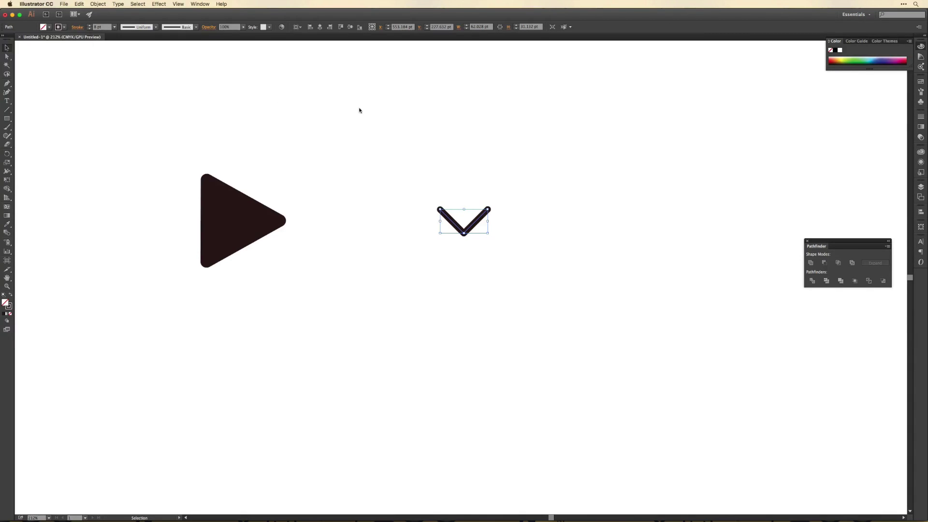
# Duplicate the chevron straight up above the original and scale the copy down around its centre.
pyautogui.click(541, 268)
pyautogui.moveTo(463, 234); pyautogui.dragTo(462, 208)
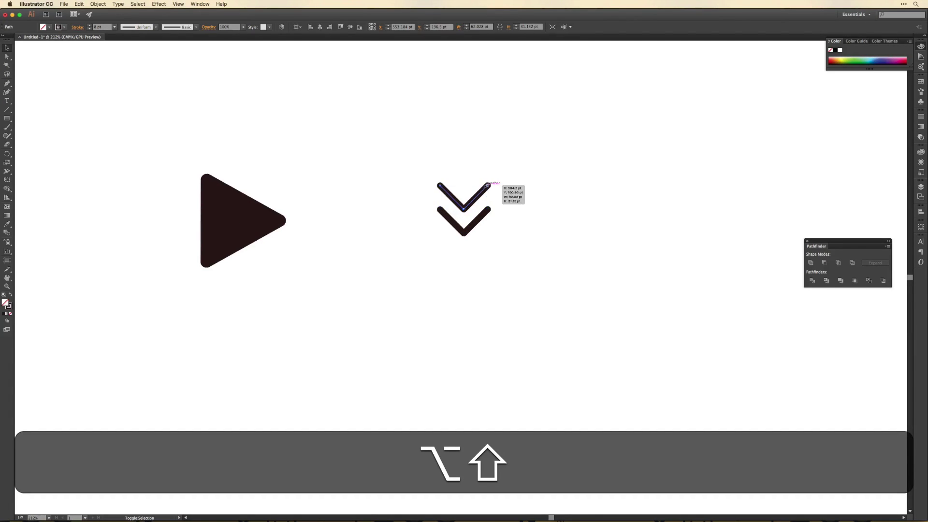
pyautogui.press('v')
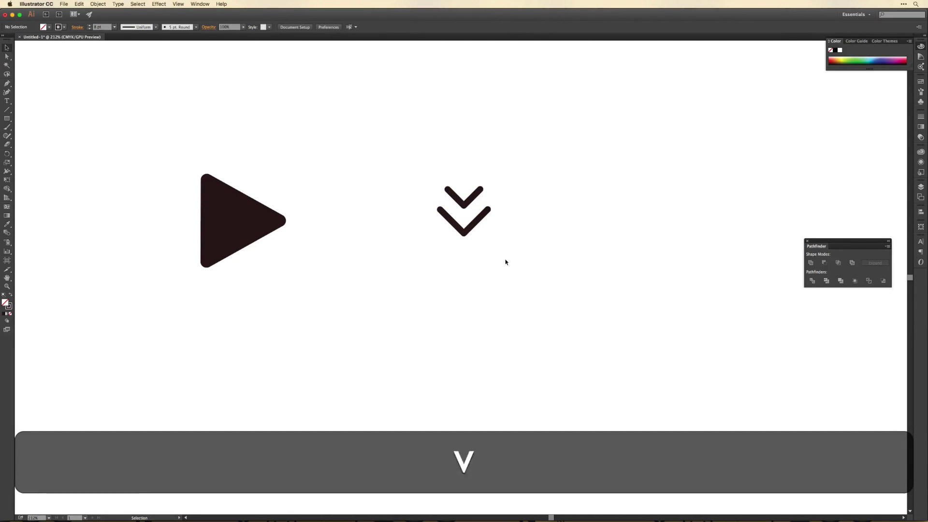
# Select both chevrons and set their stroke colour to white.
pyautogui.moveTo(506, 260); pyautogui.dragTo(425, 155)
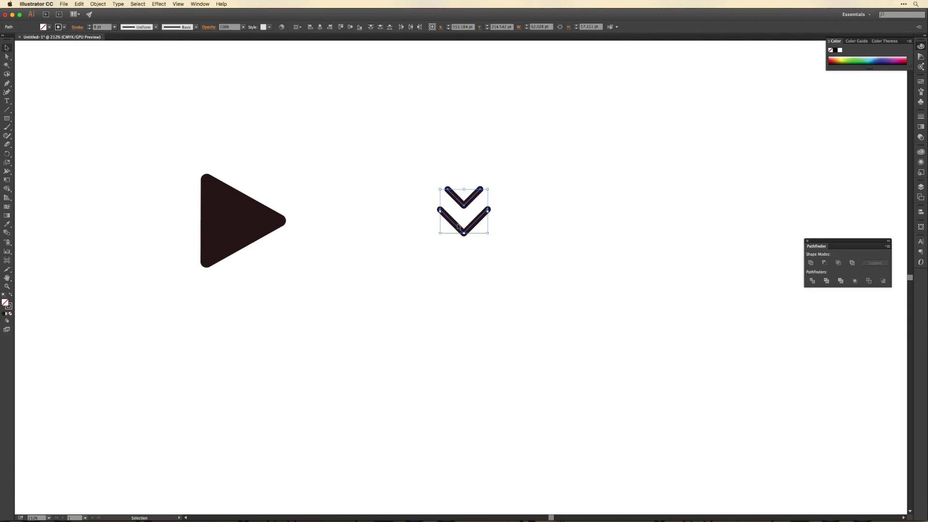
pyautogui.doubleClick(8, 305)
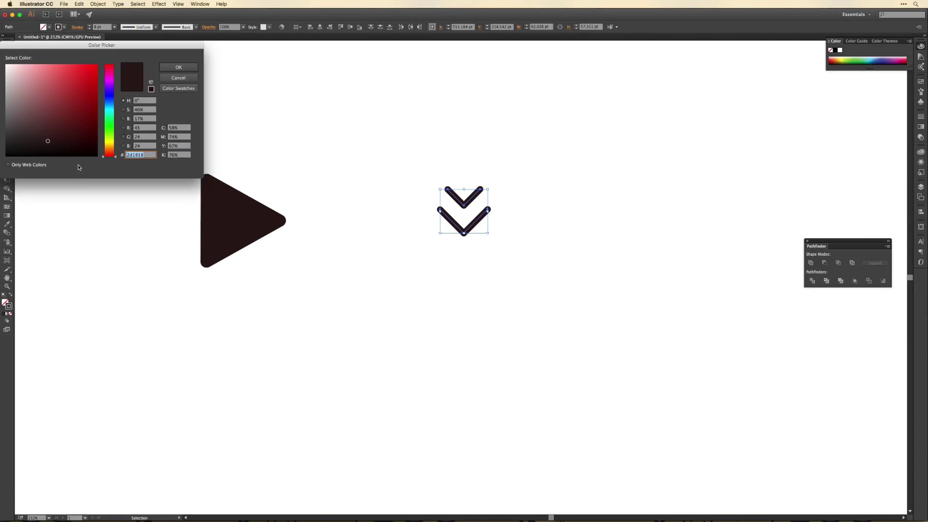
pyautogui.moveTo(10, 69); pyautogui.dragTo(4, 63)
pyautogui.click(178, 67)
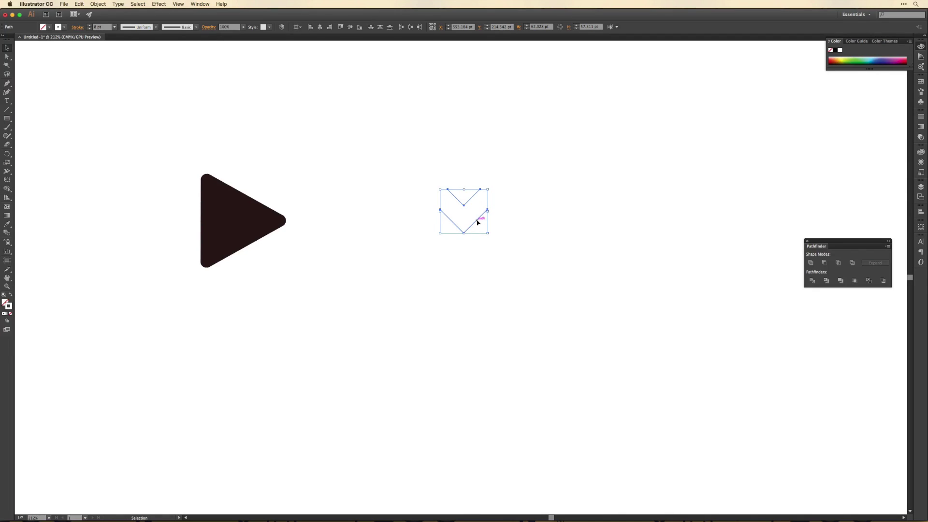
# Bring the double chevron into the Photoshop design below the buttons and nudge it right to the vertical centre guide.
pyautogui.press('super+Tab')
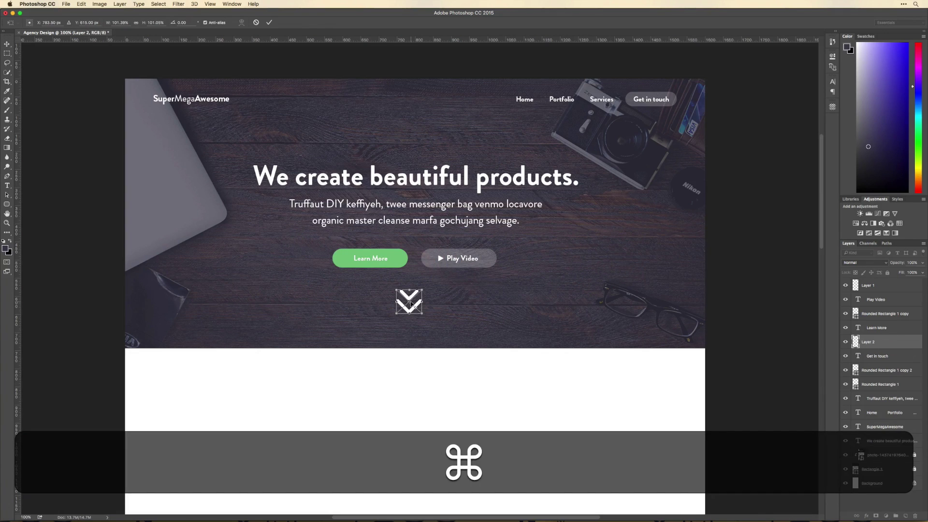
pyautogui.press('super+semicolon')
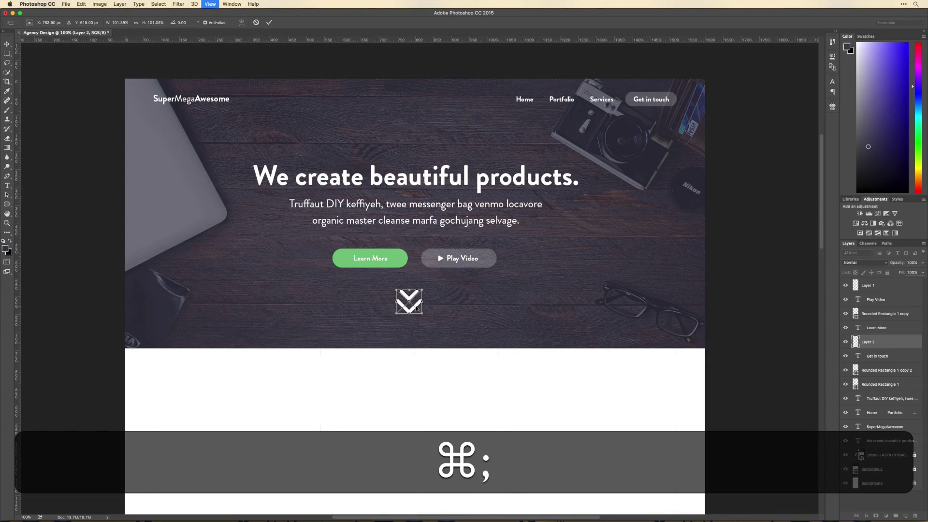
pyautogui.hotkey('shift', 'Right')
pyautogui.hotkey('shift', 'Right')
pyautogui.press('Right')
pyautogui.press('Right')
pyautogui.press('Right')
pyautogui.press('Right')
pyautogui.press('Right')
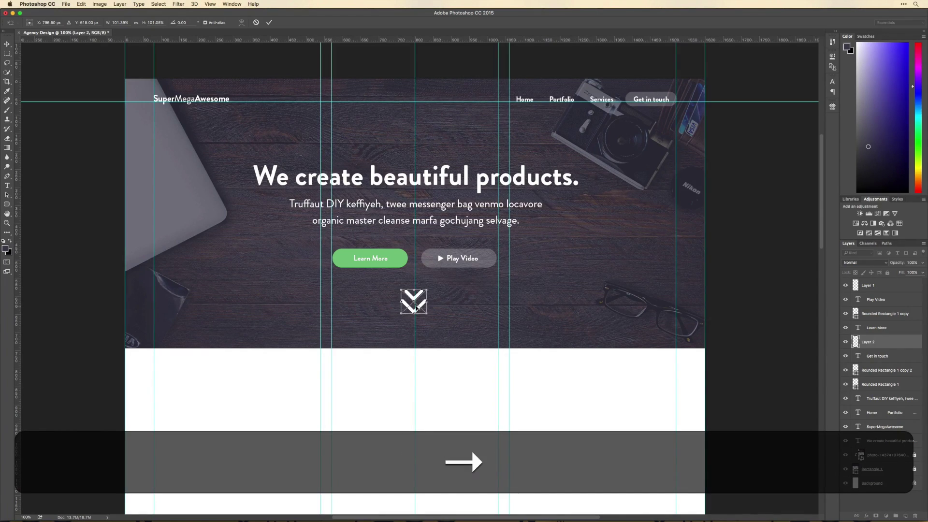
# Scale the double chevron down proportionally and position it on the centre guide midway between the buttons and the banner's lower edge.
pyautogui.hotkey('alt', 'shift', 'Right')
pyautogui.moveTo(428, 315); pyautogui.dragTo(421, 313)
pyautogui.press('v')
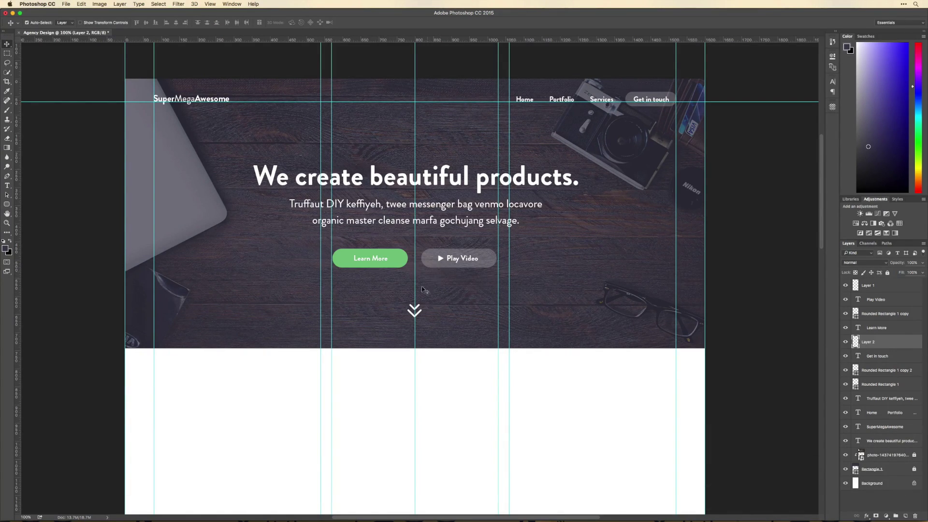
pyautogui.press('Up')
# Lower the double chevron's layer opacity so it looks subtle, and scale it slightly smaller around its centre.
pyautogui.moveTo(893, 262); pyautogui.dragTo(874, 262)
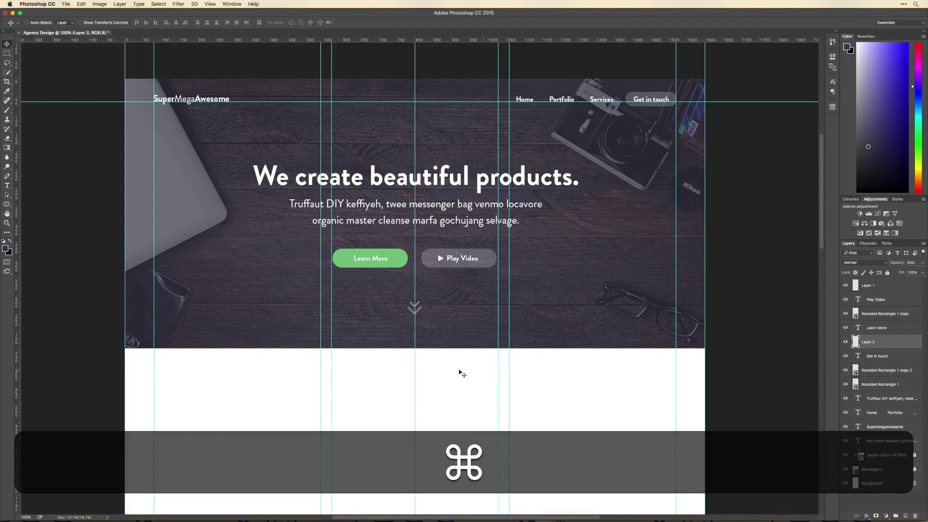
pyautogui.press('alt+shift+super+t')
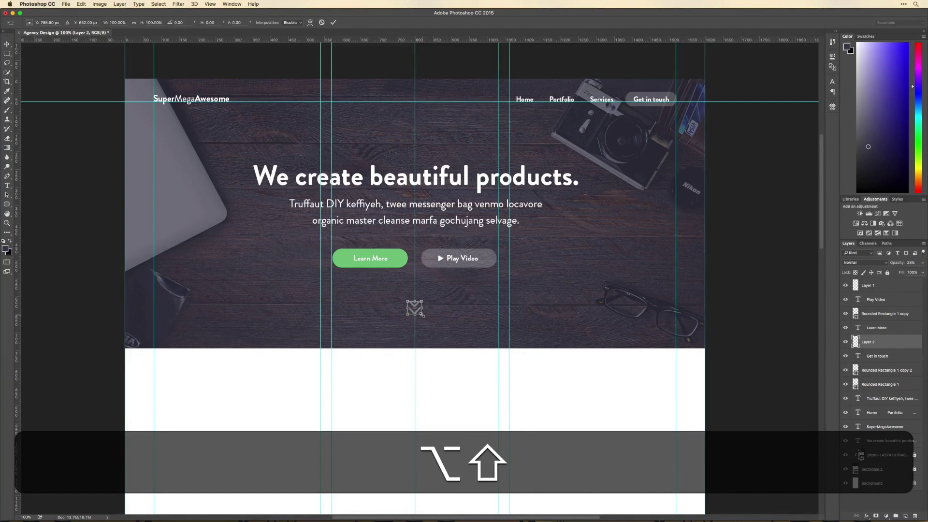
pyautogui.hotkey('alt', 'shift', 'Return')
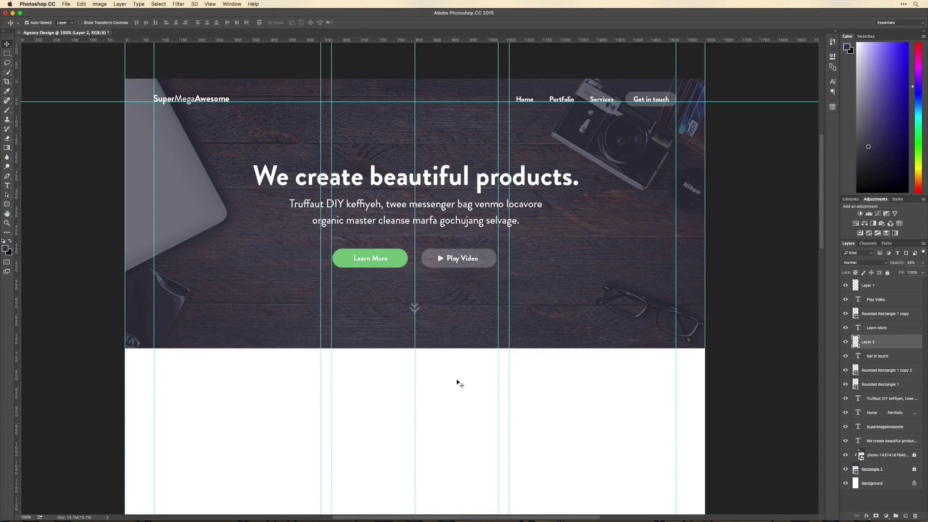
# With the guides hidden, move the headline, subtext and both buttons up slightly and readjust the double chevron's height.
pyautogui.press('super+semicolon')
pyautogui.moveTo(456, 383); pyautogui.dragTo(455, 358)
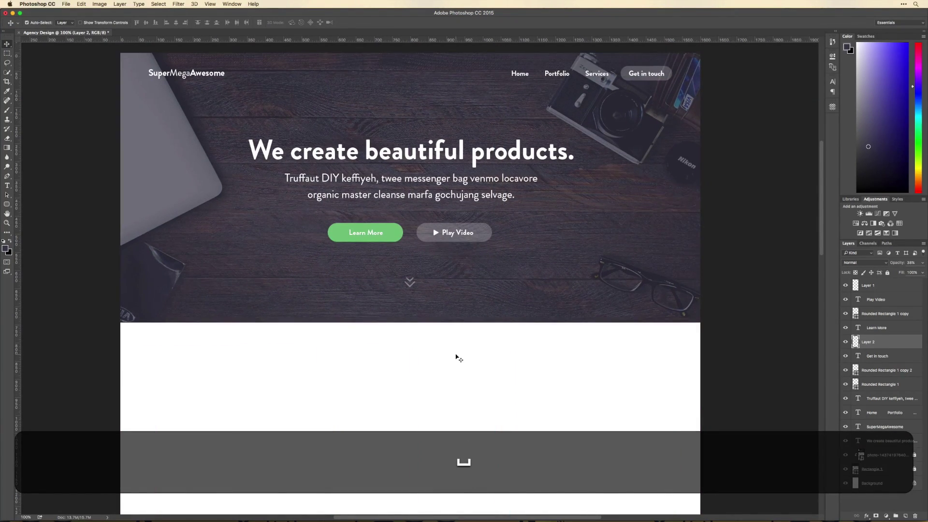
pyautogui.press('super+minus')
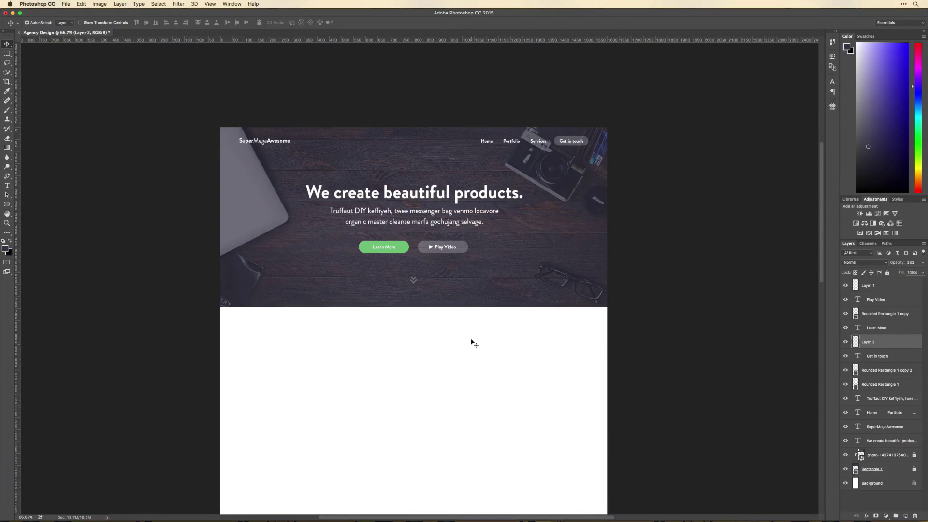
pyautogui.moveTo(491, 340); pyautogui.dragTo(333, 182)
pyautogui.moveTo(396, 251); pyautogui.dragTo(395, 243)
pyautogui.moveTo(413, 275); pyautogui.dragTo(413, 284)
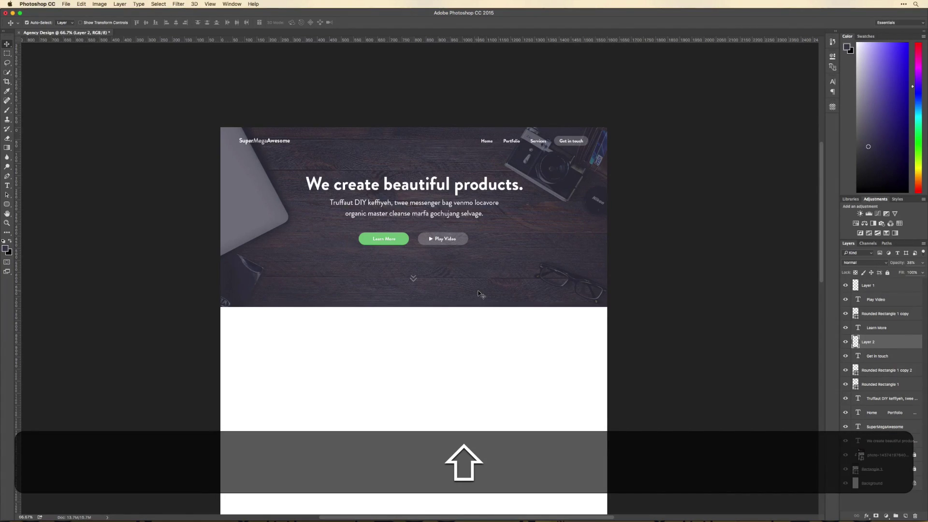
pyautogui.press('Up')
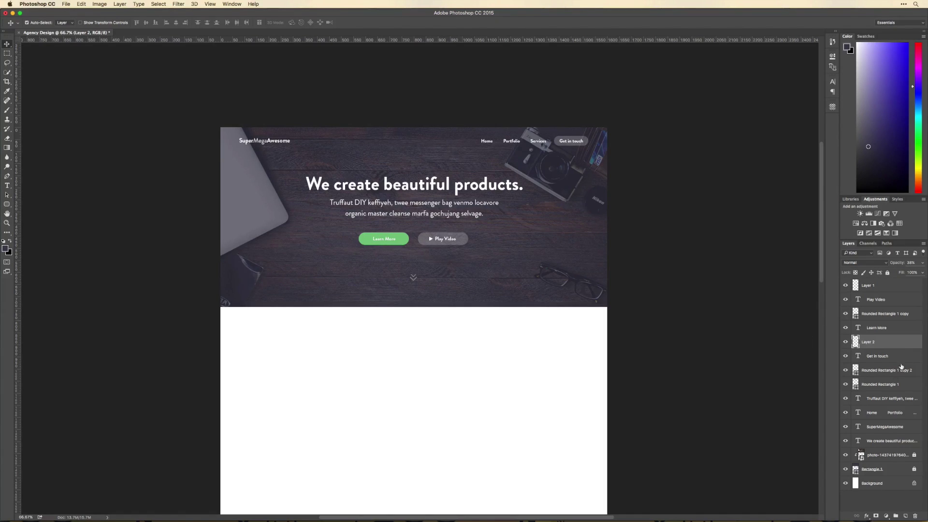
# Group all layers above the Background and name the group "Banner".
pyautogui.click(884, 469)
pyautogui.keyDown('shift'); pyautogui.click(881, 285); pyautogui.keyUp('shift')
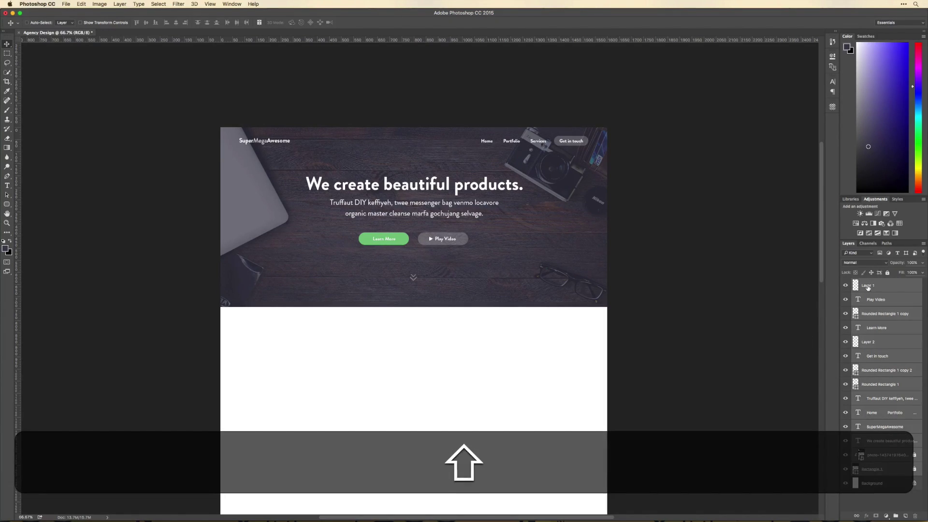
pyautogui.press('super+g')
pyautogui.doubleClick(872, 282)
pyautogui.write('Banner')
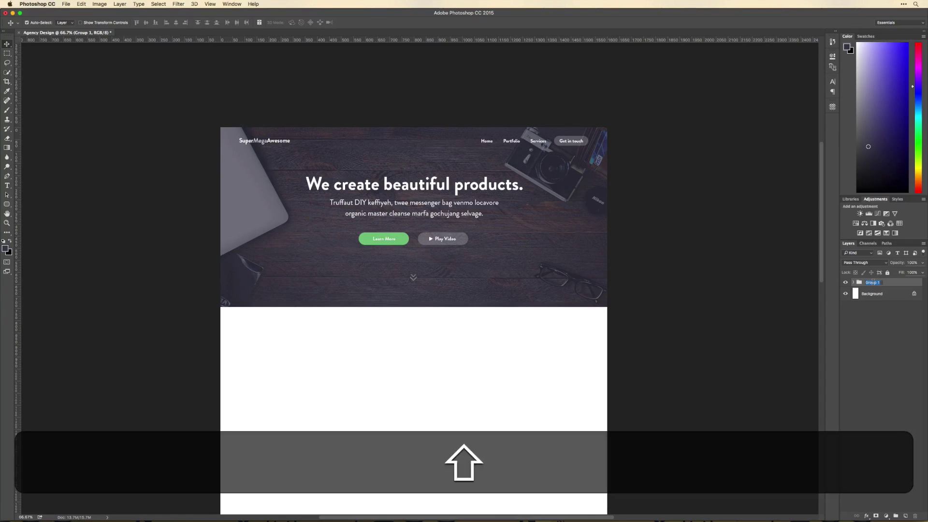
pyautogui.press('Return')
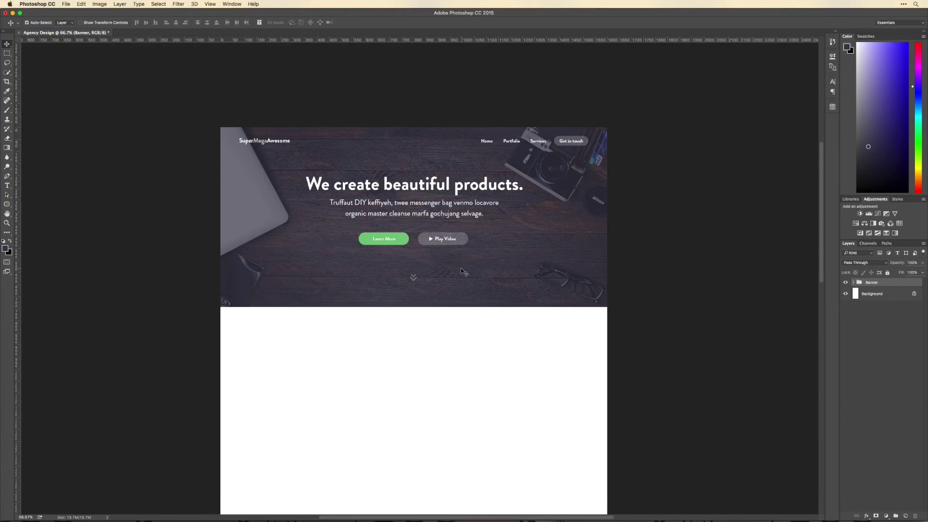
# Draw a full-width rectangle, about 1630 by 386 px, directly beneath the banner.
pyautogui.moveTo(7, 203); pyautogui.dragTo(31, 204)
pyautogui.click(31, 203)
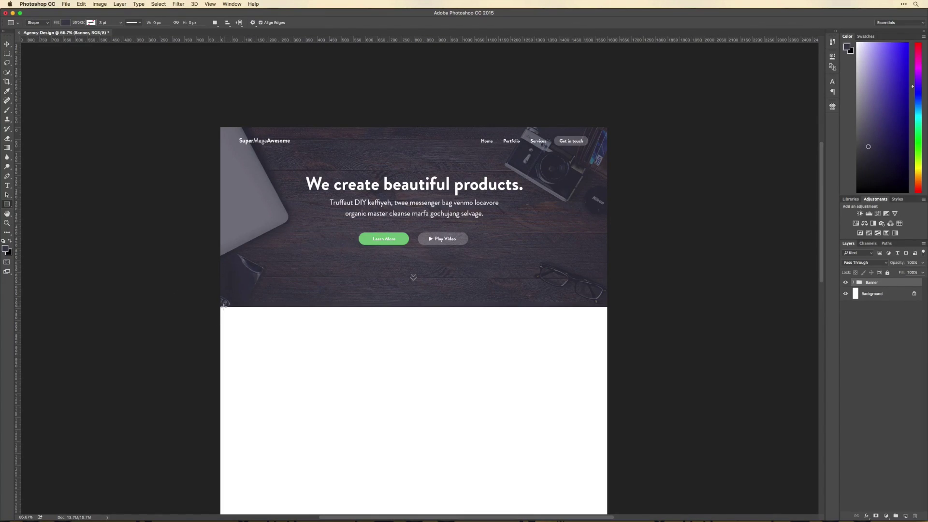
pyautogui.moveTo(220, 307); pyautogui.dragTo(612, 399)
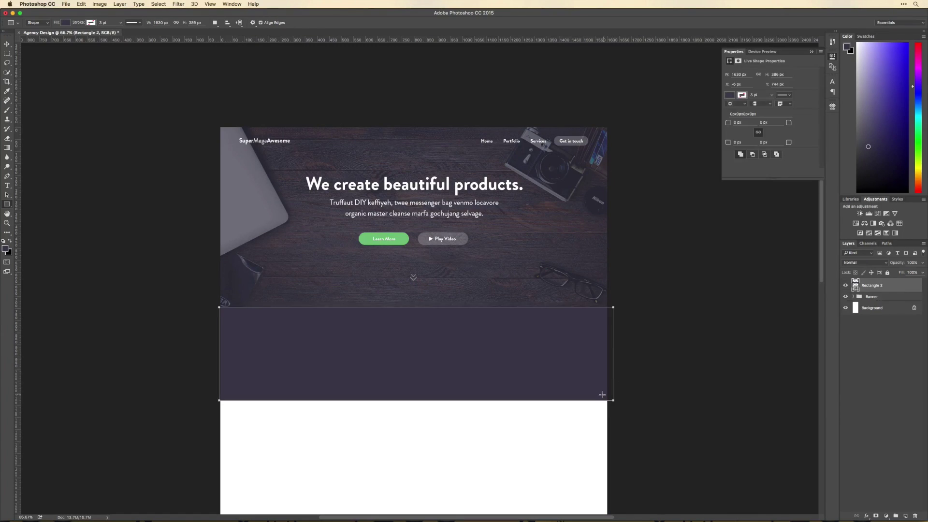
# Change the new section rectangle's fill colour to #f2f1f8.
pyautogui.doubleClick(856, 285)
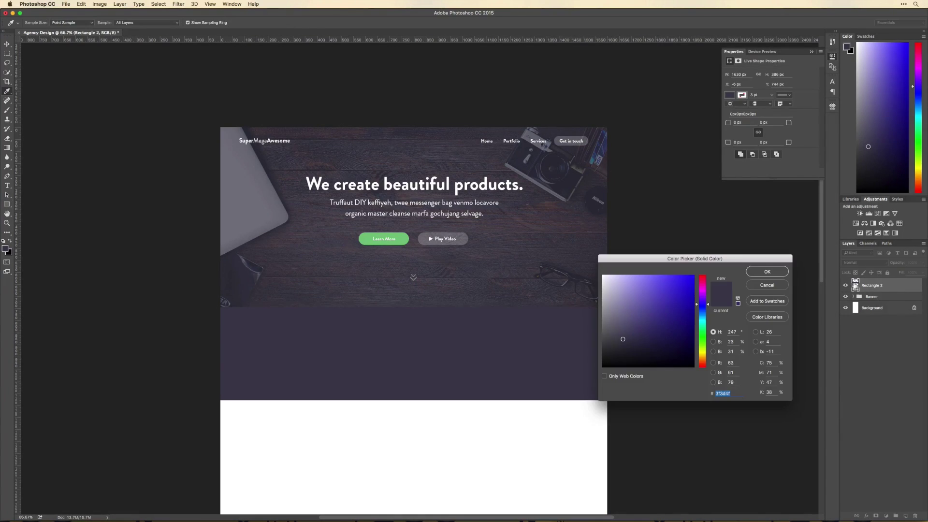
pyautogui.moveTo(634, 296); pyautogui.dragTo(604, 278)
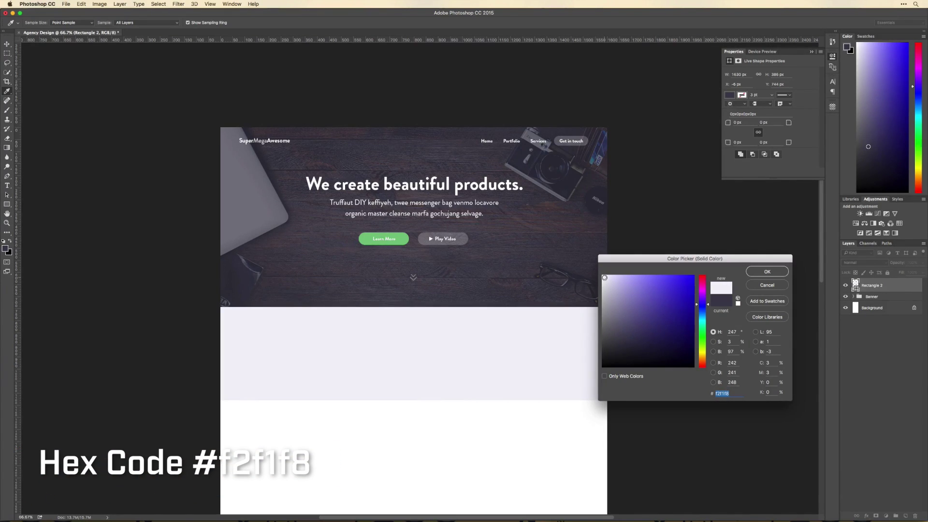
pyautogui.press('Return')
pyautogui.press('v')
pyautogui.scroll(-1, 627, 301)
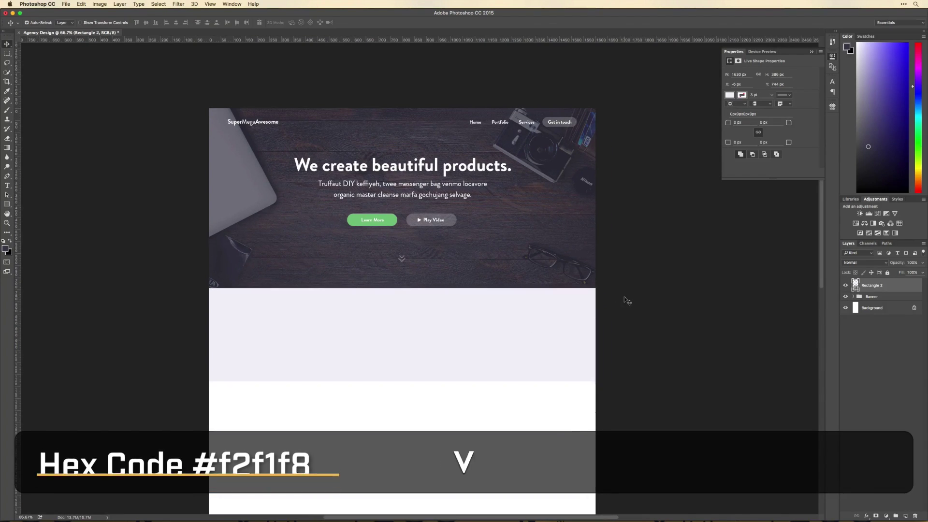
# With guides shown, draw a rounded rectangle about 420 by 265 px overlapping the banner's lower edge, with 7 px corners, starting at the middle column's guide.
pyautogui.click(9, 206)
pyautogui.click(39, 210)
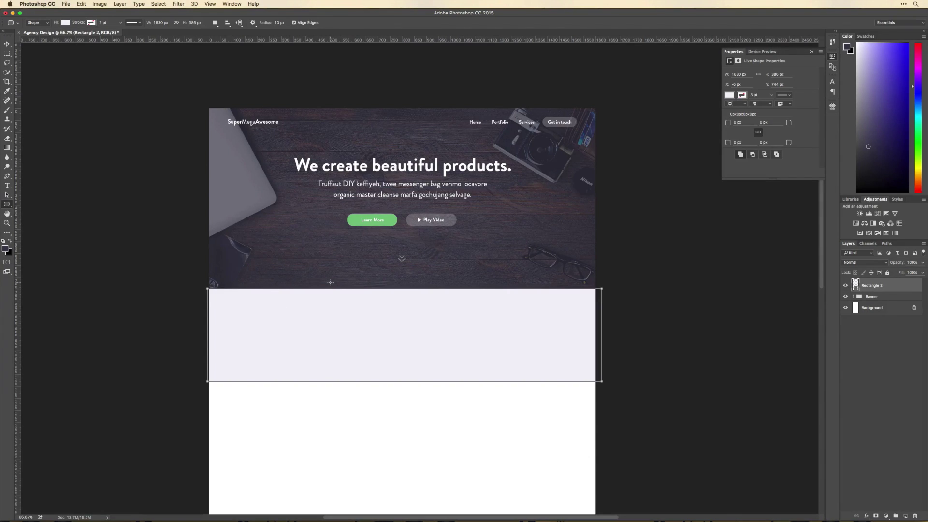
pyautogui.press('super+semicolon')
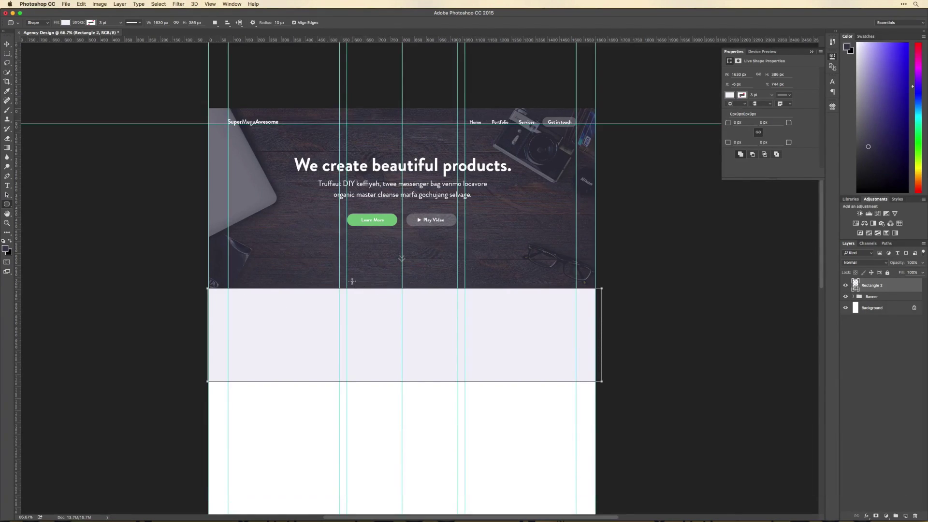
pyautogui.moveTo(421, 269); pyautogui.dragTo(524, 334)
pyautogui.press('v')
pyautogui.moveTo(489, 294)
pyautogui.mouseDown()
pyautogui.moveTo(434, 303)
pyautogui.moveTo(441, 297)
pyautogui.mouseUp()
pyautogui.moveTo(732, 123); pyautogui.dragTo(721, 124)
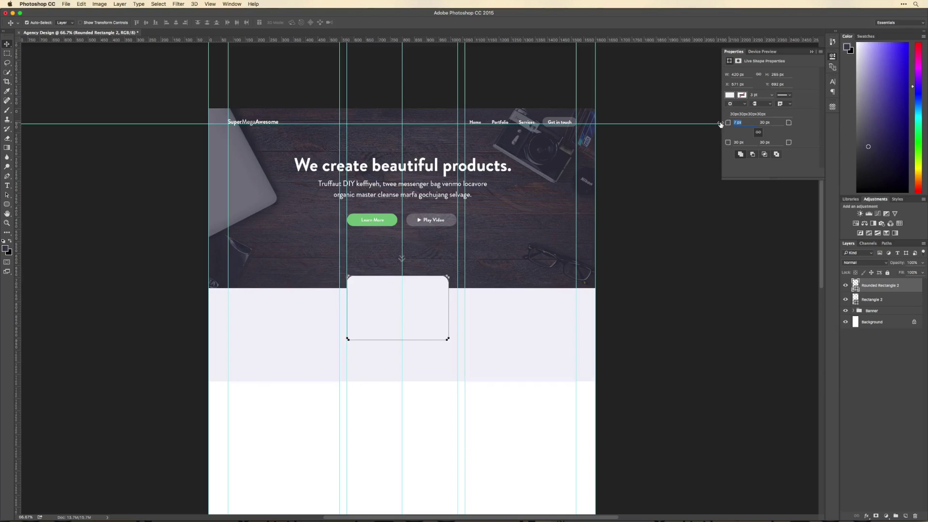
# Enlarge the rounded rectangle to about 454 by 323 px by extending its lower-right corner towards the middle column's right guide.
pyautogui.press('super+t')
pyautogui.press('shift+super+t')
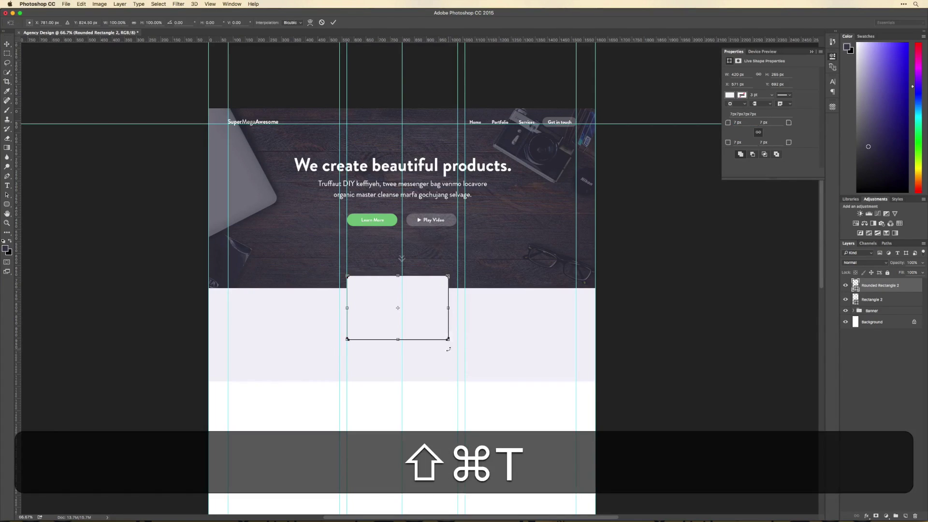
pyautogui.moveTo(448, 340); pyautogui.dragTo(456, 352)
pyautogui.press('Return')
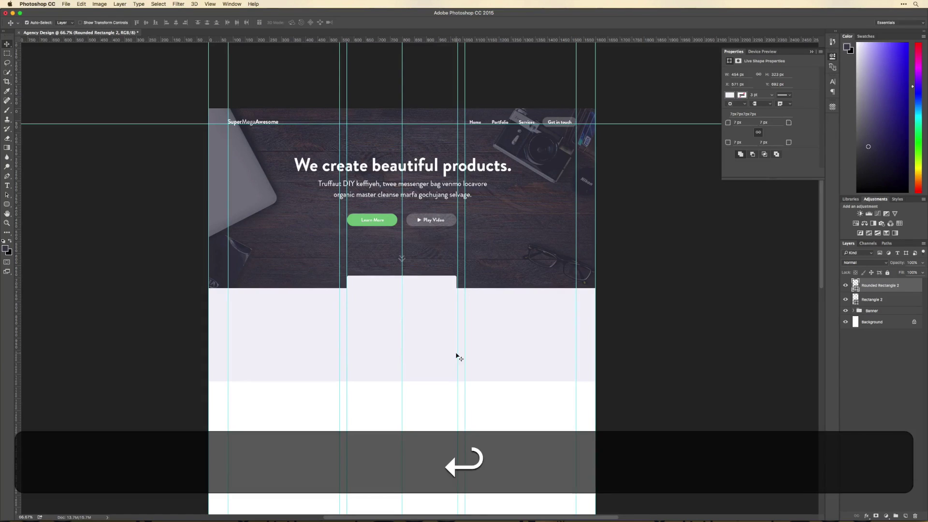
# Widen the rounded rectangle to 459 px so its right edge meets the middle column's guide exactly.
pyautogui.press('super+t')
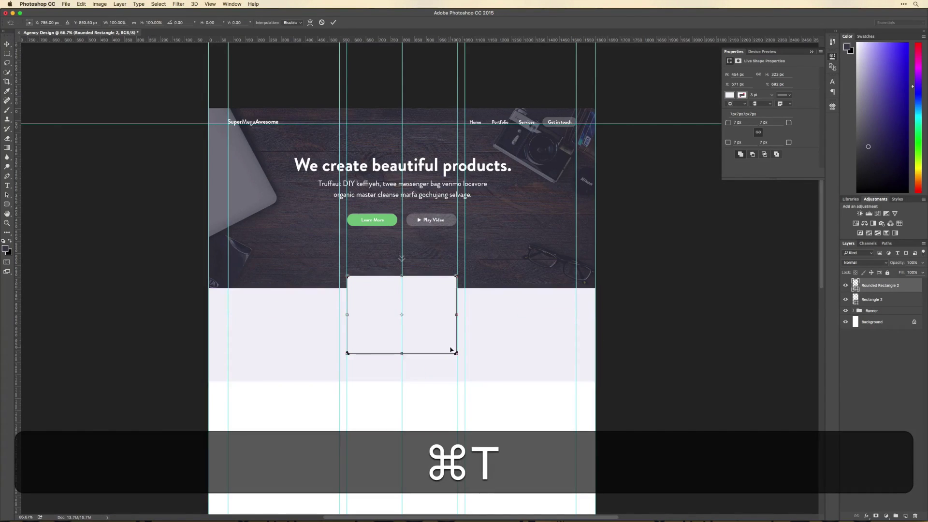
pyautogui.press('z')
pyautogui.press('super+equal')
pyautogui.press('super+equal')
pyautogui.press('super+equal')
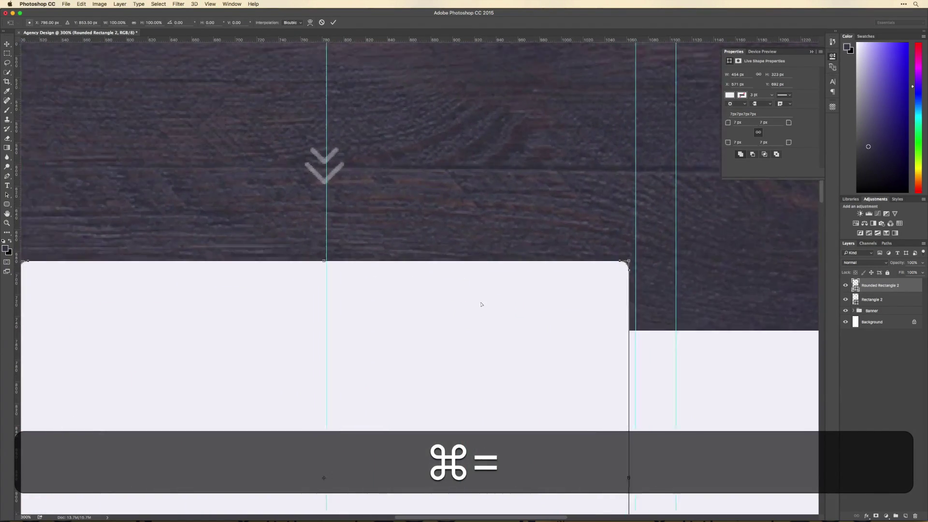
pyautogui.keyDown('super'); pyautogui.click(534, 290); pyautogui.keyUp('super')
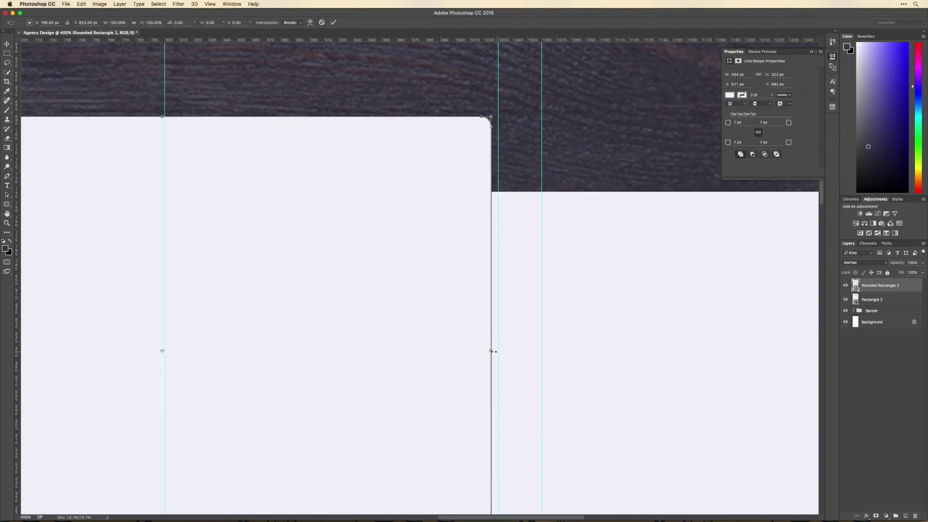
pyautogui.moveTo(492, 351); pyautogui.dragTo(497, 351)
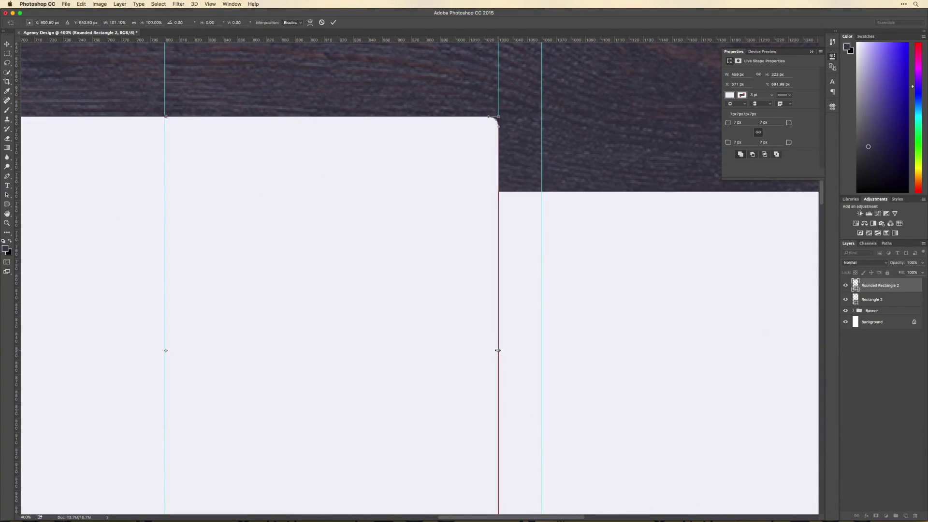
pyautogui.press('super+Return')
pyautogui.press('super+minus')
pyautogui.press('super+minus')
pyautogui.press('super+minus')
pyautogui.press('super+minus')
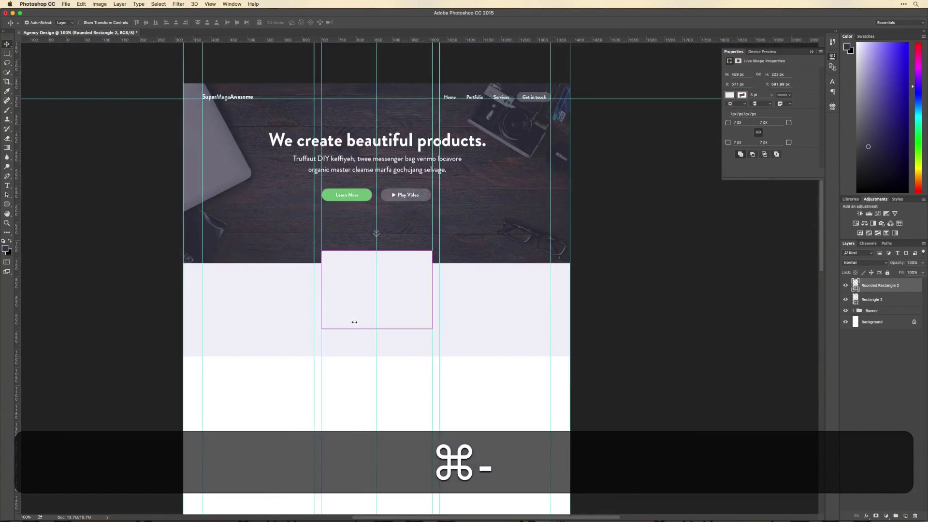
pyautogui.moveTo(407, 282); pyautogui.dragTo(423, 311)
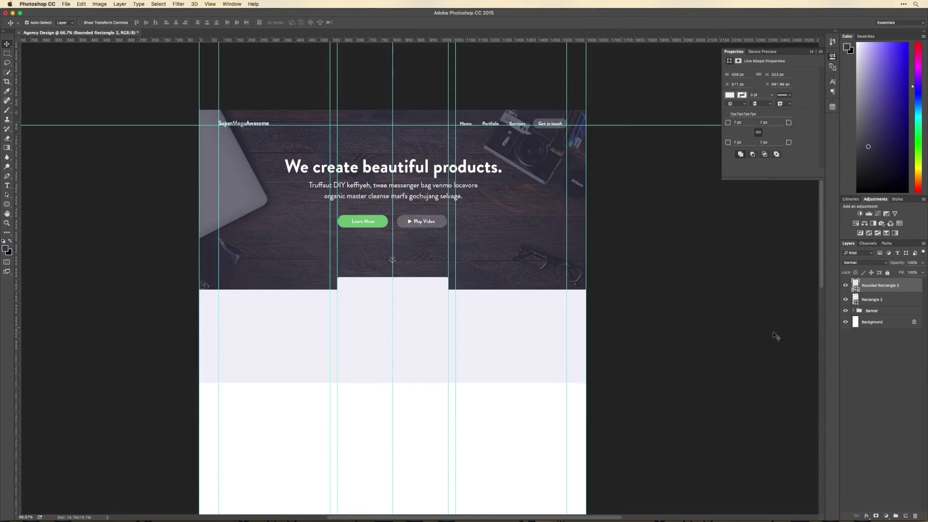
# Change the rounded rectangle's fill colour to white, #ffffff.
pyautogui.doubleClick(855, 285)
pyautogui.click(599, 268)
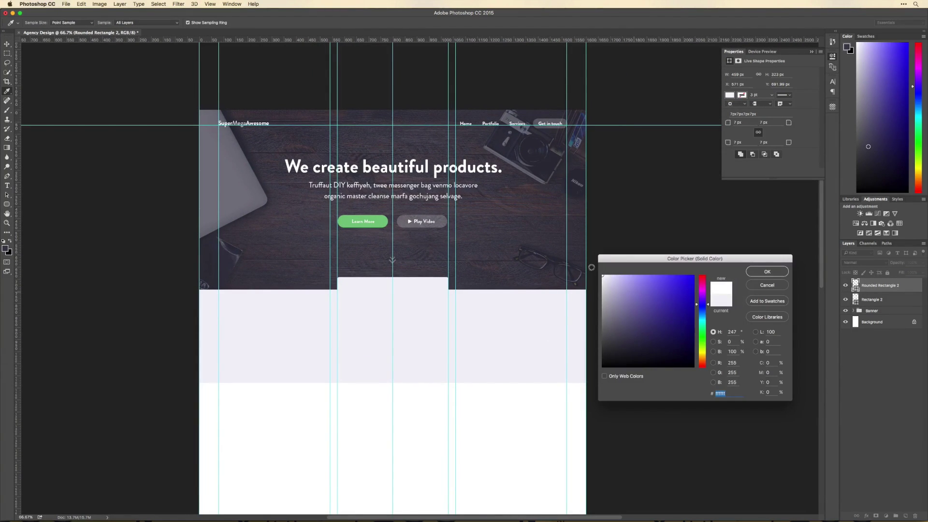
pyautogui.press('Return')
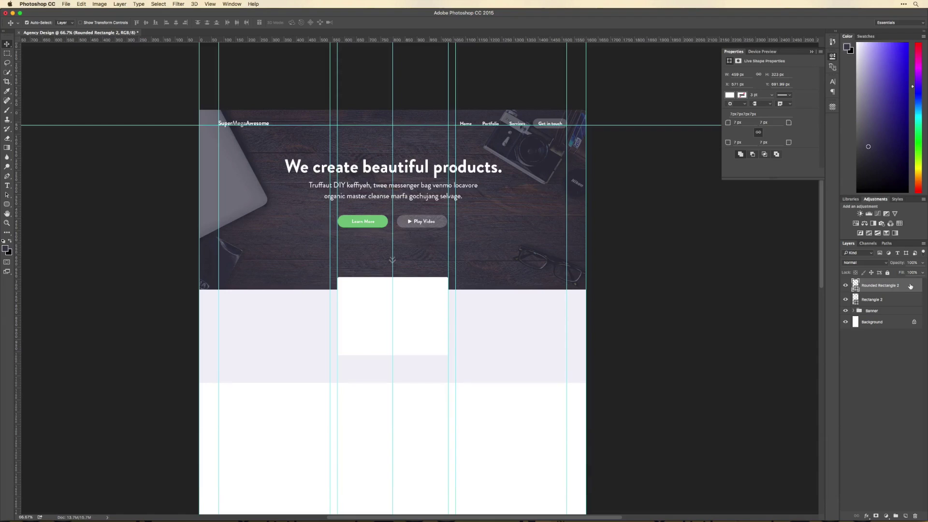
# Add a soft black Multiply drop shadow to the white card with 25% opacity, 0 px distance and 57 px size, and hide the guides.
pyautogui.doubleClick(853, 289)
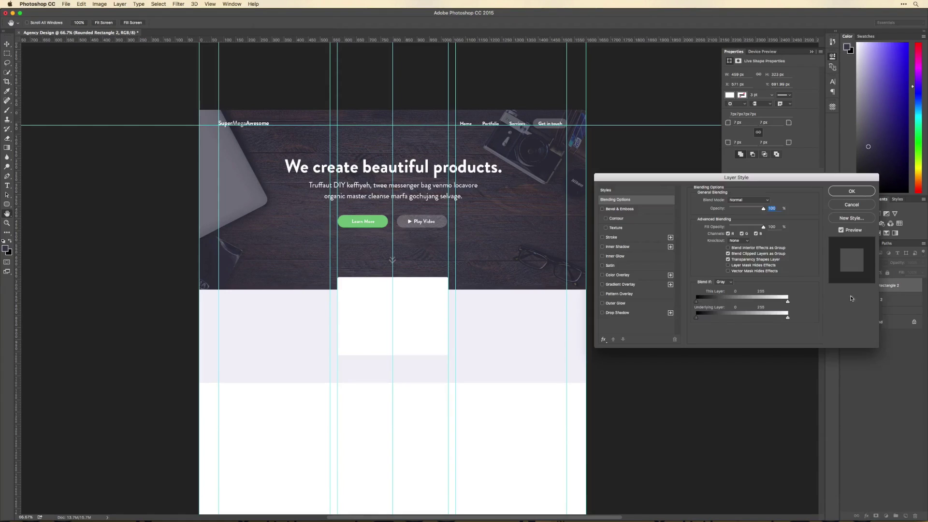
pyautogui.click(616, 313)
pyautogui.moveTo(727, 251); pyautogui.dragTo(763, 232)
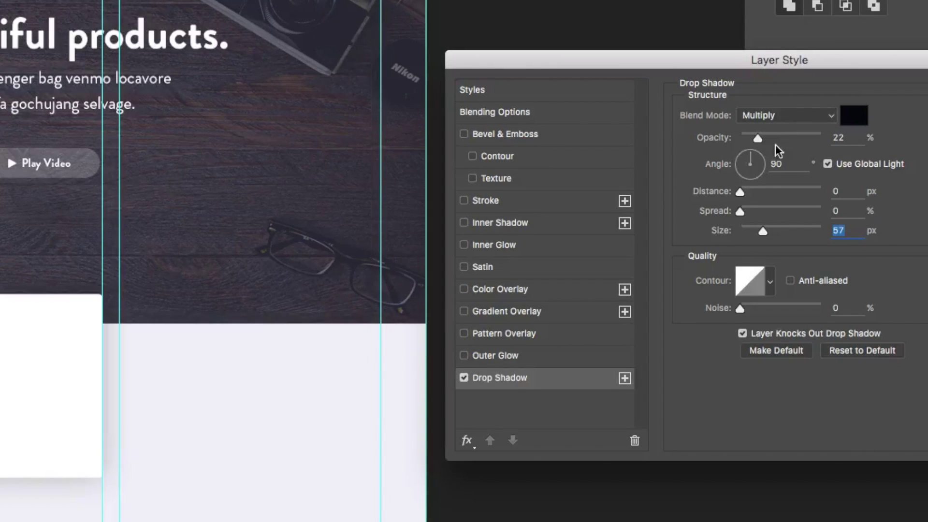
pyautogui.moveTo(758, 138); pyautogui.dragTo(760, 139)
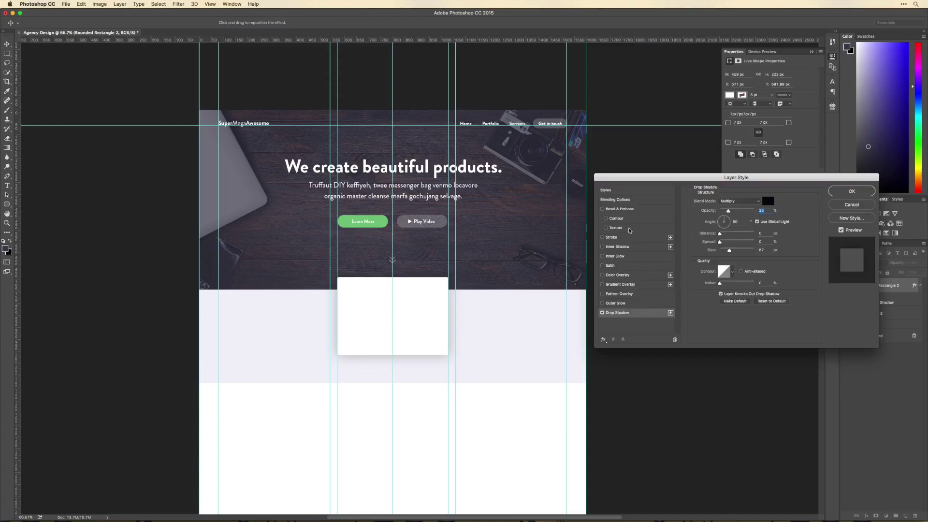
pyautogui.press('Return')
pyautogui.press('super+semicolon')
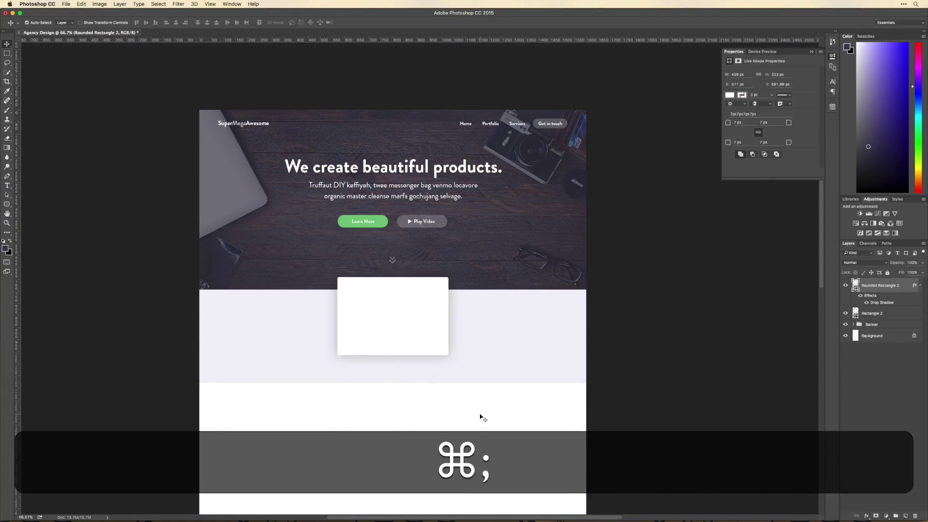
# Duplicate the white card into the left and right guide columns to form a row of three, with the guides hidden again.
pyautogui.press('super')
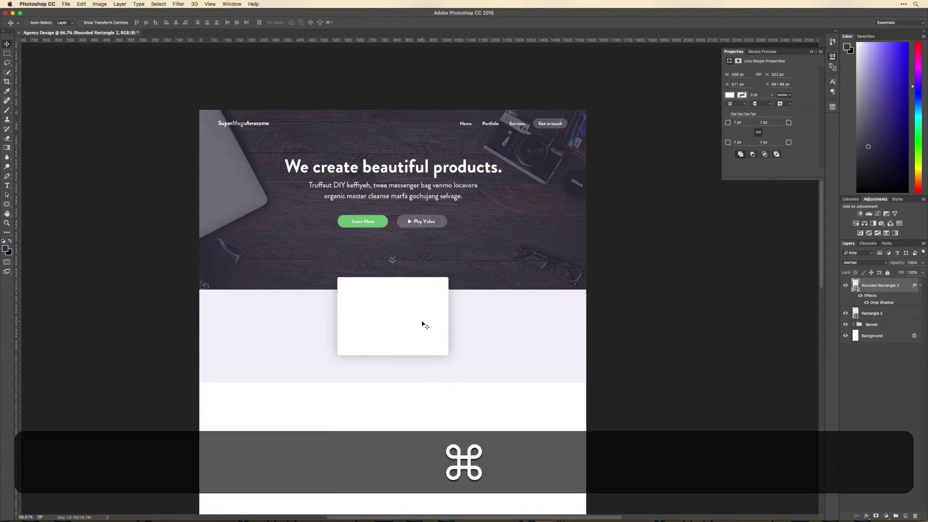
pyautogui.press('super+semicolon')
pyautogui.press('alt+super+semicolon')
pyautogui.moveTo(422, 324); pyautogui.dragTo(530, 317)
pyautogui.press('super+semicolon')
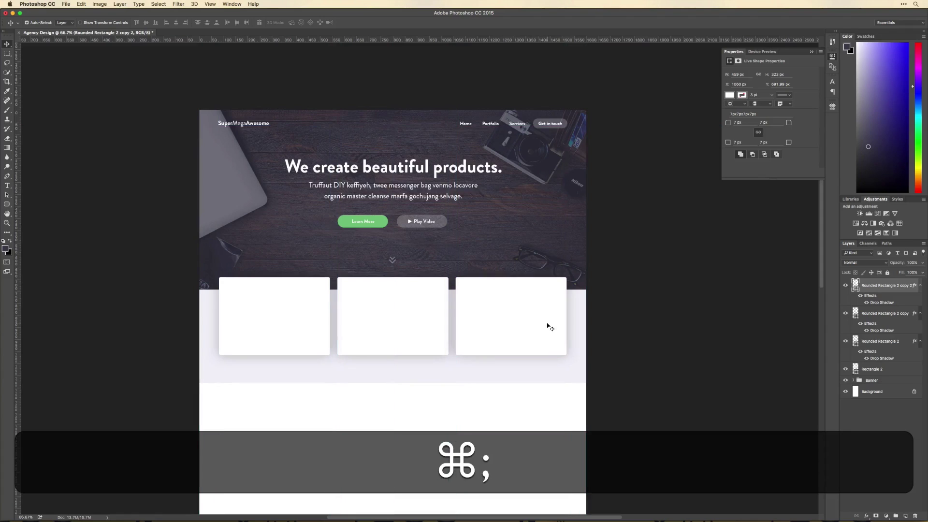
# Select all three white cards and move them up together by 16 px over the banner.
pyautogui.scroll(2, 537, 324)
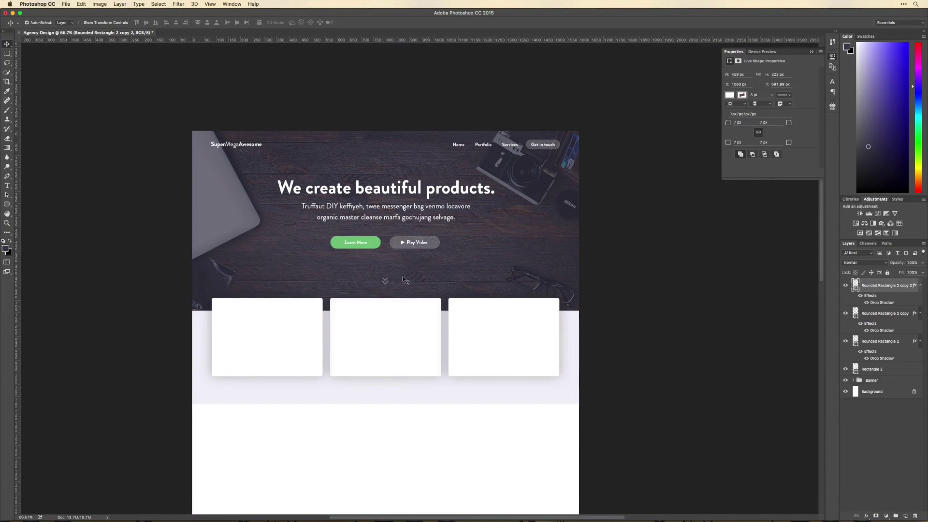
pyautogui.moveTo(520, 391); pyautogui.dragTo(303, 348)
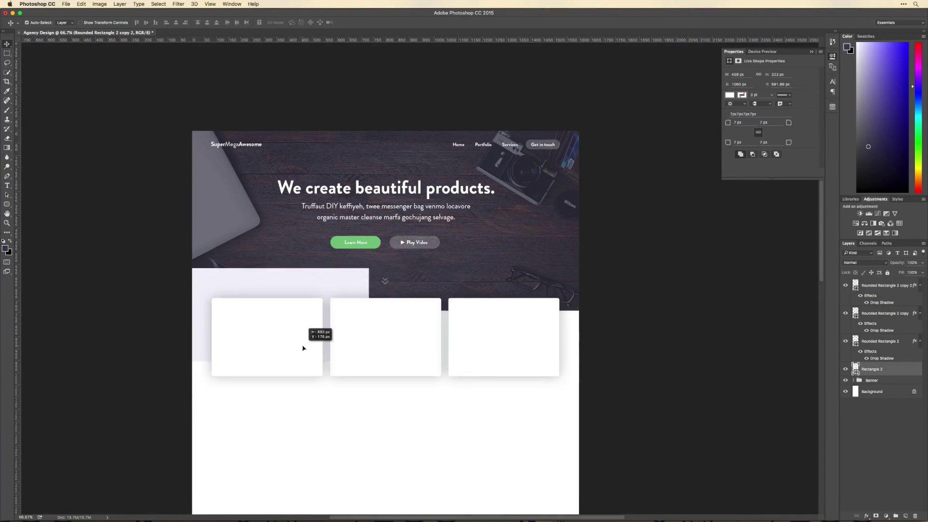
pyautogui.press('super+z')
pyautogui.click(343, 343)
pyautogui.keyDown('shift'); pyautogui.click(486, 341); pyautogui.keyUp('shift')
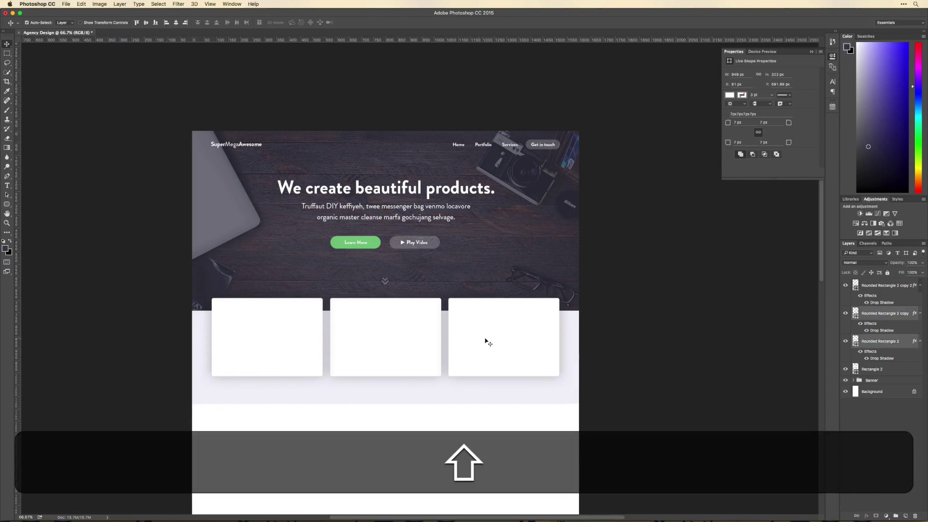
pyautogui.moveTo(487, 341); pyautogui.dragTo(488, 337)
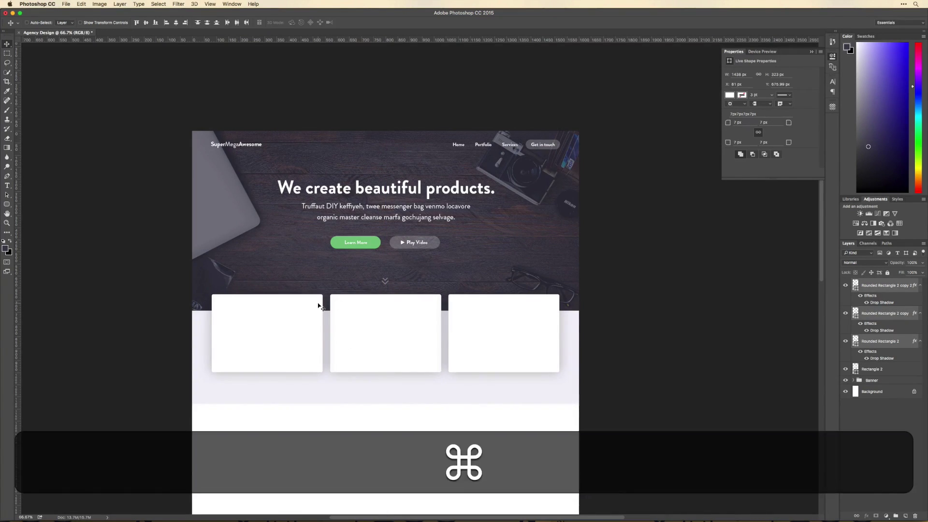
# Marquee-select a strip from the banner's top edge to slightly below its lower edge, and place a horizontal guide at the selection's bottom.
pyautogui.press('super+equal')
pyautogui.hscroll(-2, 332, 315)
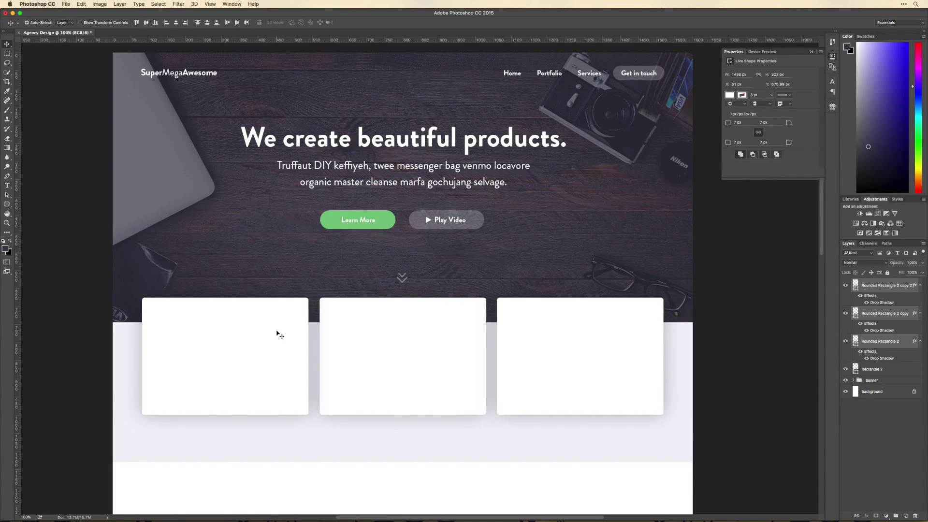
pyautogui.scroll(3, 279, 334)
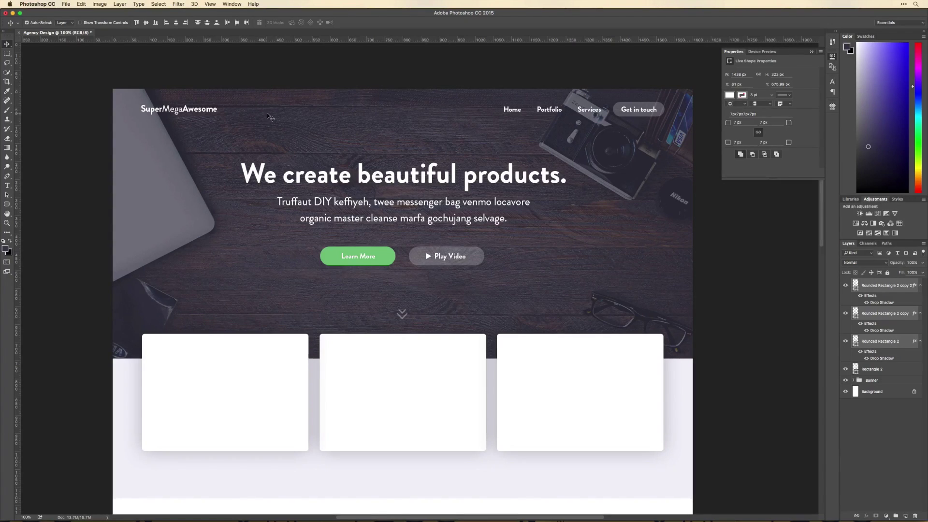
pyautogui.press('m')
pyautogui.moveTo(284, 89); pyautogui.dragTo(358, 286)
pyautogui.moveTo(359, 321); pyautogui.dragTo(361, 368)
pyautogui.scroll(-1, 361, 367)
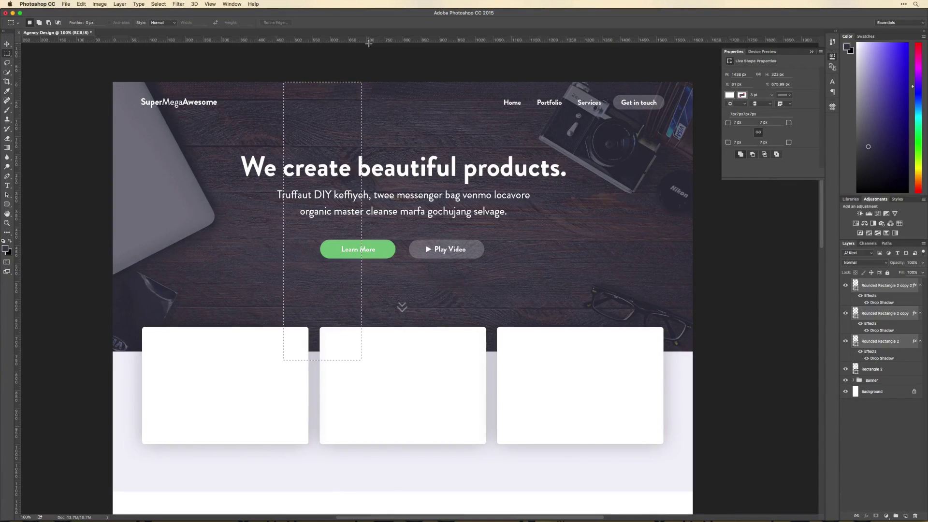
pyautogui.moveTo(369, 42); pyautogui.dragTo(393, 359)
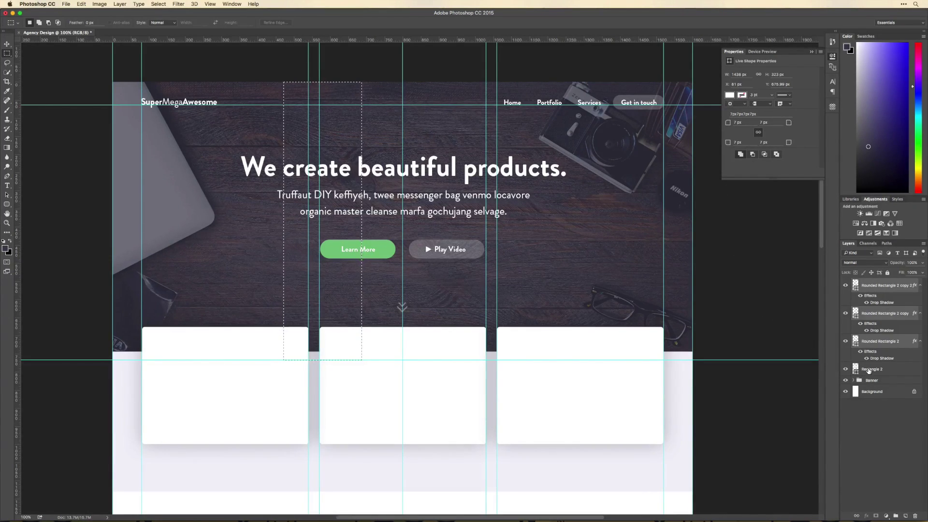
# Deselect the marquee, stretch the banner's background rectangle down to the new horizontal guide, and move the light section's rectangle down to meet it.
pyautogui.click(869, 370)
pyautogui.click(867, 382)
pyautogui.click(853, 380)
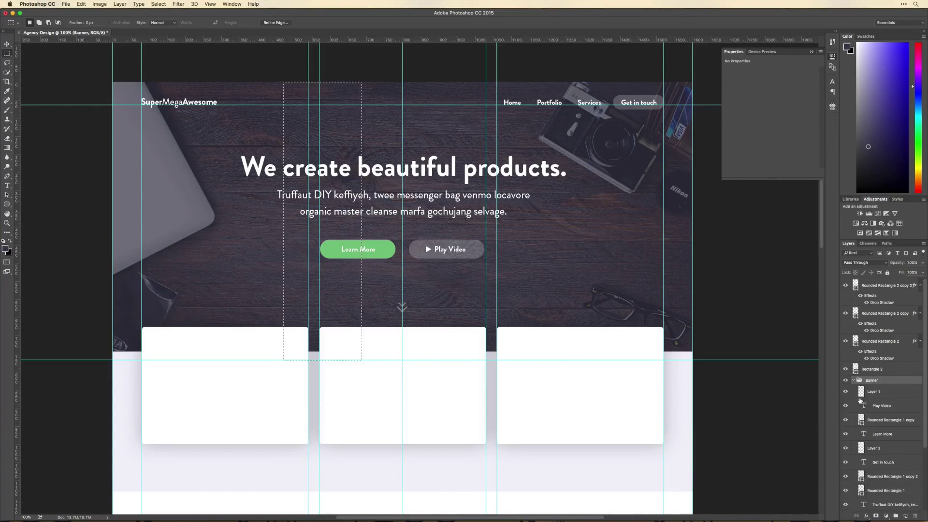
pyautogui.scroll(-3, 873, 421)
pyautogui.click(878, 491)
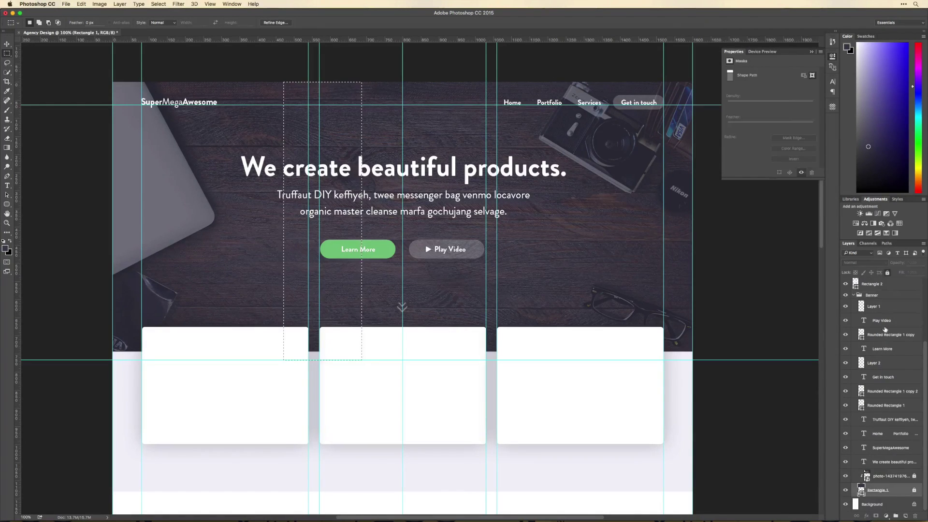
pyautogui.press('super')
pyautogui.press('super+d')
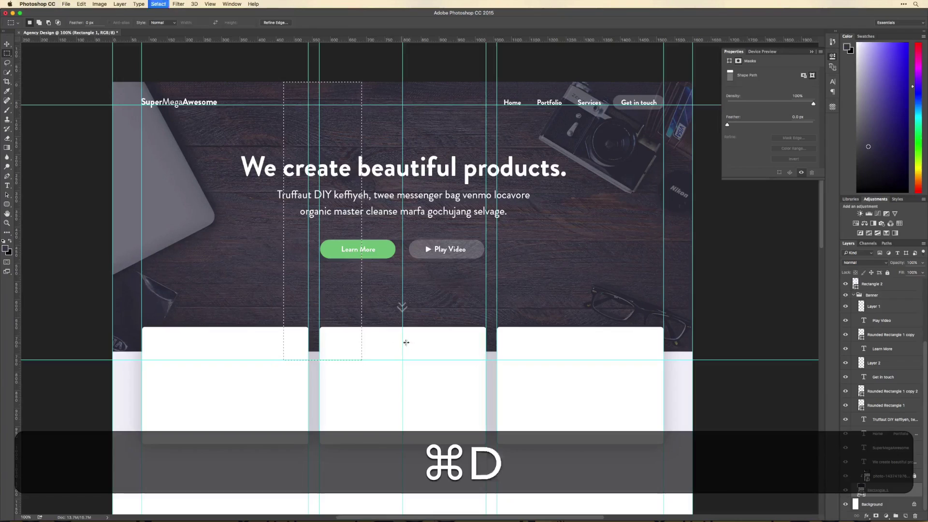
pyautogui.press('super+v')
pyautogui.press('super+t')
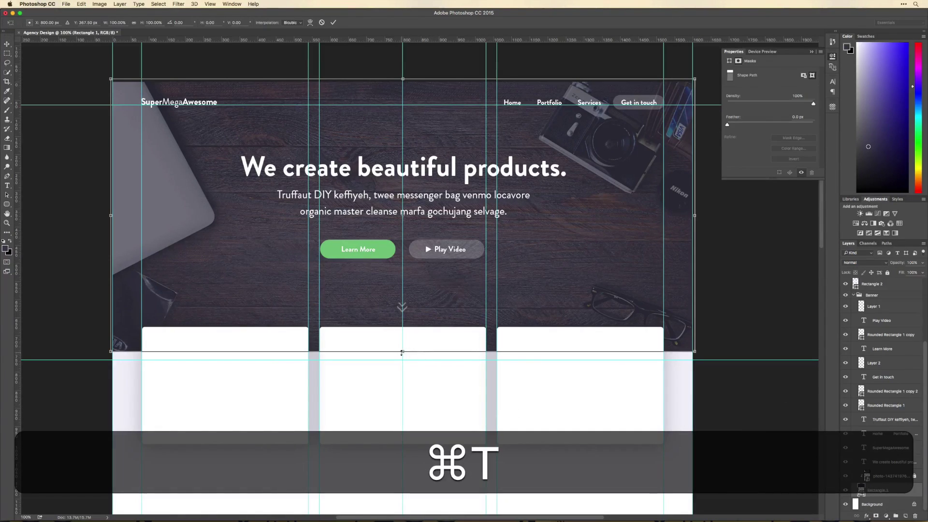
pyautogui.moveTo(401, 353); pyautogui.dragTo(403, 360)
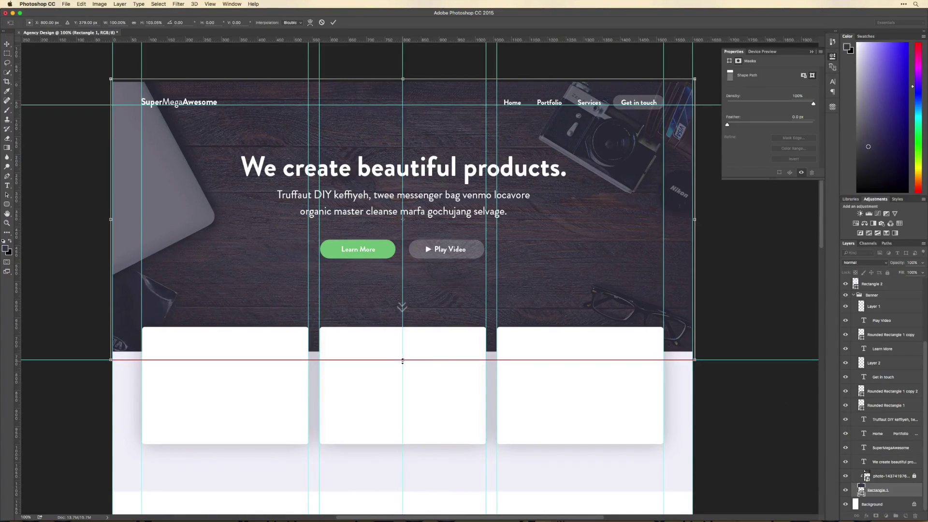
pyautogui.press('Return')
pyautogui.keyDown('super'); pyautogui.click(613, 350); pyautogui.keyUp('super')
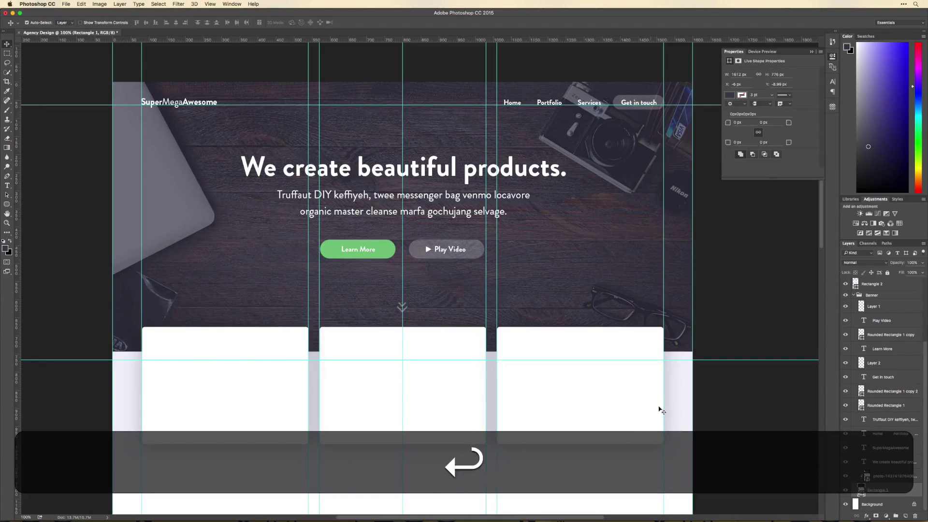
pyautogui.moveTo(681, 397); pyautogui.dragTo(686, 408)
# Lock the banner's photo and background rectangle again, and move the double-arrow icon up, away from the cards.
pyautogui.click(521, 290)
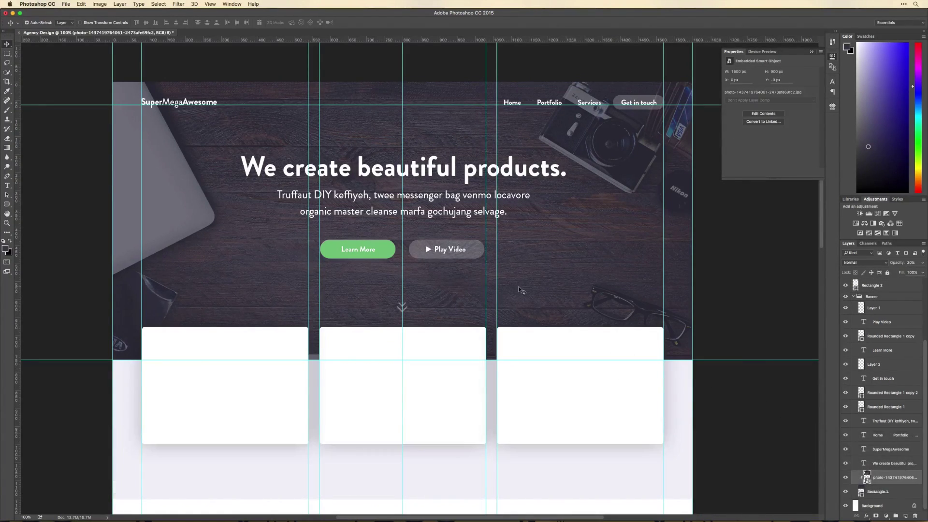
pyautogui.keyDown('shift'); pyautogui.click(885, 492); pyautogui.keyUp('shift')
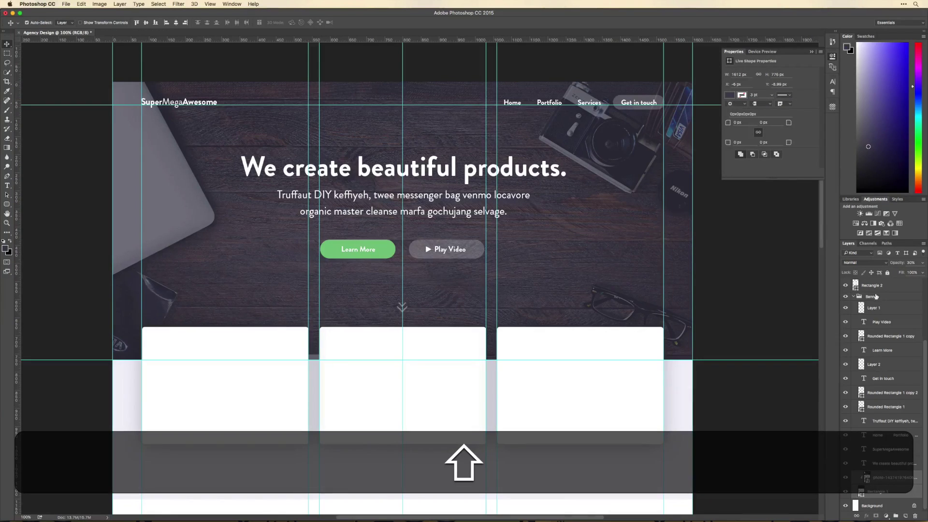
pyautogui.click(887, 273)
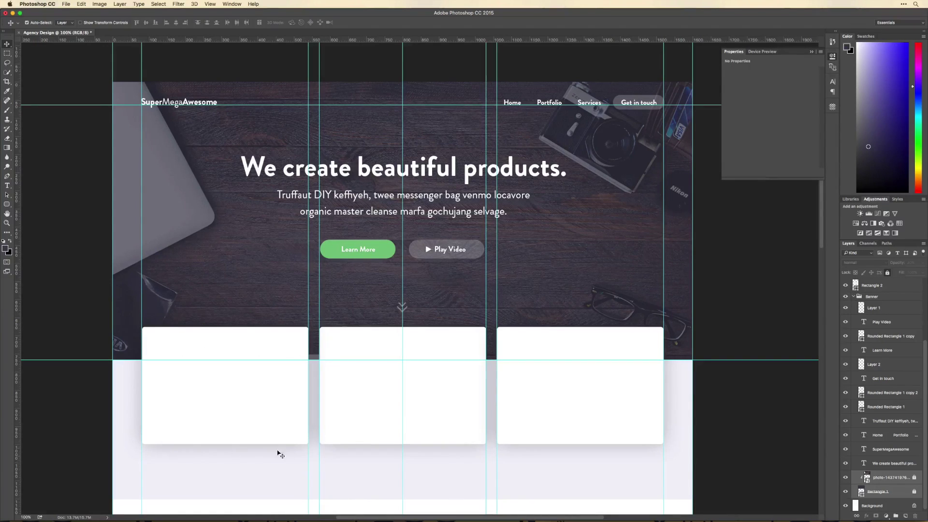
pyautogui.moveTo(406, 310); pyautogui.dragTo(408, 297)
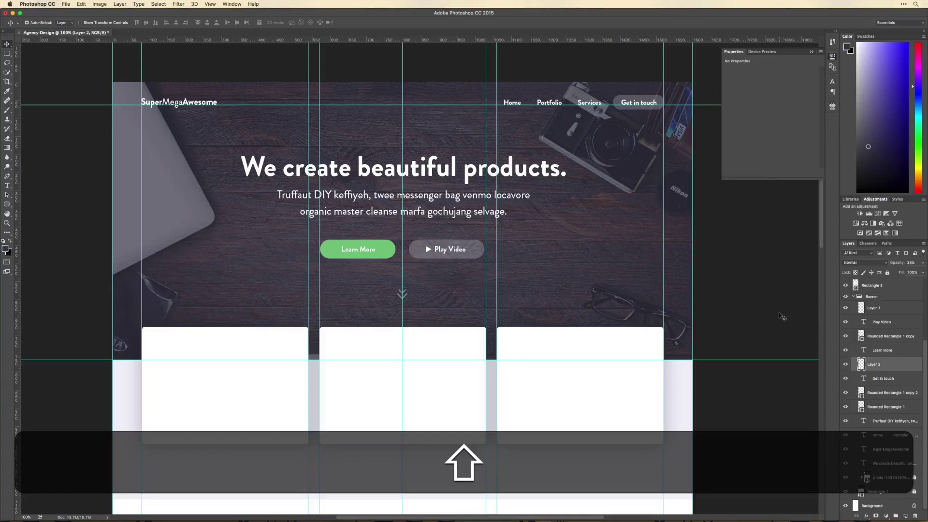
pyautogui.click(853, 297)
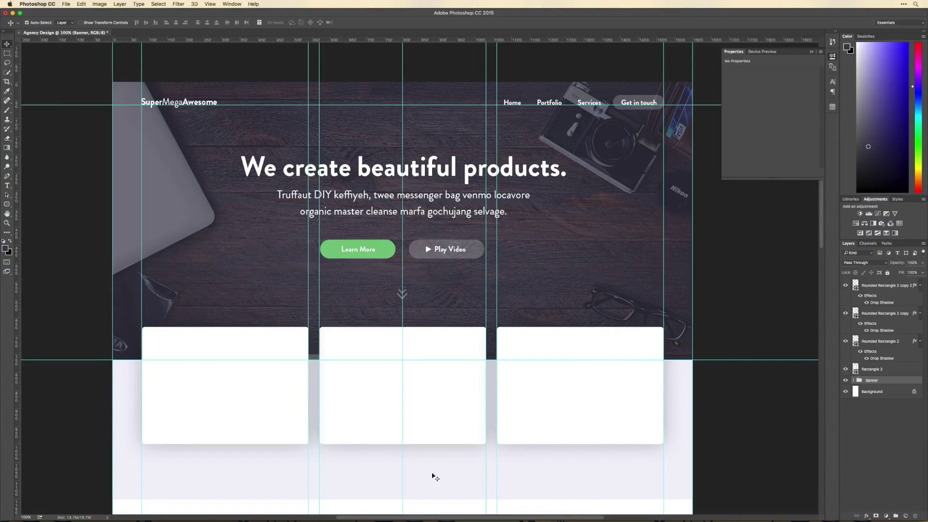
# Hide the guides and draw a text box about 457 × 128 px across the upper part of the left card.
pyautogui.press('super+semicolon')
pyautogui.scroll(-2, 54, 456)
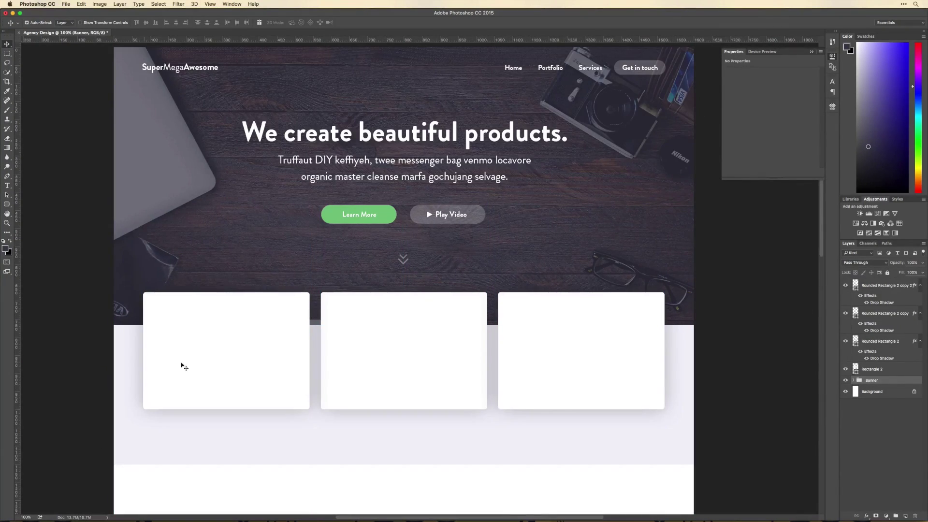
pyautogui.press('t')
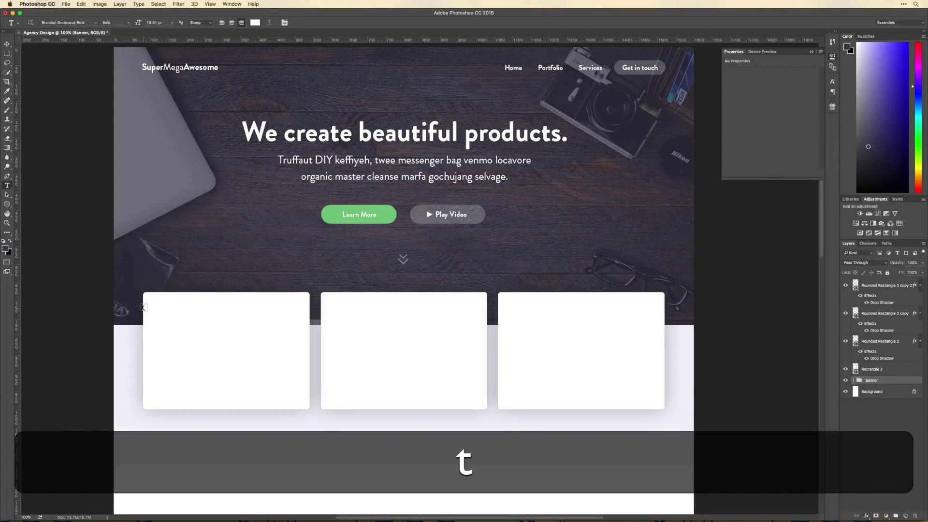
pyautogui.moveTo(143, 308); pyautogui.dragTo(309, 356)
pyautogui.click(255, 23)
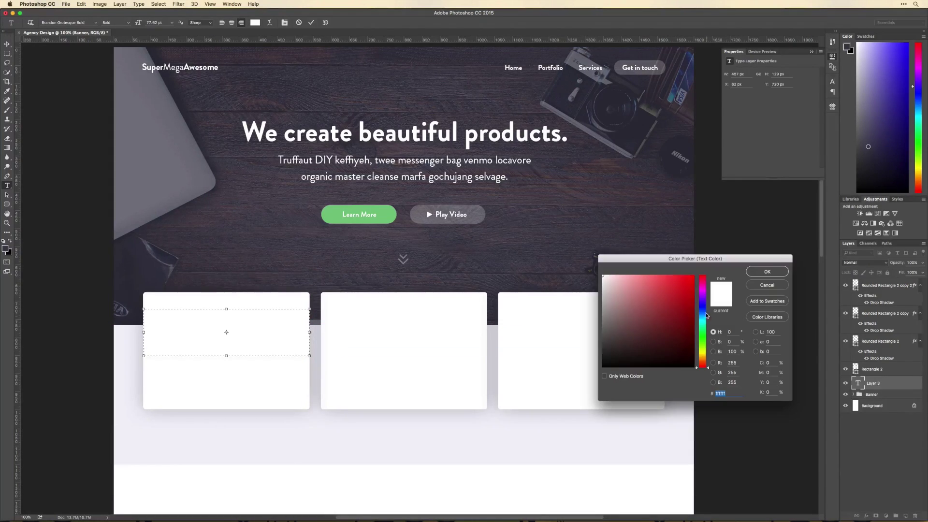
pyautogui.click(702, 308)
pyautogui.moveTo(702, 310); pyautogui.dragTo(703, 308)
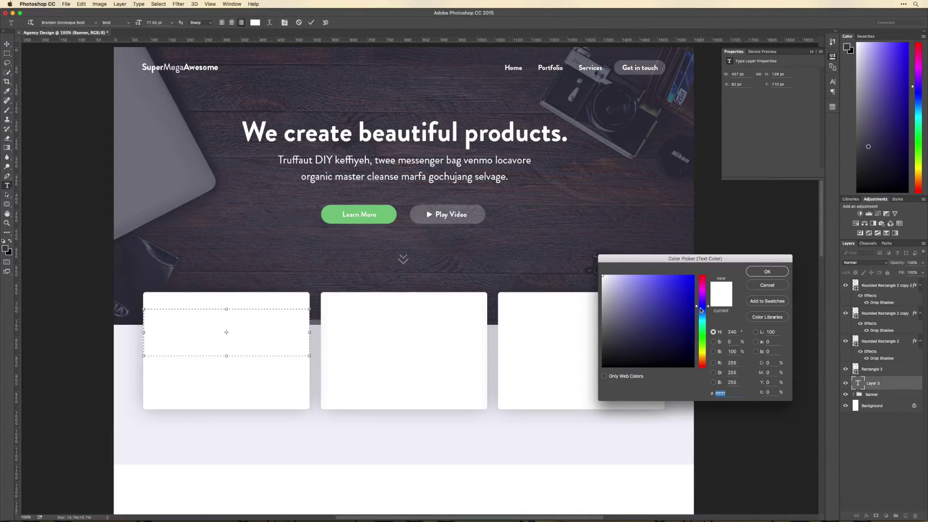
pyautogui.moveTo(639, 339); pyautogui.dragTo(622, 344)
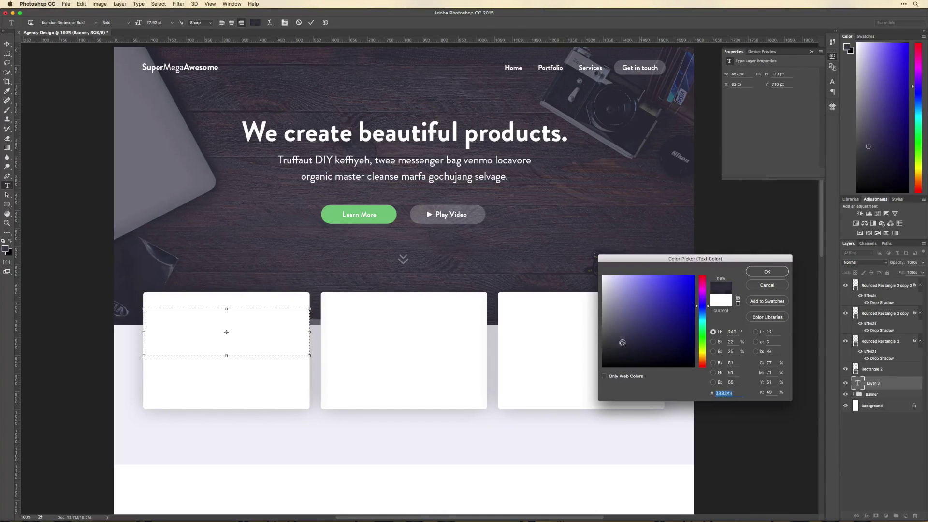
pyautogui.write('ffffff')
pyautogui.press('Return')
pyautogui.press('super+Return')
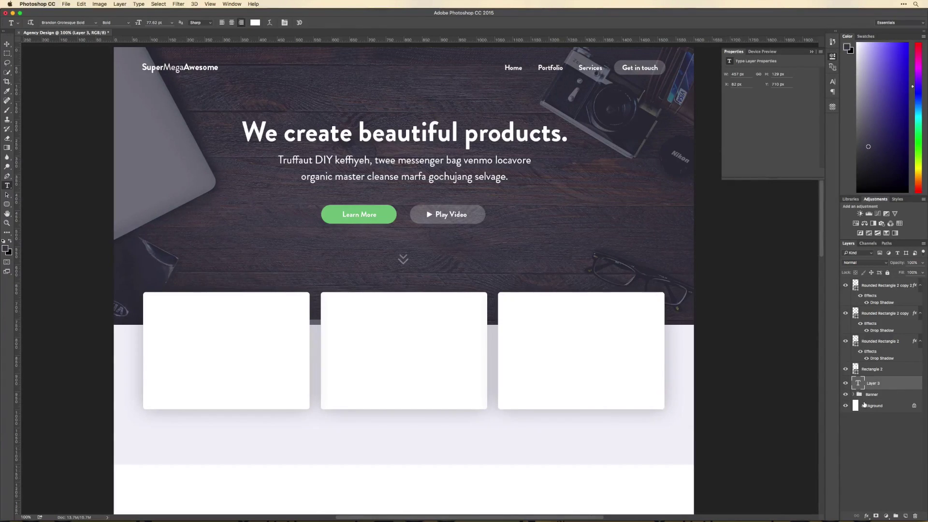
# Fill the left card's text box with centred placeholder "Blah Blah" in the banner rectangle's colour #3f3d4e, layered above the cards.
pyautogui.click(853, 394)
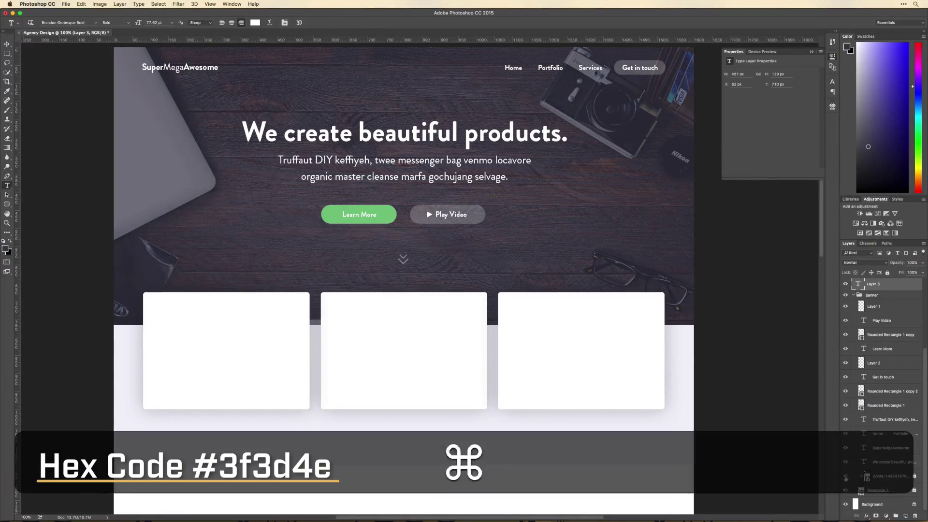
pyautogui.hscroll(2, 389, 271)
pyautogui.click(860, 488)
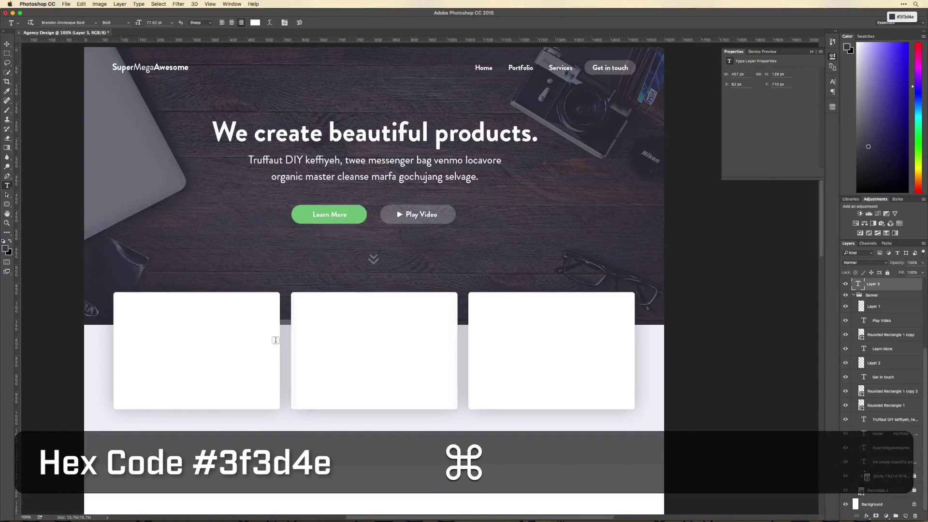
pyautogui.doubleClick(858, 284)
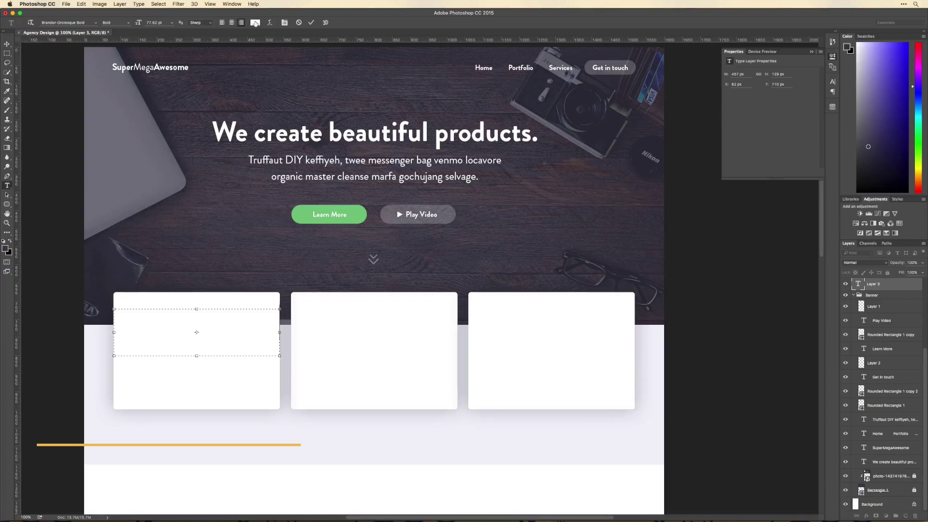
pyautogui.press('super+v')
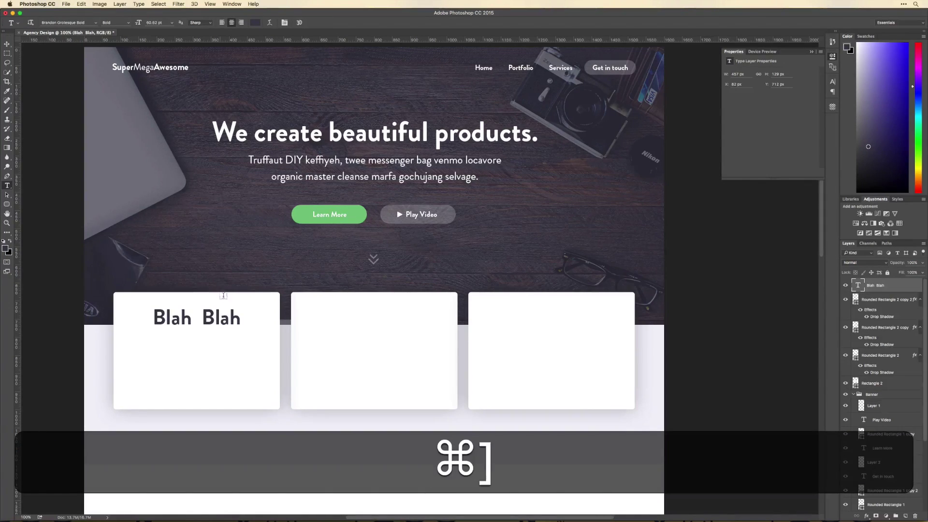
# Replace the left card's placeholder text with "Branding" and reduce its font size to about 38.5 pt.
pyautogui.click(232, 315)
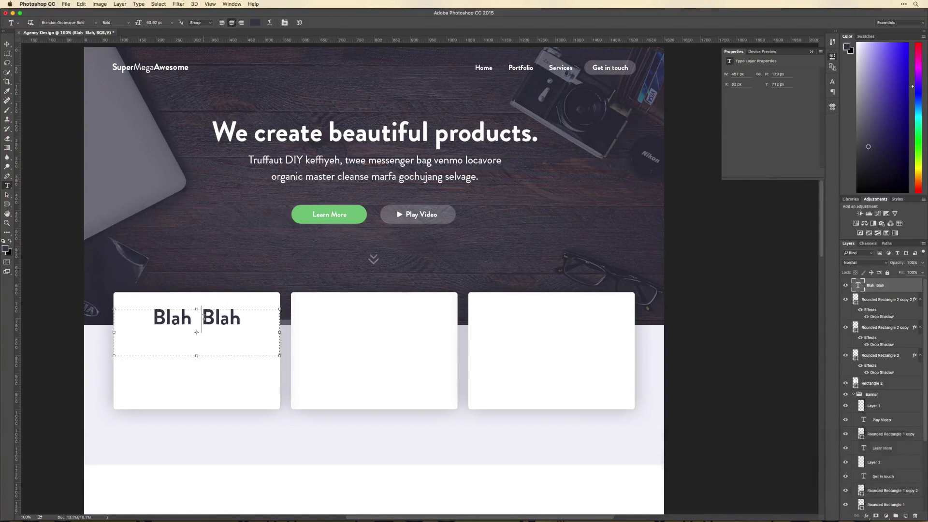
pyautogui.press('super+a')
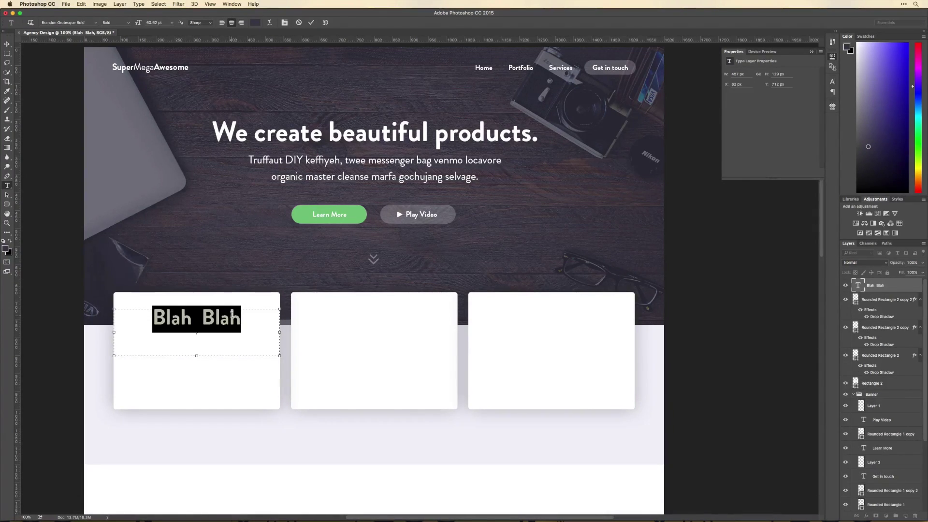
pyautogui.write('Branding')
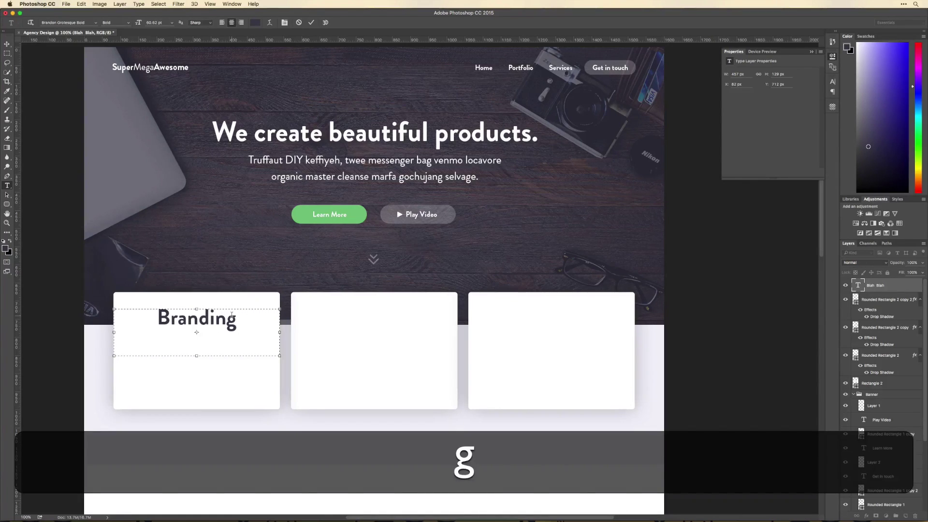
pyautogui.press('super+a')
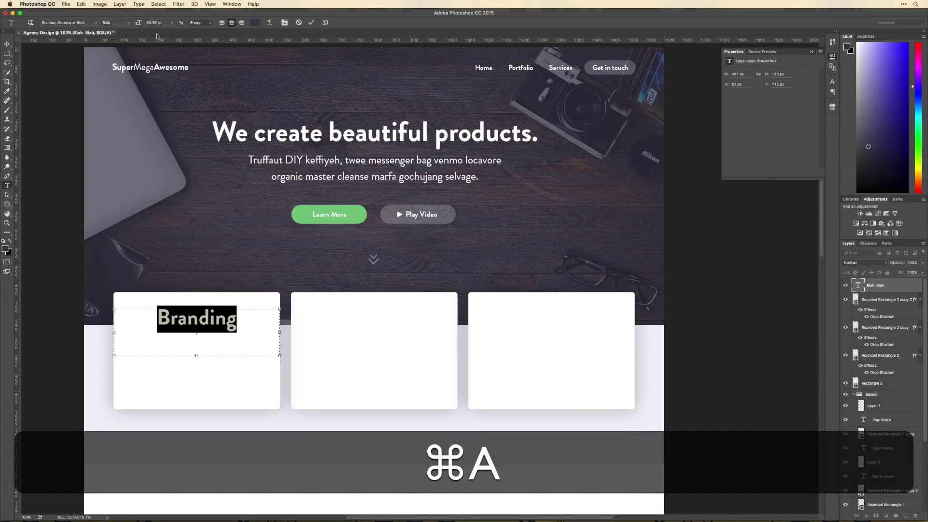
pyautogui.click(134, 24)
pyautogui.moveTo(134, 24); pyautogui.dragTo(131, 26)
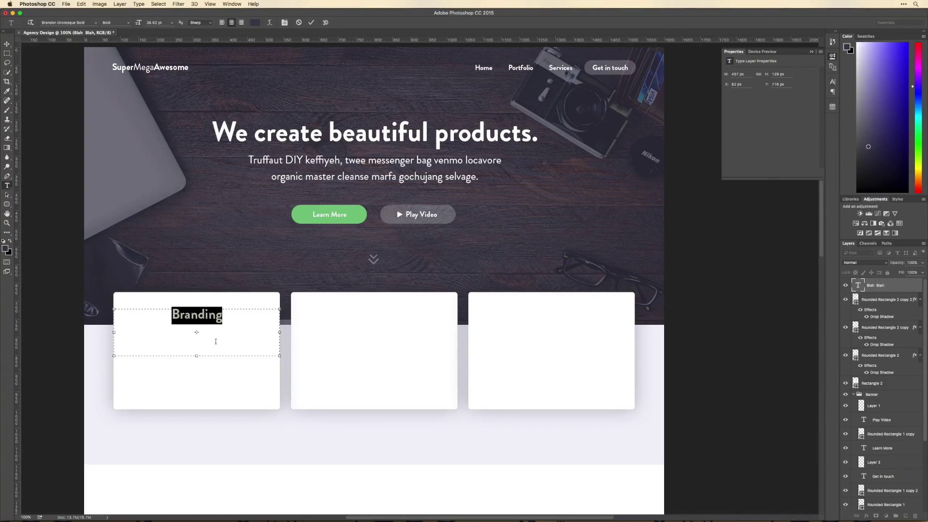
# Shorten the Branding heading's text box to fit its single line and place it slightly lower in the left card.
pyautogui.moveTo(198, 358); pyautogui.dragTo(203, 335)
pyautogui.press('super+Return')
pyautogui.press('v')
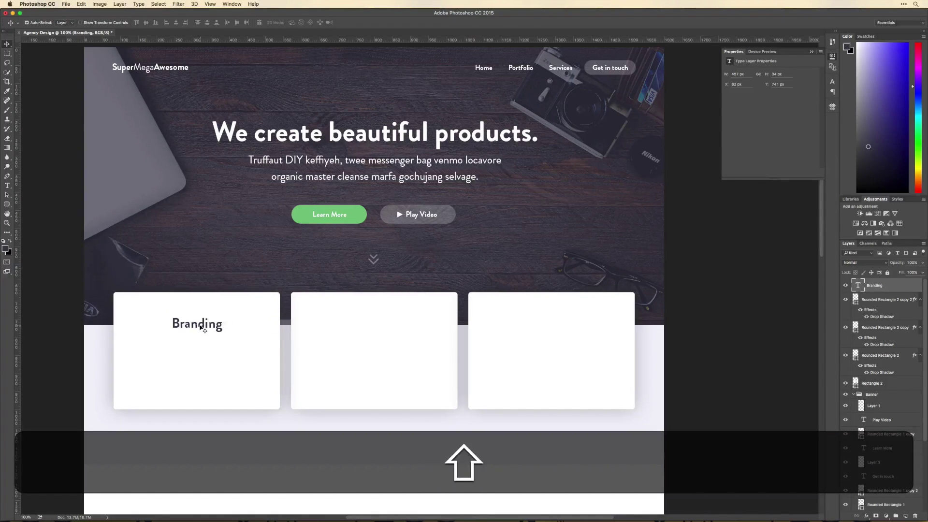
# Duplicate the banner's "Truffaut DIY keffiyeh" paragraph onto the left card below the Branding heading, and bring the copy above all other layers.
pyautogui.keyDown('alt'); pyautogui.moveTo(351, 191); pyautogui.dragTo(182, 368); pyautogui.keyUp('alt')
pyautogui.press('super+bracketright')
pyautogui.press('super+bracketright')
pyautogui.press('super+bracketright')
pyautogui.press('super+bracketright')
pyautogui.press('super+bracketright')
pyautogui.press('super+bracketright')
pyautogui.press('super+bracketright')
pyautogui.press('super+bracketright')
pyautogui.press('super+bracketright')
pyautogui.press('super+bracketright')
pyautogui.press('super+bracketright')
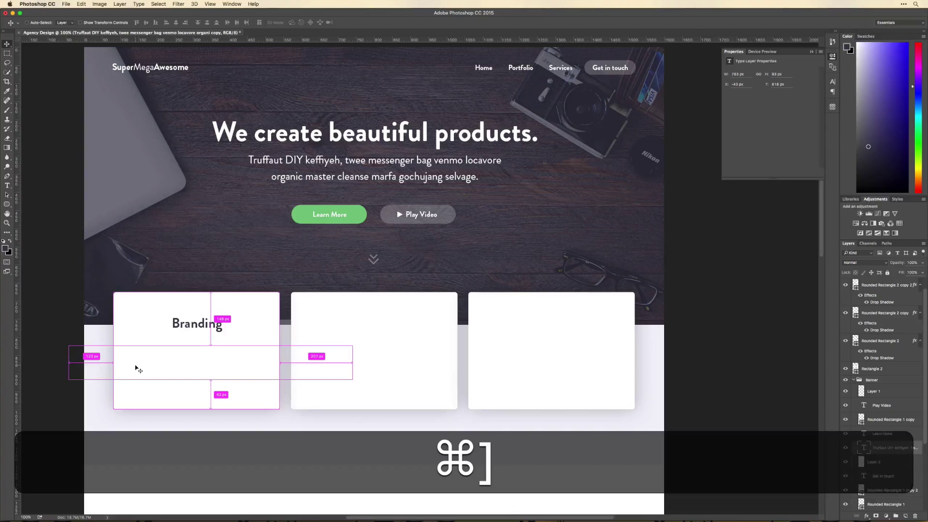
pyautogui.press('super+bracketright')
pyautogui.press('super+bracketright')
pyautogui.press('super+bracketright')
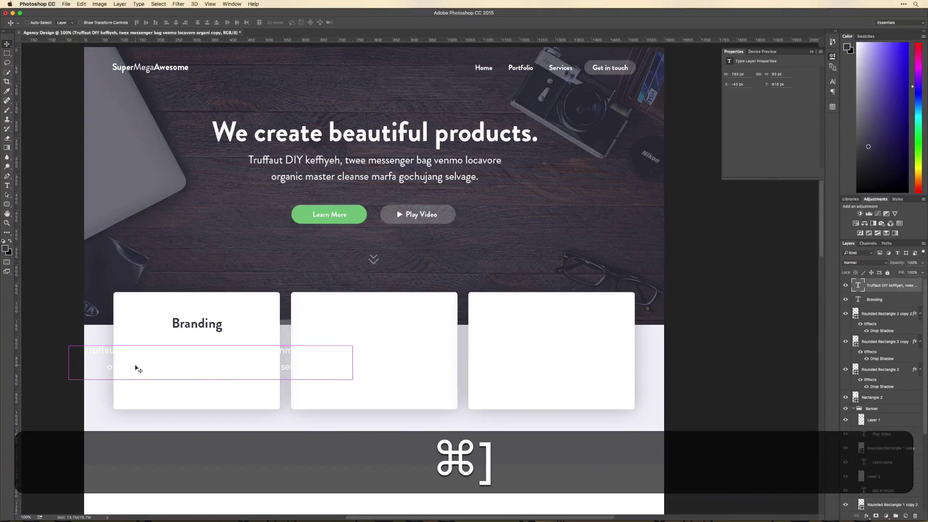
# Recolour all of the copied paragraph's text to the muted grey-violet #a9a6ba.
pyautogui.press('t')
pyautogui.click(155, 363)
pyautogui.press('super+a')
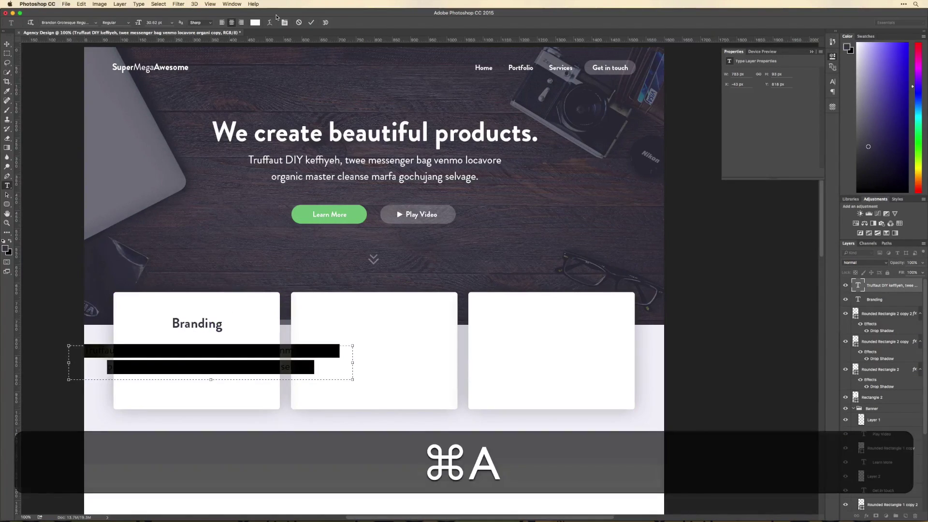
pyautogui.click(254, 22)
pyautogui.write('3f3d4e')
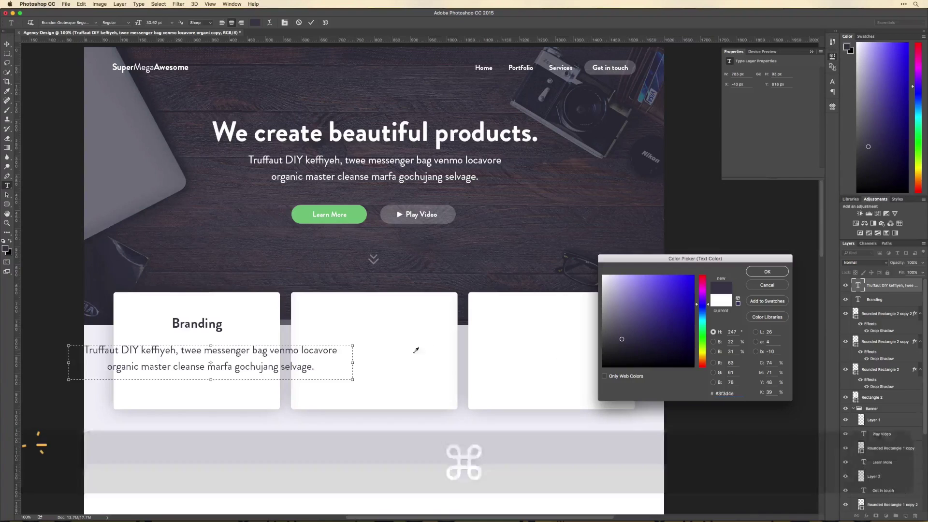
pyautogui.click(616, 317)
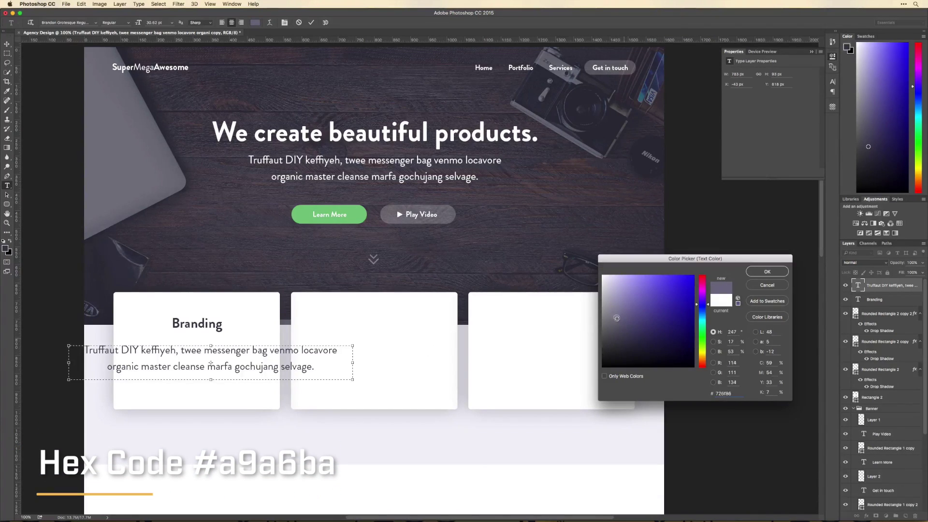
pyautogui.click(614, 314)
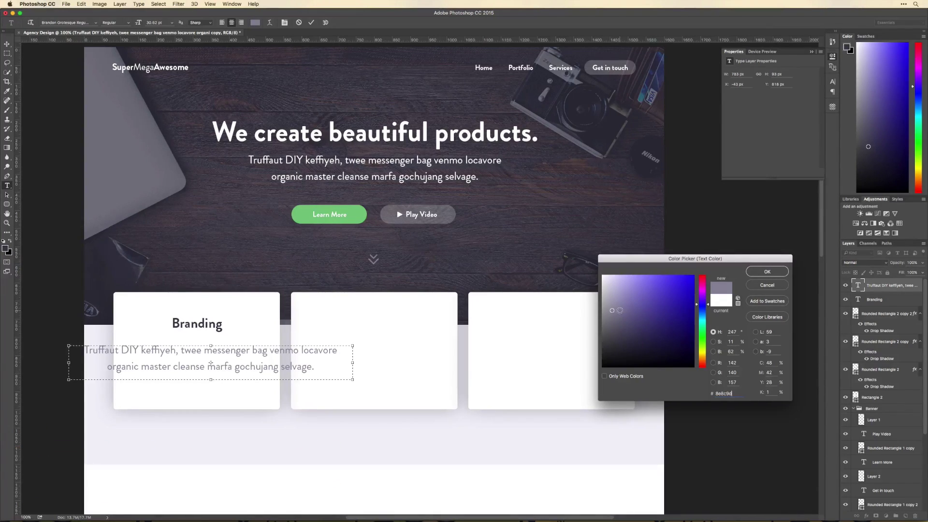
pyautogui.click(613, 302)
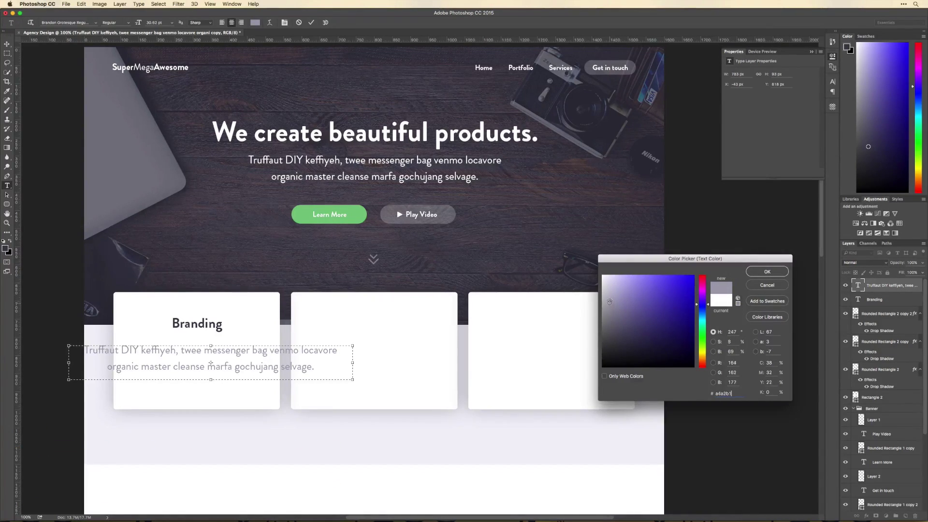
pyautogui.click(613, 303)
pyautogui.press('Return')
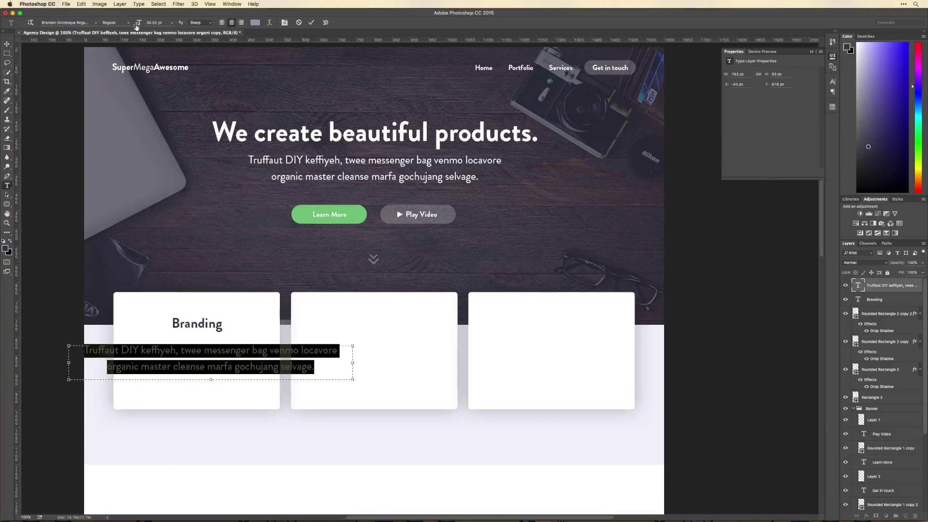
# Set the copied paragraph to 25.52 pt and fit it on two lines within the left card, ending in "organic selvage.".
pyautogui.moveTo(136, 25); pyautogui.dragTo(136, 25)
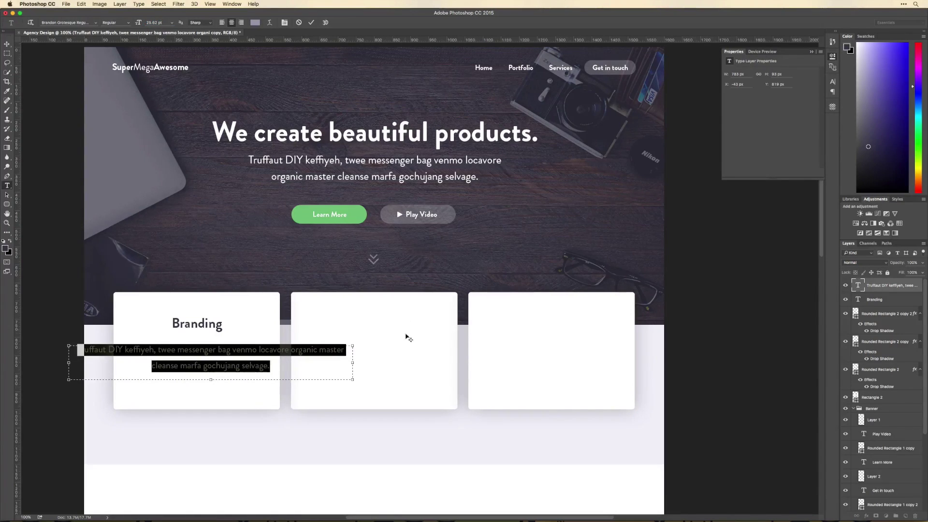
pyautogui.moveTo(353, 362); pyautogui.dragTo(221, 351)
pyautogui.press('alt+super+Return')
pyautogui.press('super+v')
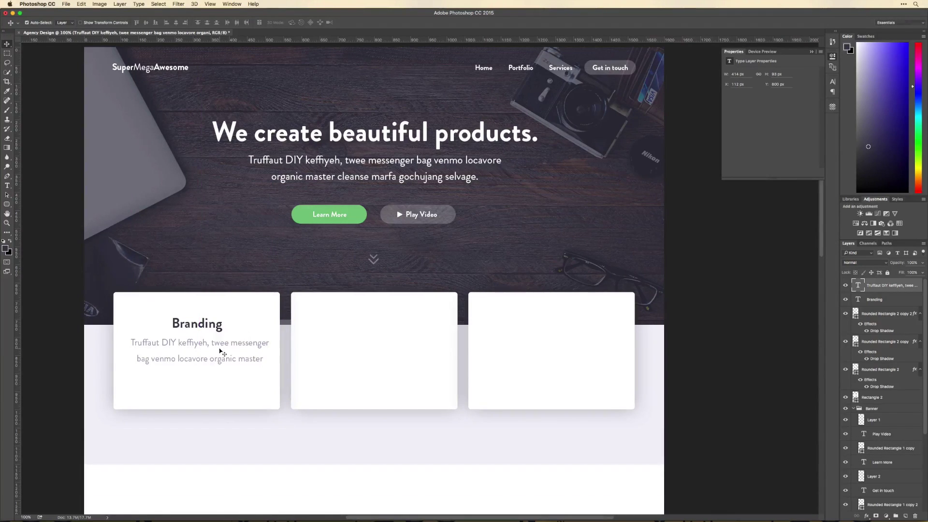
# Scale the left card's paragraph down slightly so its font size becomes 24.14 pt.
pyautogui.press('super+t')
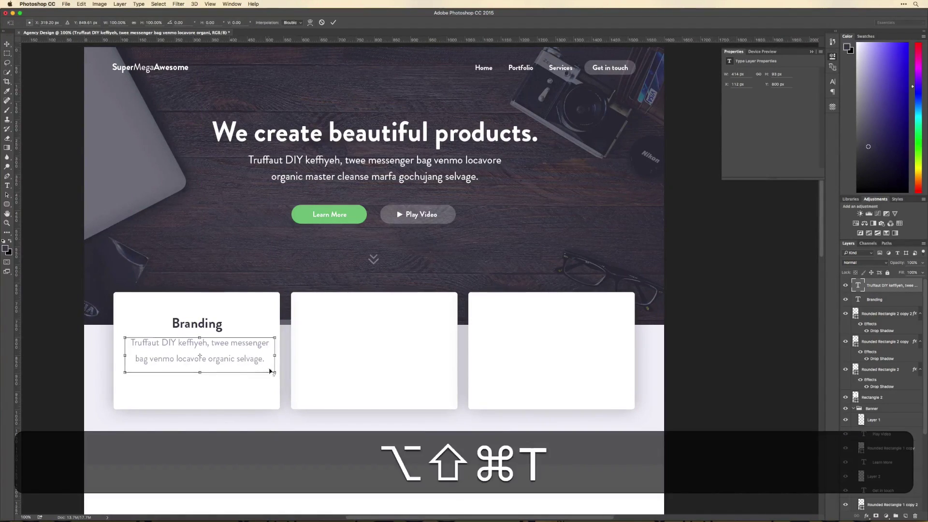
pyautogui.moveTo(275, 373); pyautogui.dragTo(270, 372)
pyautogui.hotkey('alt', 'shift', 'Return')
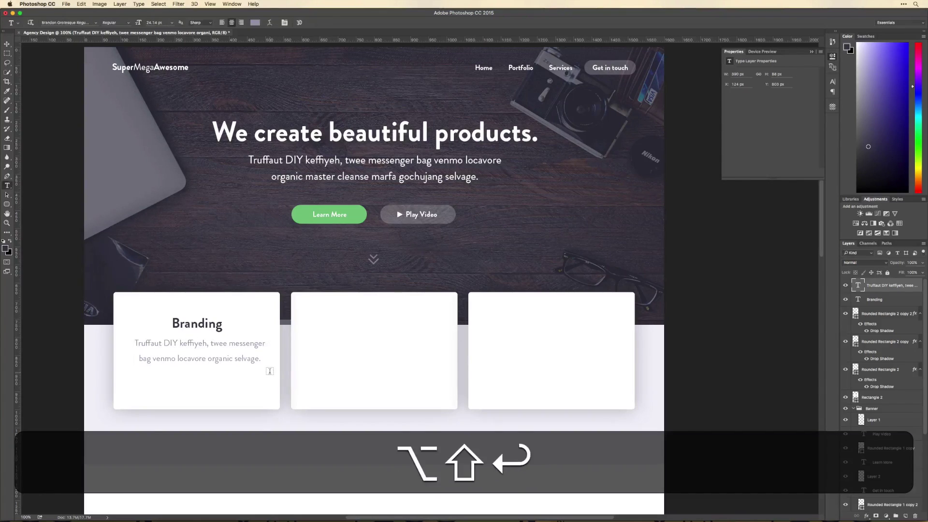
# Nudge the paragraph until it is centred under the Branding heading, and select it together with the heading and card.
pyautogui.press('v')
pyautogui.press('Left')
pyautogui.press('Left')
pyautogui.press('Left')
pyautogui.press('Left')
pyautogui.press('Left')
pyautogui.press('Left')
pyautogui.press('Left')
pyautogui.press('Left')
pyautogui.press('Left')
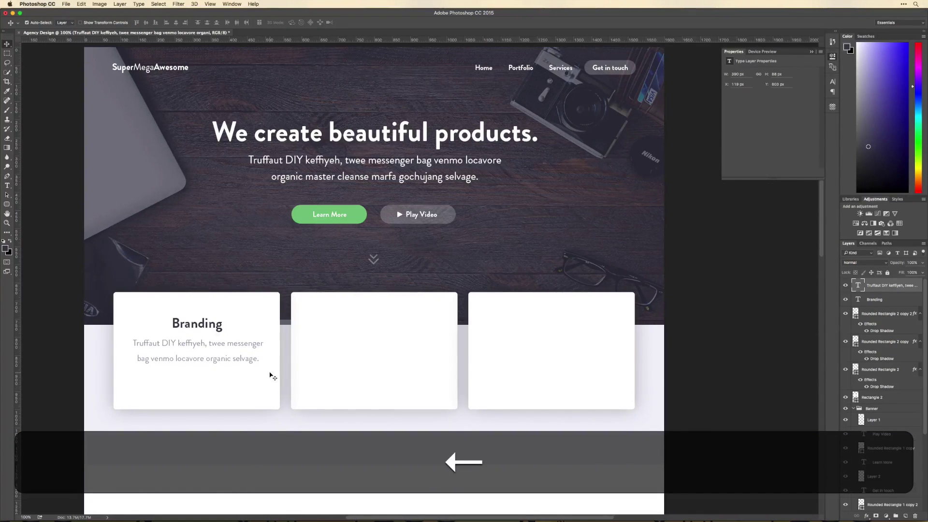
pyautogui.press('Up')
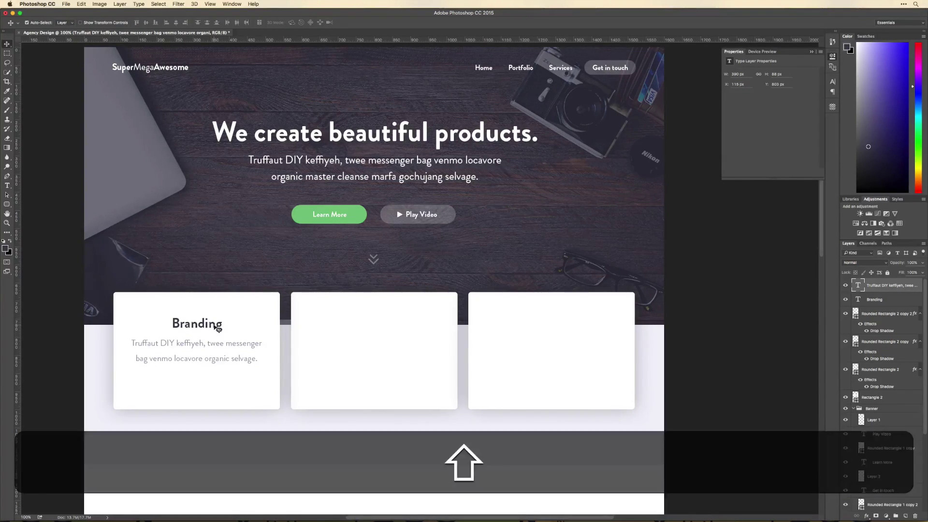
pyautogui.keyDown('shift'); pyautogui.click(218, 328); pyautogui.keyUp('shift')
pyautogui.keyDown('shift'); pyautogui.click(215, 305); pyautogui.keyUp('shift')
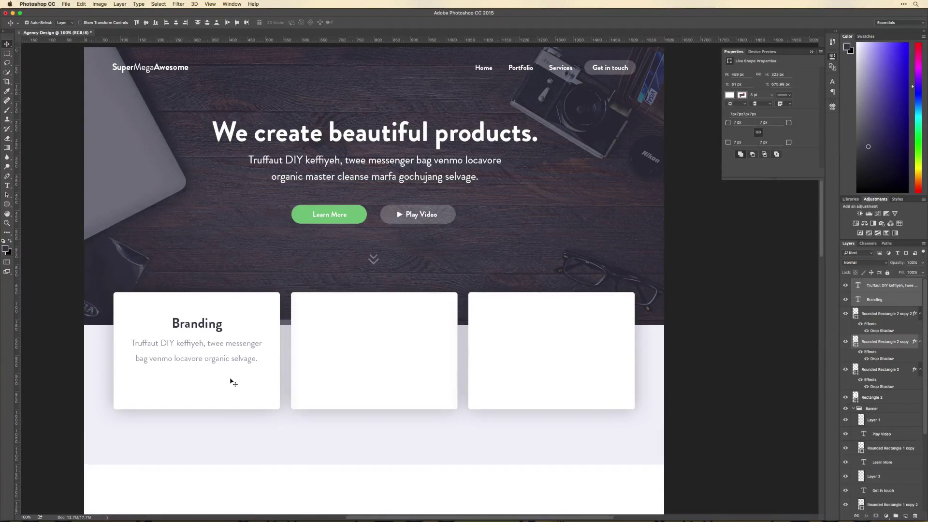
# Duplicate the banner's green Learn More button with its label below the left card's paragraph, and raise the copies above the card layers.
pyautogui.click(337, 216)
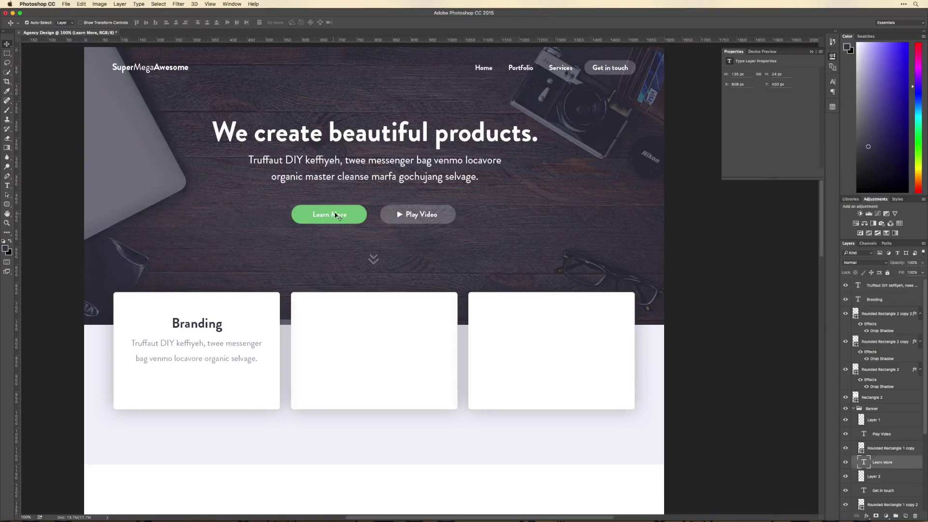
pyautogui.keyDown('shift'); pyautogui.click(351, 215); pyautogui.keyUp('shift')
pyautogui.moveTo(352, 216); pyautogui.dragTo(220, 382)
pyautogui.press('super+bracketright')
pyautogui.press('super+bracketright')
pyautogui.press('super+bracketright')
pyautogui.press('super+bracketright')
pyautogui.press('super+bracketright')
pyautogui.press('super+bracketright')
pyautogui.press('super+bracketright')
pyautogui.press('super+bracketright')
pyautogui.press('super+bracketright')
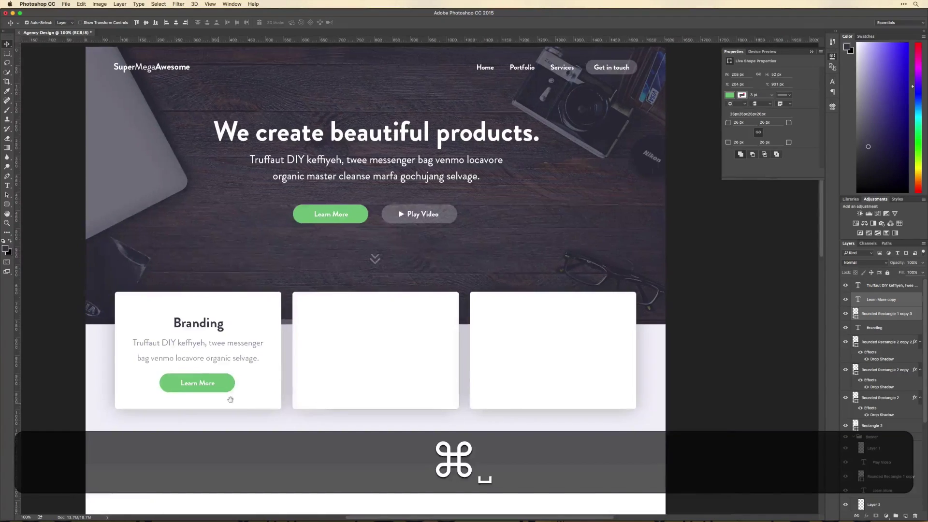
pyautogui.hscroll(-3, 251, 392)
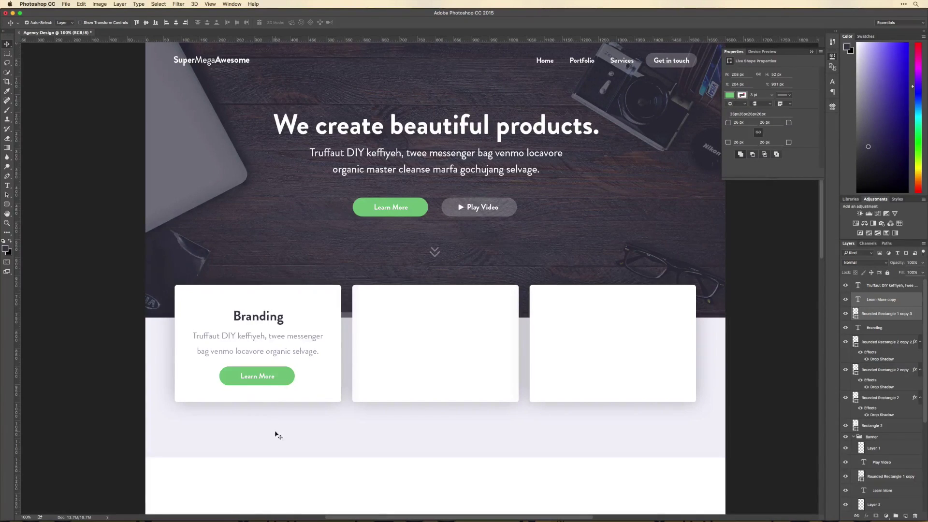
pyautogui.press('space')
pyautogui.moveTo(278, 434); pyautogui.dragTo(270, 361)
pyautogui.press('super+t')
pyautogui.press('Return')
pyautogui.press('super+z')
# Select all three white cards and extend their bottom edges downward to a height of about 374 px.
pyautogui.keyDown('shift'); pyautogui.keyDown('super'); pyautogui.click(447, 332); pyautogui.keyUp('super'); pyautogui.keyUp('shift')
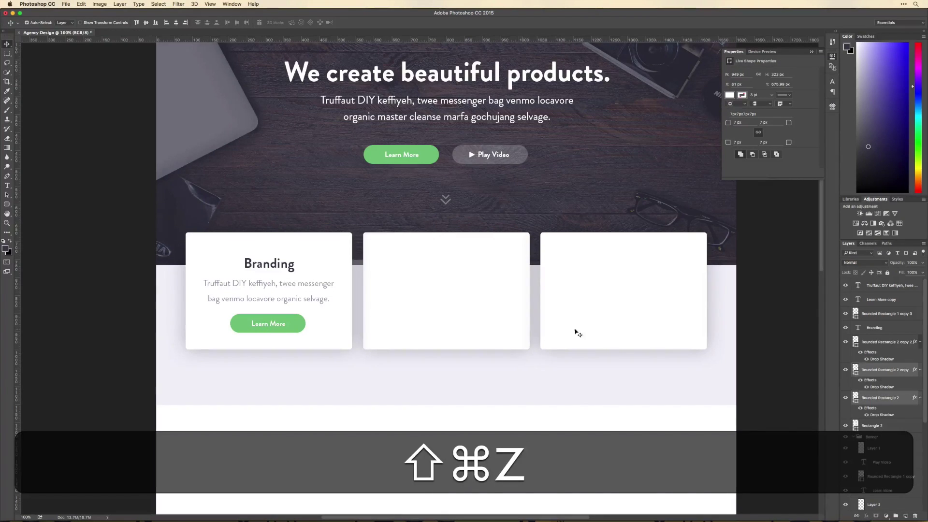
pyautogui.keyDown('shift'); pyautogui.keyDown('super'); pyautogui.click(576, 332); pyautogui.keyUp('super'); pyautogui.keyUp('shift')
pyautogui.press('shift+super+t')
pyautogui.moveTo(450, 348); pyautogui.dragTo(450, 367)
pyautogui.press('Return')
pyautogui.scroll(5, 412, 363)
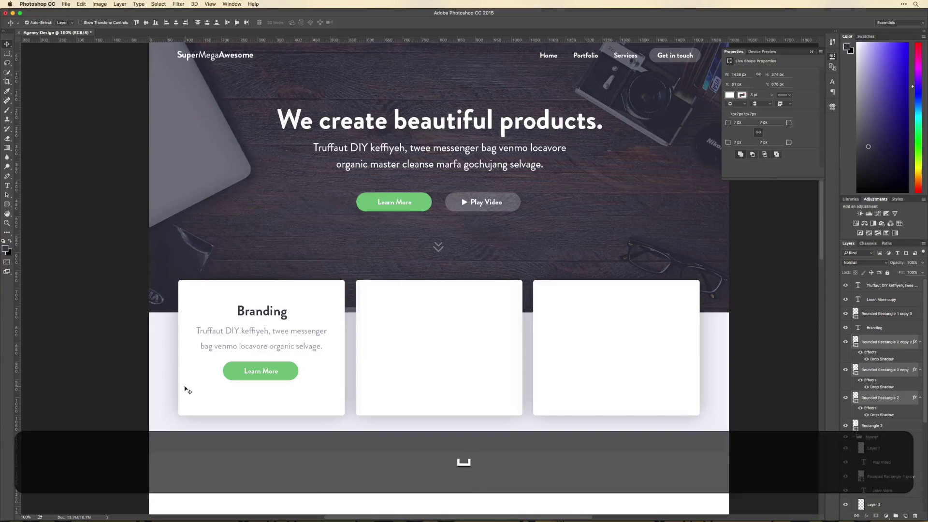
# Scale the left card's Learn More button and label proportionally to about 182 × 45 px and move them slightly lower.
pyautogui.click(253, 373)
pyautogui.keyDown('shift'); pyautogui.click(261, 368); pyautogui.keyUp('shift')
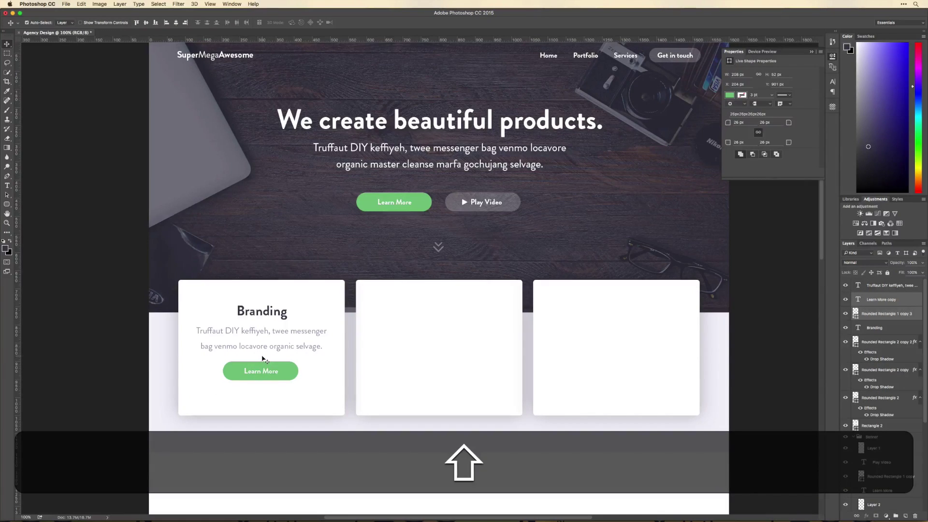
pyautogui.press('space')
pyautogui.moveTo(265, 374); pyautogui.dragTo(294, 364)
pyautogui.press('super+t')
pyautogui.press('alt+shift+super+t')
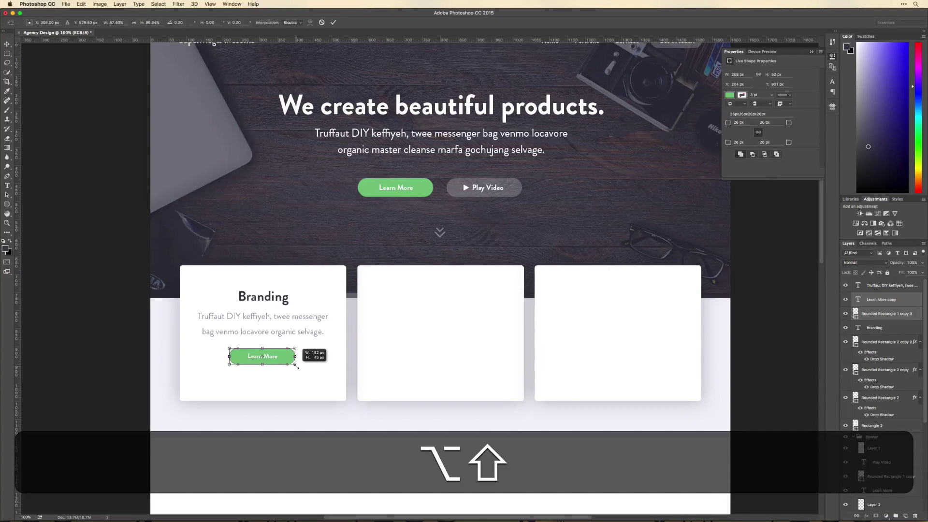
pyautogui.press('Return')
pyautogui.hotkey('shift', 'Down')
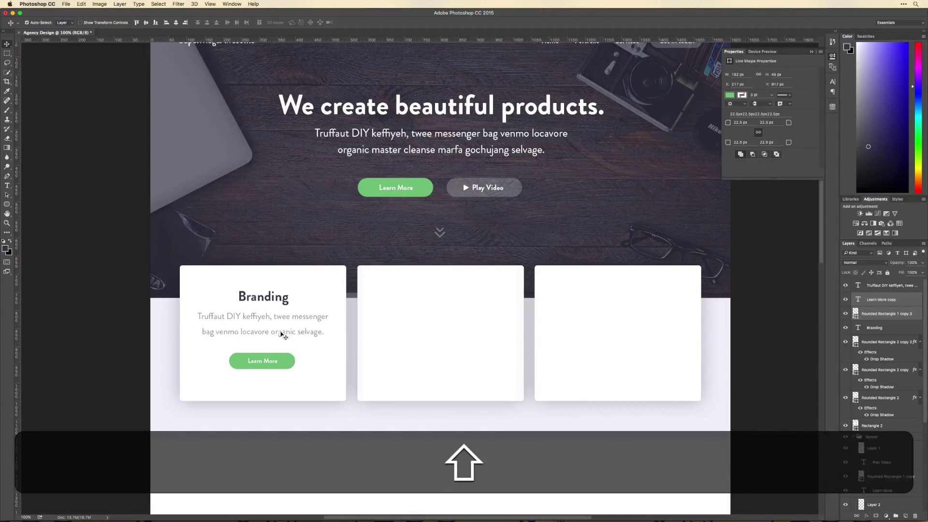
# Set the card paragraph's leading to 32.11 pt in a shorter text box and move it slightly closer to the Branding heading.
pyautogui.hotkey('shift', 't')
pyautogui.click(283, 333)
pyautogui.press('super+a')
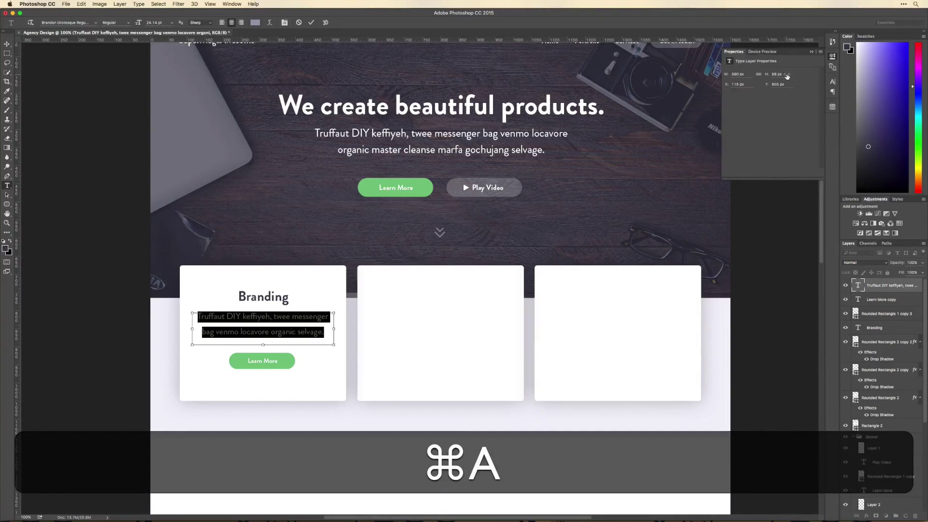
pyautogui.press('super+t')
pyautogui.moveTo(789, 98); pyautogui.dragTo(785, 99)
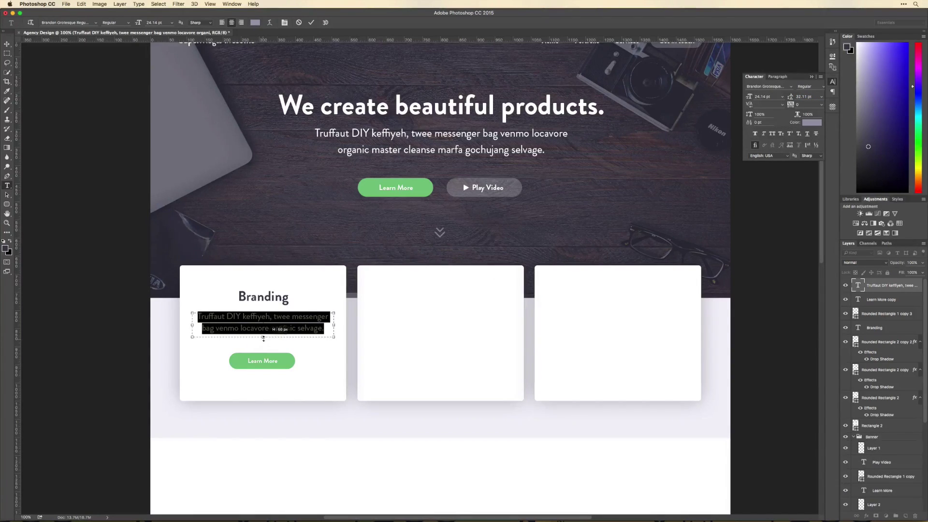
pyautogui.press('super+Return')
pyautogui.press('super+v')
pyautogui.moveTo(280, 327); pyautogui.dragTo(275, 325)
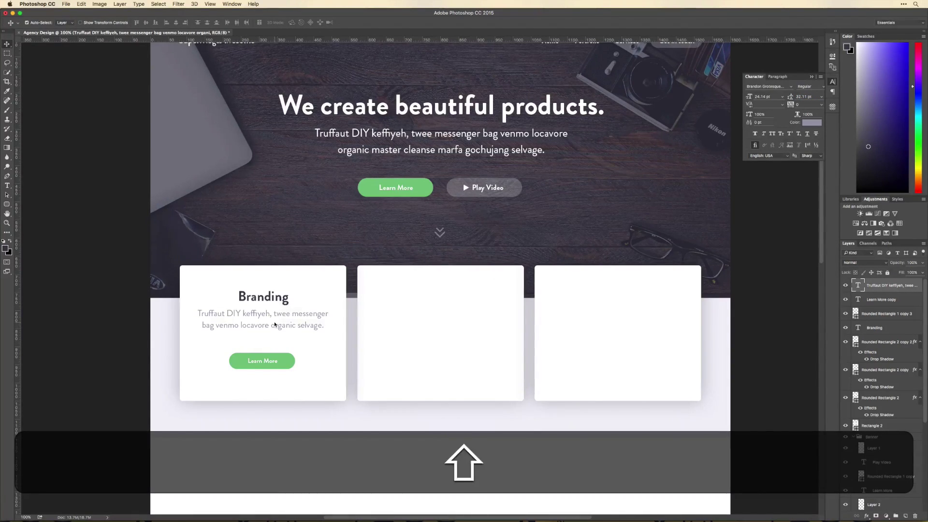
# Select the Branding heading together with its paragraph and start a free transform of both.
pyautogui.press('shift+super+t')
pyautogui.press('super+Return')
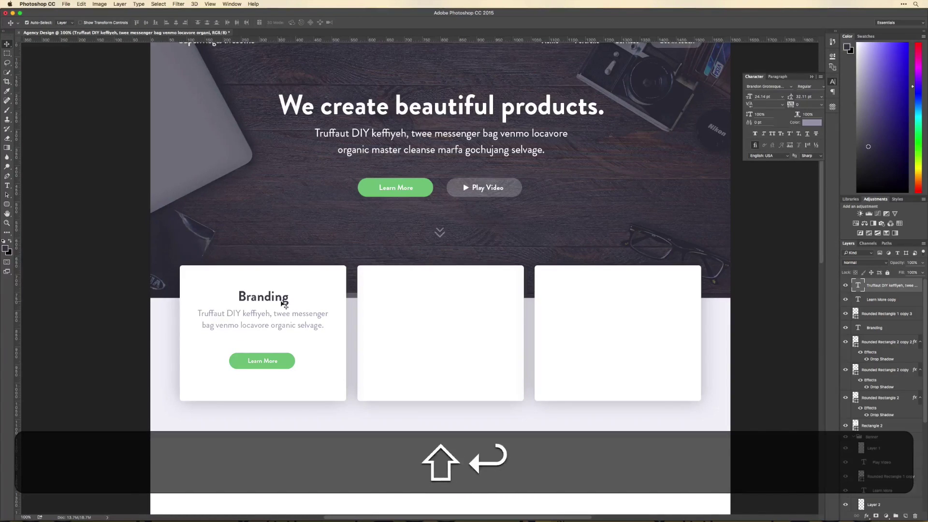
pyautogui.press('shift+super+t')
pyautogui.press('alt+shift+super+t')
pyautogui.press('alt+shift+super+z')
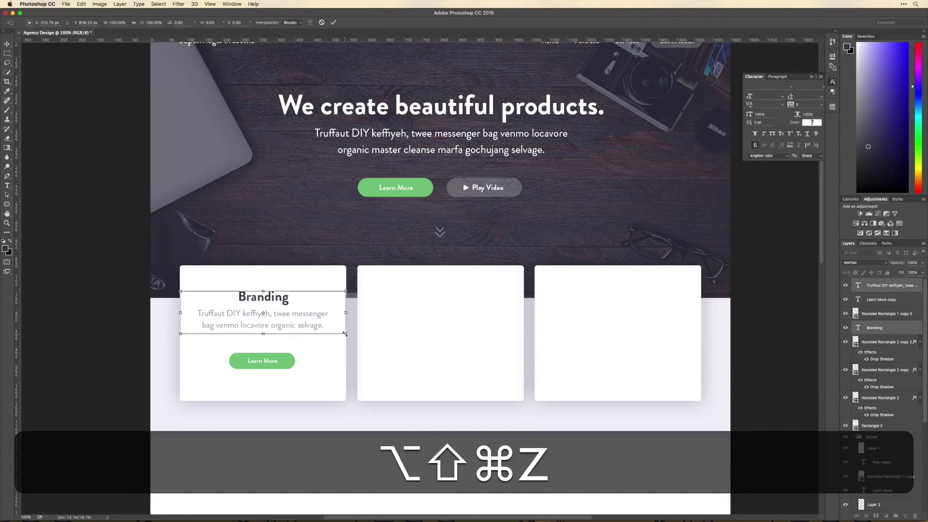
# Scale down the Branding heading and description slightly and move the card's Learn More button up closer beneath them.
pyautogui.moveTo(344, 335); pyautogui.dragTo(337, 332)
pyautogui.hotkey('alt', 'shift', 'Return')
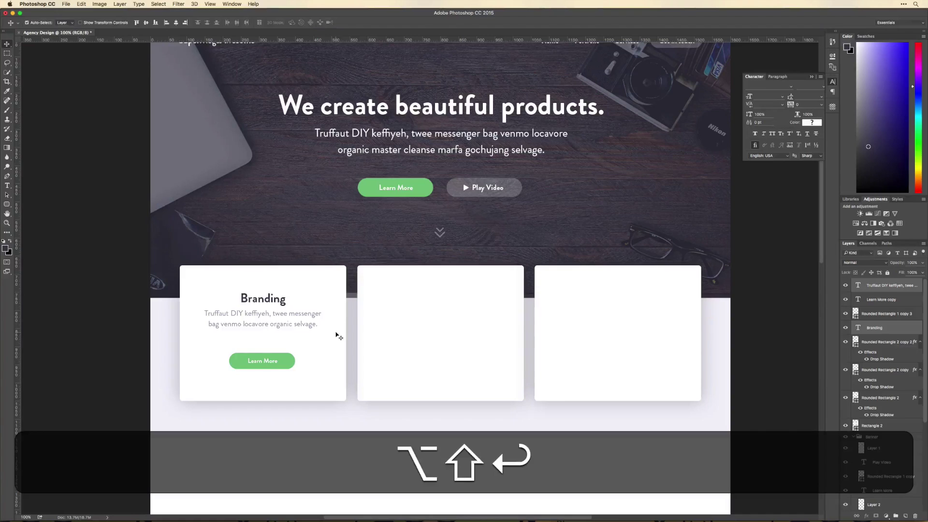
pyautogui.moveTo(266, 366); pyautogui.dragTo(270, 351)
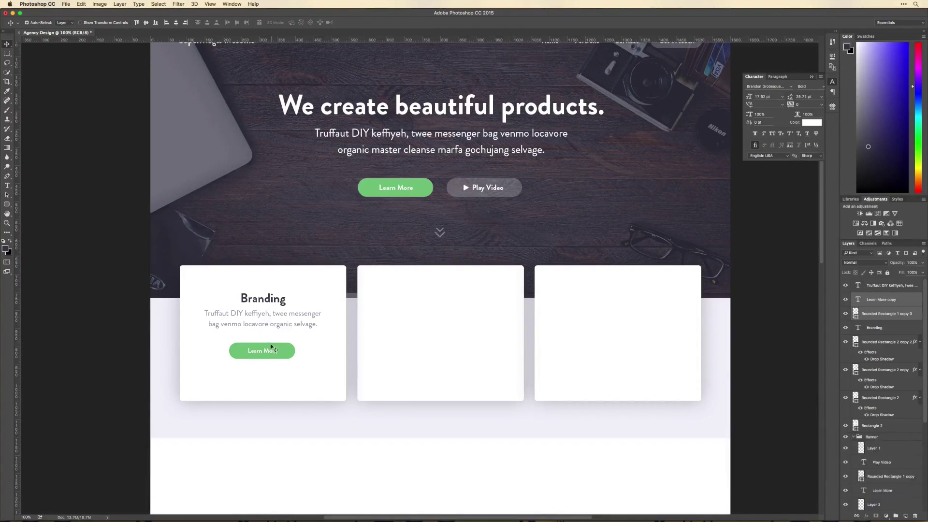
pyautogui.press('Up')
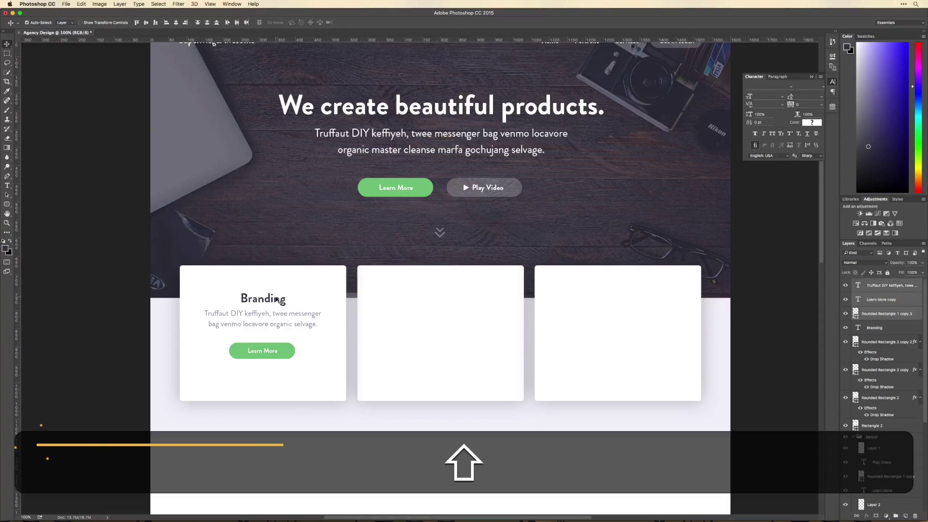
# Shorten all three white cards together from their lower edge to a height of about 342 px.
pyautogui.keyDown('alt'); pyautogui.click(294, 378); pyautogui.keyUp('alt')
pyautogui.keyDown('shift'); pyautogui.click(522, 376); pyautogui.keyUp('shift')
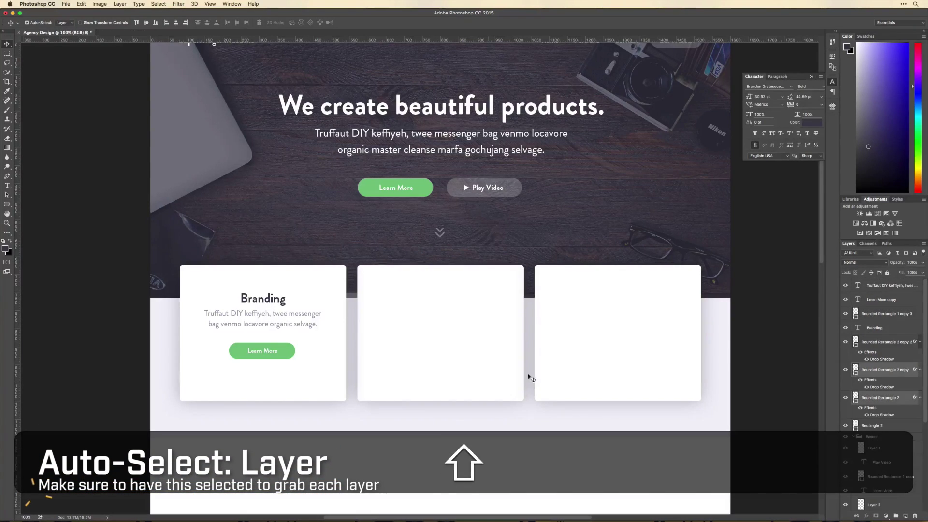
pyautogui.keyDown('shift'); pyautogui.click(599, 376); pyautogui.keyUp('shift')
pyautogui.press('super+t')
pyautogui.moveTo(268, 399); pyautogui.dragTo(268, 390)
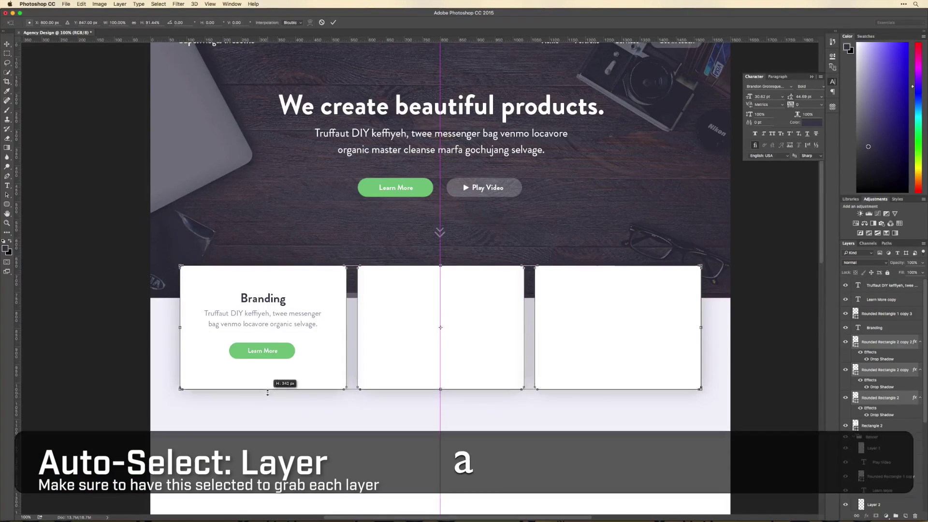
pyautogui.press('Return')
# Center the heading, description and button within the first card and duplicate them onto the other two cards.
pyautogui.hscroll(2, 266, 382)
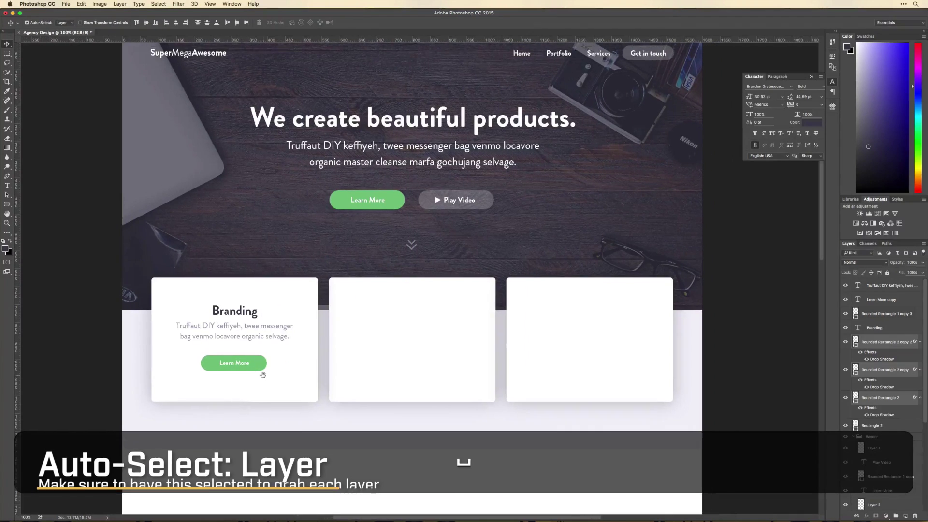
pyautogui.click(235, 365)
pyautogui.keyDown('shift'); pyautogui.click(235, 363); pyautogui.keyUp('shift')
pyautogui.keyDown('shift'); pyautogui.click(246, 330); pyautogui.keyUp('shift')
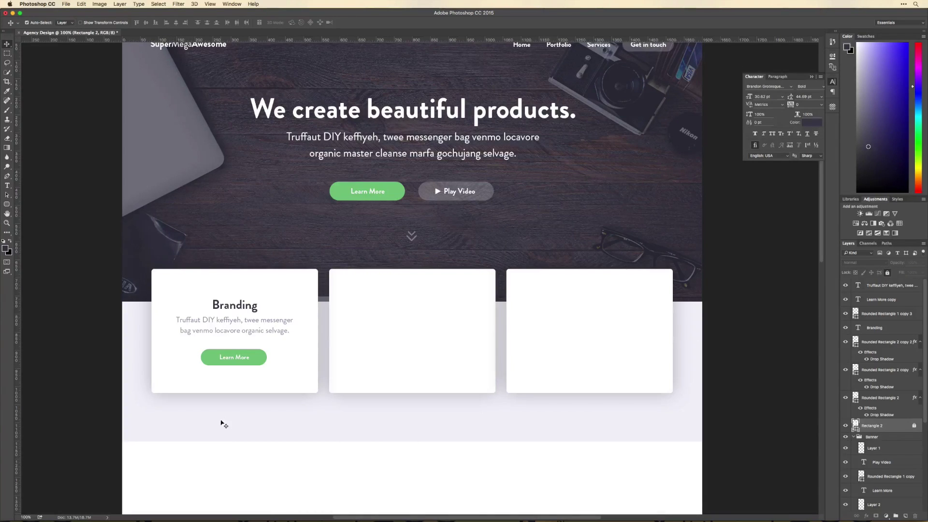
pyautogui.moveTo(223, 423); pyautogui.dragTo(203, 317)
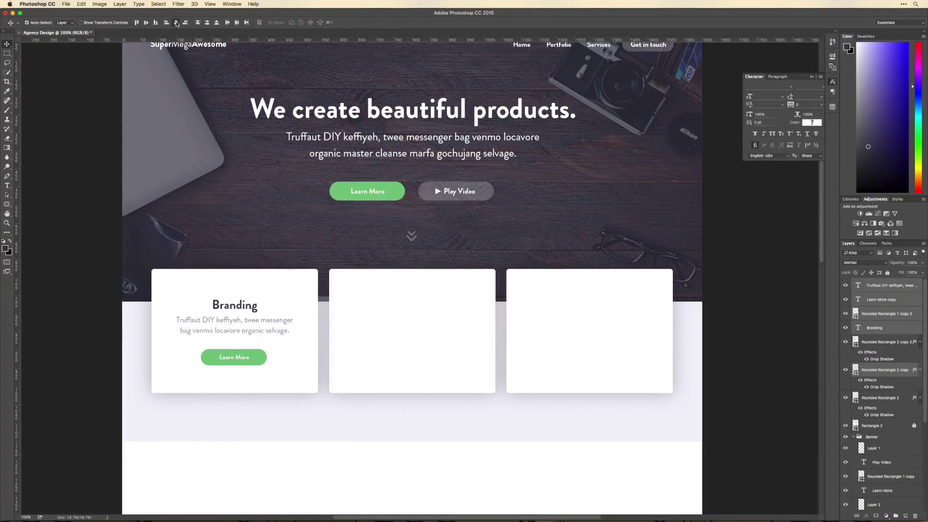
pyautogui.moveTo(272, 387); pyautogui.dragTo(544, 374)
# Change the middle card's heading to "UI/UX Design".
pyautogui.press('t')
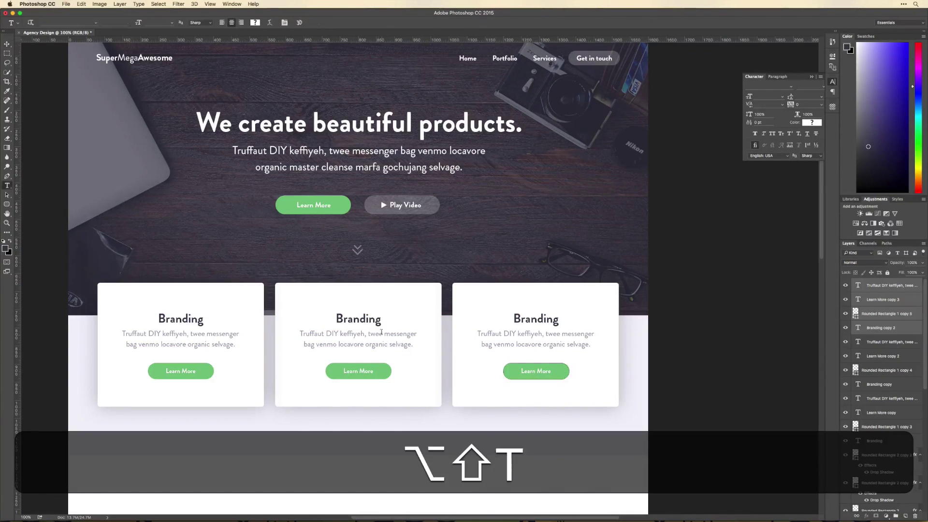
pyautogui.click(369, 320)
pyautogui.press('super+a')
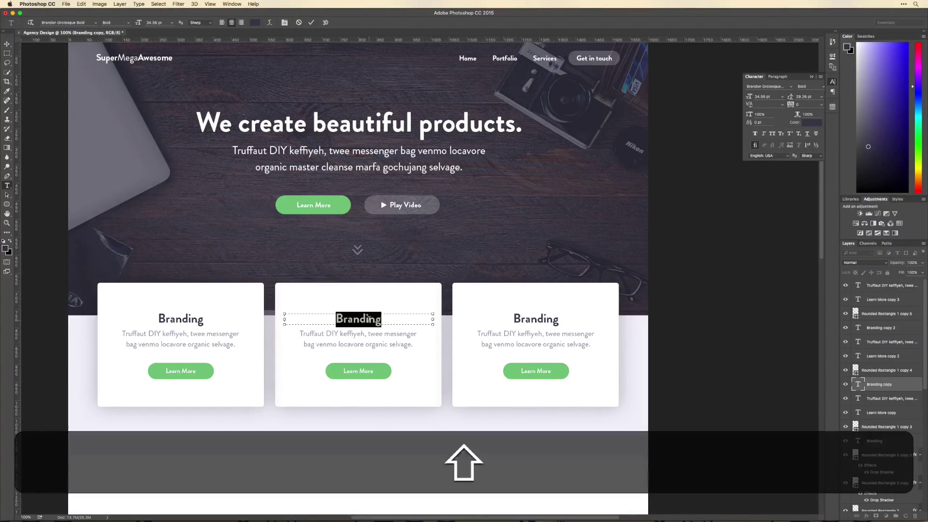
pyautogui.write('UI/UX Design')
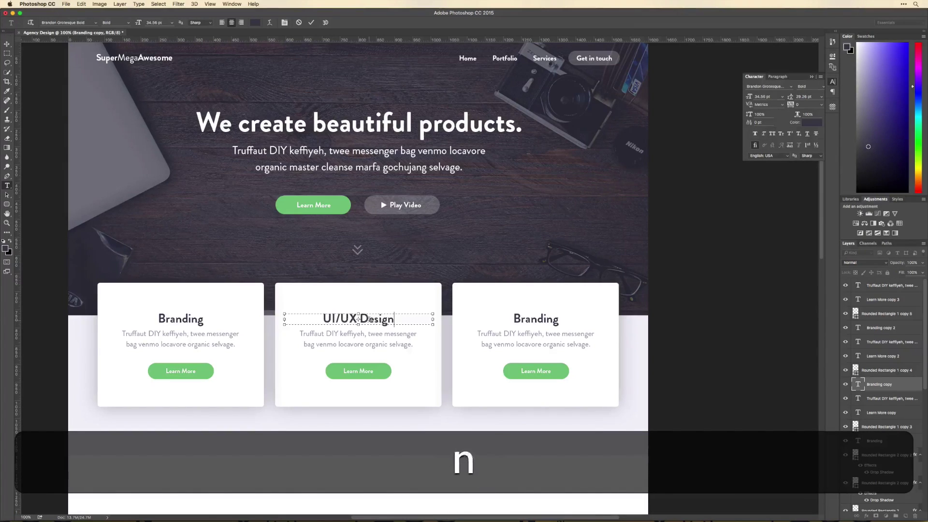
pyautogui.press('super+Return')
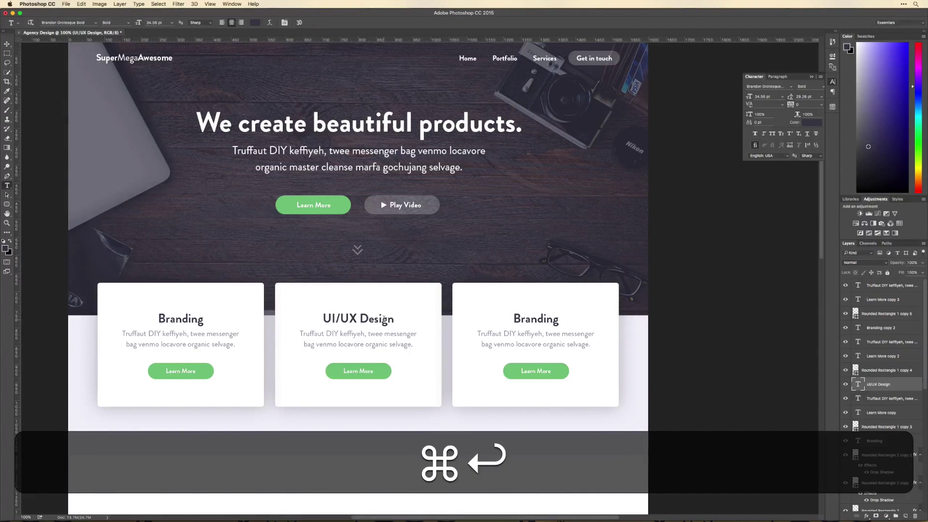
# Change the third card's heading to "Brand Research".
pyautogui.click(529, 318)
pyautogui.press('super+a')
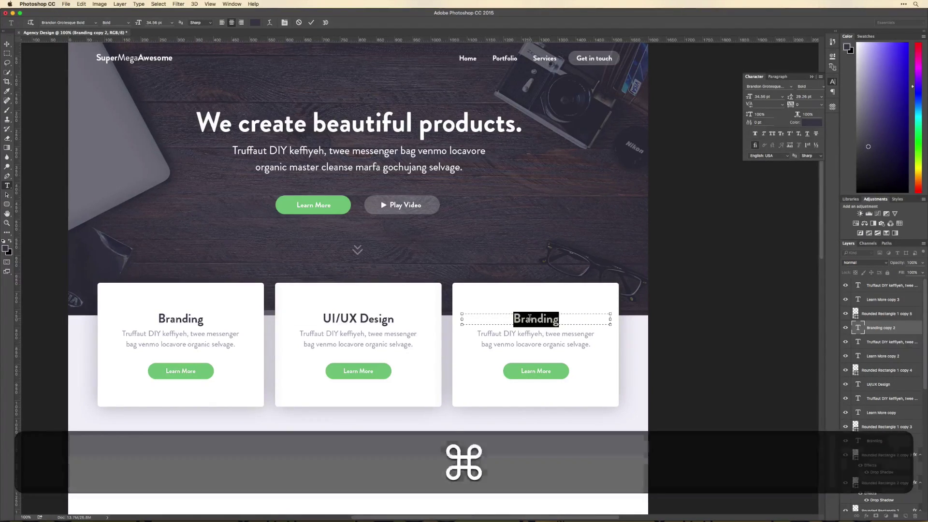
pyautogui.write('Brand ')
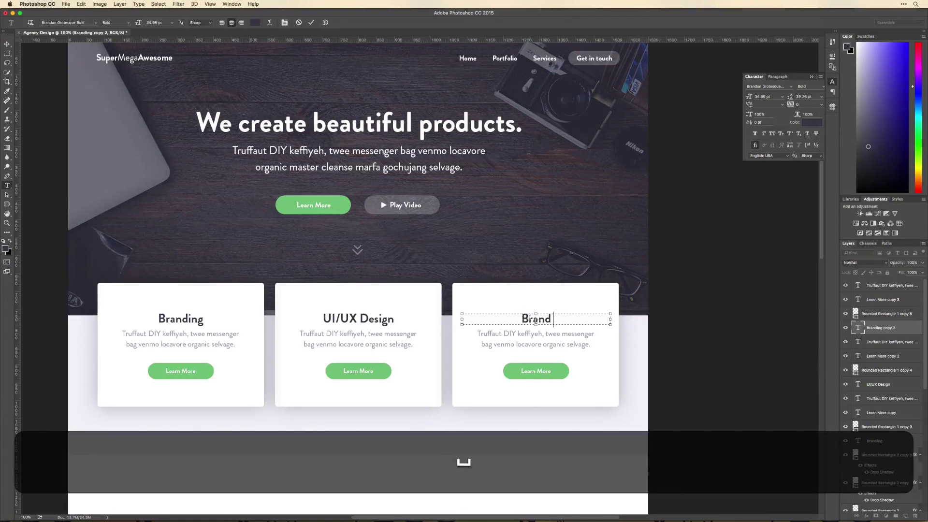
pyautogui.write('Research')
pyautogui.press('super+Return')
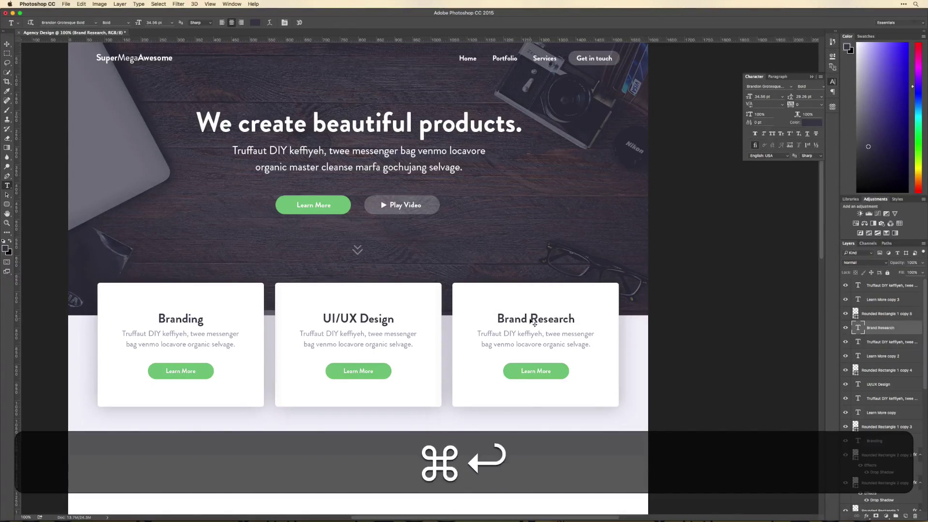
# Replace the third card's heading with "Development".
pyautogui.press('super+v')
pyautogui.press('t')
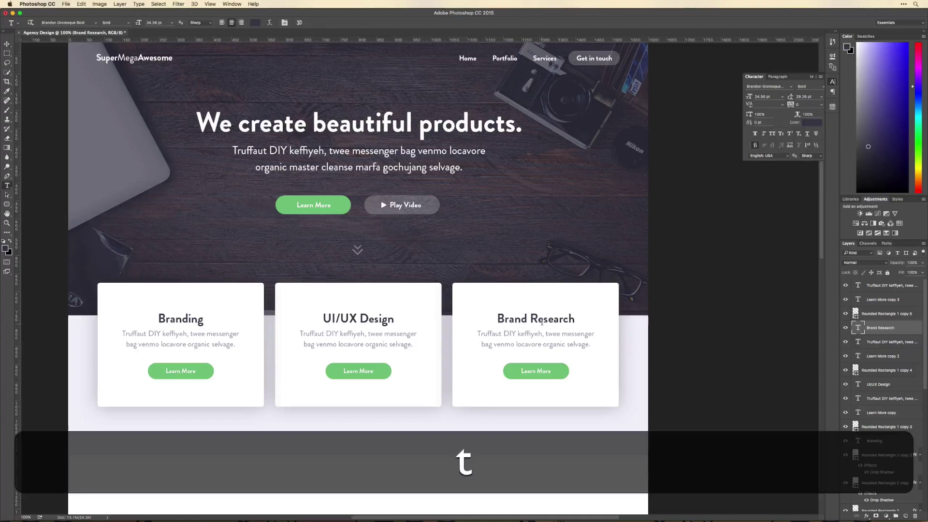
pyautogui.click(542, 322)
pyautogui.press('super+a')
pyautogui.write('De')
pyautogui.write('oper')
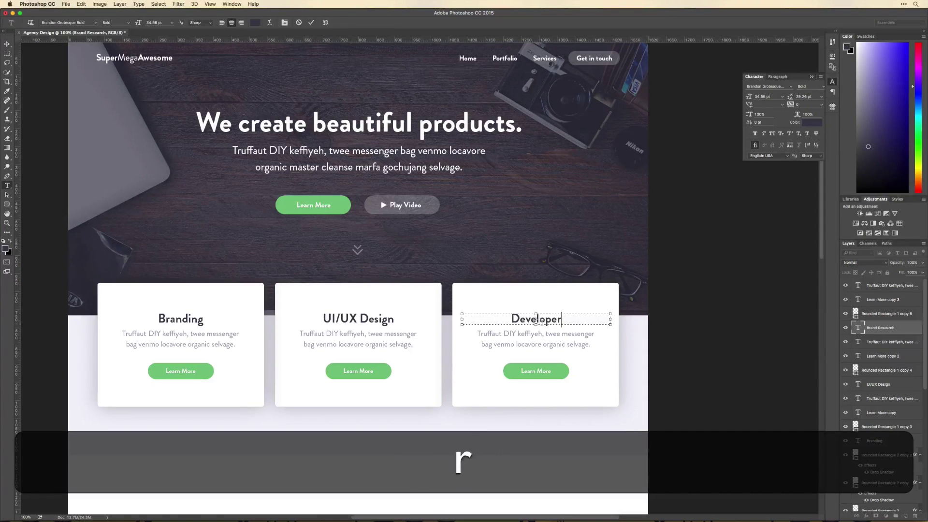
pyautogui.press('BackSpace')
pyautogui.press('BackSpace')
pyautogui.write('ment')
pyautogui.press('super+t')
pyautogui.press('BackSpace')
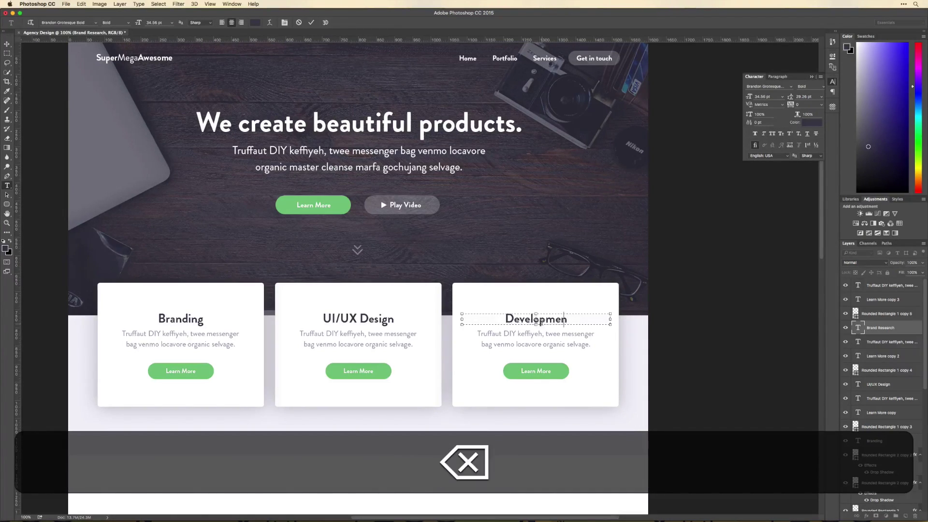
pyautogui.write('p')
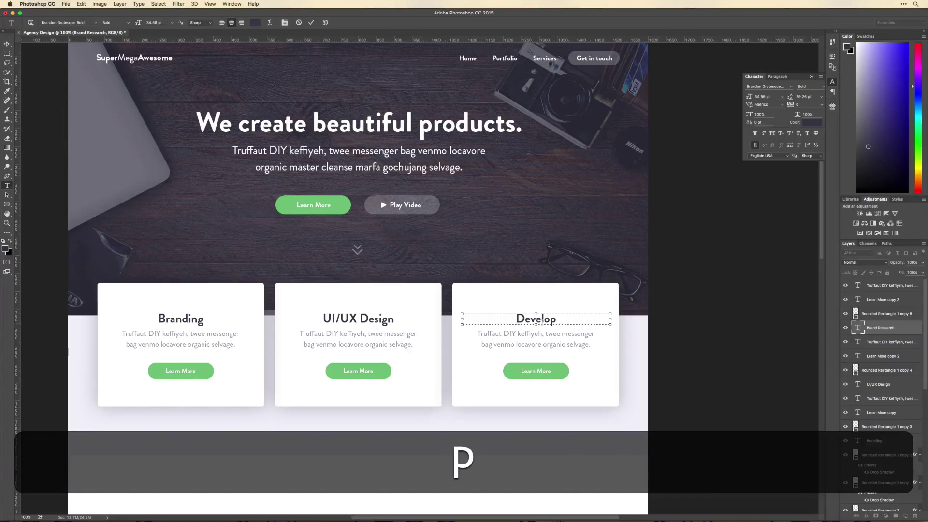
pyautogui.write('ment')
pyautogui.press('super+t')
pyautogui.press('super+Return')
# Group all layers of the Branding card and name the group "Callout 1".
pyautogui.press('super+space')
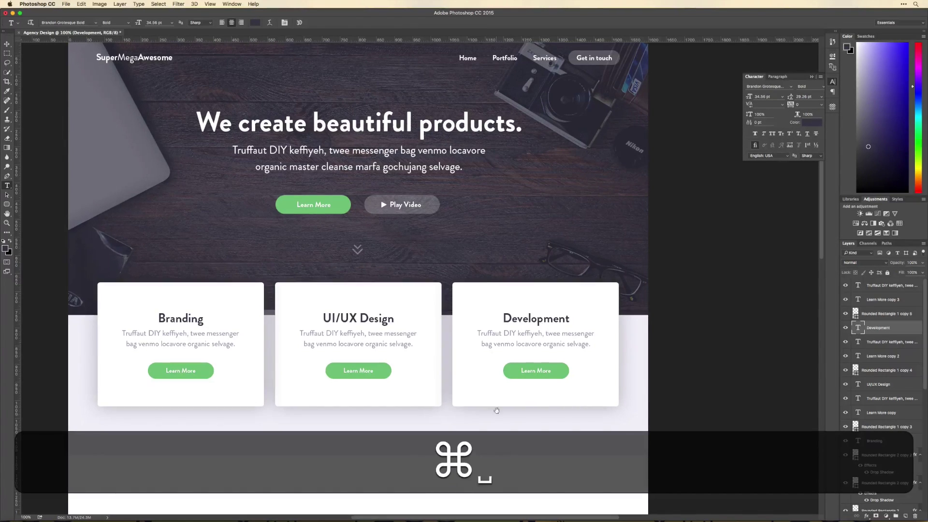
pyautogui.moveTo(496, 410); pyautogui.dragTo(516, 416)
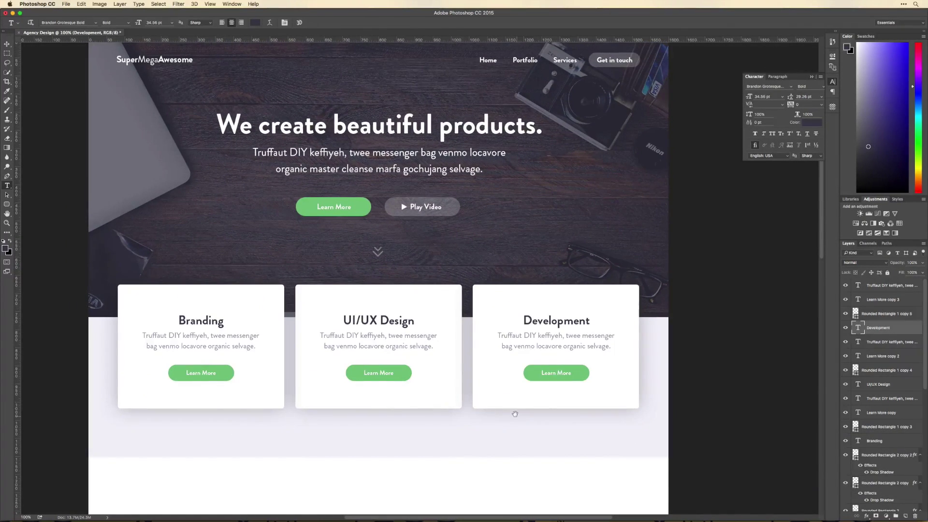
pyautogui.press('super+minus')
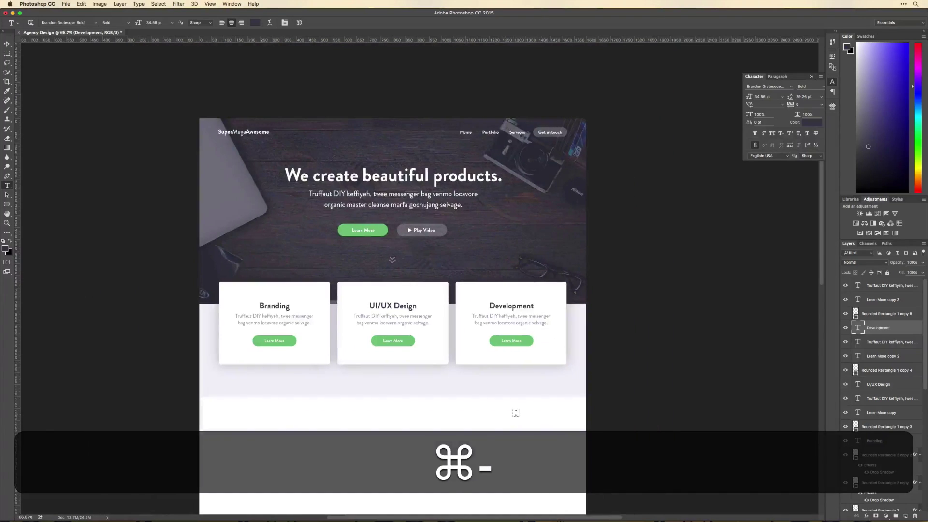
pyautogui.press('v')
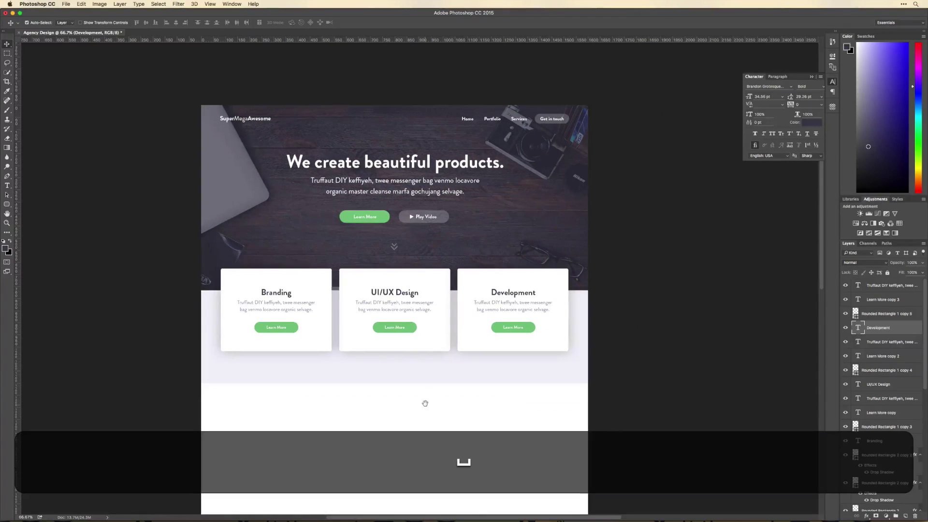
pyautogui.scroll(-3, 430, 343)
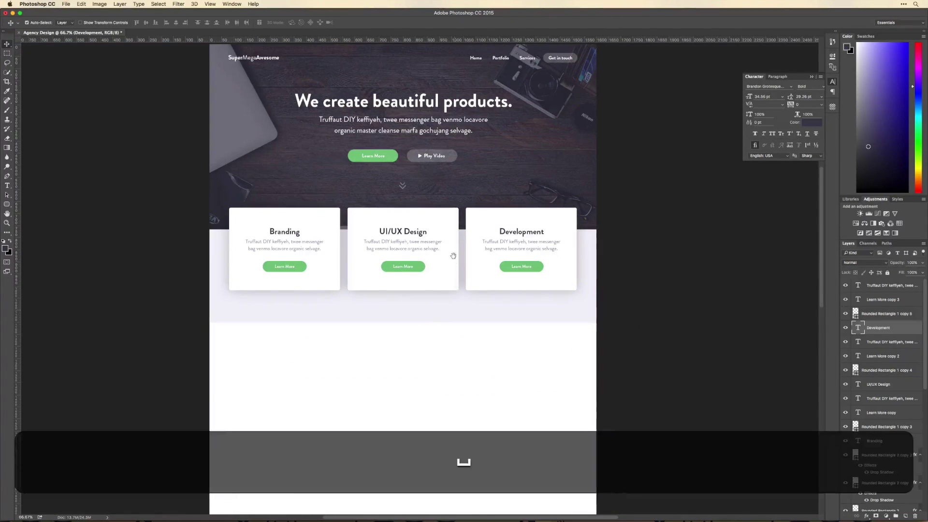
pyautogui.moveTo(451, 263); pyautogui.dragTo(482, 284)
pyautogui.press('super+equal')
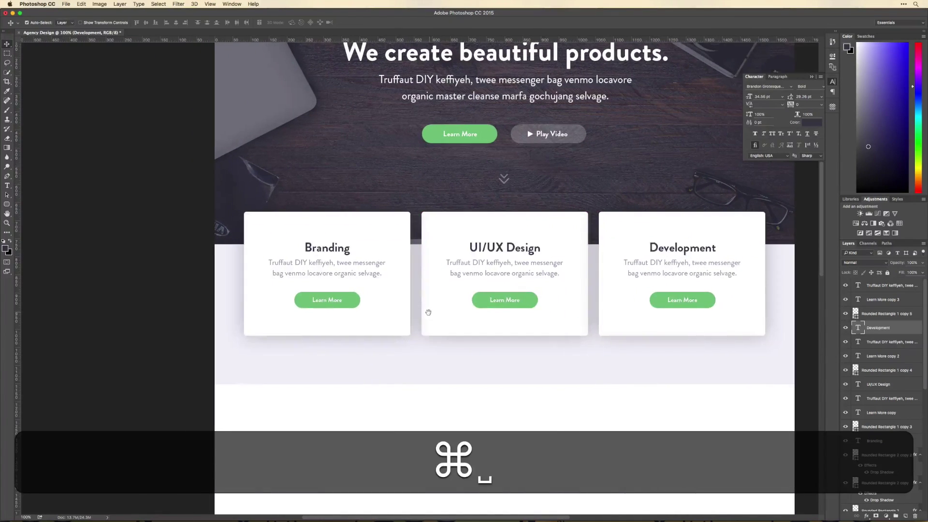
pyautogui.moveTo(272, 357); pyautogui.dragTo(371, 208)
pyautogui.press('super+g')
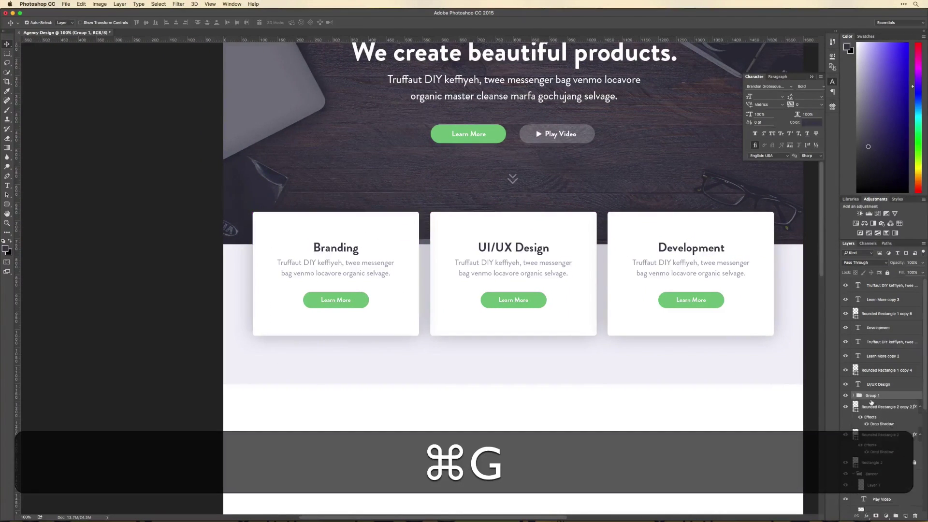
pyautogui.write('C')
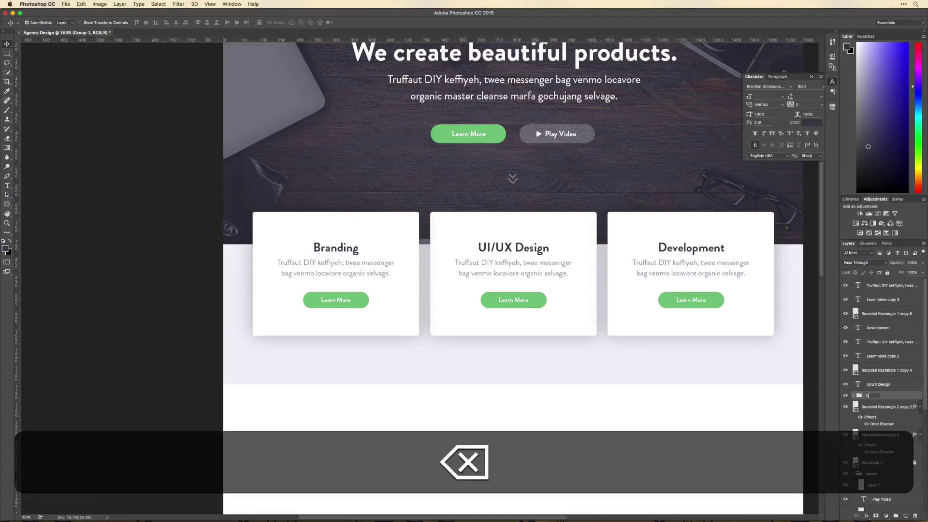
pyautogui.write('allout 1')
pyautogui.press('Return')
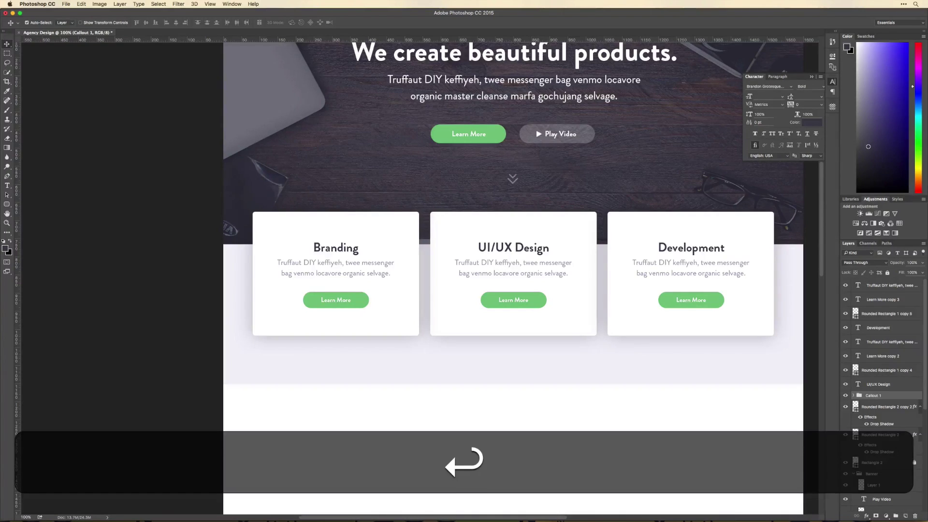
# Group all layers of the UI/UX Design card and name the group "Callout 2".
pyautogui.moveTo(534, 352); pyautogui.dragTo(474, 342)
pyautogui.press('super+g')
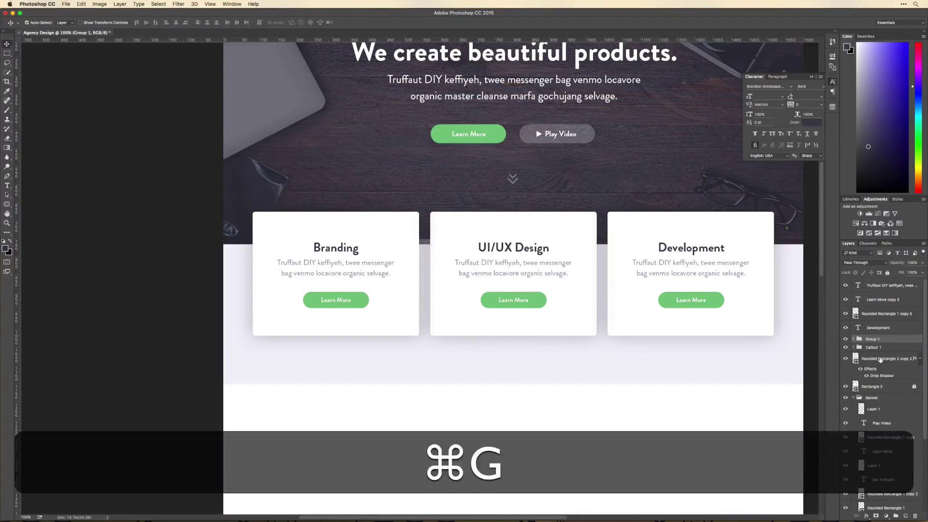
pyautogui.doubleClick(870, 339)
pyautogui.write('Callou')
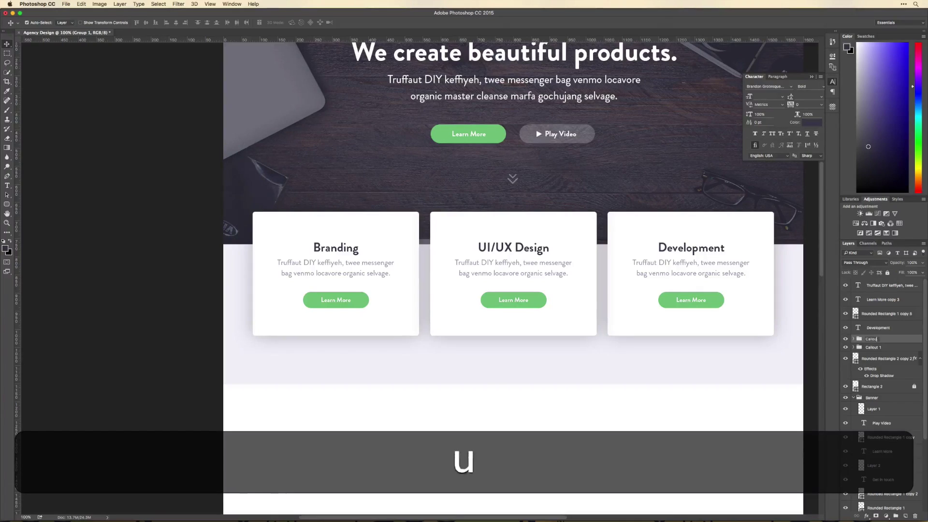
pyautogui.write('t 2')
pyautogui.press('Return')
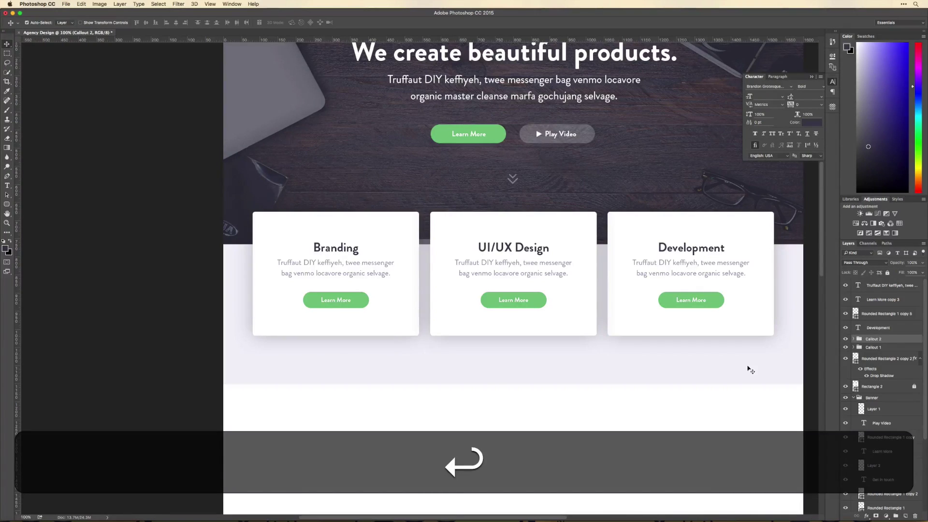
# Group all layers of the Development card and name the group "Callout 3".
pyautogui.moveTo(751, 370); pyautogui.dragTo(663, 213)
pyautogui.press('super+g')
pyautogui.doubleClick(874, 282)
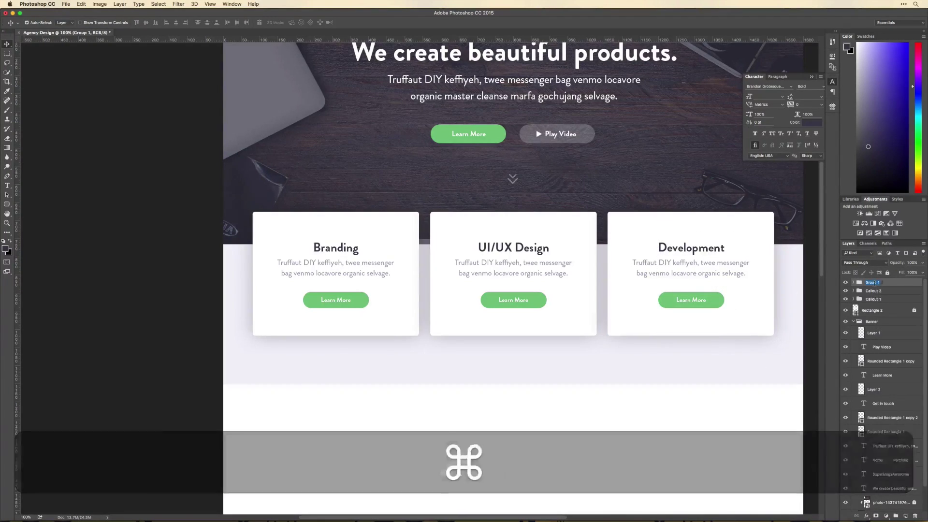
pyautogui.write('Callout 3')
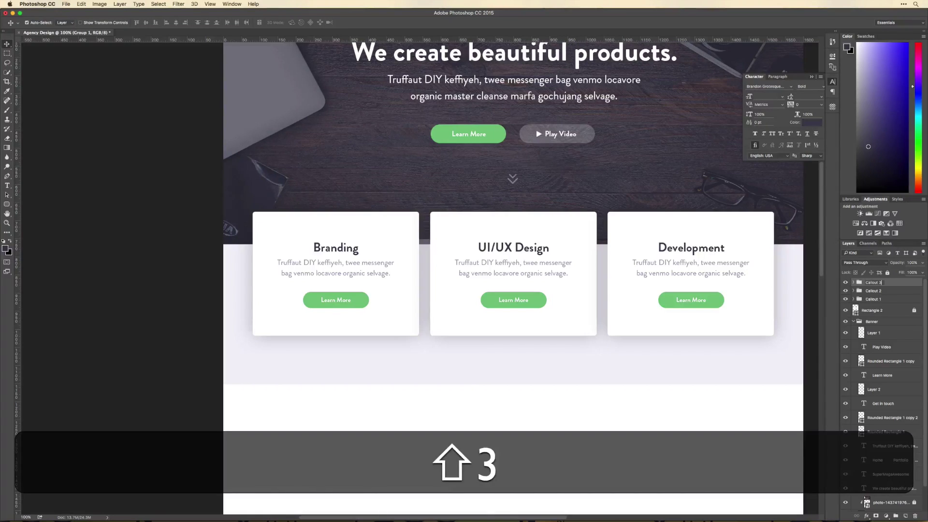
pyautogui.press('Return')
# Group the three callout groups together and name the new group "Services".
pyautogui.keyDown('shift'); pyautogui.click(877, 299); pyautogui.keyUp('shift')
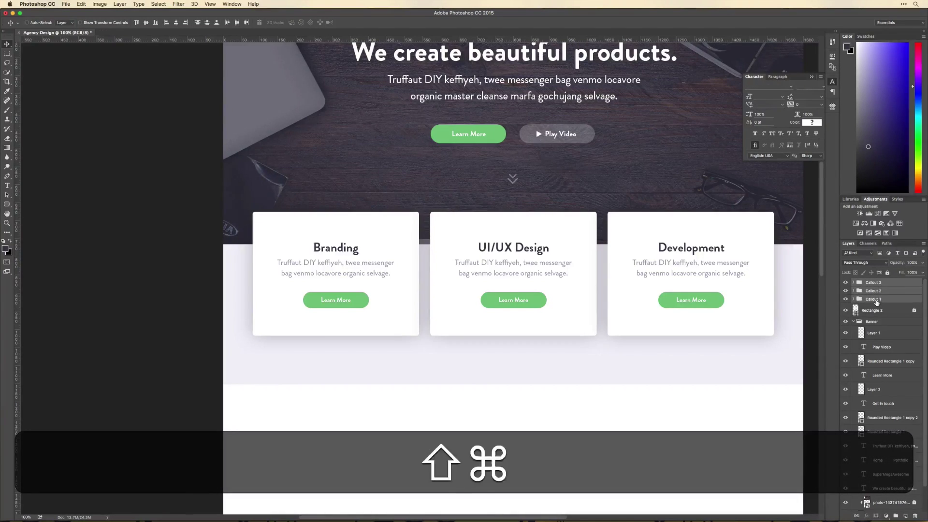
pyautogui.press('super+g')
pyautogui.doubleClick(875, 282)
pyautogui.write('Services')
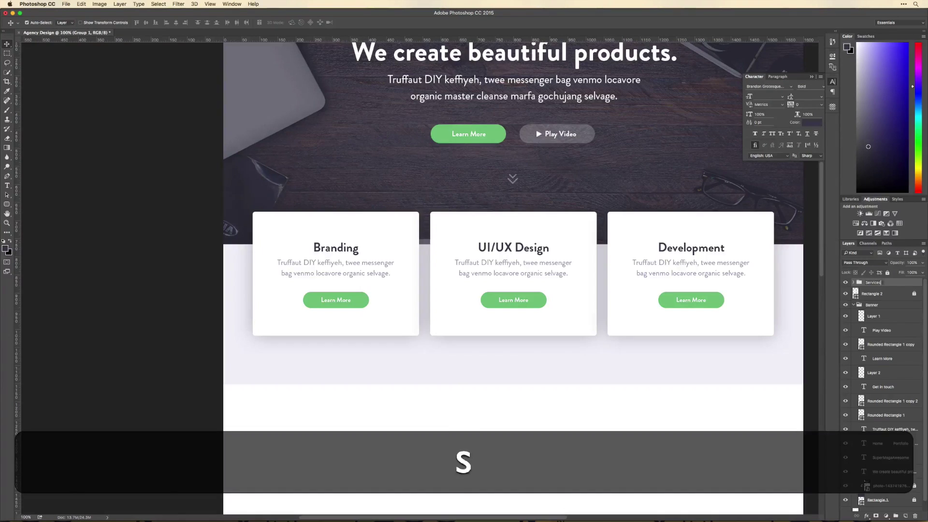
pyautogui.press('Return')
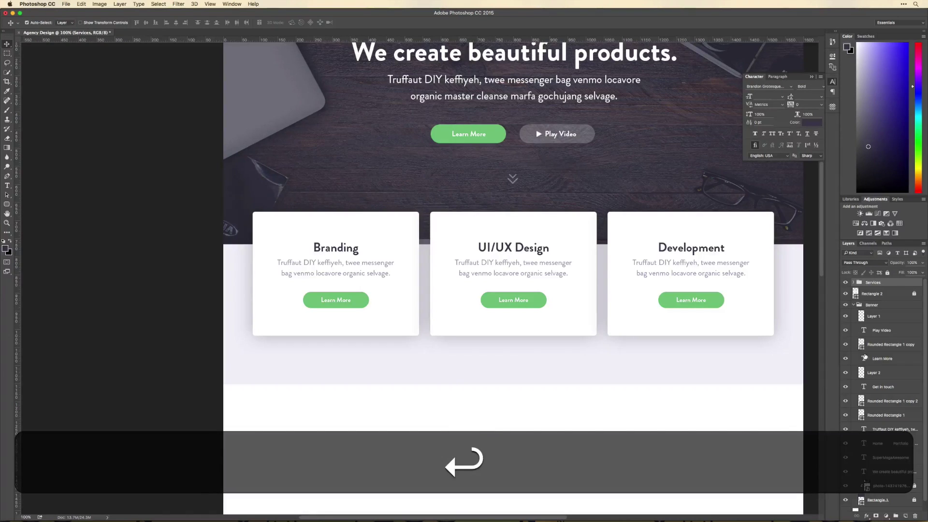
# Move the pale services background rectangle into the Services group below Callout 1, leaving the Banner and Services groups collapsed.
pyautogui.click(853, 305)
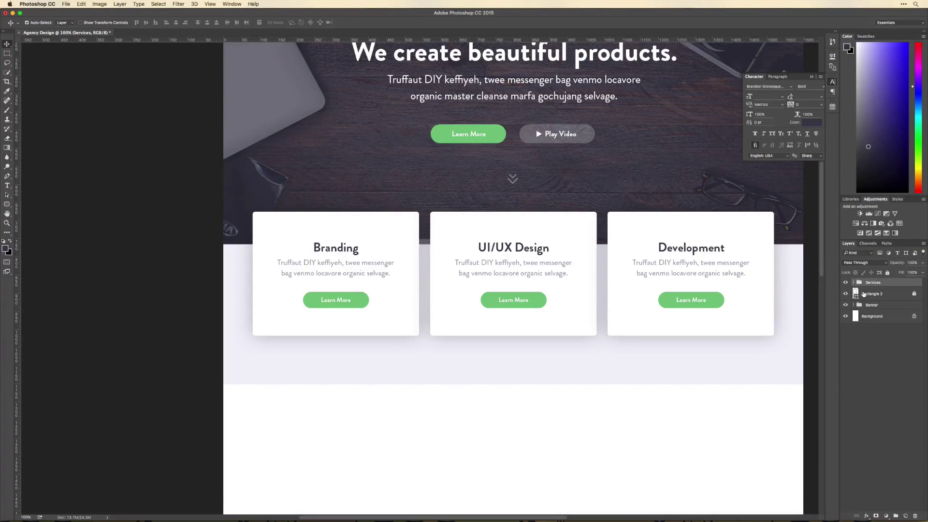
pyautogui.moveTo(863, 293); pyautogui.dragTo(877, 323)
pyautogui.click(853, 283)
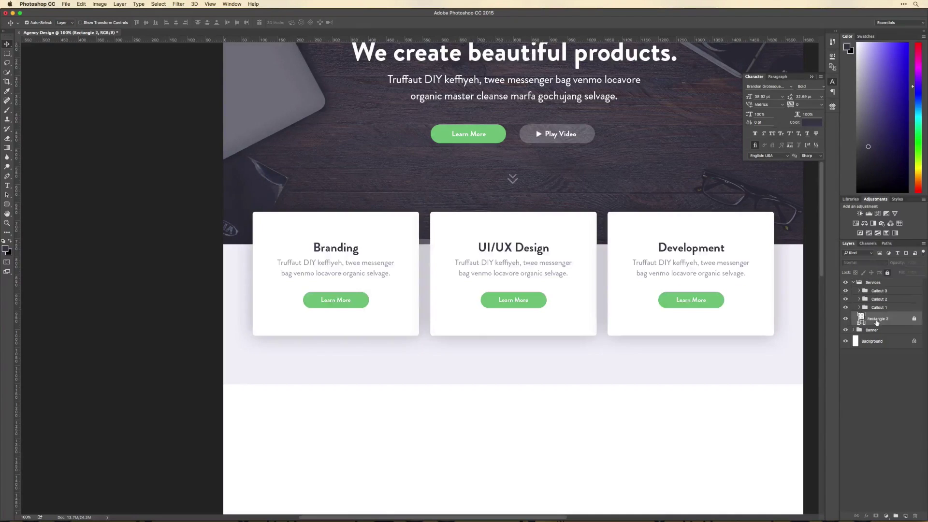
pyautogui.click(845, 283)
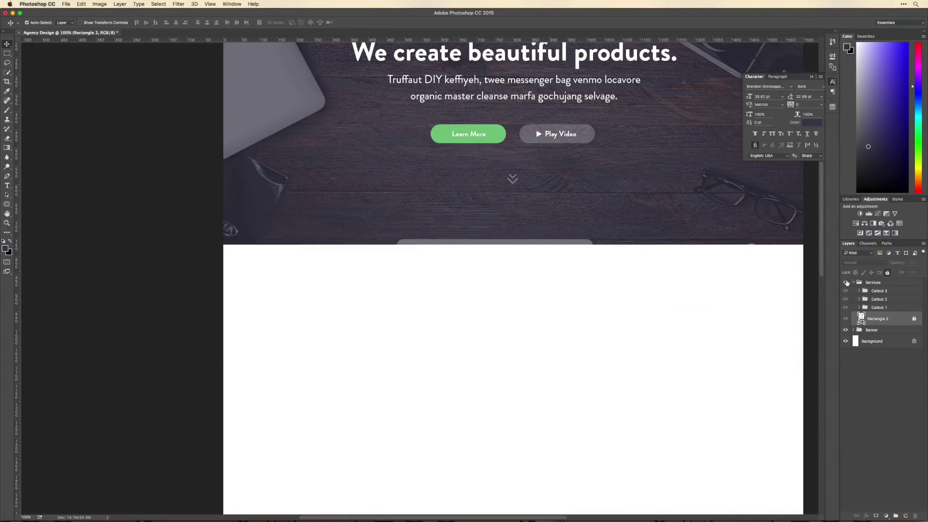
pyautogui.click(845, 282)
pyautogui.click(854, 283)
pyautogui.moveTo(613, 272); pyautogui.dragTo(538, 371)
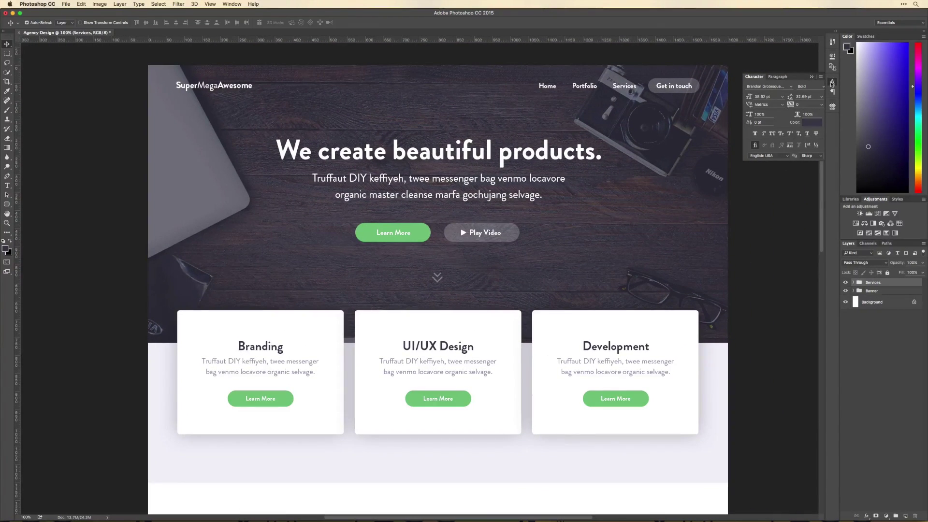
# Create a new layer group above Services and name it "Previous Work".
pyautogui.click(832, 83)
pyautogui.moveTo(648, 355); pyautogui.dragTo(618, 264)
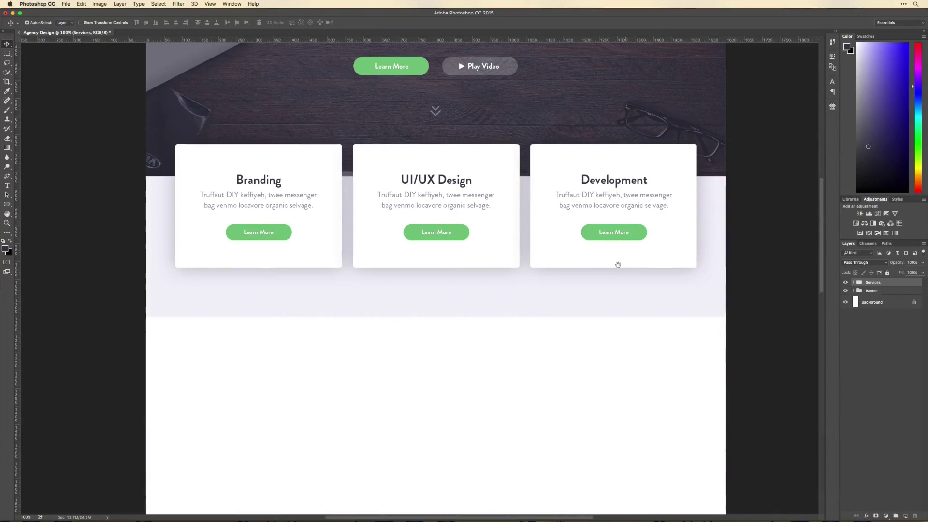
pyautogui.click(897, 515)
pyautogui.write('Port')
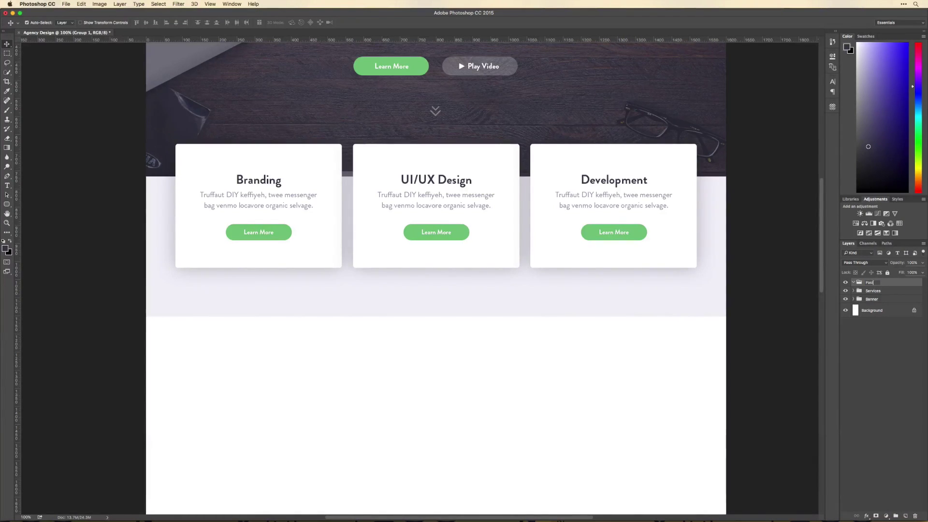
pyautogui.press('BackSpace')
pyautogui.press('BackSpace')
pyautogui.press('BackSpace')
pyautogui.press('BackSpace')
pyautogui.write('Rrevious Work')
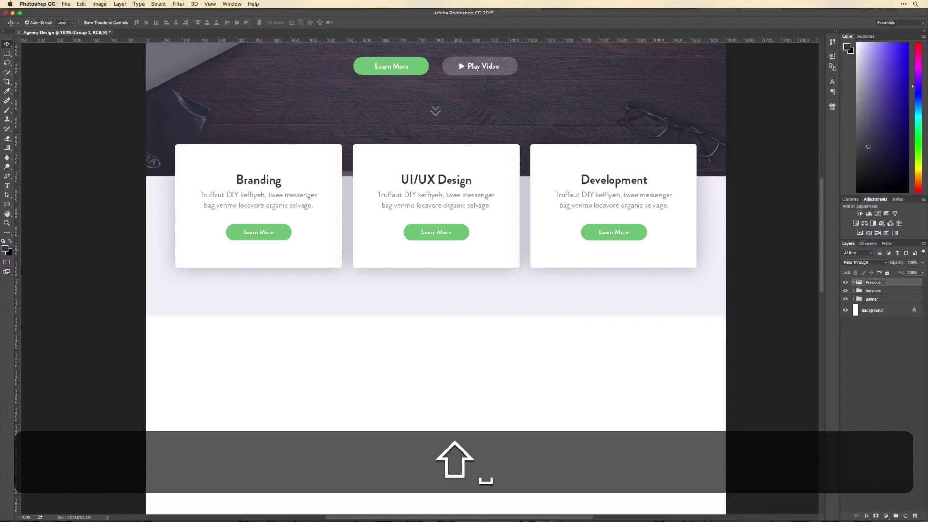
pyautogui.press('Return')
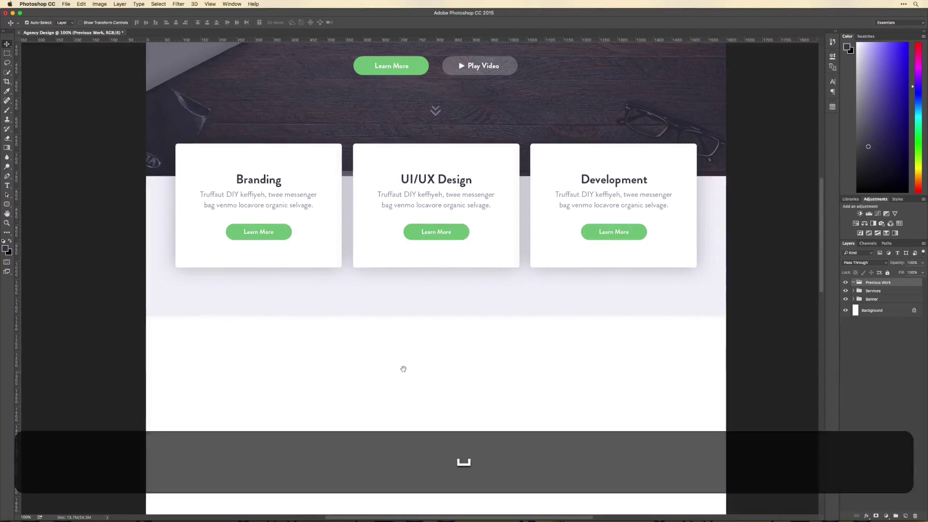
# Draw a dark rectangle about 1614 × 872 px across the full page width directly below the services section.
pyautogui.moveTo(401, 367); pyautogui.dragTo(372, 243)
pyautogui.press('super+minus')
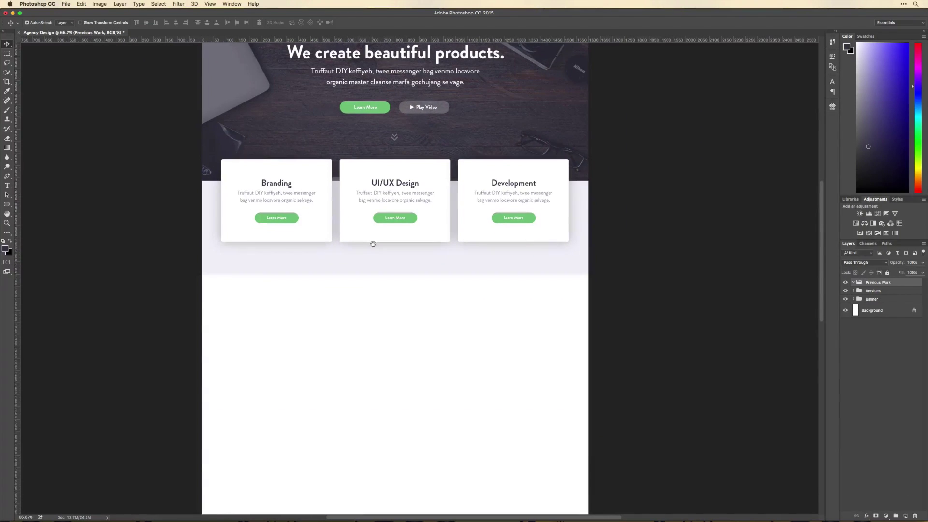
pyautogui.moveTo(7, 204); pyautogui.dragTo(39, 203)
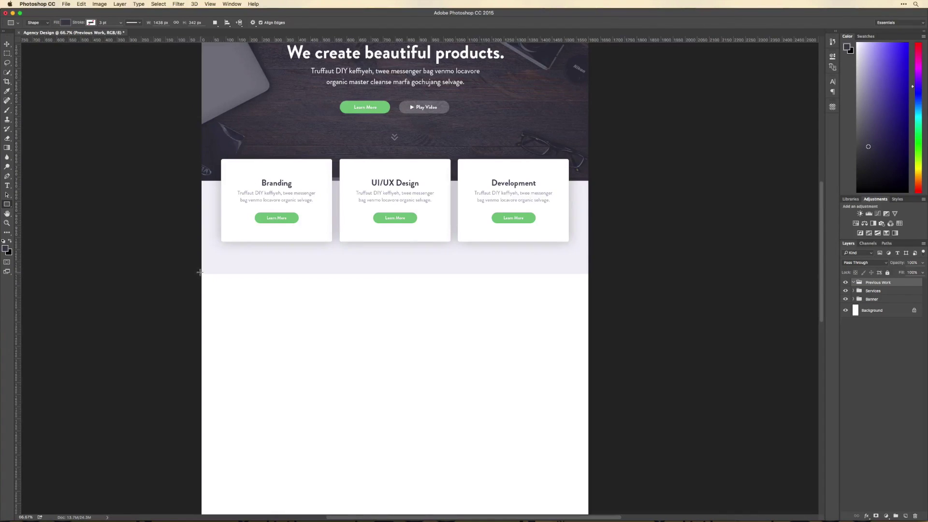
pyautogui.moveTo(200, 272); pyautogui.dragTo(590, 483)
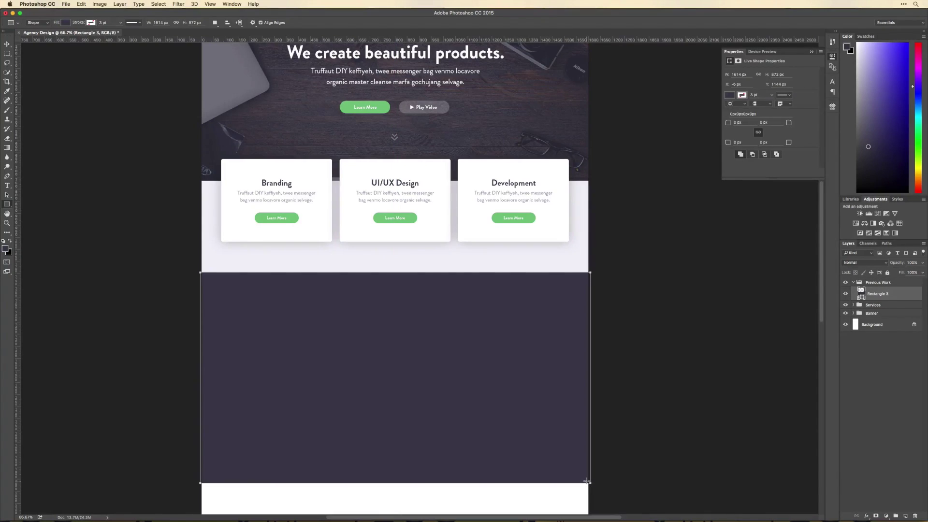
# Copy the banner headline "We create beautiful products." into the upper part of the dark section.
pyautogui.press('v')
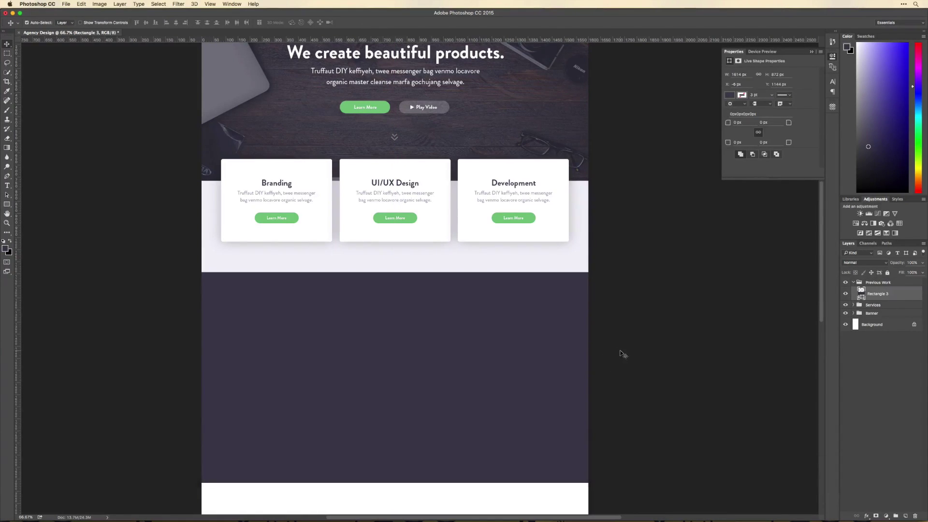
pyautogui.press('space')
pyautogui.moveTo(648, 286); pyautogui.dragTo(637, 284)
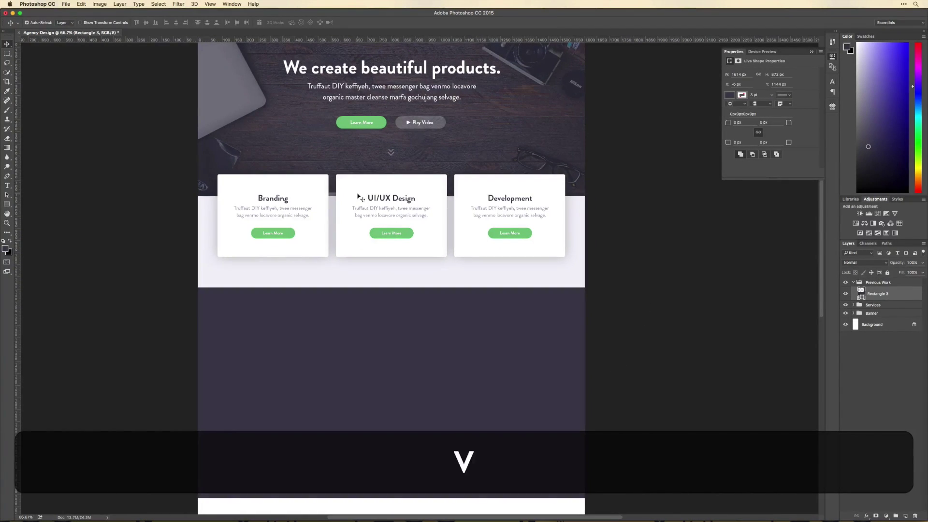
pyautogui.keyDown('alt'); pyautogui.click(384, 78); pyautogui.keyUp('alt')
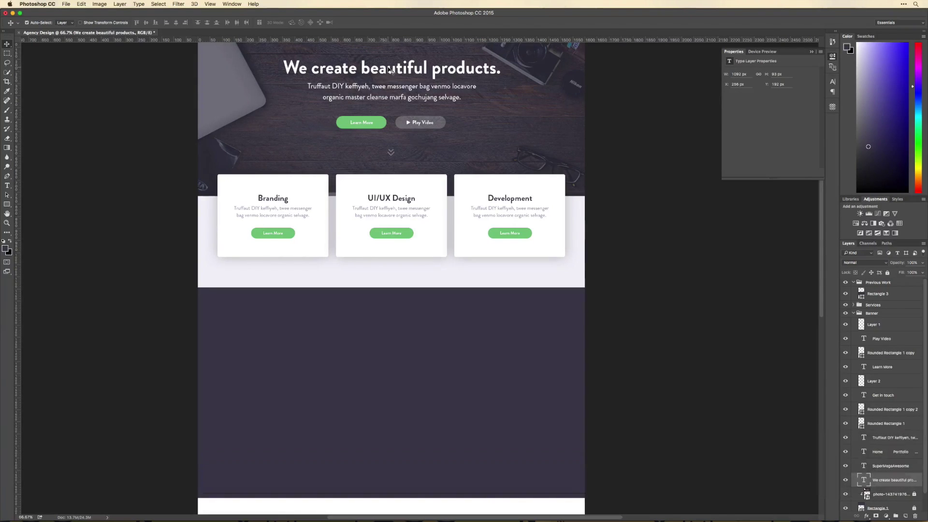
pyautogui.moveTo(407, 69); pyautogui.dragTo(408, 332)
# Scale the copied headline proportionally about its centre to about 77%.
pyautogui.press('super+t')
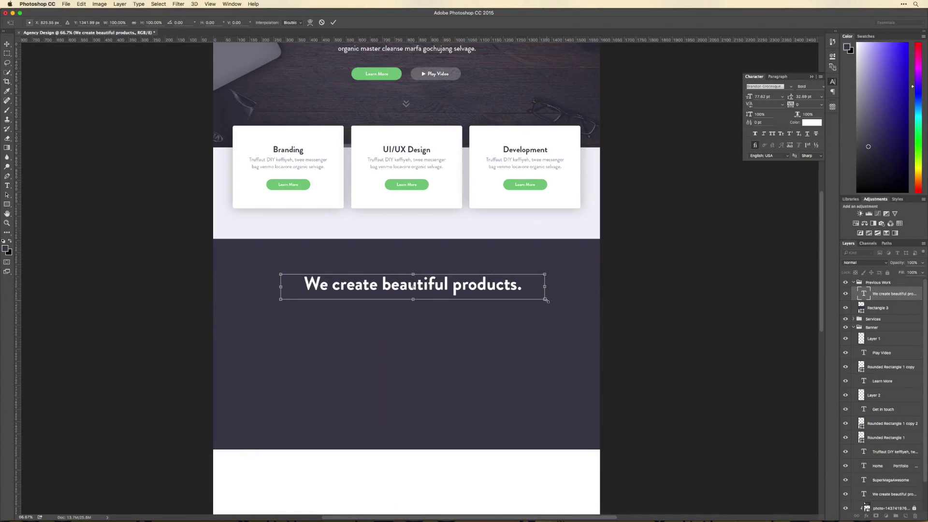
pyautogui.moveTo(546, 300); pyautogui.dragTo(516, 302)
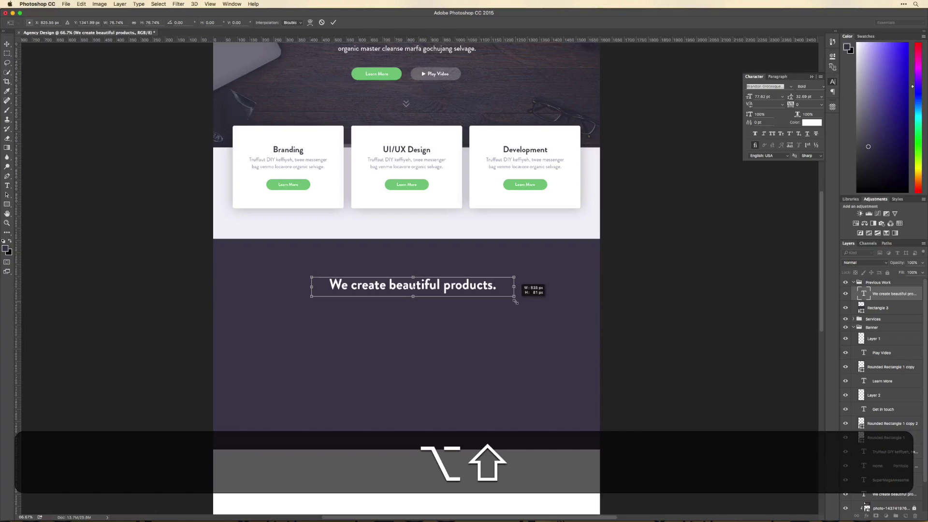
pyautogui.press('super+Return')
pyautogui.press('space')
pyautogui.moveTo(441, 124); pyautogui.dragTo(435, 232)
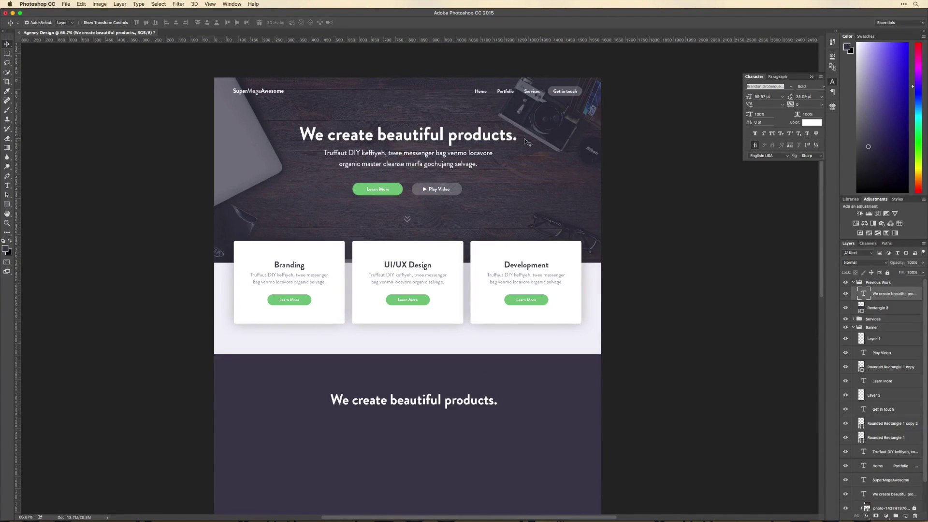
pyautogui.scroll(-5, 453, 283)
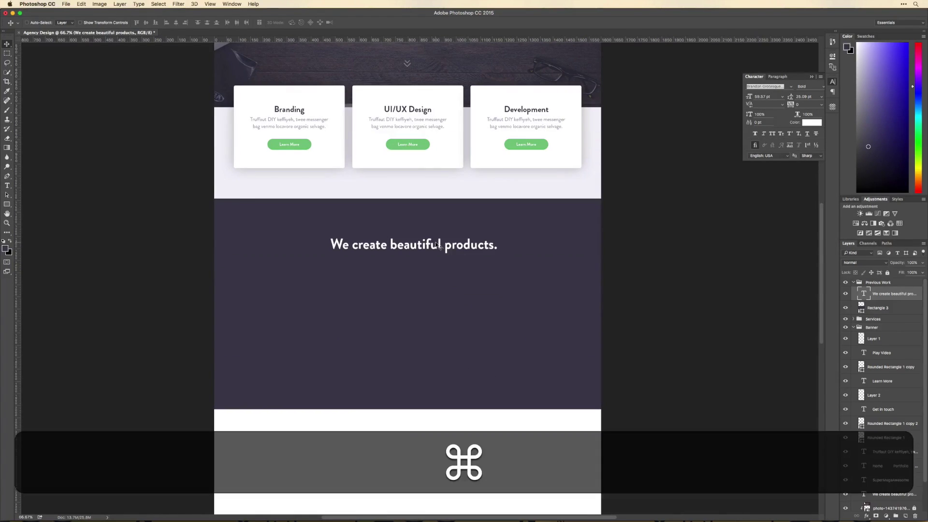
# Show the guides and centre the copied headline horizontally on the page's middle guide.
pyautogui.press('super+semicolon')
pyautogui.press('super+t')
pyautogui.press('super+shift+t')
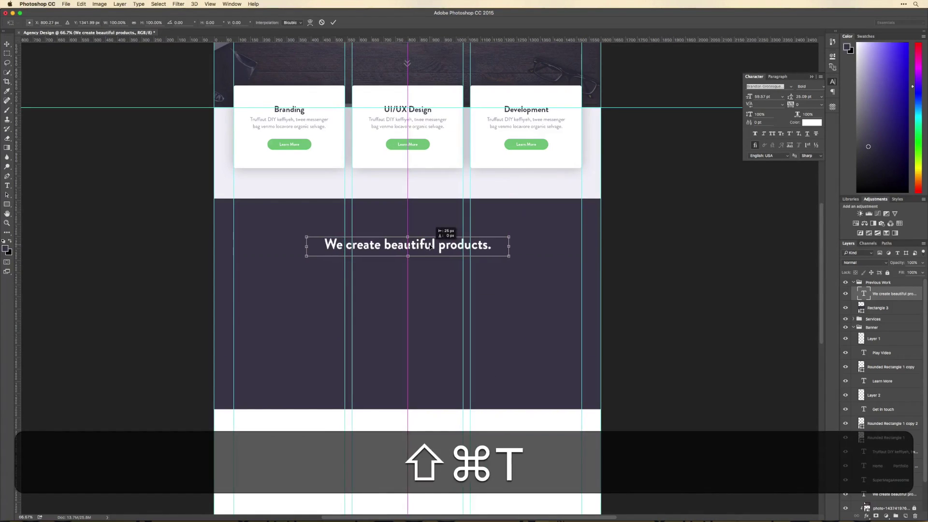
# Replace the copied headline's text with "Our work" and move it slightly upward in the dark section.
pyautogui.press('t')
pyautogui.click(430, 244)
pyautogui.press('super+a')
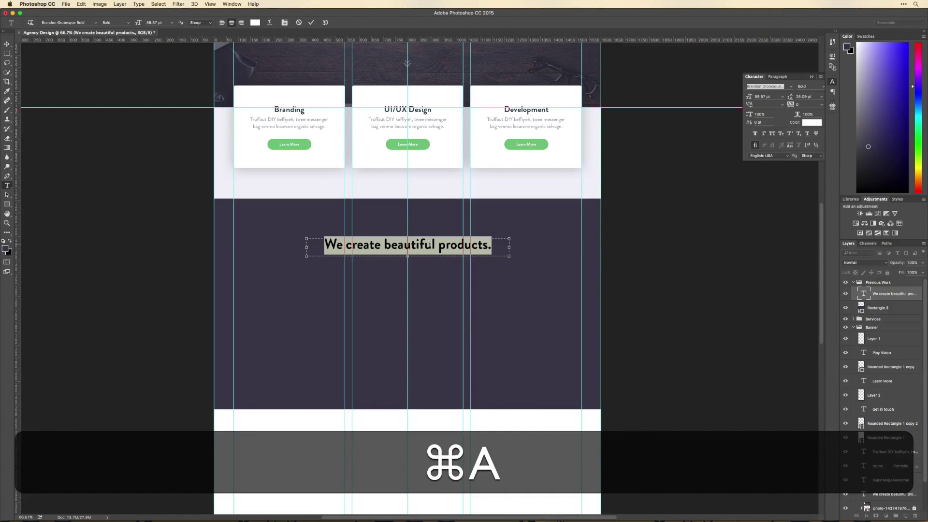
pyautogui.write('Our work')
pyautogui.press('super+Return')
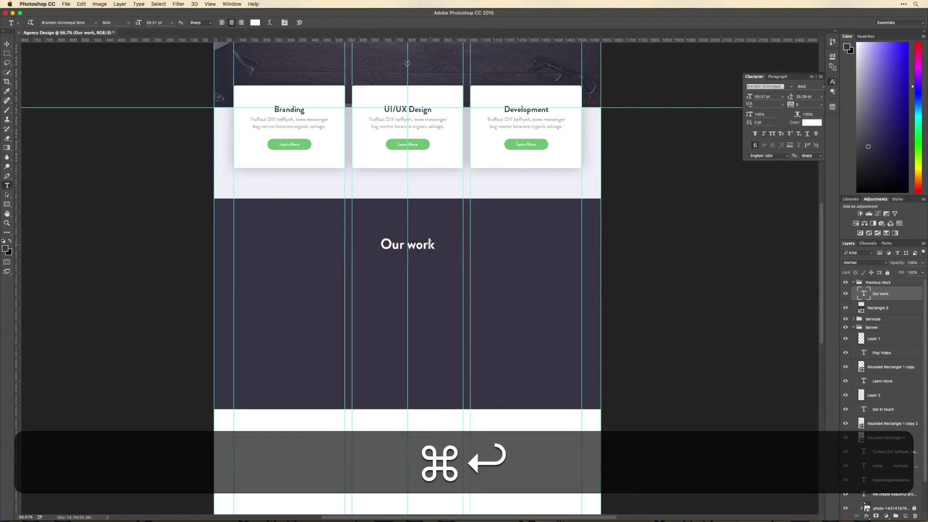
pyautogui.press('v')
pyautogui.moveTo(430, 244); pyautogui.dragTo(426, 239)
# Switch to Finder and open the Amazon, Apple, Google, Instagram, Netflix, Samsung and WordPress logo files from the Logos folder.
pyautogui.press('super+shift+Tab')
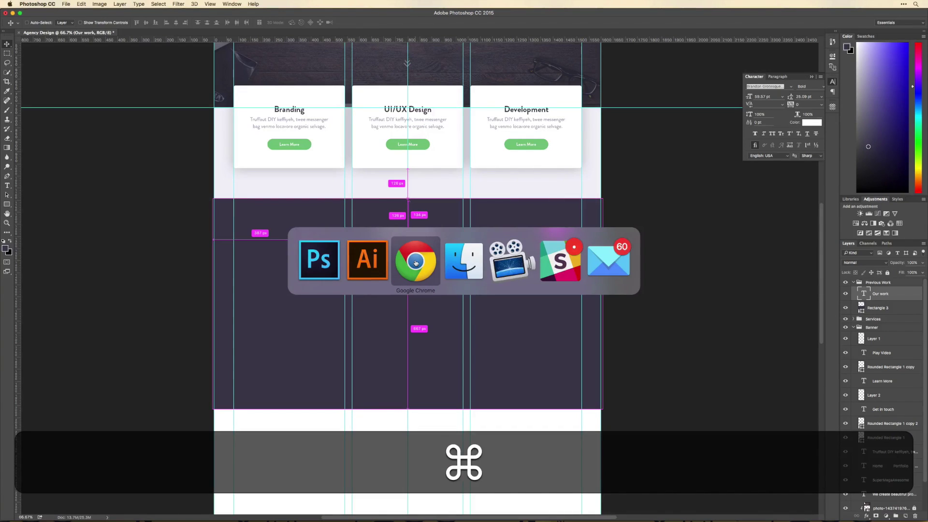
pyautogui.click(463, 260)
pyautogui.press('super+bracketleft')
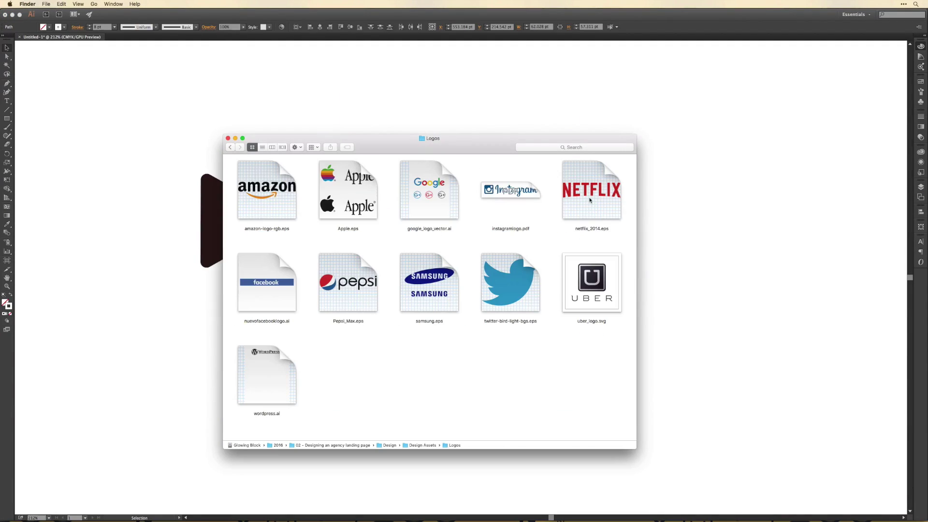
pyautogui.click(585, 186)
pyautogui.press('super')
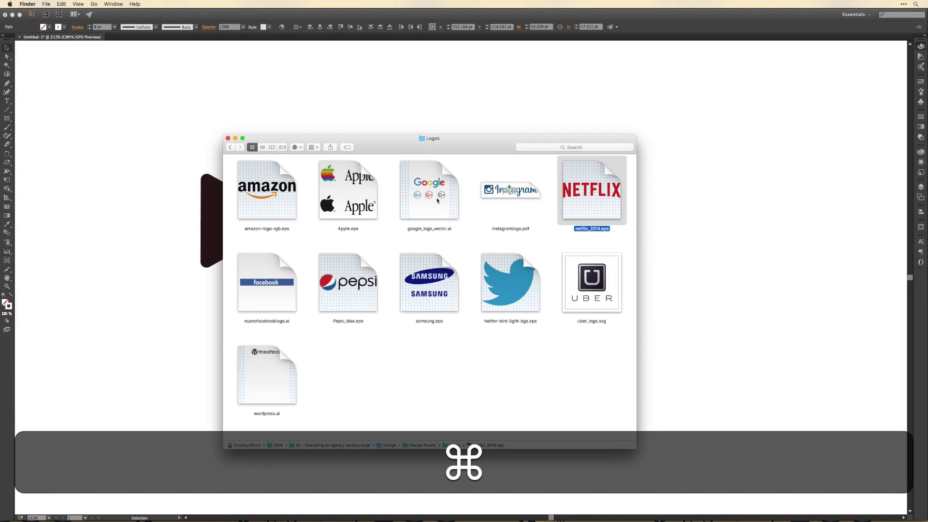
pyautogui.keyDown('super'); pyautogui.click(266, 188); pyautogui.keyUp('super')
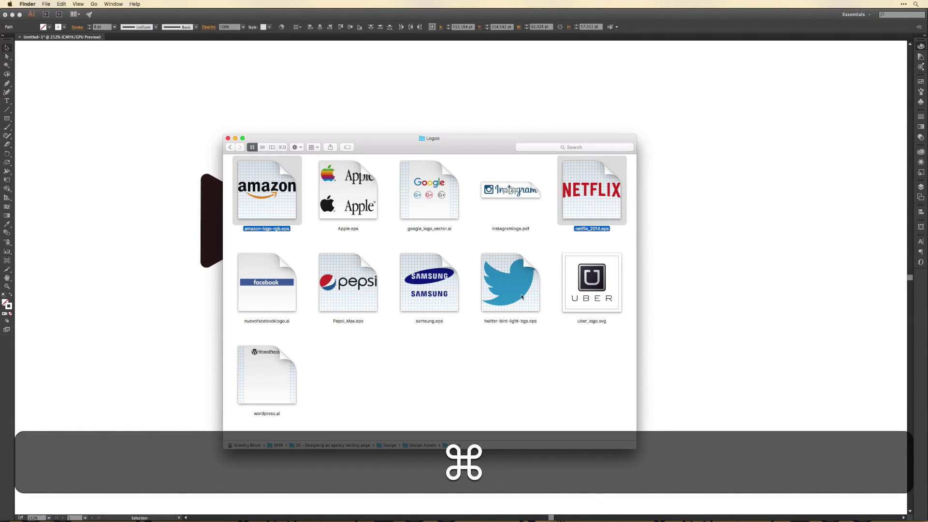
pyautogui.keyDown('super'); pyautogui.click(421, 284); pyautogui.keyUp('super')
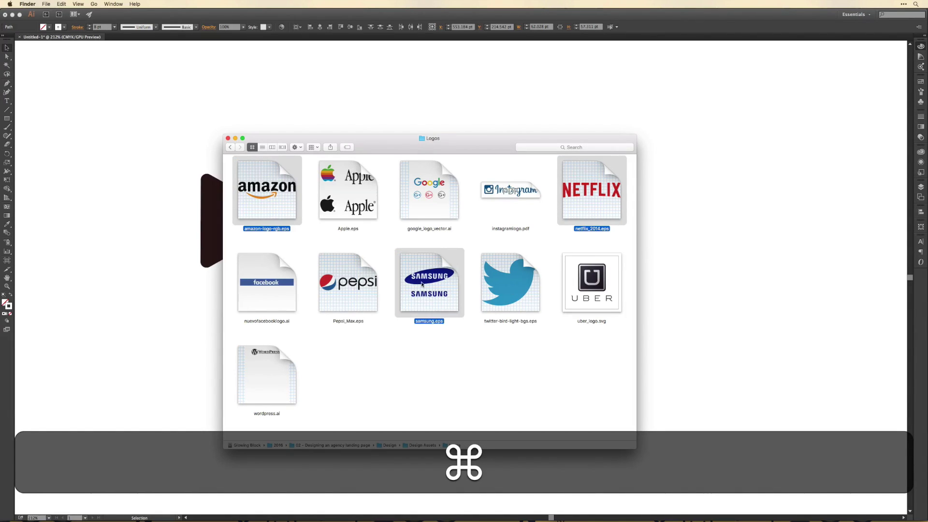
pyautogui.keyDown('super'); pyautogui.click(293, 362); pyautogui.keyUp('super')
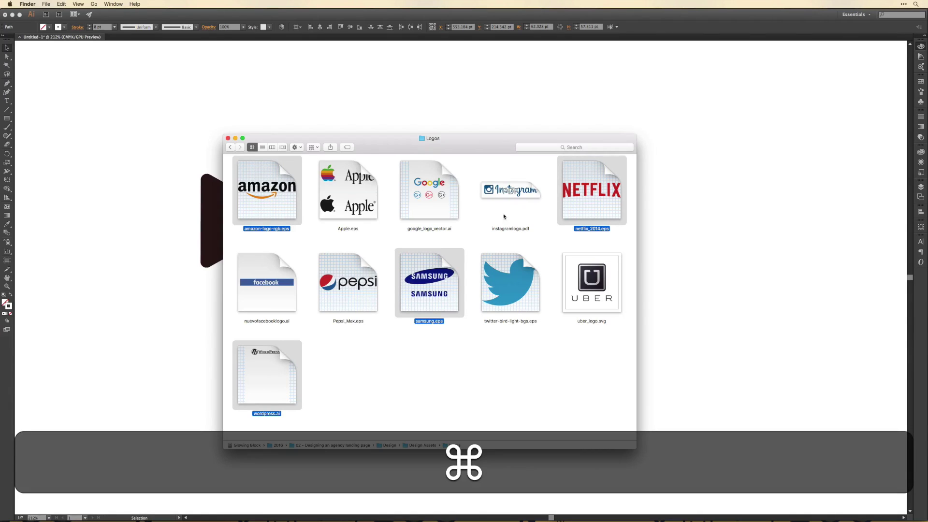
pyautogui.keyDown('super'); pyautogui.click(445, 193); pyautogui.keyUp('super')
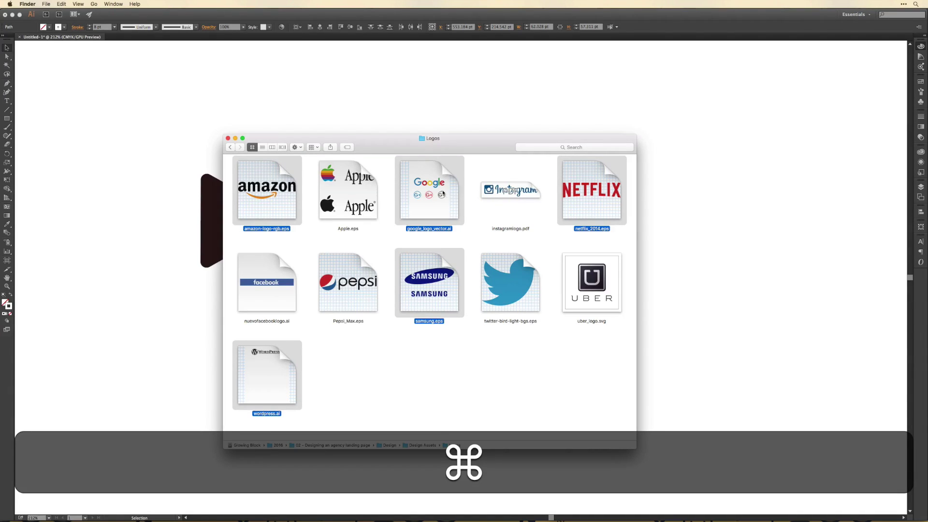
pyautogui.keyDown('super'); pyautogui.click(347, 191); pyautogui.keyUp('super')
pyautogui.keyDown('super'); pyautogui.click(510, 191); pyautogui.keyUp('super')
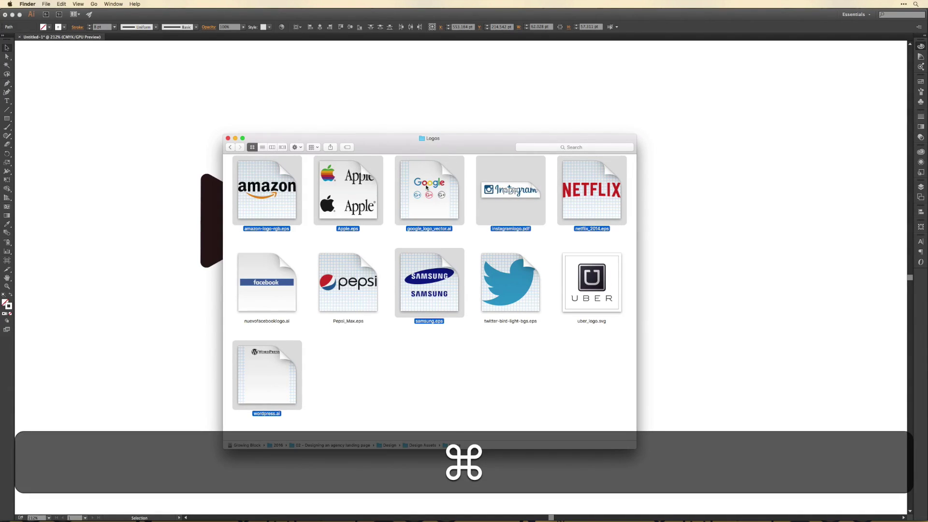
pyautogui.press('super+o')
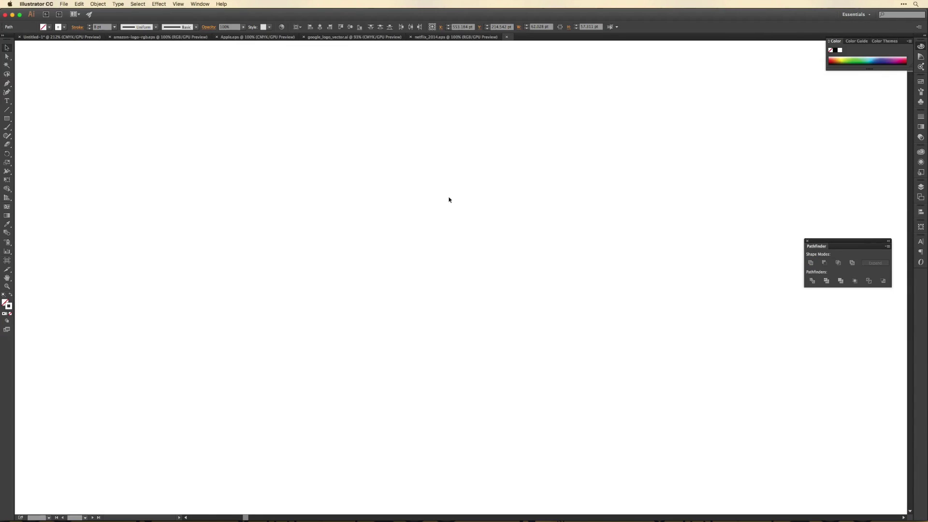
# Switch to Preview and close the Instagram logo PDF.
pyautogui.press('super+Tab')
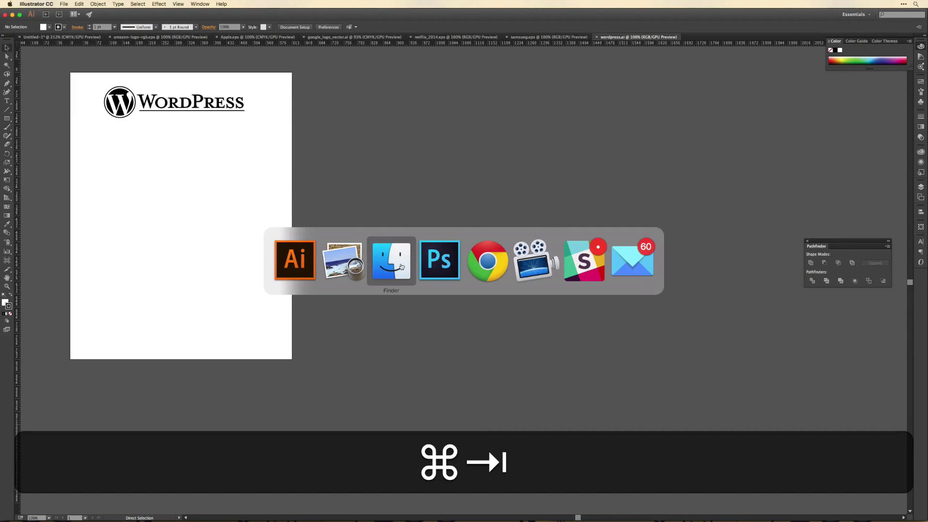
pyautogui.click(343, 261)
pyautogui.press('super+w')
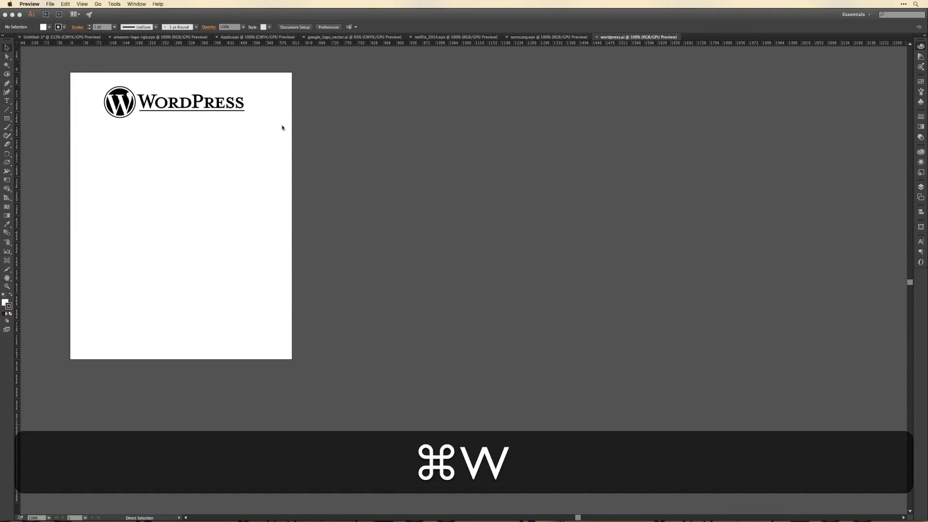
# Switch to Finder, open instagramlogo.pdf in Illustrator and delete the white background rectangle behind the logo.
pyautogui.press('super+Tab')
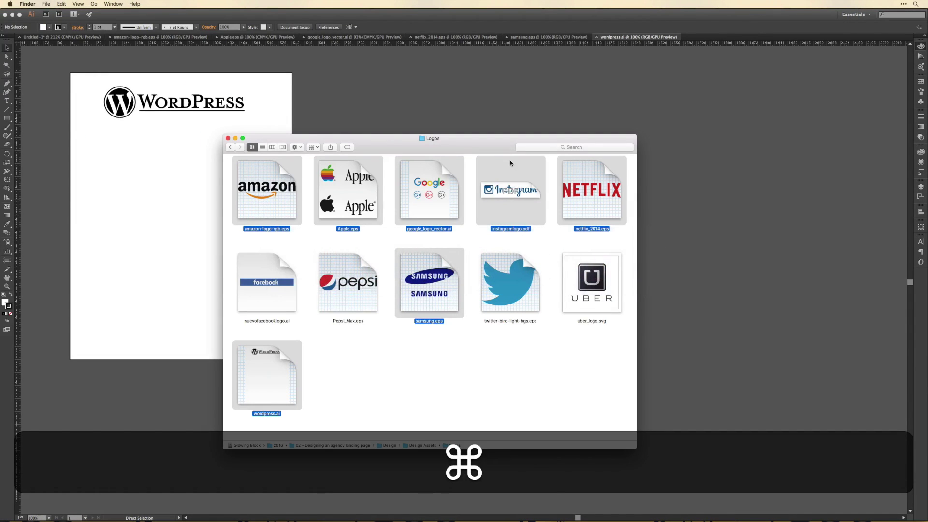
pyautogui.click(555, 232)
pyautogui.moveTo(511, 193); pyautogui.dragTo(319, 507)
pyautogui.click(401, 219)
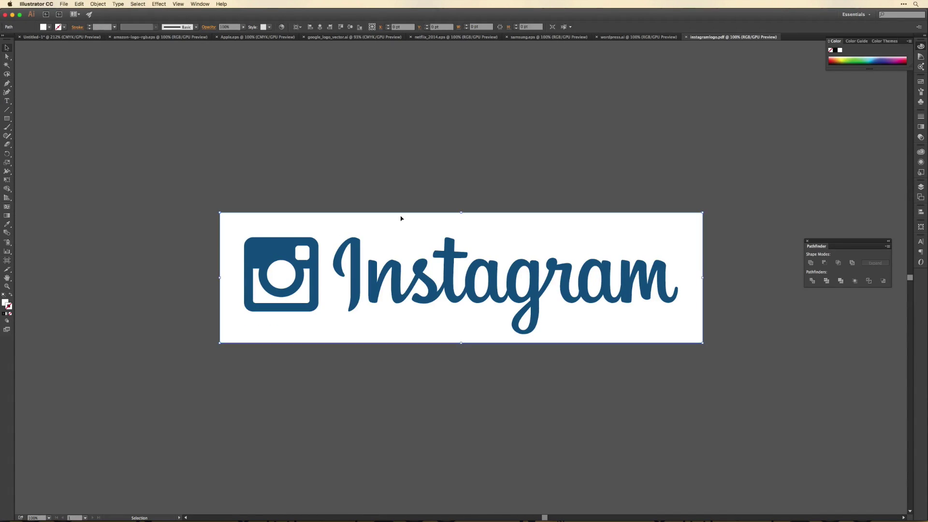
pyautogui.press('BackSpace')
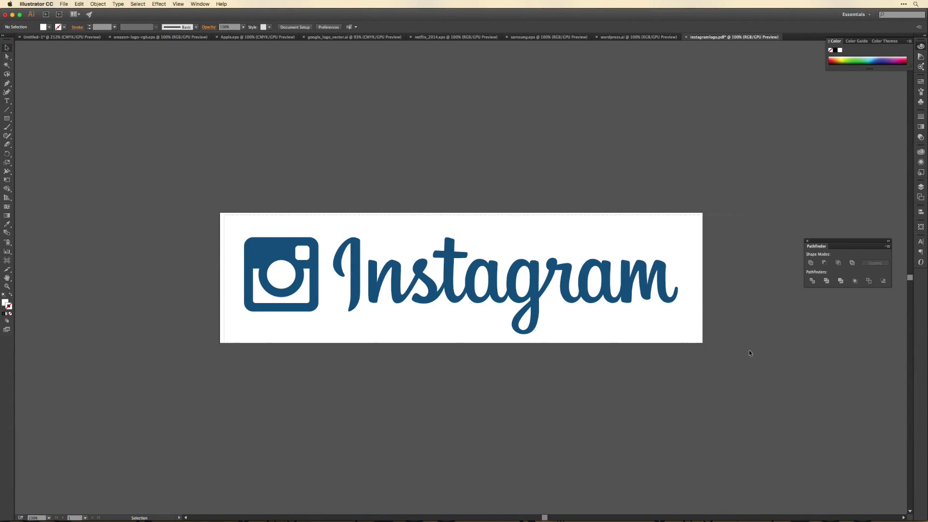
# Copy the whole Instagram logo artwork, switch to Photoshop and paste it into the Agency Design document.
pyautogui.moveTo(237, 228); pyautogui.dragTo(649, 333)
pyautogui.press('super+Tab')
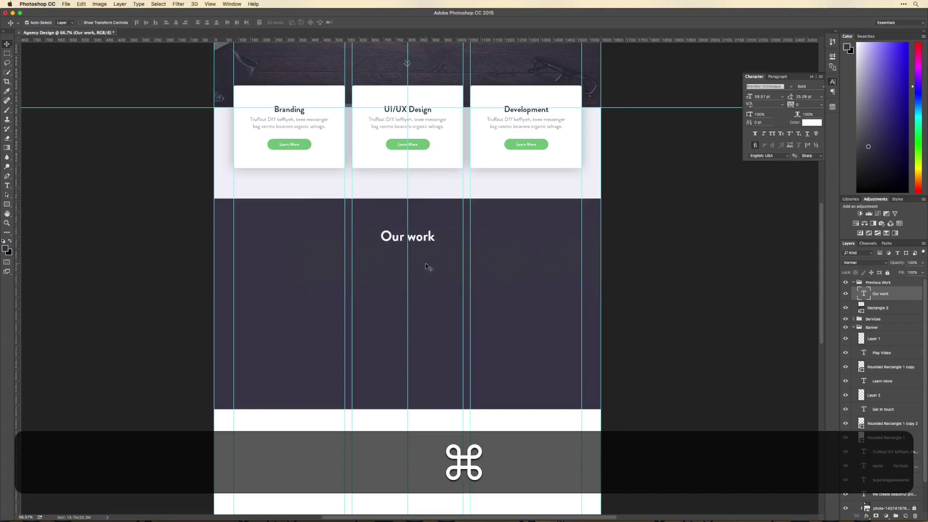
pyautogui.press('super+v')
pyautogui.click(414, 189)
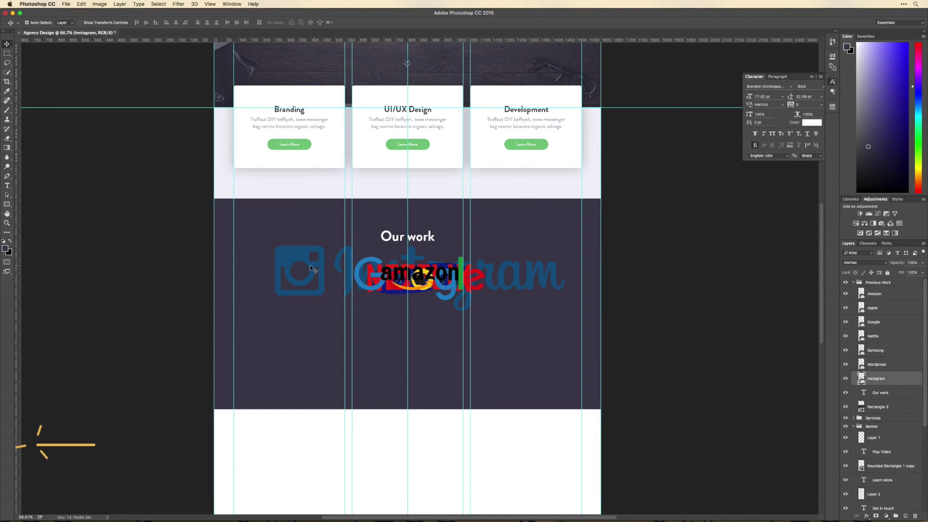
# Scale down the Instagram logo and place it at the left end of a row just below the "Our work" headline.
pyautogui.press('super+t')
pyautogui.press('alt+shift+super+t')
pyautogui.moveTo(567, 251); pyautogui.dragTo(323, 270)
pyautogui.press('Return')
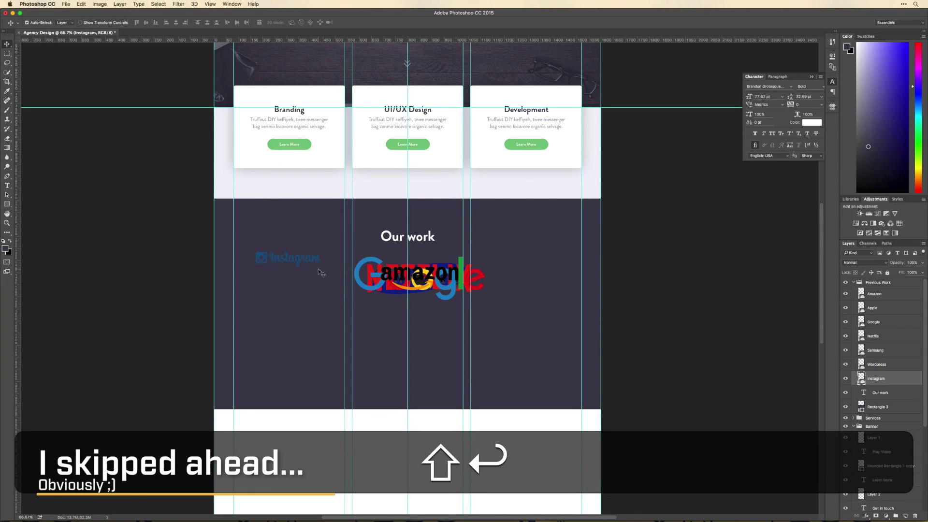
# Scale down the Amazon logo and place it in the row just right of the Instagram logo.
pyautogui.moveTo(434, 272); pyautogui.dragTo(374, 266)
pyautogui.press('shift+super+t')
pyautogui.moveTo(364, 262); pyautogui.dragTo(366, 260)
pyautogui.press('Return')
# Scale down the Google logo beside the Amazon logo and move the Samsung logo out to the right.
pyautogui.moveTo(383, 277); pyautogui.dragTo(410, 269)
pyautogui.press('super+t')
pyautogui.moveTo(511, 292); pyautogui.dragTo(508, 265)
pyautogui.press('Return')
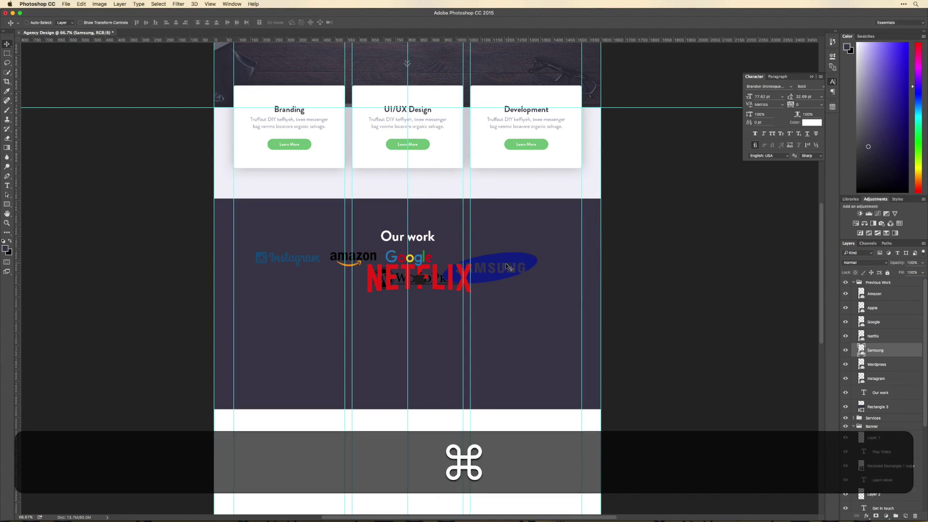
# Scale the Samsung logo to about 47% and place it in the row right of the Google logo.
pyautogui.press('shift+super+t')
pyautogui.moveTo(443, 281); pyautogui.dragTo(452, 263)
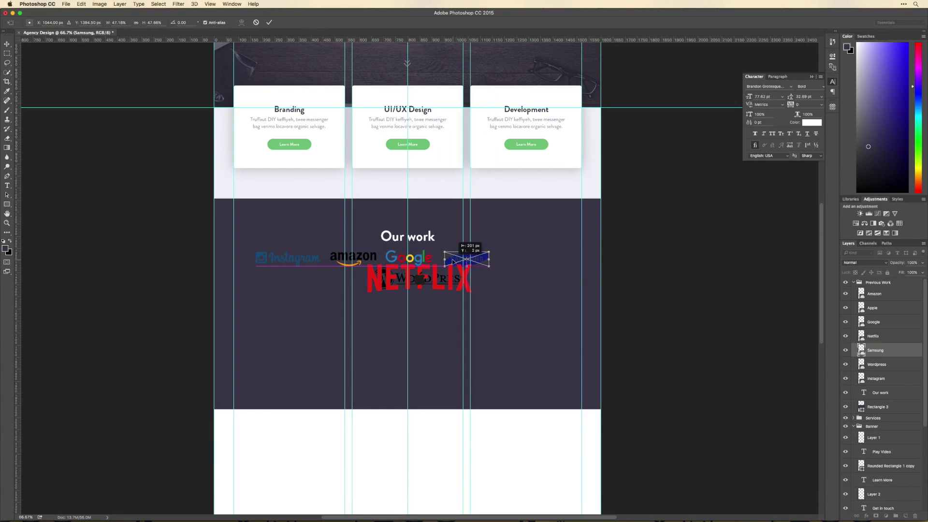
pyautogui.press('Return')
# Place the Apple logo right of the Samsung logo and scale the Netflix logo down at the row's right end.
pyautogui.click(424, 279)
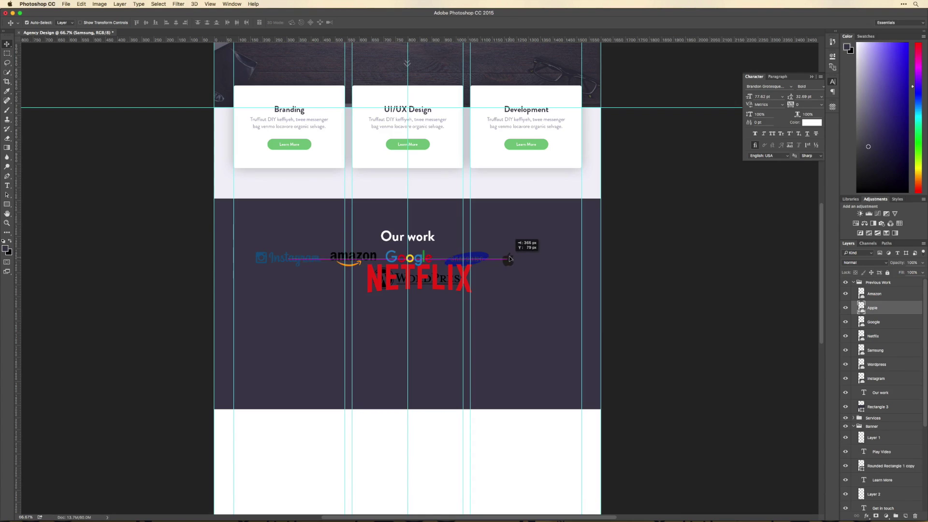
pyautogui.moveTo(509, 259); pyautogui.dragTo(506, 257)
pyautogui.moveTo(365, 293); pyautogui.dragTo(532, 267)
pyautogui.press('shift+super+t')
pyautogui.press('Return')
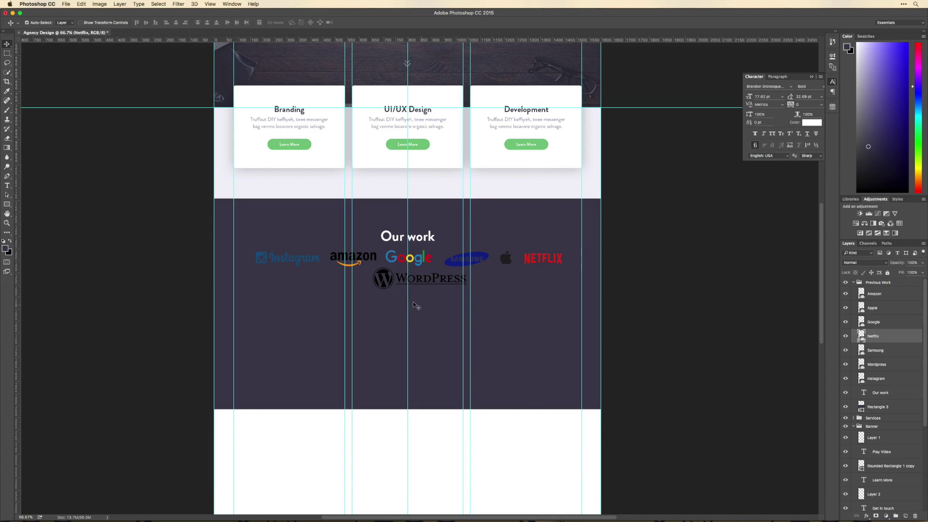
# Move the WordPress logo down clear of the logo row and delete the Samsung logo.
pyautogui.moveTo(390, 279); pyautogui.dragTo(380, 300)
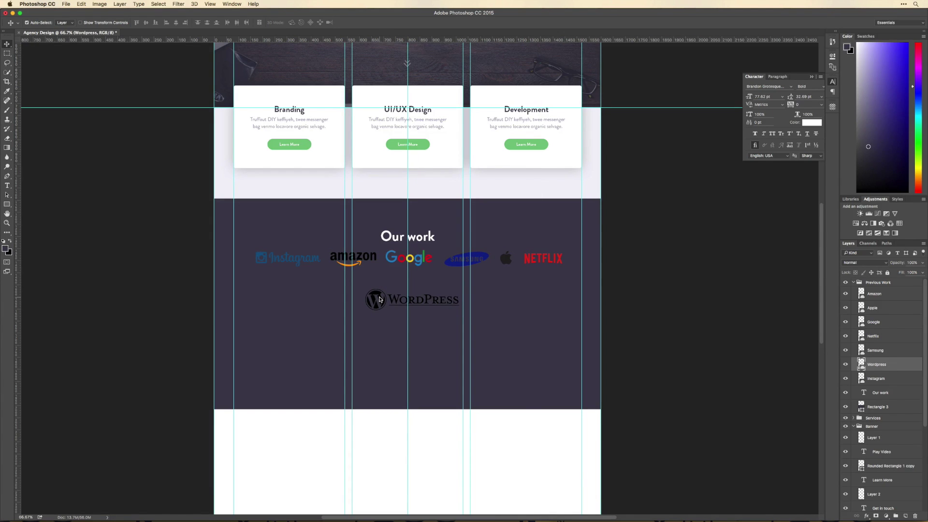
pyautogui.moveTo(479, 256); pyautogui.dragTo(479, 262)
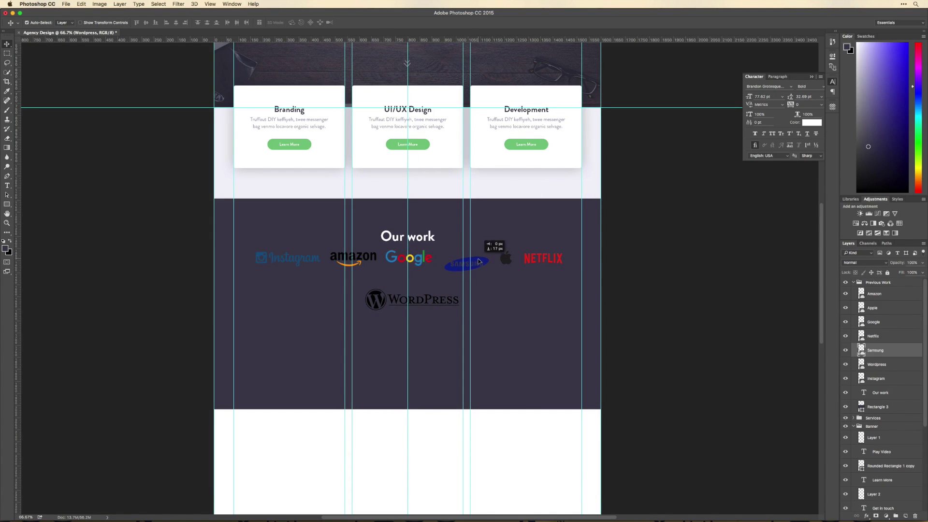
pyautogui.press('super+z')
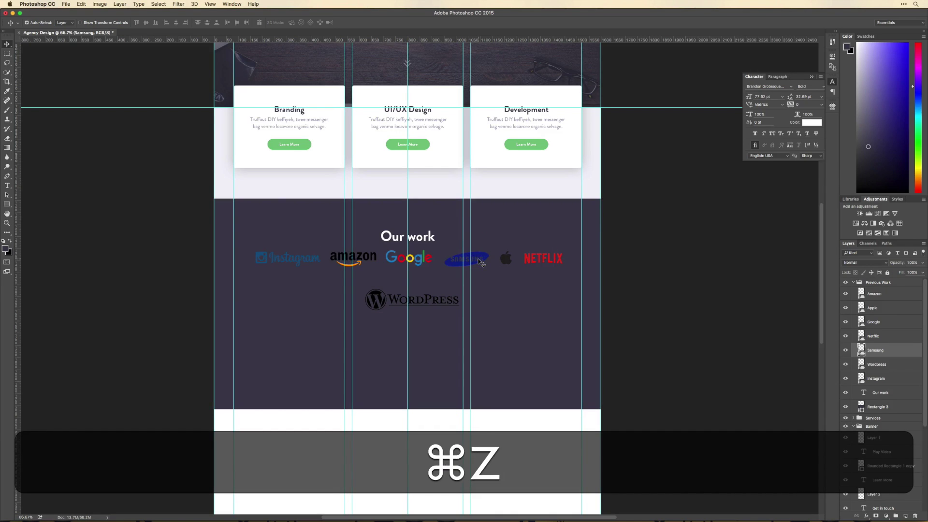
pyautogui.press('BackSpace')
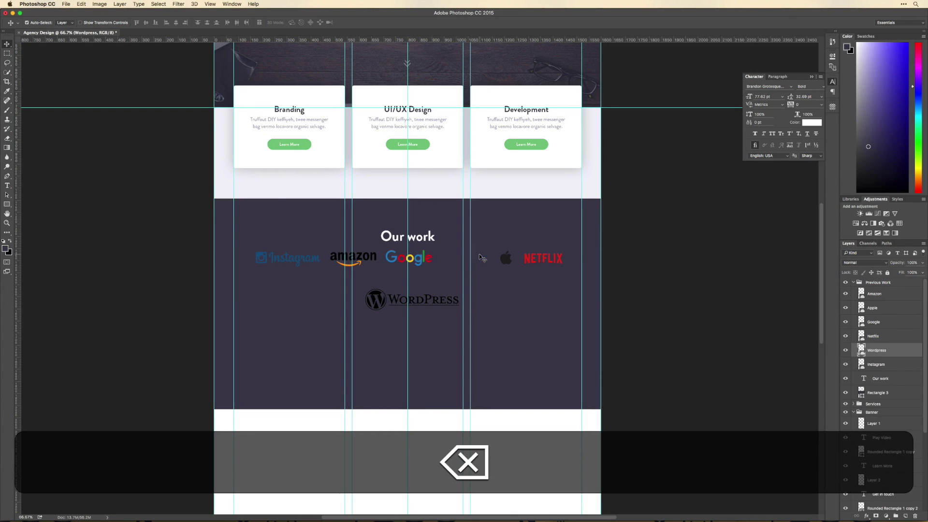
# Scale down the WordPress logo and place it in the gap between the Google and Apple logos.
pyautogui.press('super+t')
pyautogui.moveTo(365, 311); pyautogui.dragTo(453, 259)
pyautogui.hotkey('shift', 'Return')
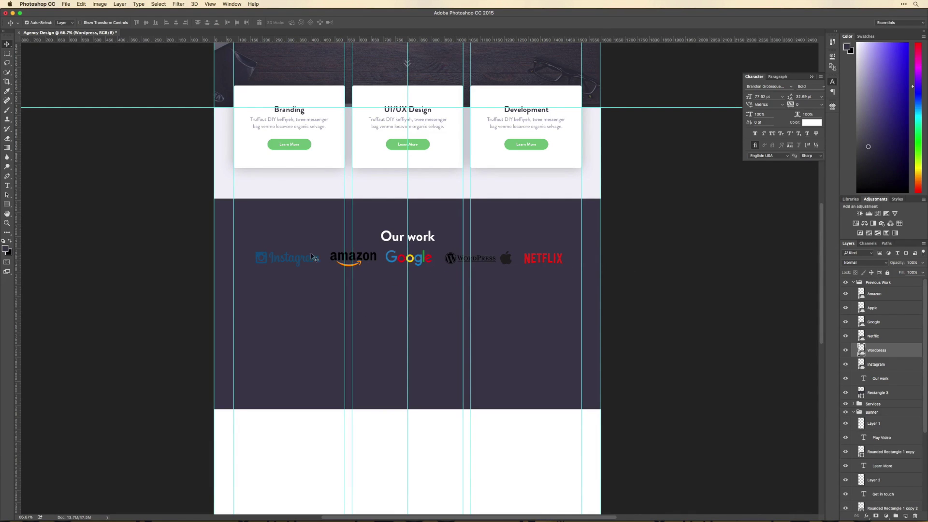
# Give the Amazon logo a Color Overlay of muted purple #5b596f and copy that hex code.
pyautogui.doubleClick(889, 296)
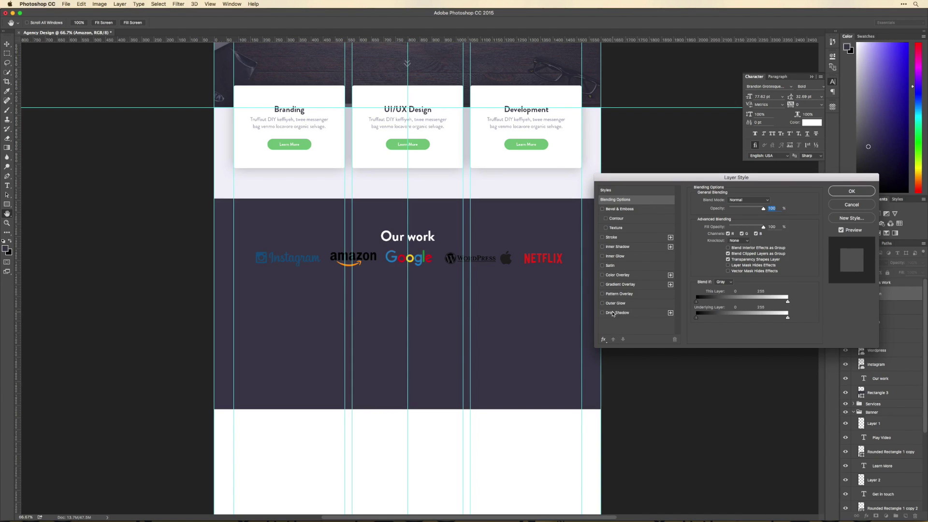
pyautogui.click(617, 275)
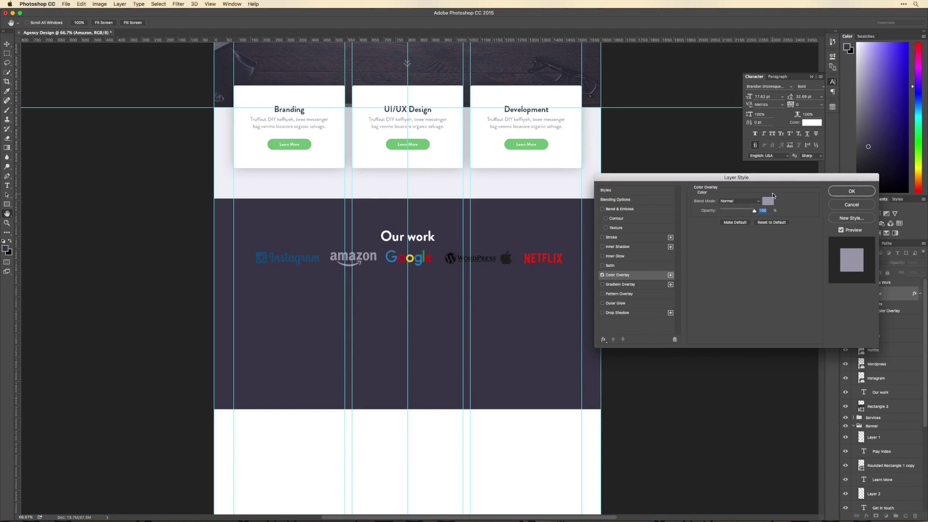
pyautogui.click(767, 201)
pyautogui.click(542, 311)
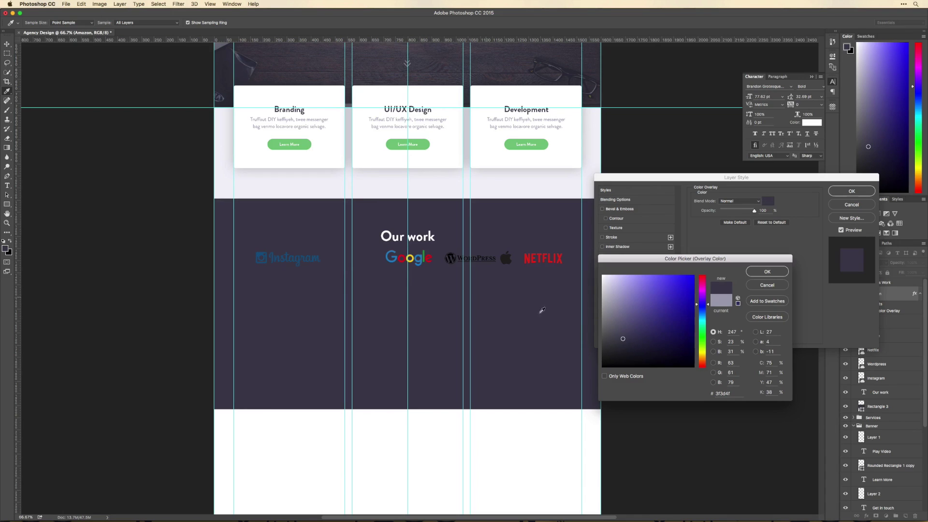
pyautogui.moveTo(620, 339); pyautogui.dragTo(620, 330)
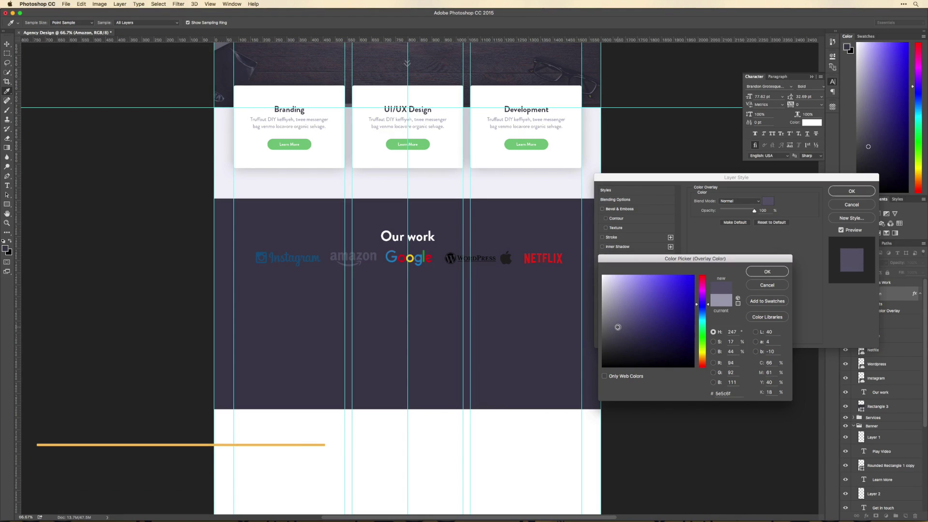
pyautogui.moveTo(621, 328); pyautogui.dragTo(620, 327)
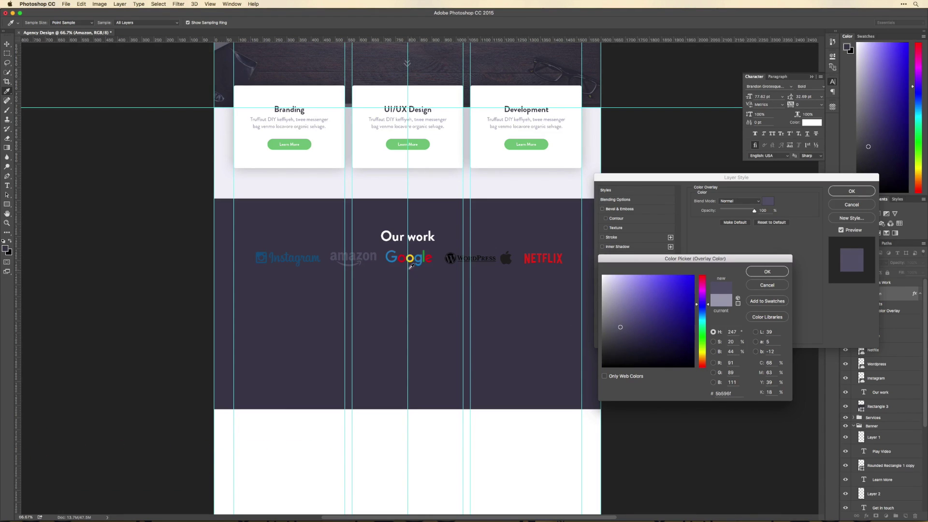
pyautogui.press('super+c')
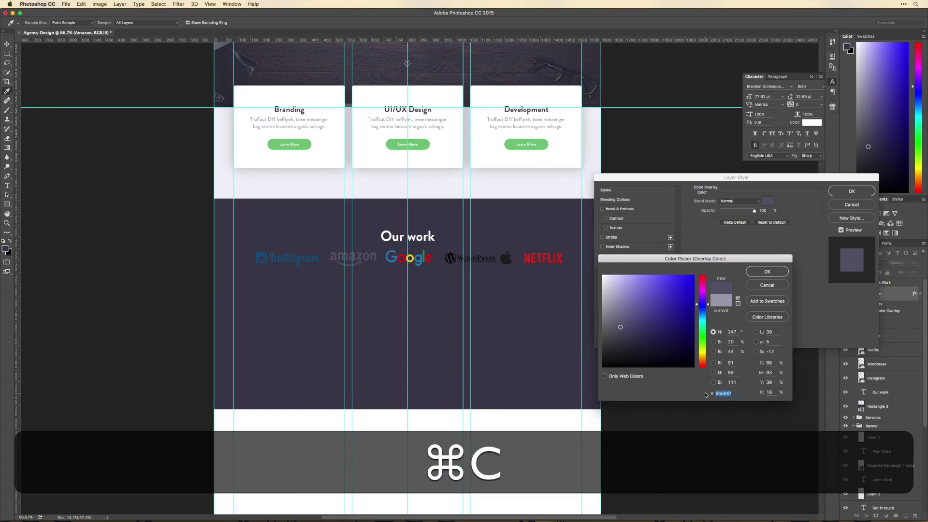
pyautogui.press('super+Return')
pyautogui.press('super+Return')
# Copy the Amazon layer's Color Overlay effect to the Apple, Google, Netflix, WordPress and Instagram logo layers.
pyautogui.press('alt')
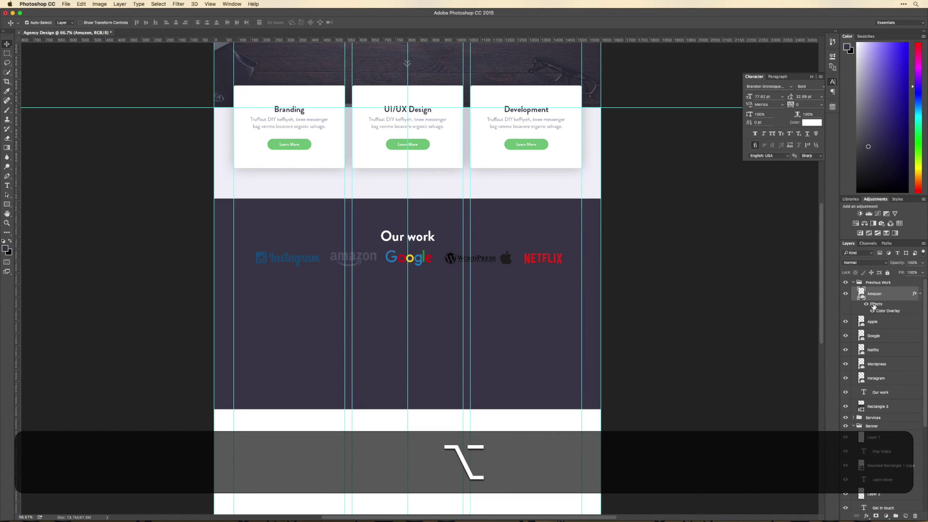
pyautogui.moveTo(874, 306); pyautogui.dragTo(874, 347)
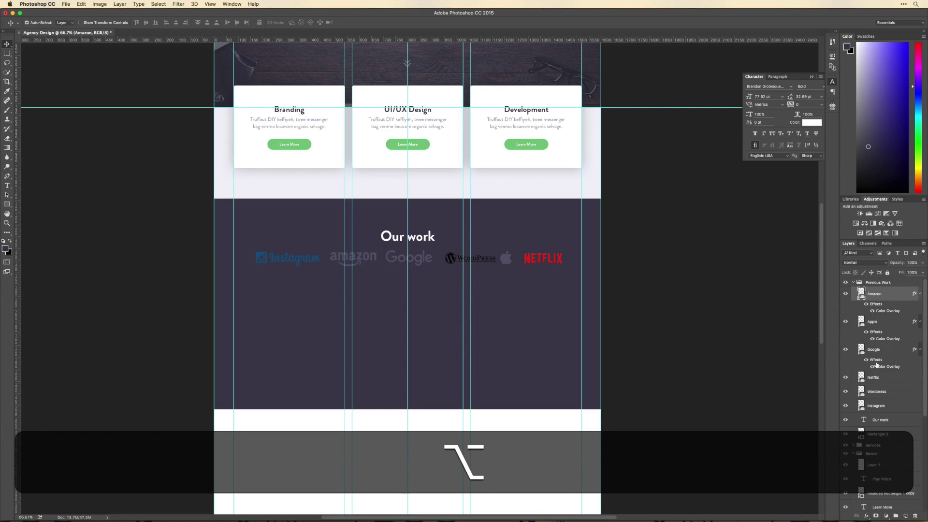
pyautogui.moveTo(876, 382); pyautogui.dragTo(873, 430)
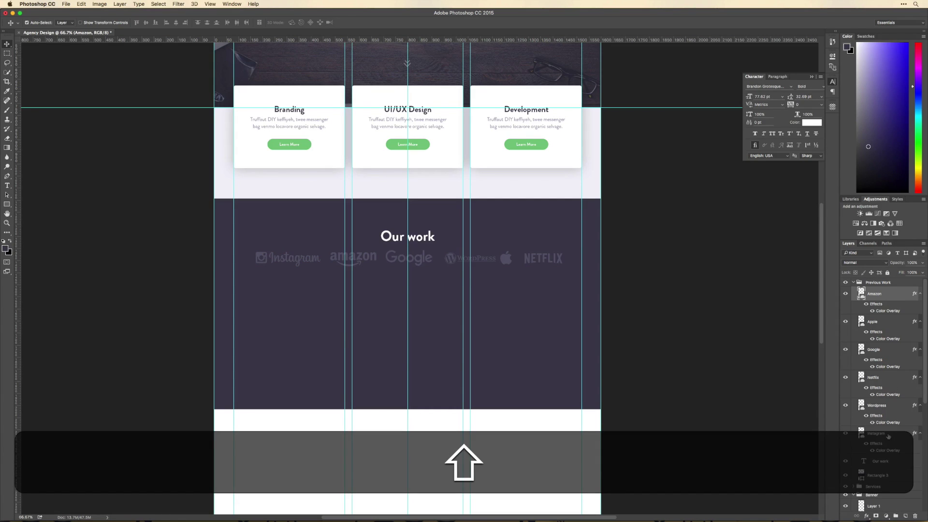
# Align the six logos by their vertical centres and nudge the Amazon logo slightly down.
pyautogui.keyDown('shift'); pyautogui.click(875, 433); pyautogui.keyUp('shift')
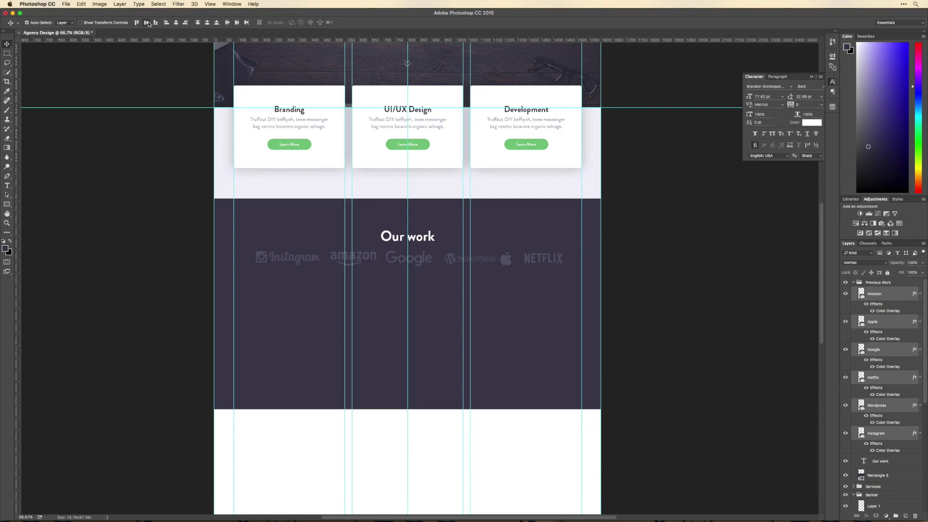
pyautogui.click(484, 276)
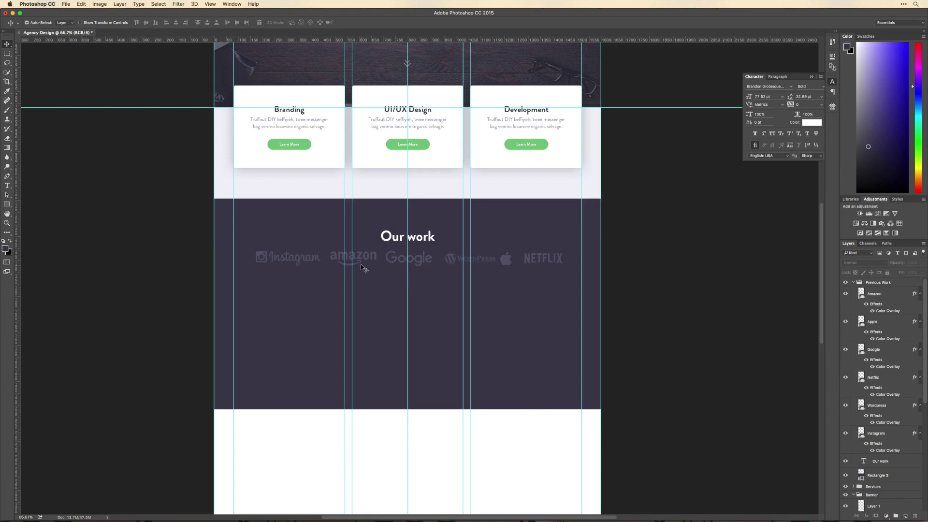
pyautogui.moveTo(362, 268); pyautogui.dragTo(358, 265)
pyautogui.press('Down')
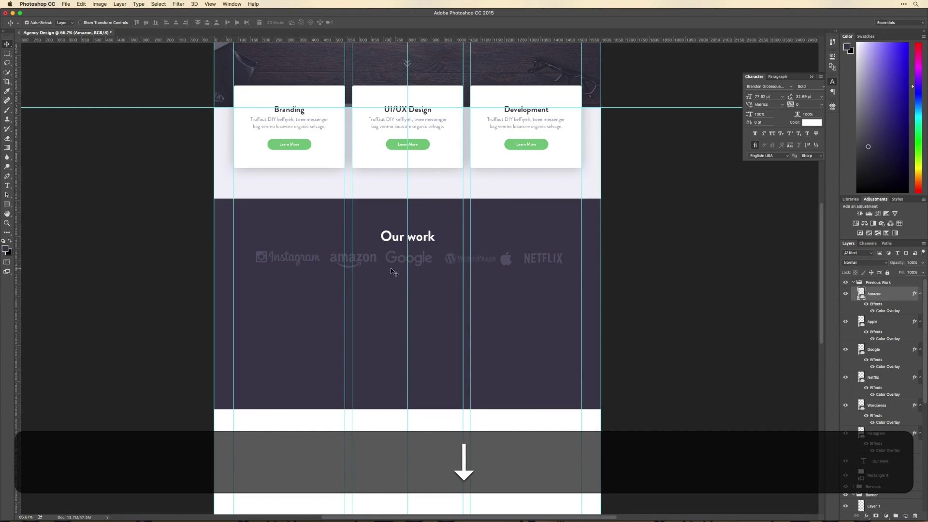
# Nudge the Apple logo slightly right and the WordPress logo slightly left to even out the row's spacing.
pyautogui.click(506, 259)
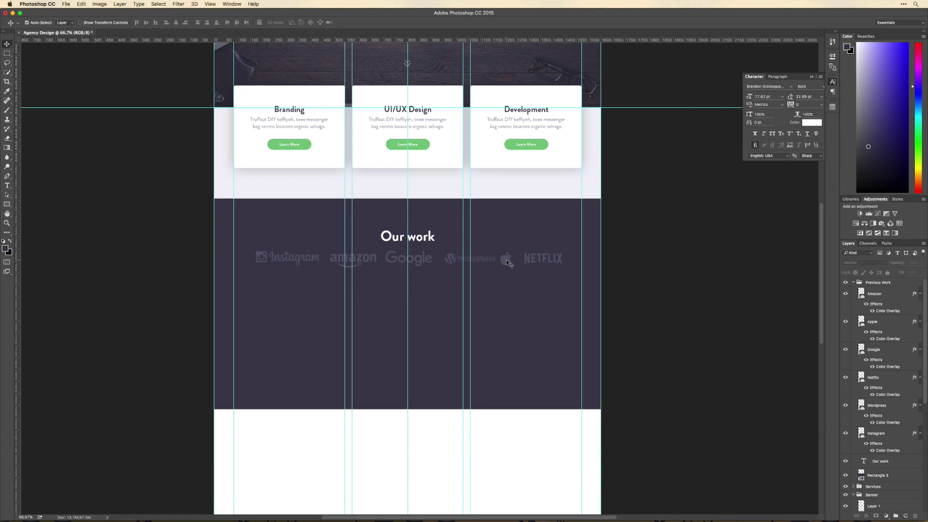
pyautogui.keyDown('shift'); pyautogui.click(449, 261); pyautogui.keyUp('shift')
pyautogui.press('shift+super+z')
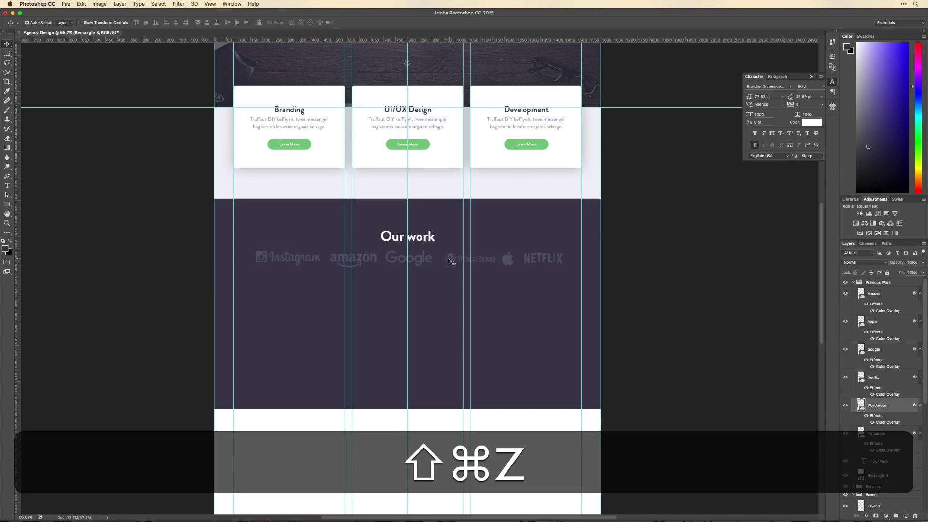
pyautogui.keyDown('shift'); pyautogui.click(449, 260); pyautogui.keyUp('shift')
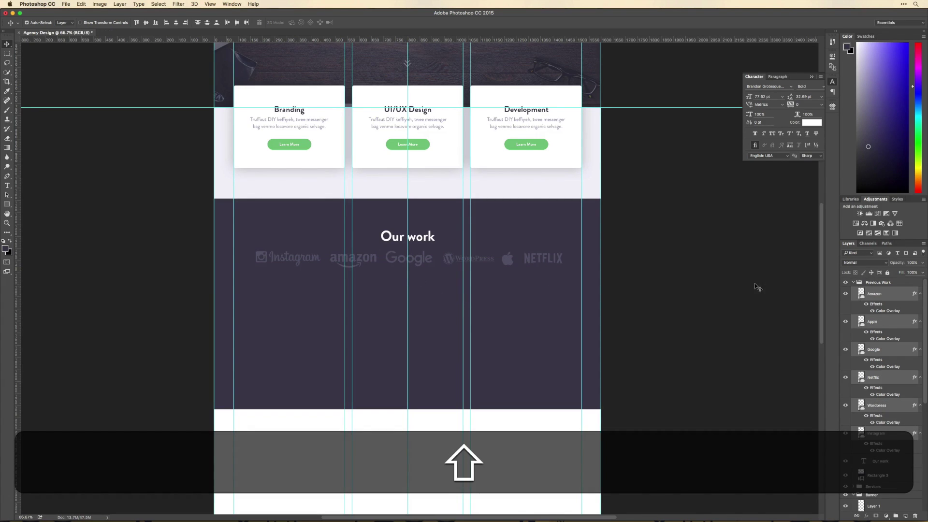
# Scale all six logos down together around their common centre, keeping the row centred under the headline.
pyautogui.press('shift+super+t')
pyautogui.press('alt+shift+super+t')
pyautogui.moveTo(562, 267); pyautogui.dragTo(486, 262)
pyautogui.hotkey('alt', 'Return')
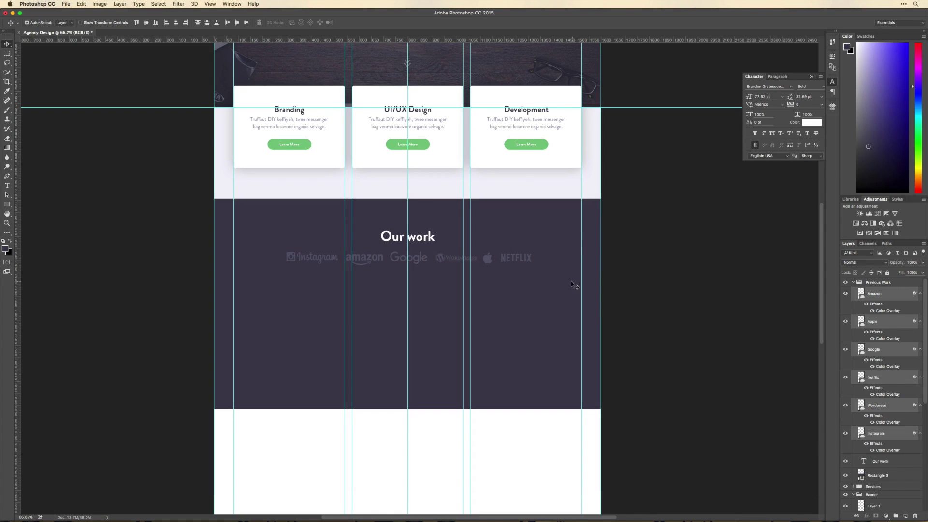
# Duplicate the UI/UX Design card's white rectangle over the dark section's lower edge and enlarge it to about 156% from its centre.
pyautogui.moveTo(450, 132); pyautogui.dragTo(450, 362)
pyautogui.press('super+bracketright')
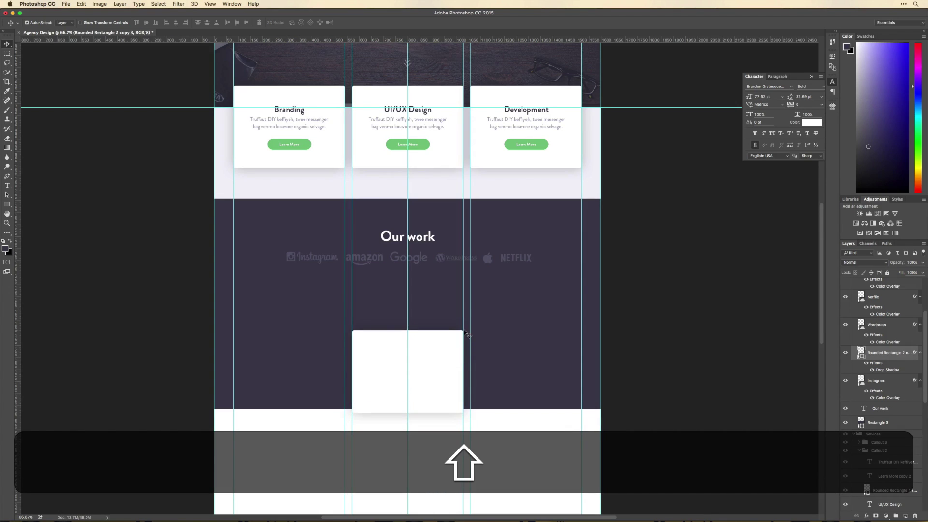
pyautogui.press('super+shift+t')
pyautogui.moveTo(463, 330); pyautogui.dragTo(504, 319)
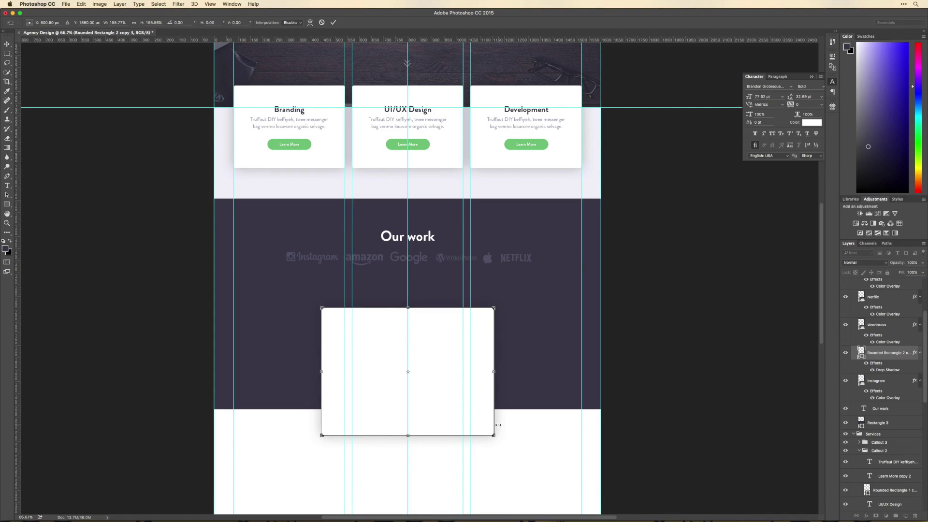
pyautogui.press('Return')
# Place Amazon Redesign.jpg from Finder's Daily Design Videos folder 034 - Amazon Redesign into the homepage design over the white card.
pyautogui.press('super+Tab')
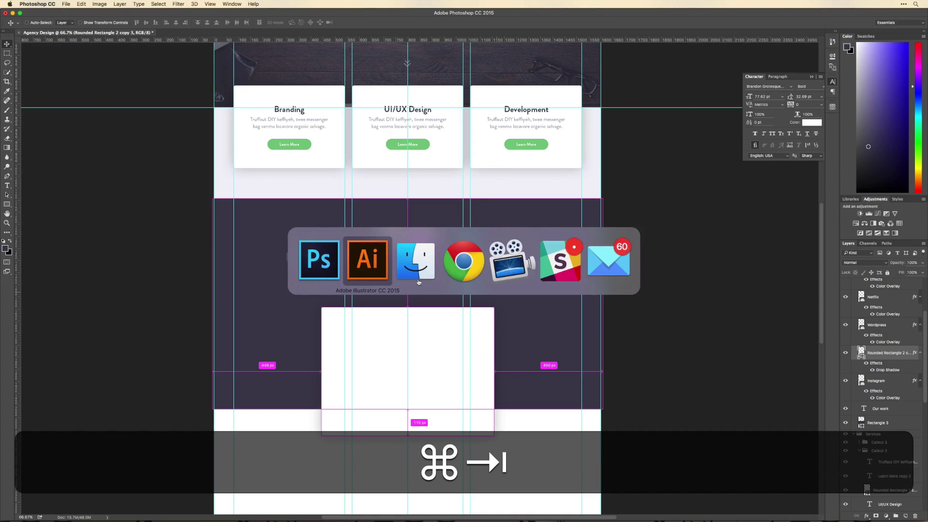
pyautogui.click(416, 261)
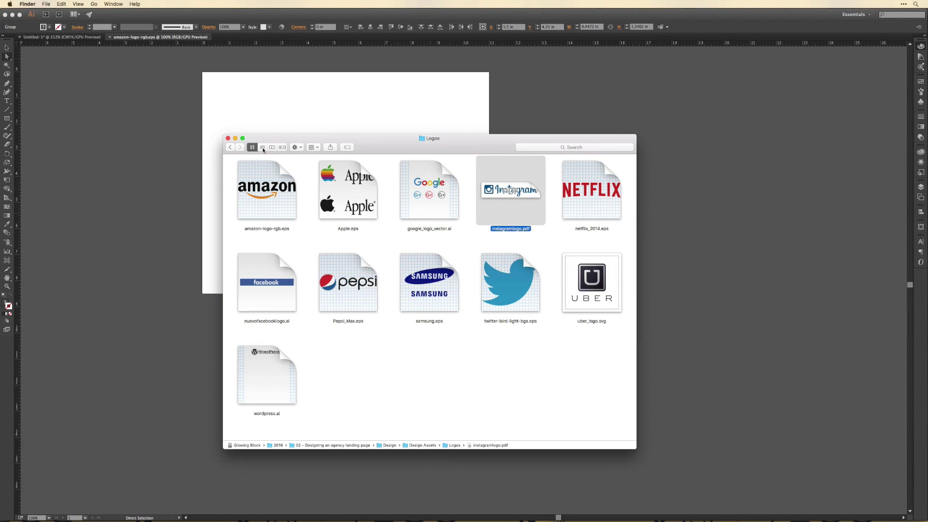
pyautogui.click(231, 147)
pyautogui.click(244, 178)
pyautogui.scroll(-5, 341, 263)
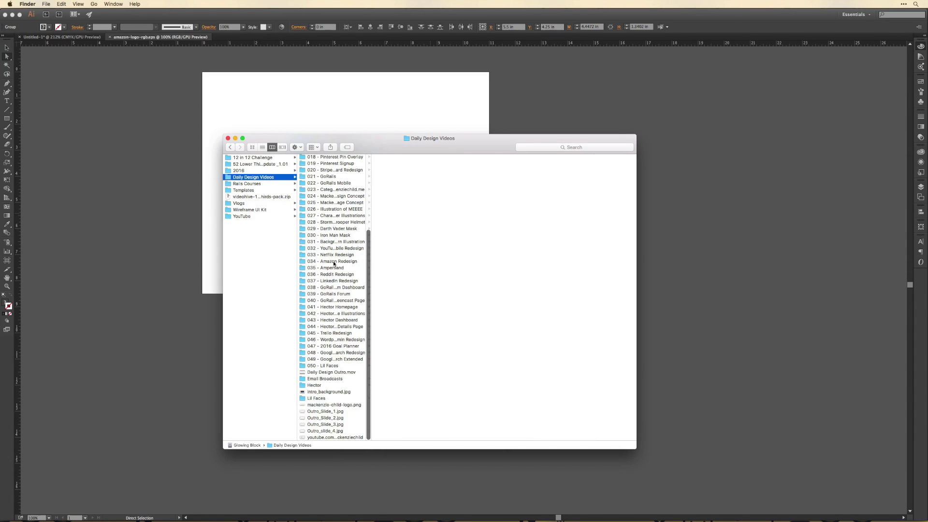
pyautogui.click(334, 262)
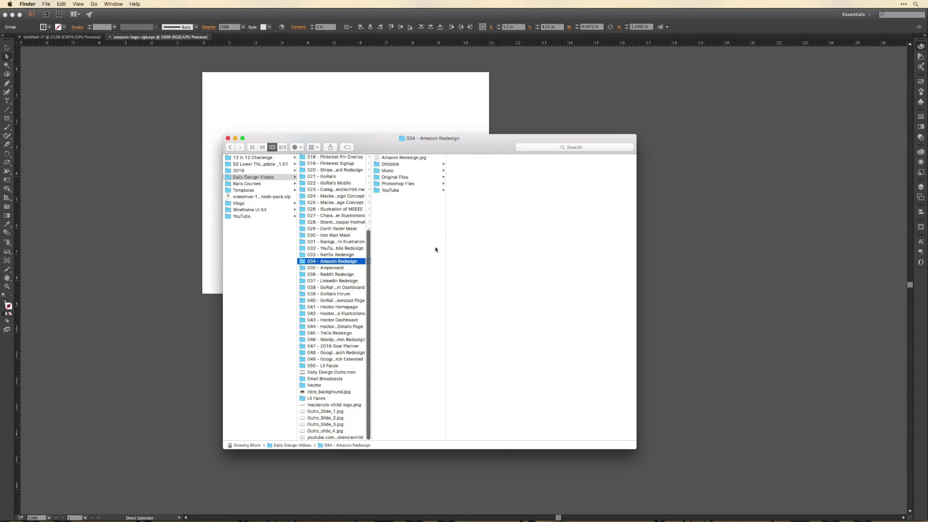
pyautogui.click(398, 159)
pyautogui.press('super+Tab')
pyautogui.moveTo(511, 206); pyautogui.dragTo(401, 314)
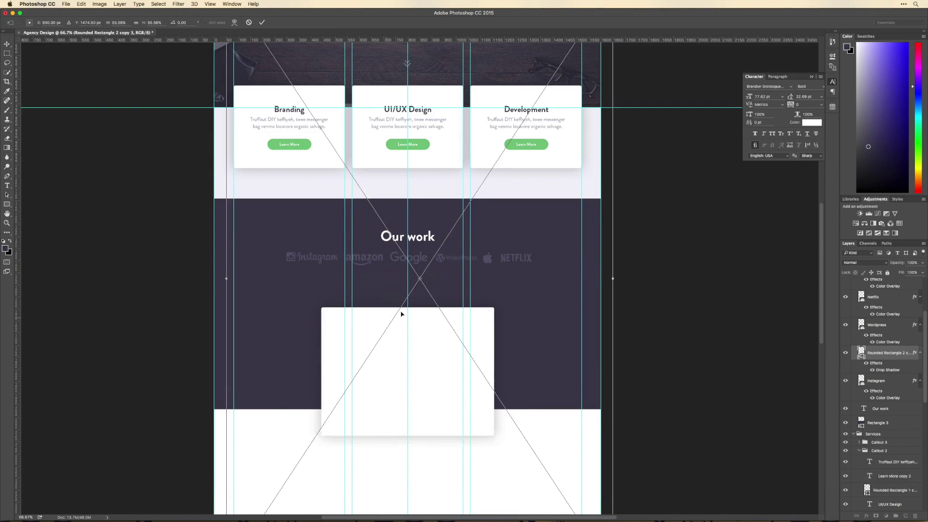
# Scale the Amazon screenshot proportionally to about 25% to cover the card's width and clip it to the white rectangle.
pyautogui.moveTo(609, 119); pyautogui.dragTo(471, 332)
pyautogui.scroll(-5, 478, 338)
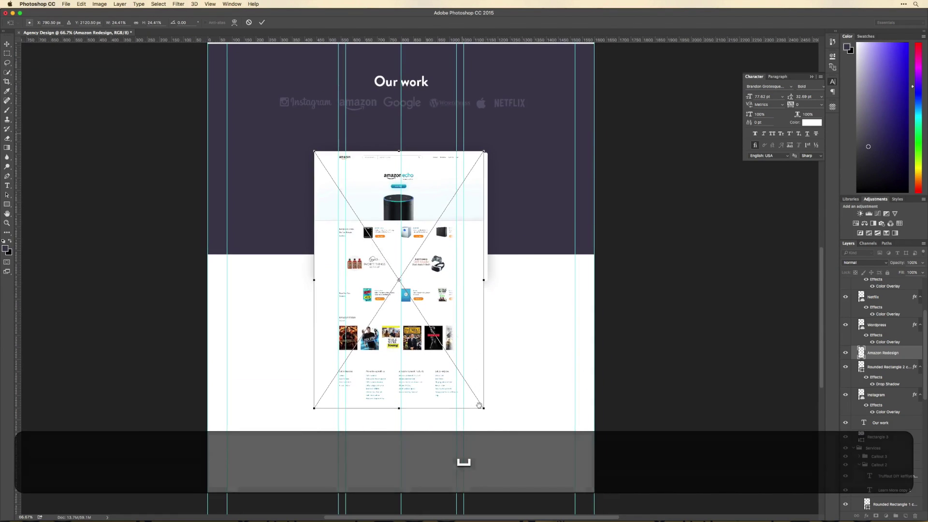
pyautogui.moveTo(484, 407); pyautogui.dragTo(490, 415)
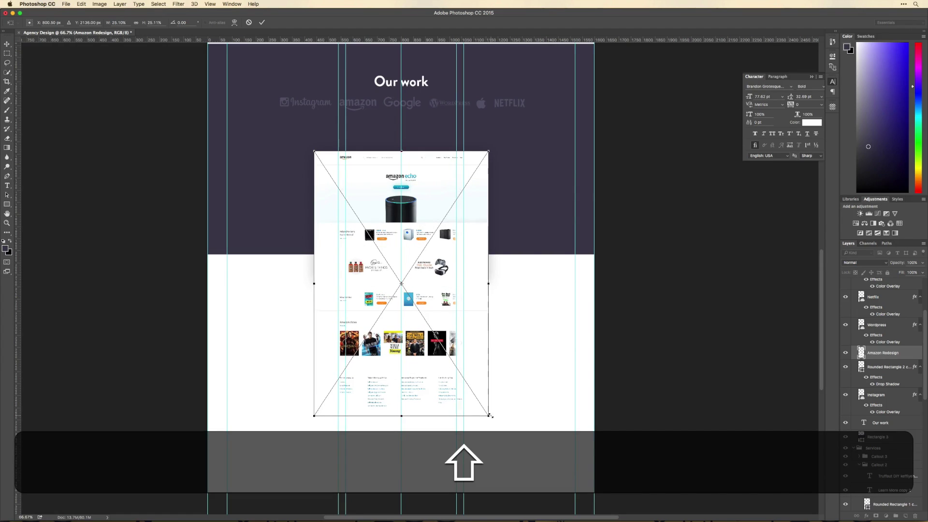
pyautogui.press('Return')
pyautogui.press('alt')
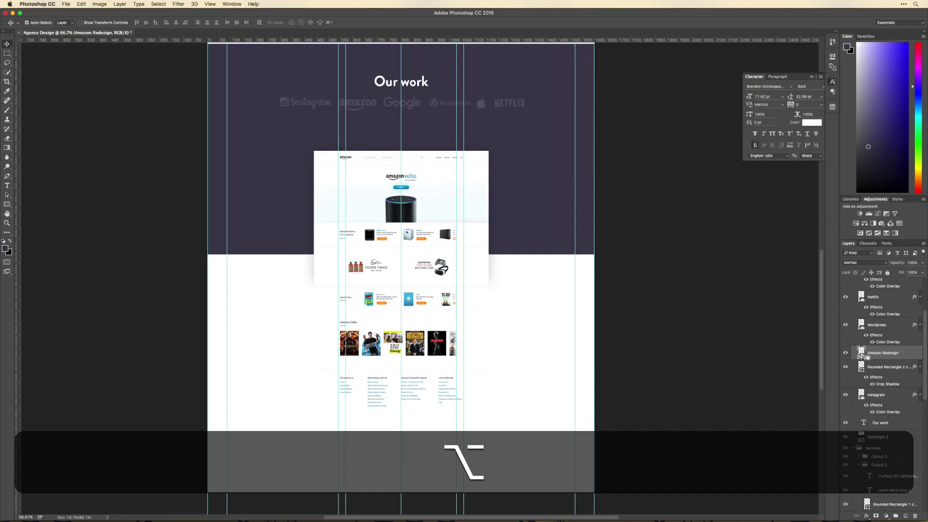
pyautogui.keyDown('alt'); pyautogui.click(883, 356); pyautogui.keyUp('alt')
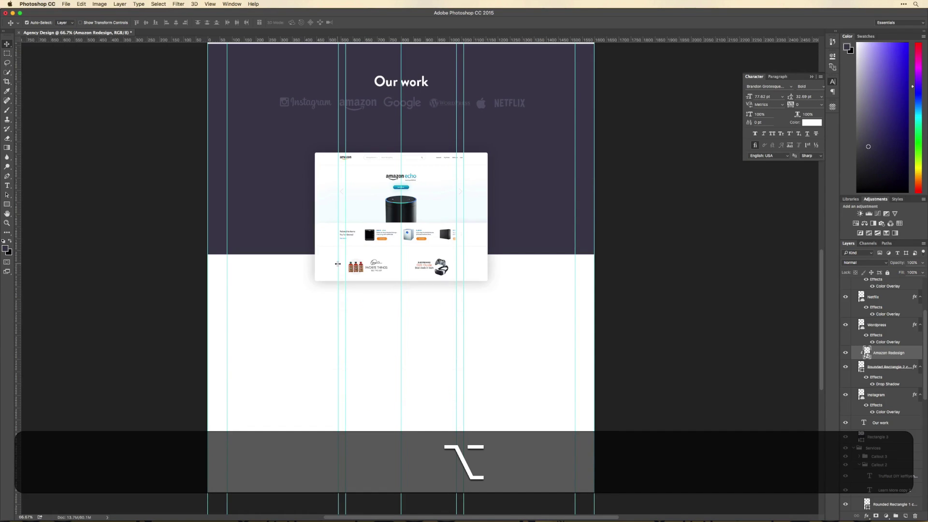
# Enlarge the white card and its clipped Amazon screenshot together slightly from their common centre.
pyautogui.press('space')
pyautogui.moveTo(416, 194); pyautogui.dragTo(385, 280)
pyautogui.press('v')
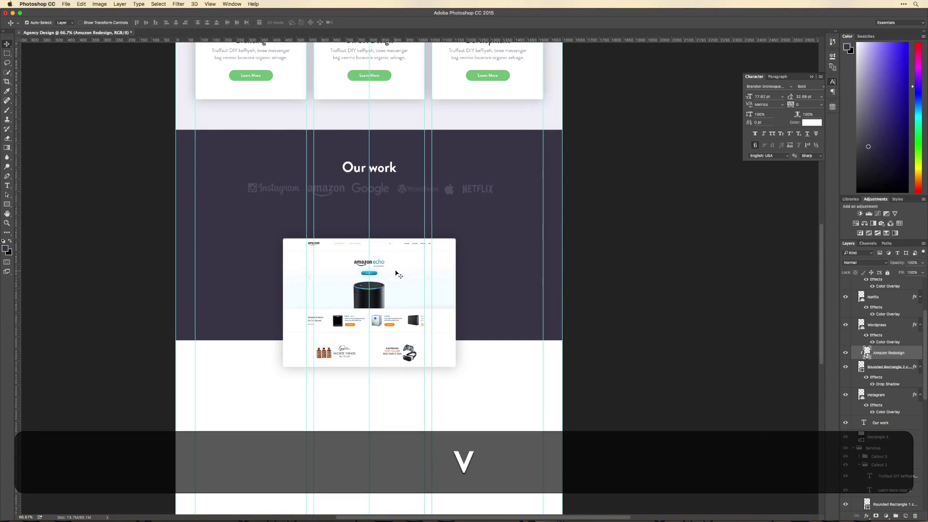
pyautogui.press('super')
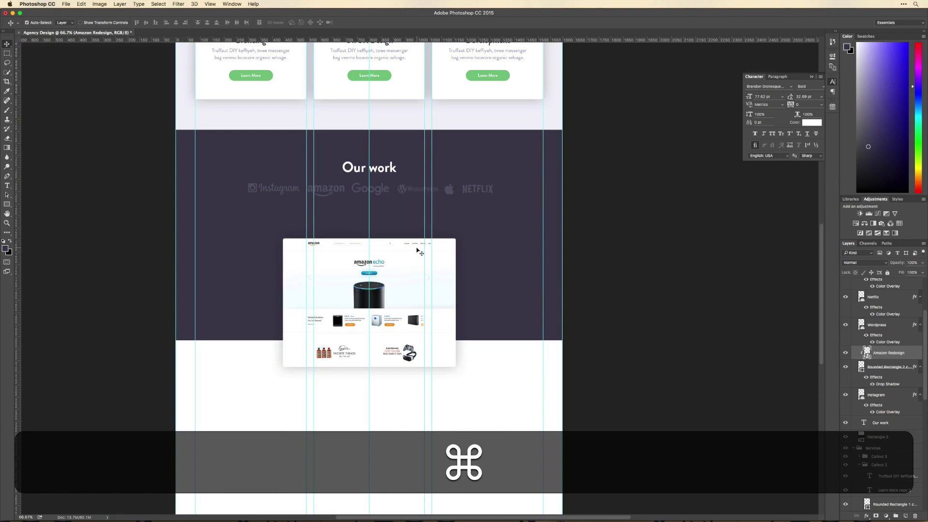
pyautogui.press('shift+super+t')
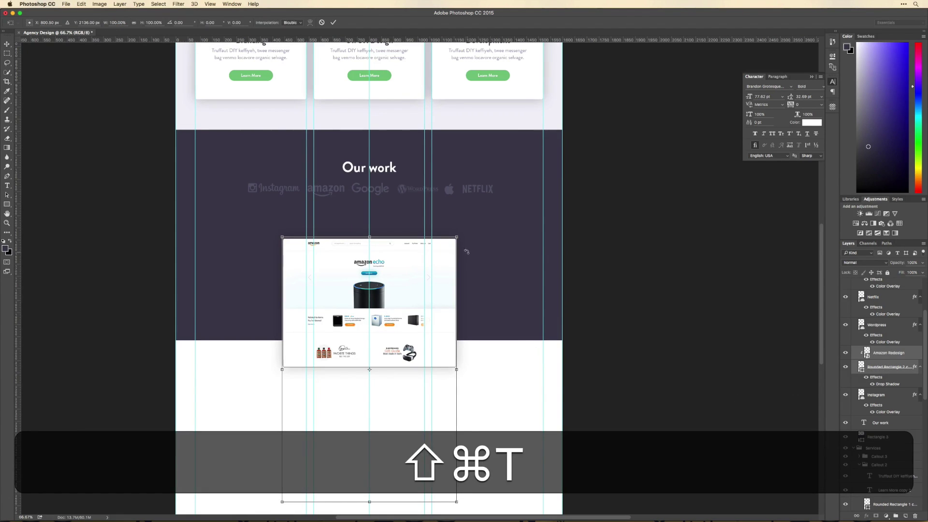
pyautogui.press('alt+shift+super+t')
pyautogui.moveTo(458, 237); pyautogui.dragTo(469, 235)
pyautogui.press('Return')
# Duplicate the white card behind the Amazon card, scale it to about 83%, and align its right edge with the outermost column guide.
pyautogui.scroll(1, 460, 274)
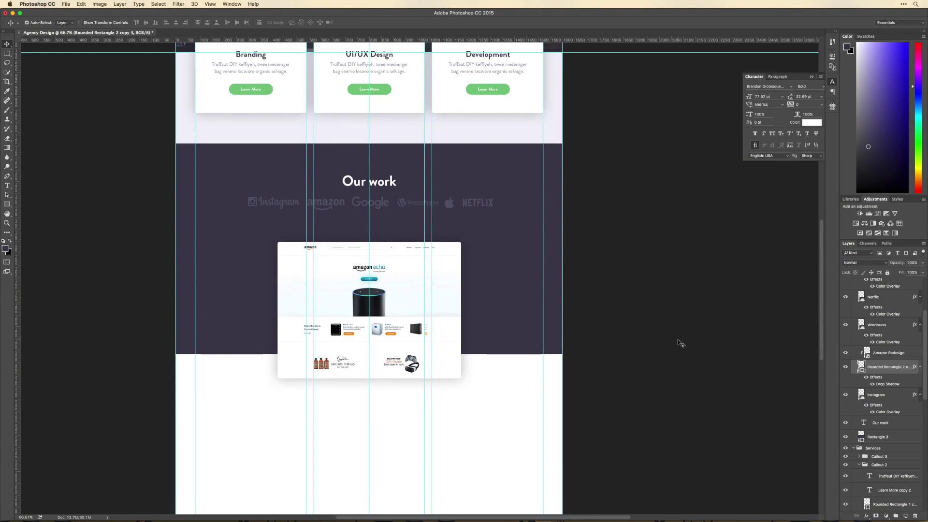
pyautogui.press('super+alt+t')
pyautogui.moveTo(428, 298); pyautogui.dragTo(471, 299)
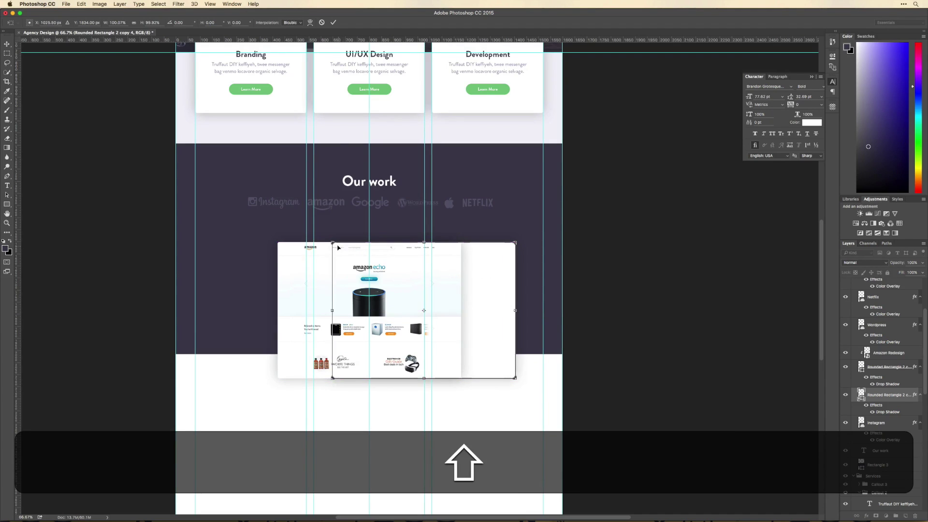
pyautogui.moveTo(332, 242); pyautogui.dragTo(362, 266)
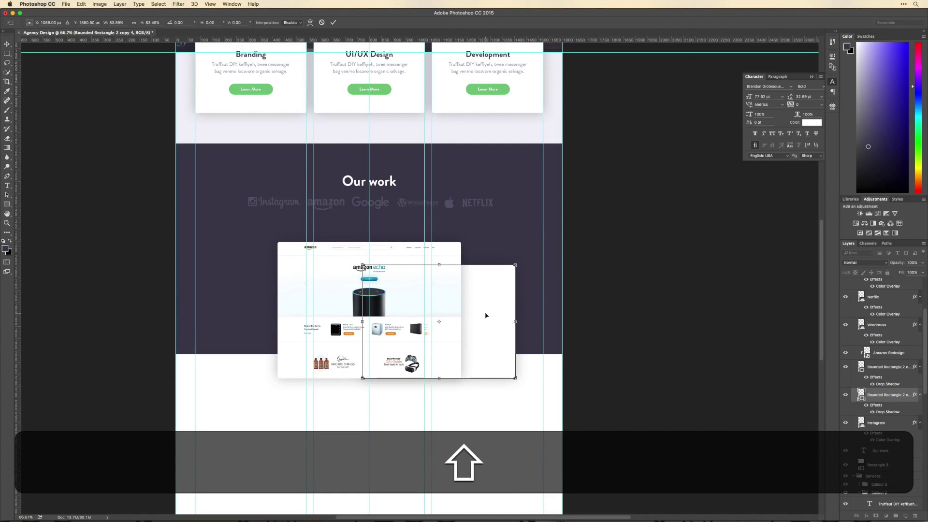
pyautogui.moveTo(486, 315); pyautogui.dragTo(514, 316)
pyautogui.press('Return')
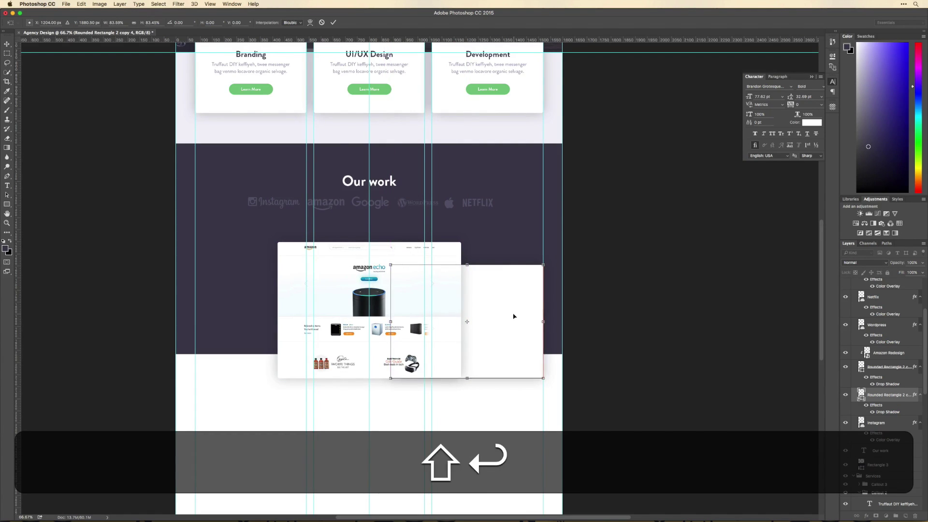
# Place Netflix Redesign.jpg from Finder's 033 - Netflix Redesign folder into the homepage design above the smaller card.
pyautogui.press('super+Tab')
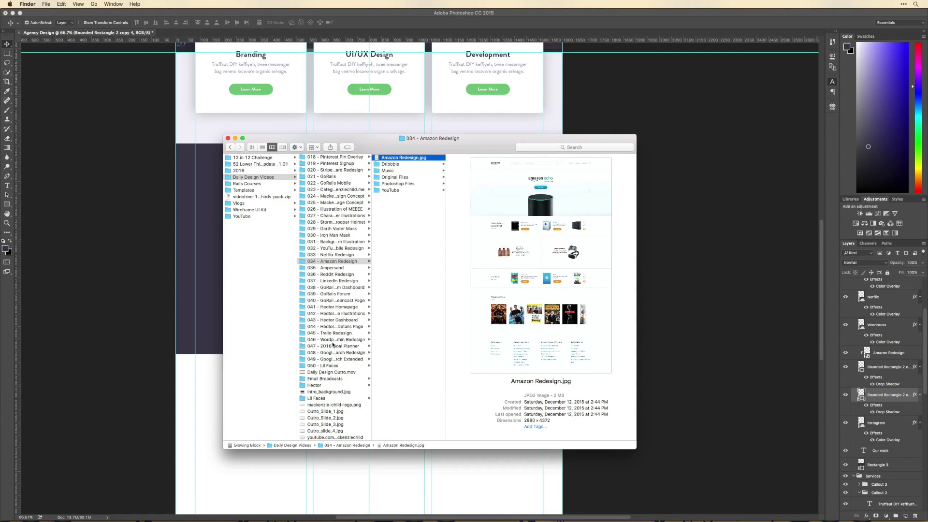
pyautogui.click(336, 282)
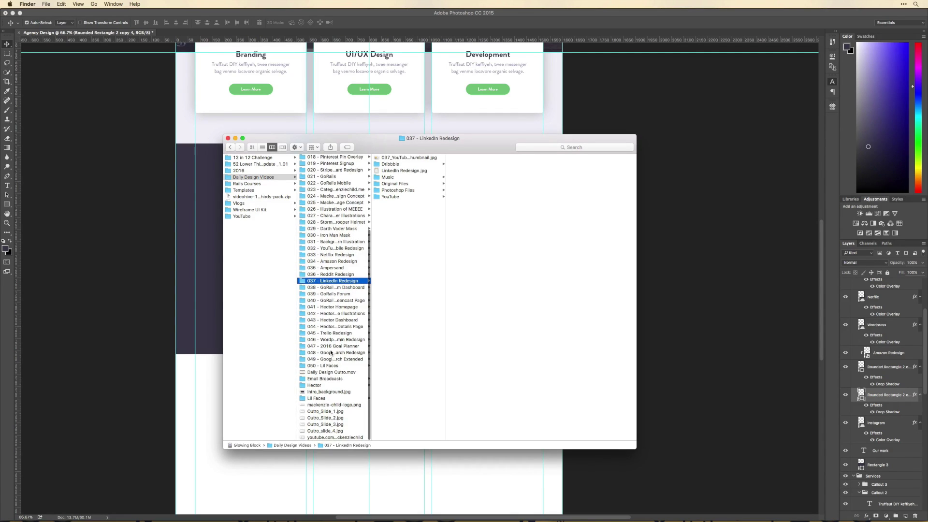
pyautogui.click(339, 256)
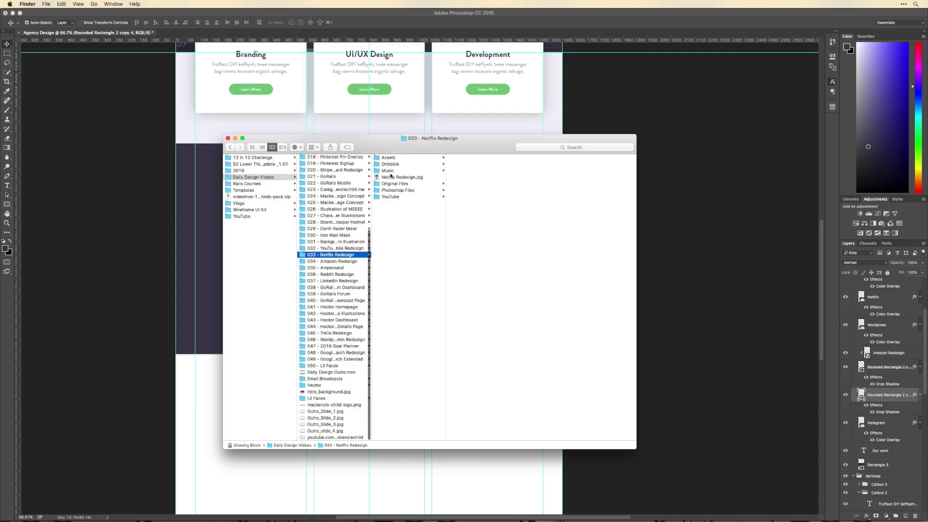
pyautogui.moveTo(391, 176); pyautogui.dragTo(637, 166)
pyautogui.press('super+Tab')
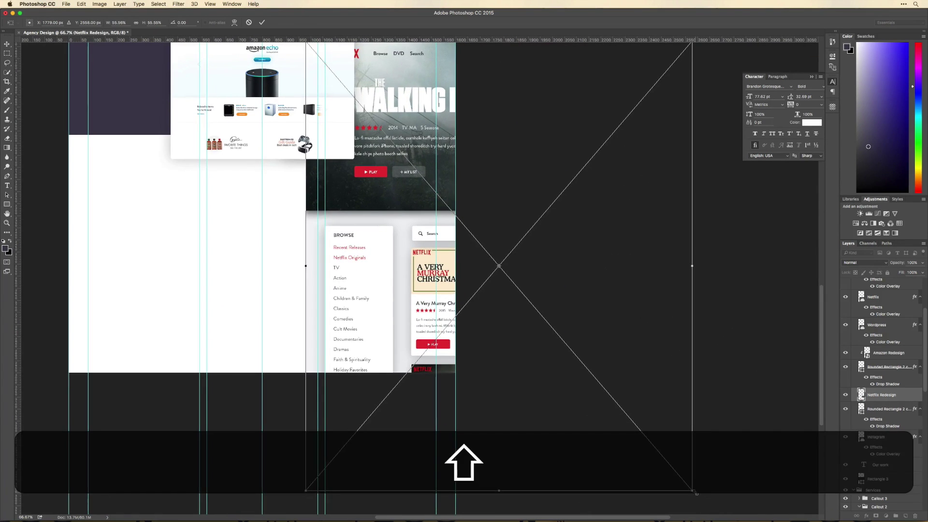
# Scale the Netflix screenshot down to the smaller card's width, clip it to that card, and adjust its position slightly.
pyautogui.moveTo(696, 493); pyautogui.dragTo(461, 331)
pyautogui.press('Return')
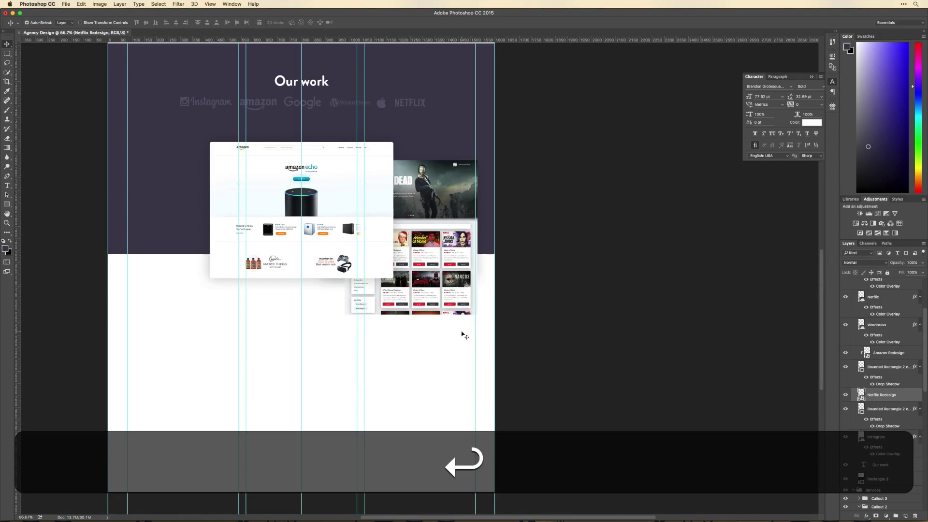
pyautogui.keyDown('alt'); pyautogui.click(880, 396); pyautogui.keyUp('alt')
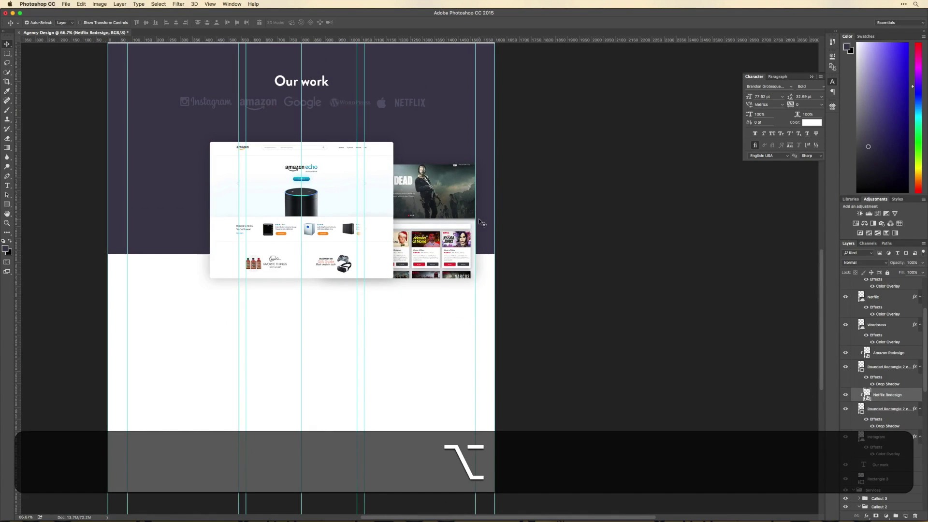
pyautogui.moveTo(442, 206); pyautogui.dragTo(439, 211)
# Duplicate the Netflix card horizontally to the Amazon card's left side and delete the copied Netflix screenshot from it.
pyautogui.hscroll(-5, 451, 294)
pyautogui.scroll(1, 451, 295)
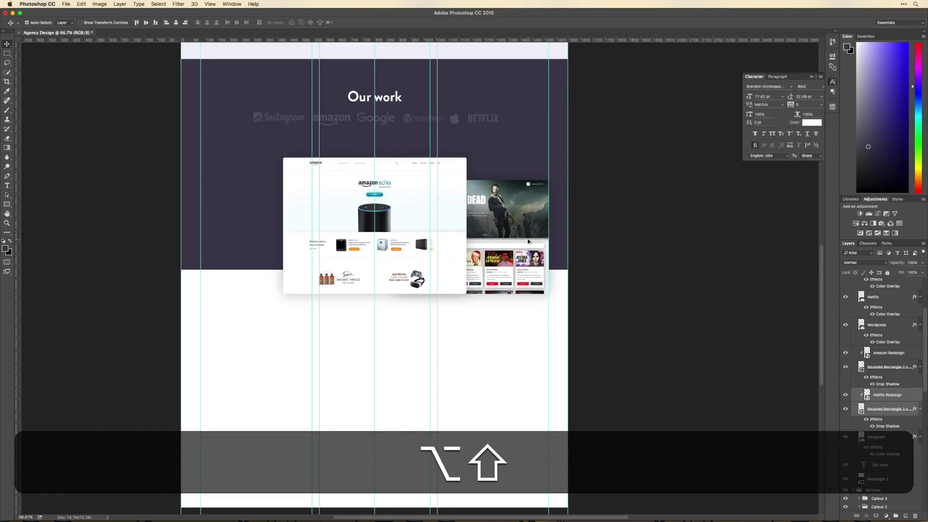
pyautogui.moveTo(532, 237); pyautogui.dragTo(332, 237)
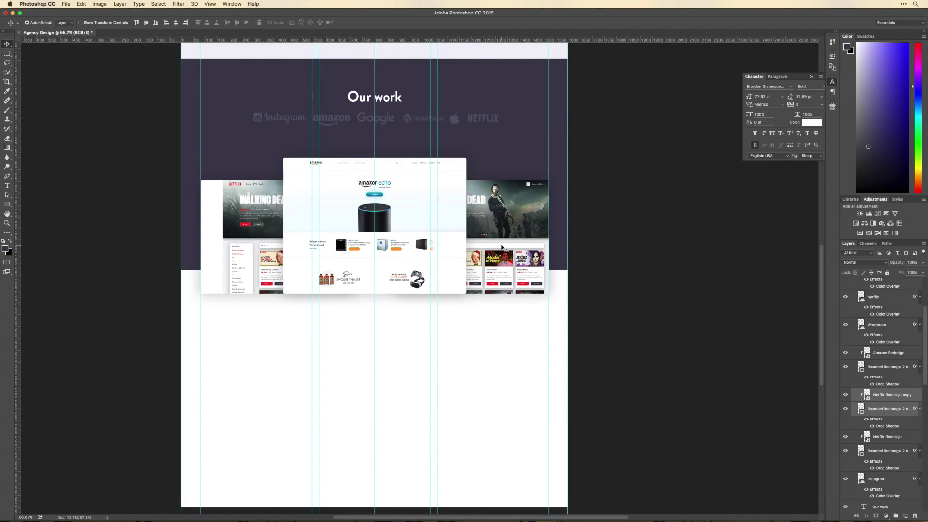
pyautogui.click(244, 254)
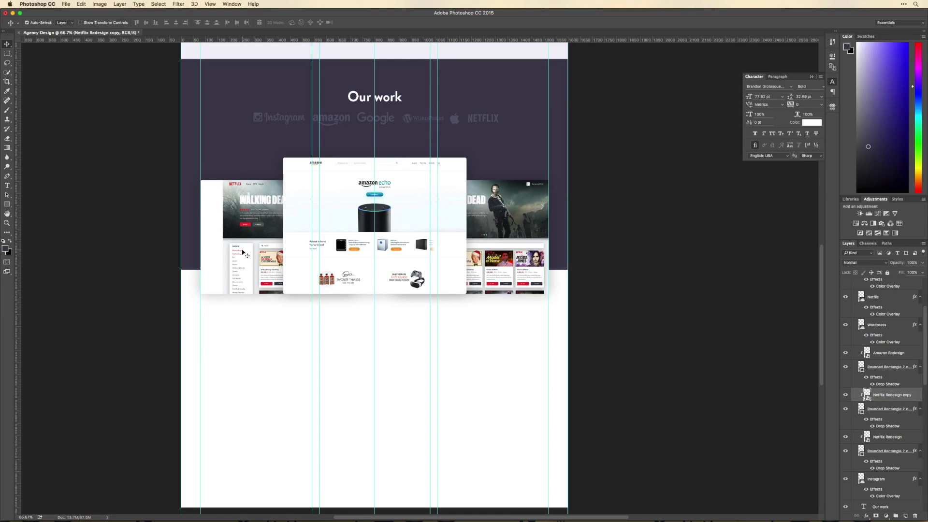
pyautogui.press('Delete')
# Place 046---Wordpress-Redesign.jpg from Finder's 046 - Wordpress Admin Redesign folder over the empty left card.
pyautogui.press('super+Tab')
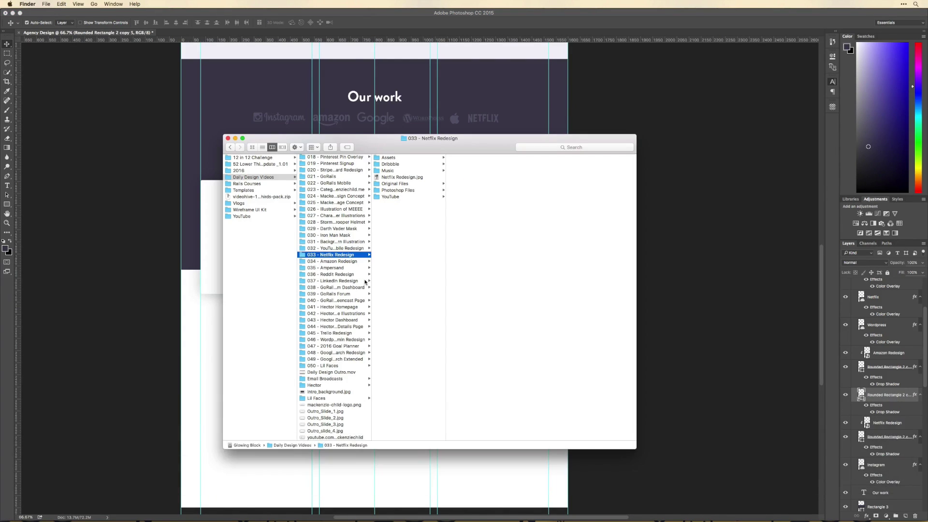
pyautogui.click(333, 340)
pyautogui.press('Right')
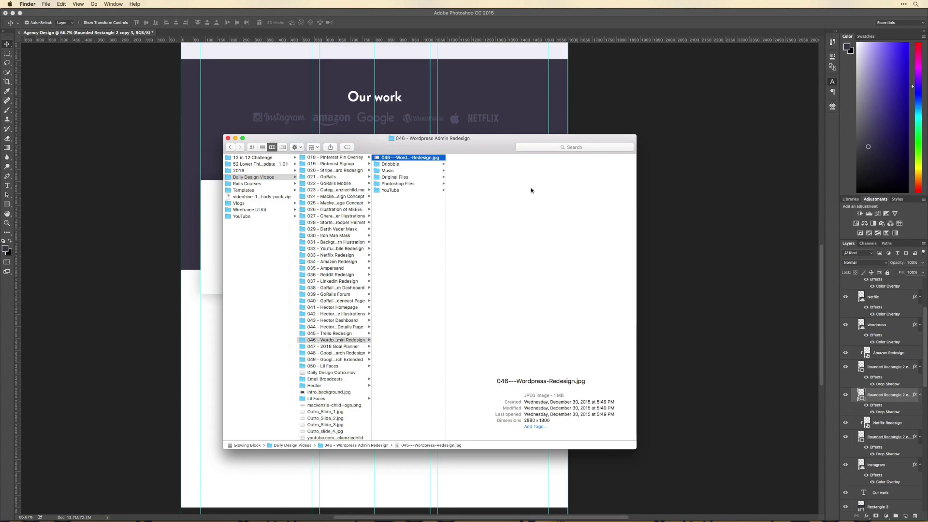
pyautogui.press('super+Tab')
pyautogui.moveTo(531, 213); pyautogui.dragTo(300, 235)
# Scale the WordPress screenshot down proportionally to cover the left card and clip it to the card's rectangle.
pyautogui.press('shift')
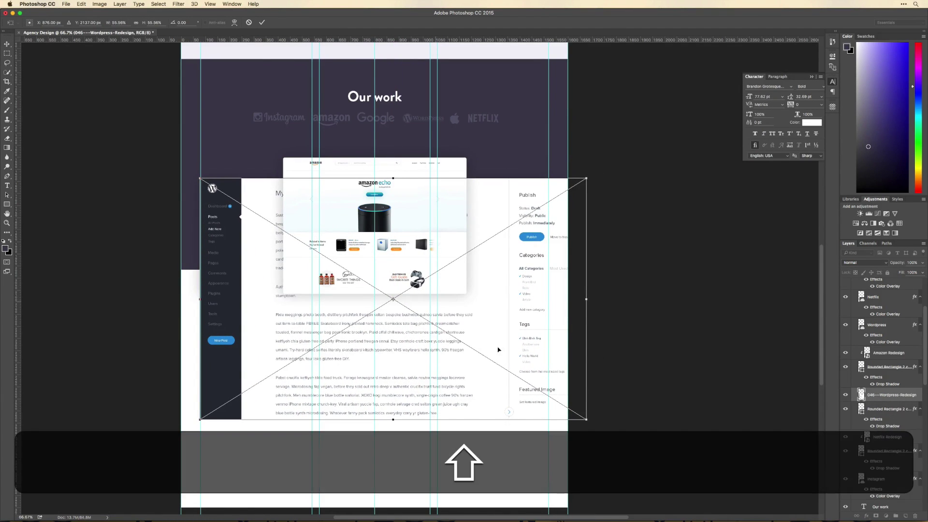
pyautogui.moveTo(588, 421); pyautogui.dragTo(397, 279)
pyautogui.hotkey('shift', 'Return')
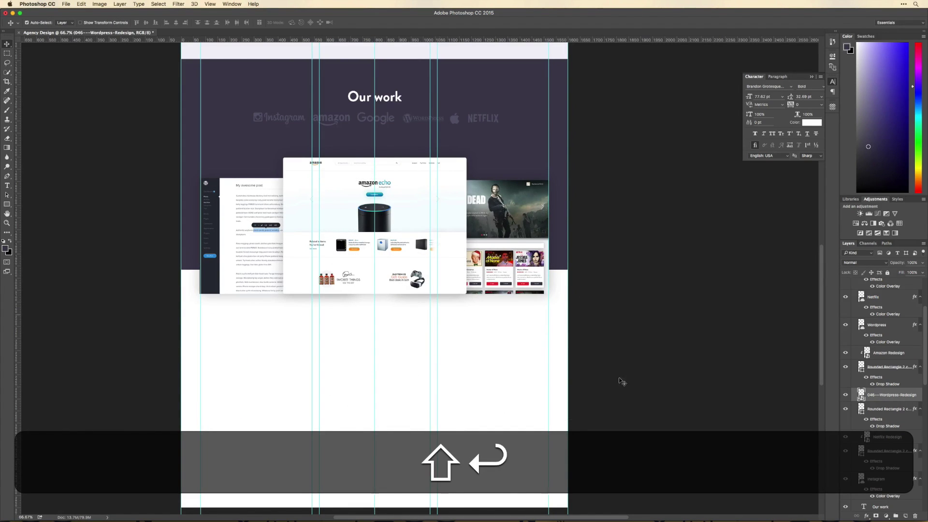
pyautogui.hotkey('alt', 'Return')
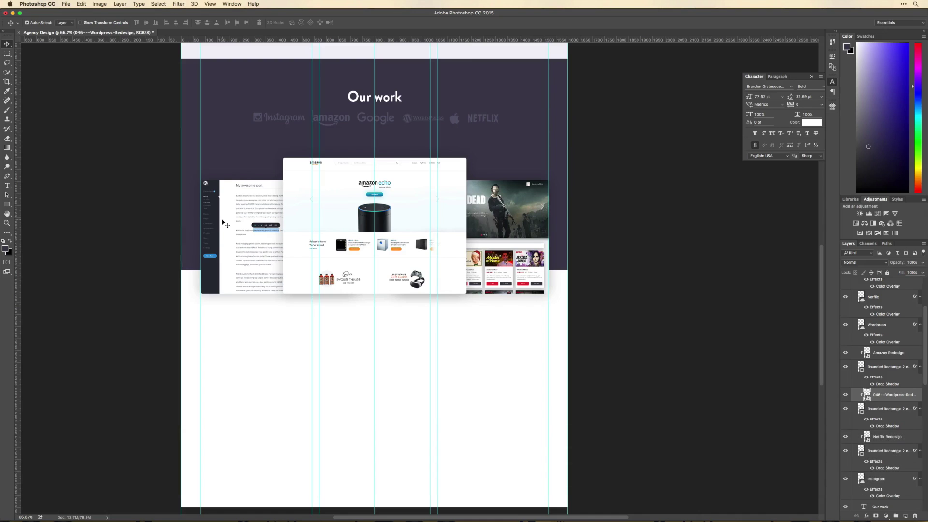
# Nudge the clipped WordPress screenshot slightly down and right to fit its card's edges.
pyautogui.press('Down')
pyautogui.press('Down')
pyautogui.press('Down')
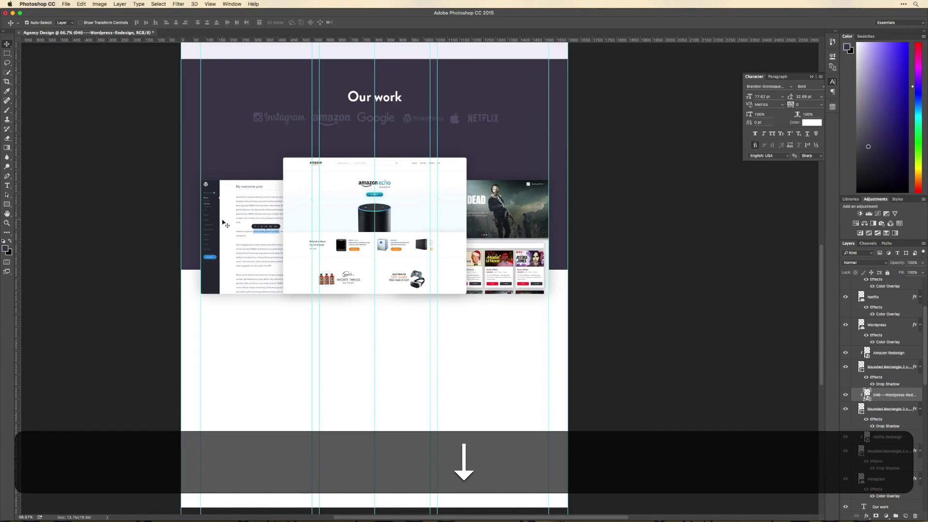
pyautogui.press('Down')
pyautogui.press('Up')
pyautogui.press('Right')
pyautogui.press('Right')
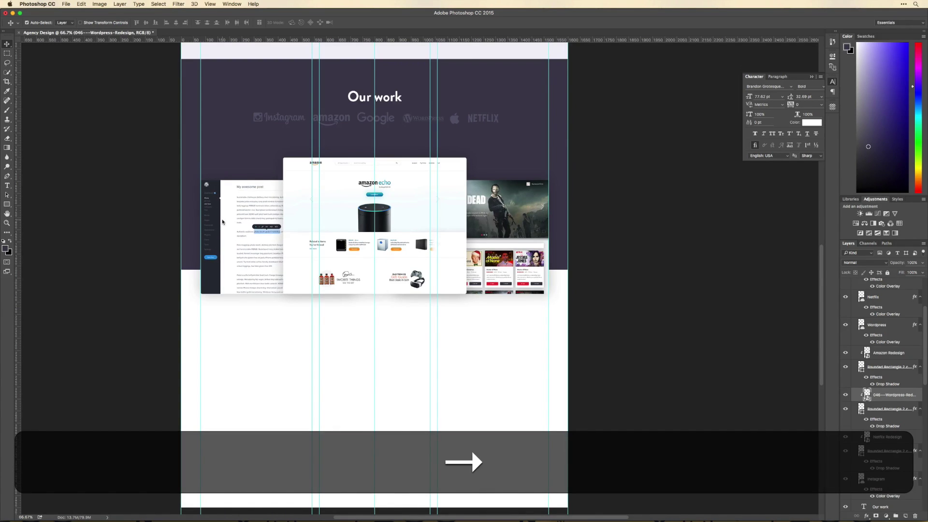
pyautogui.press('Right')
pyautogui.press('Left')
pyautogui.press('Left')
# Hide the guides, group the three project cards with their screenshots, and name the group "Work Examples".
pyautogui.moveTo(312, 211); pyautogui.dragTo(283, 269)
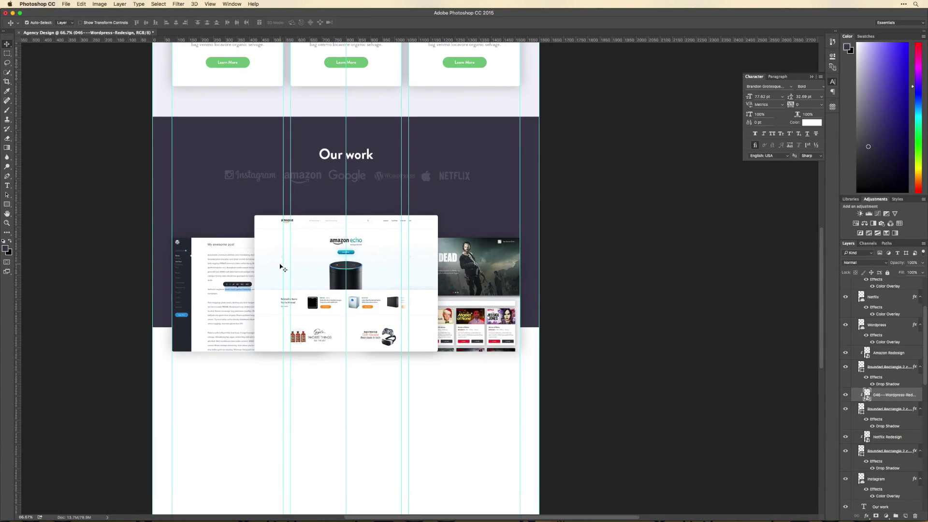
pyautogui.press('super+semicolon')
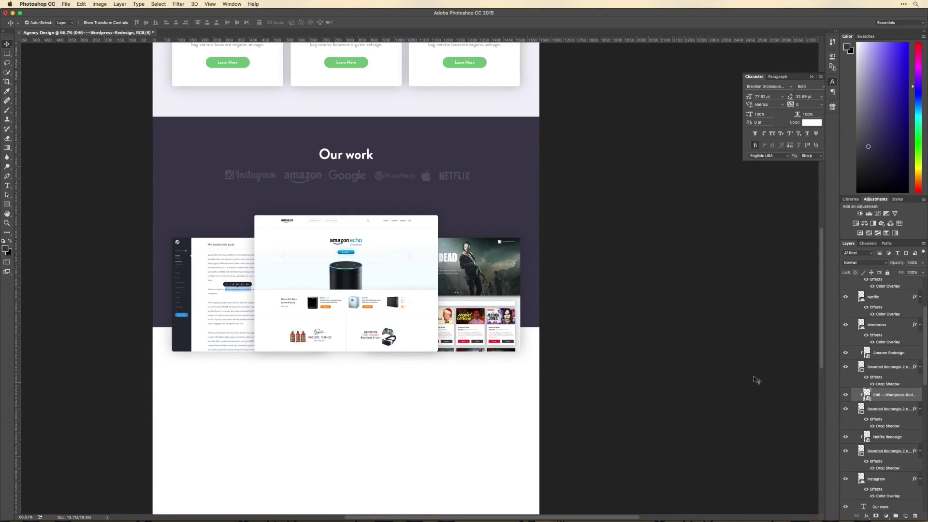
pyautogui.moveTo(507, 381); pyautogui.dragTo(170, 338)
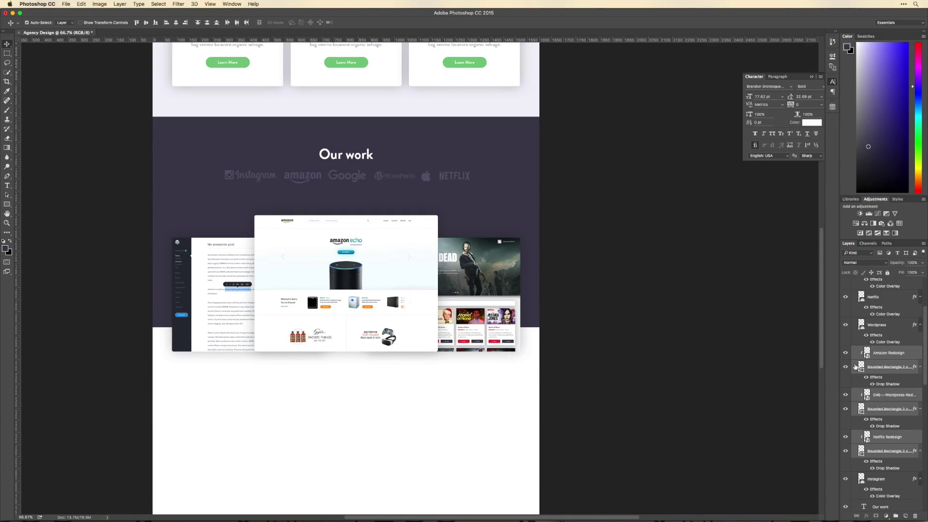
pyautogui.press('super+g')
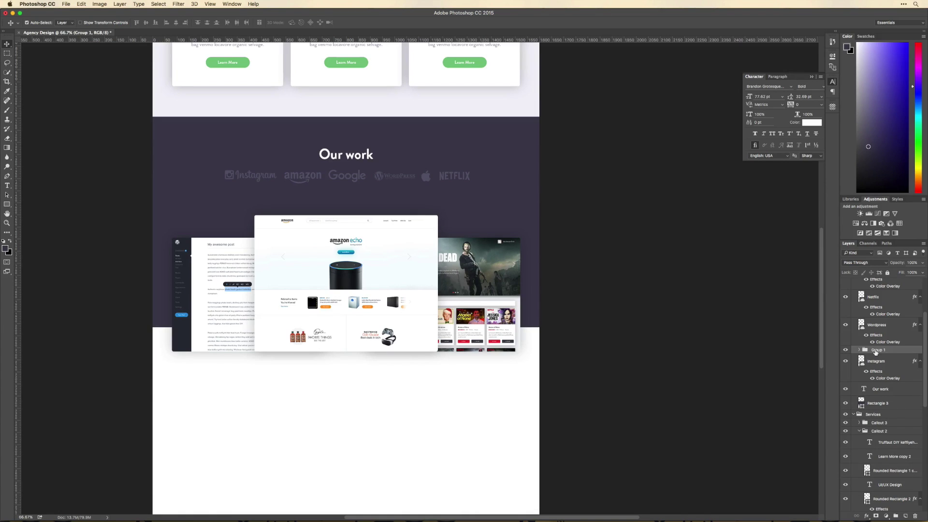
pyautogui.write('Past W')
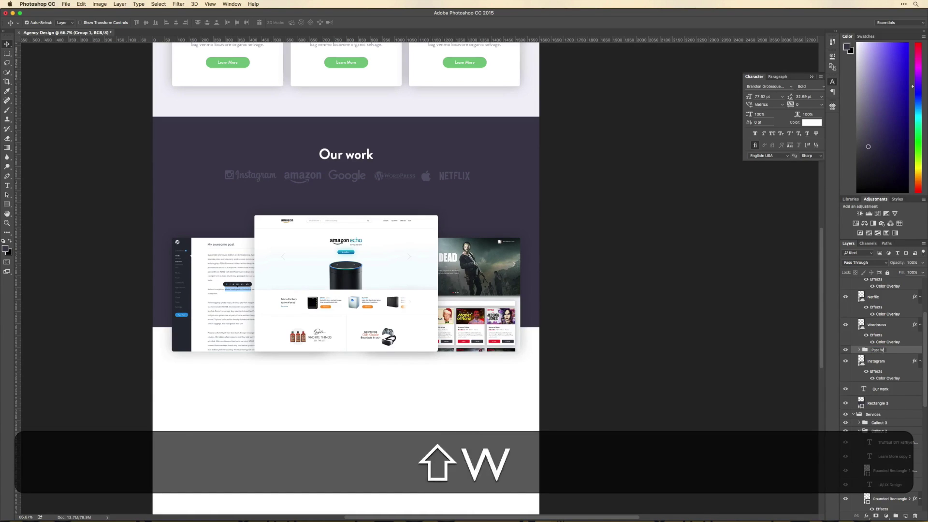
pyautogui.write('orkWork E')
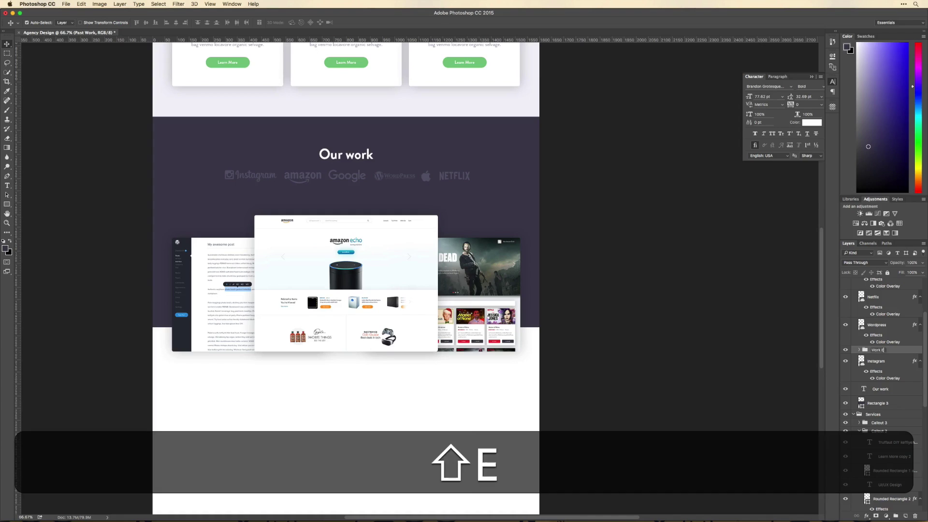
pyautogui.write('xamples')
pyautogui.press('Return')
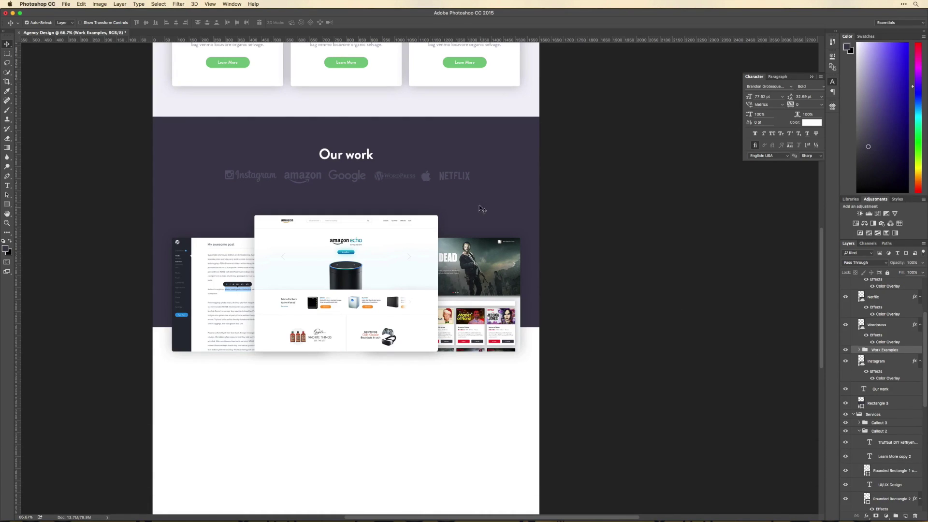
# Mask the Work Examples group with a selection of the dark section rectangle so the cards end at its lower edge.
pyautogui.keyDown('super'); pyautogui.click(514, 159); pyautogui.keyUp('super')
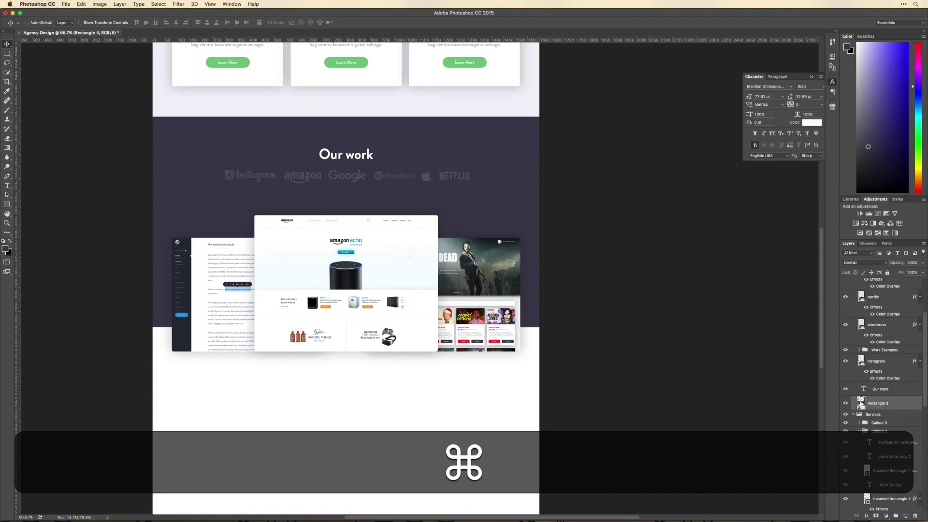
pyautogui.keyDown('super'); pyautogui.click(860, 403); pyautogui.keyUp('super')
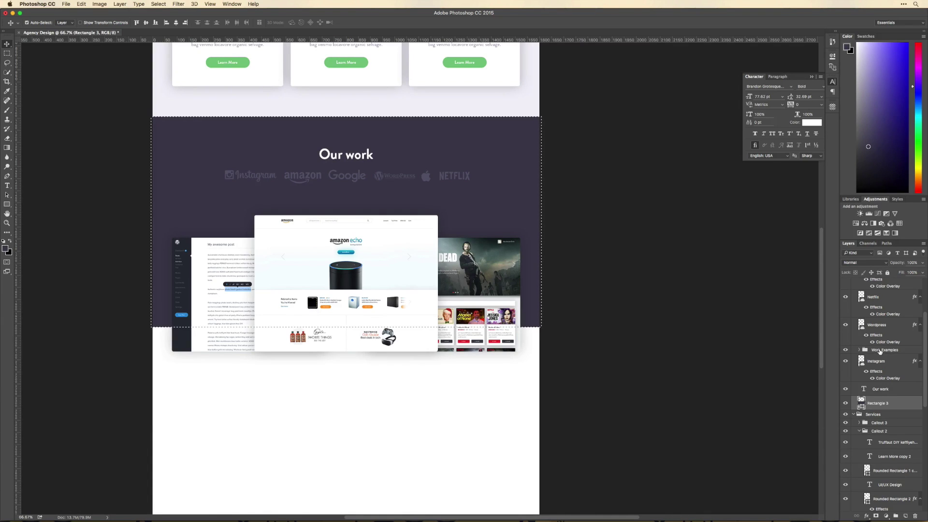
pyautogui.click(879, 351)
pyautogui.click(875, 515)
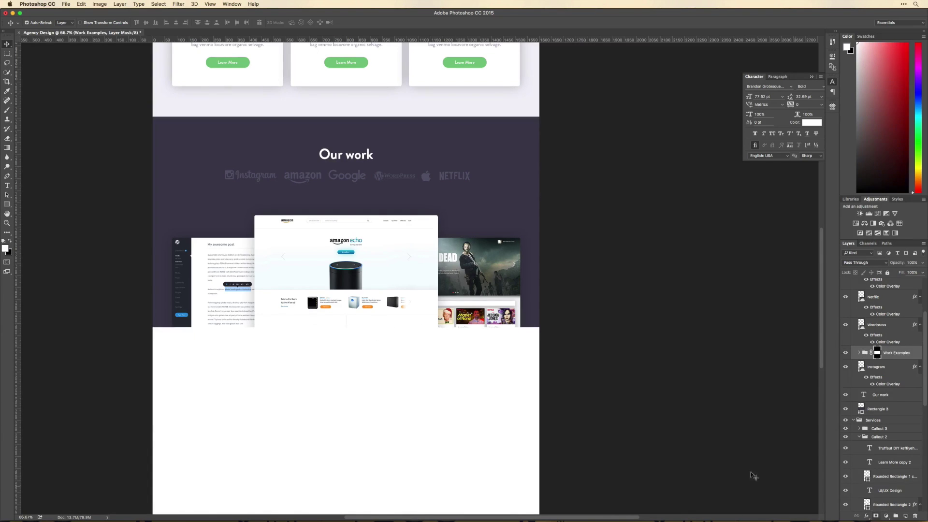
# Draw a 12 px circle between the client logos and the Amazon card.
pyautogui.scroll(1, 471, 232)
pyautogui.press('u')
pyautogui.press('super+1')
pyautogui.moveTo(290, 225); pyautogui.dragTo(295, 230)
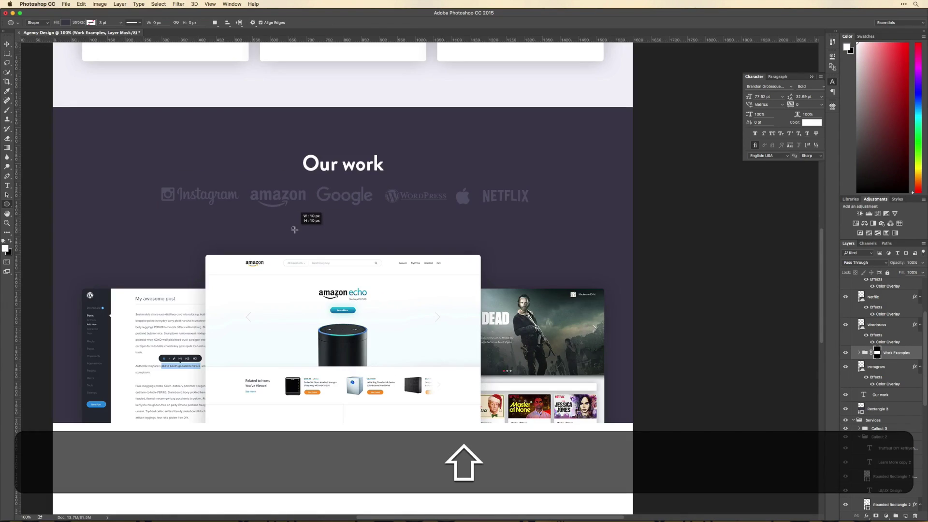
pyautogui.moveTo(296, 232); pyautogui.dragTo(296, 231)
pyautogui.hotkey('shift', 'v')
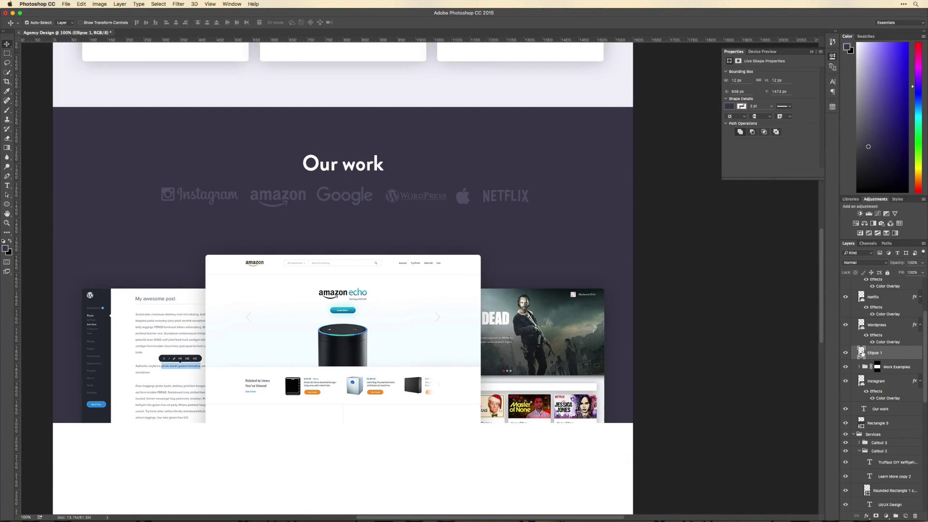
# Fill the circle with the green sampled from a Learn More button and duplicate it twice horizontally in an evenly spaced row.
pyautogui.doubleClick(861, 351)
pyautogui.scroll(5, 478, 208)
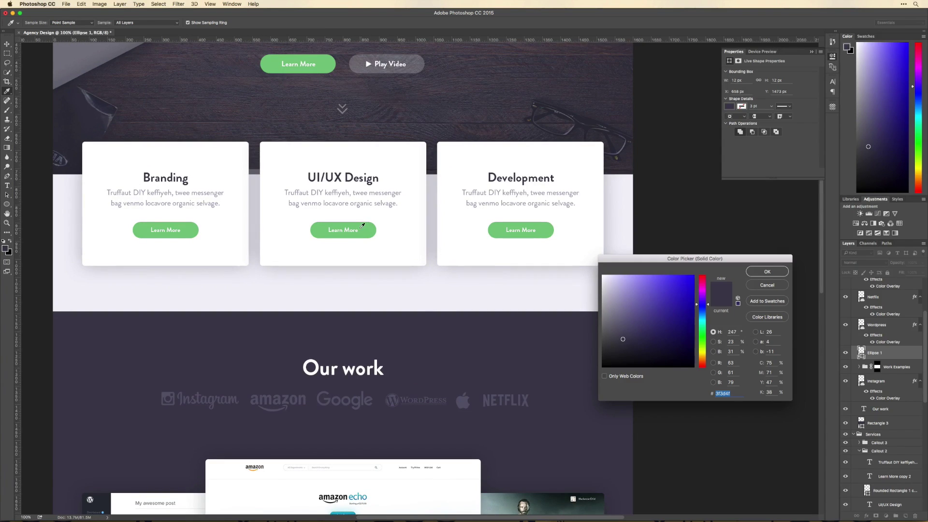
pyautogui.click(366, 225)
pyautogui.scroll(-5, 367, 225)
pyautogui.press('Return')
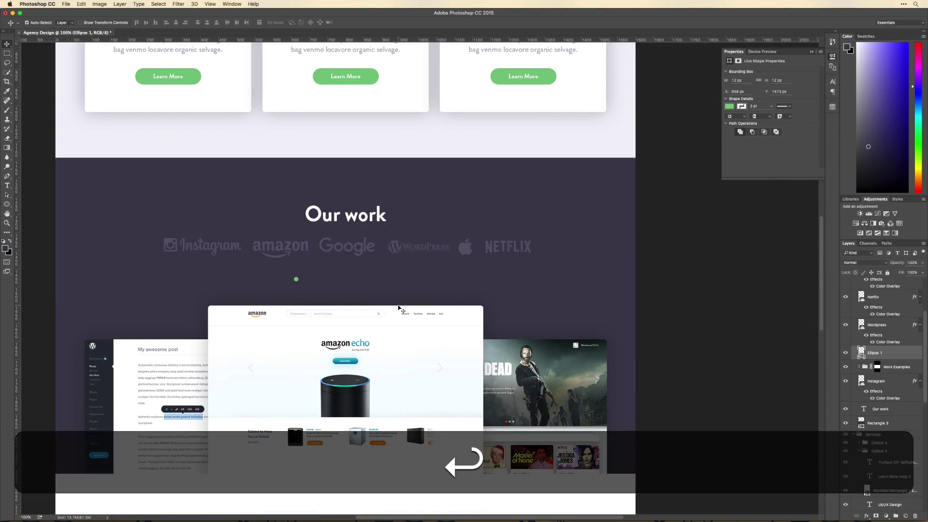
pyautogui.press('v')
pyautogui.moveTo(296, 279); pyautogui.dragTo(328, 281)
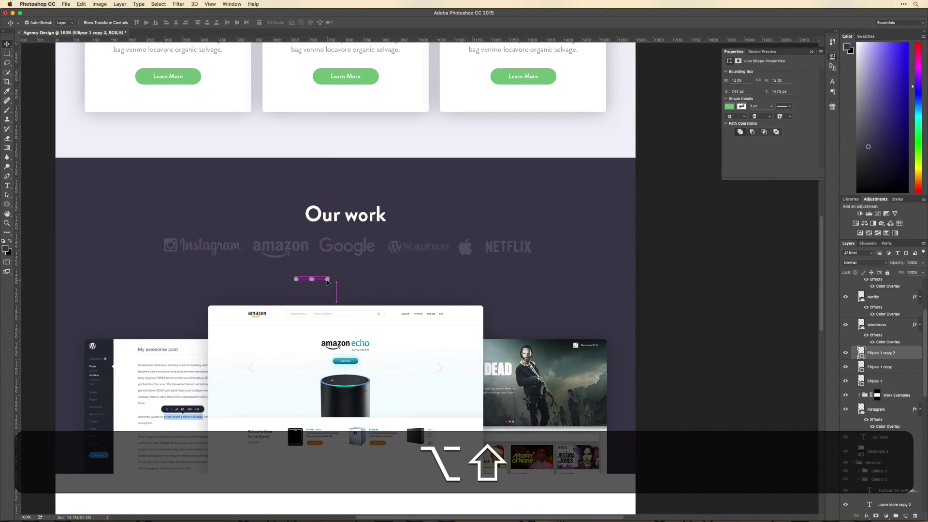
# Recolor the second and third dots with the muted purple #5b596f sampled from the Apple logo.
pyautogui.click(904, 368)
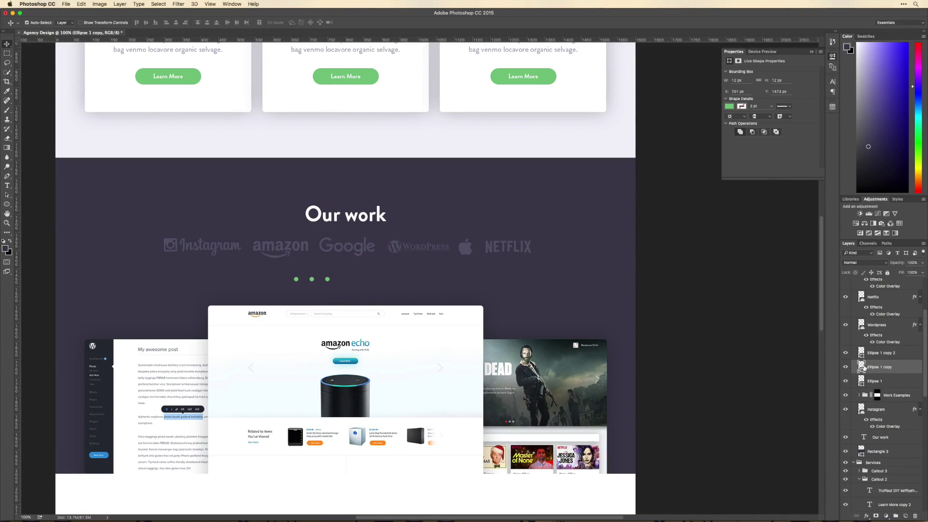
pyautogui.doubleClick(861, 366)
pyautogui.click(467, 245)
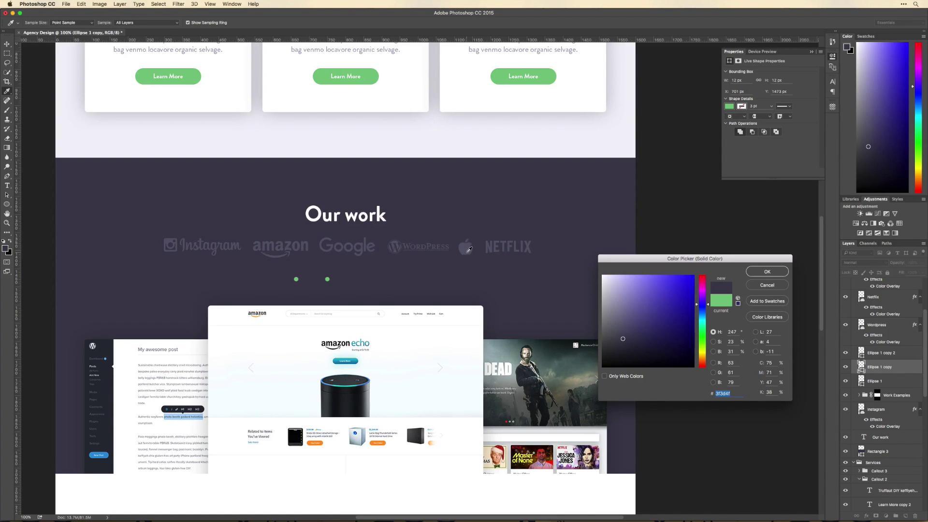
pyautogui.click(468, 249)
pyautogui.press('Return')
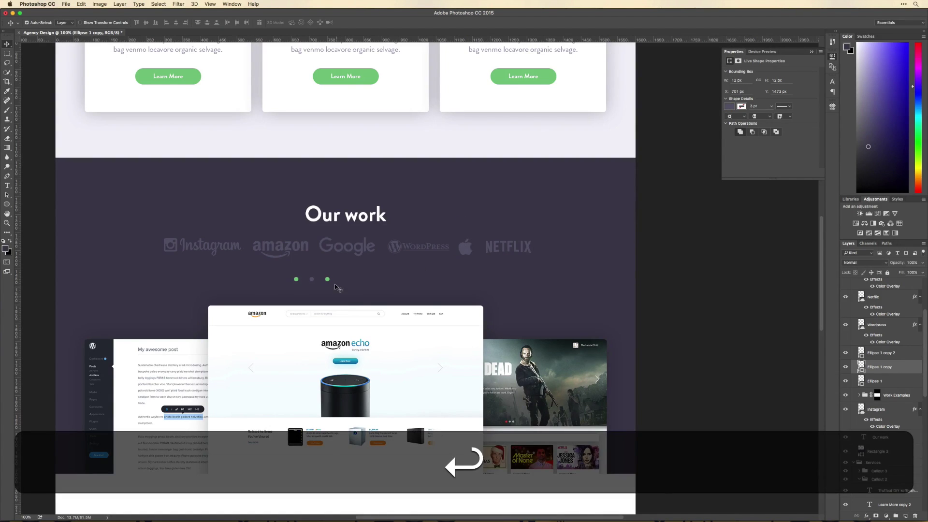
pyautogui.click(327, 279)
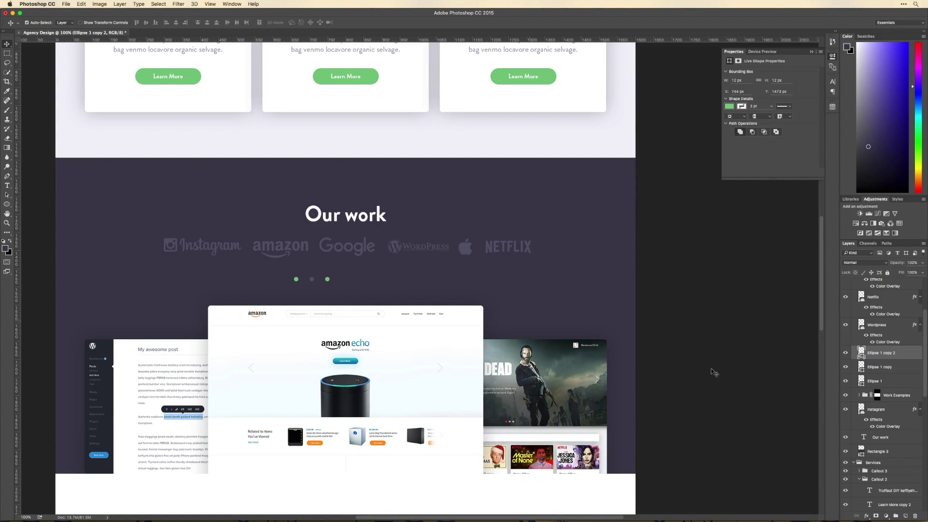
pyautogui.doubleClick(860, 353)
pyautogui.click(467, 246)
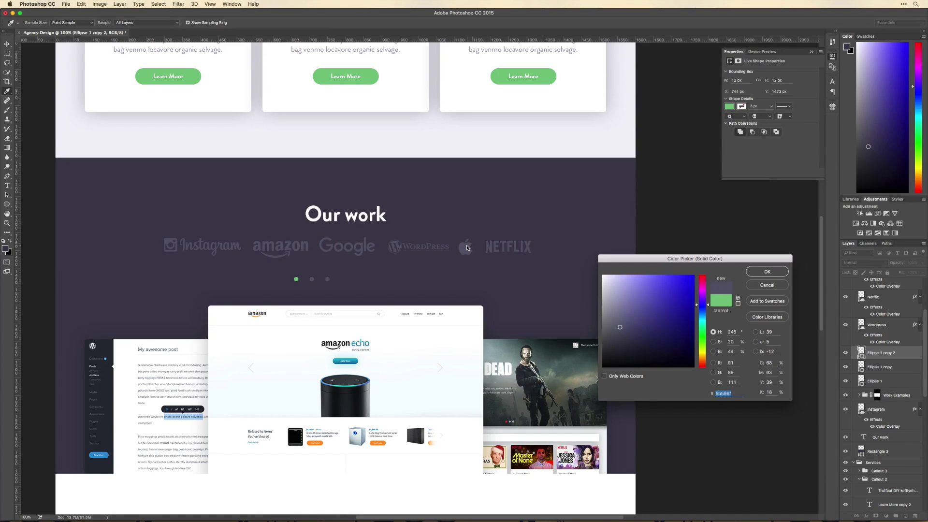
pyautogui.press('Return')
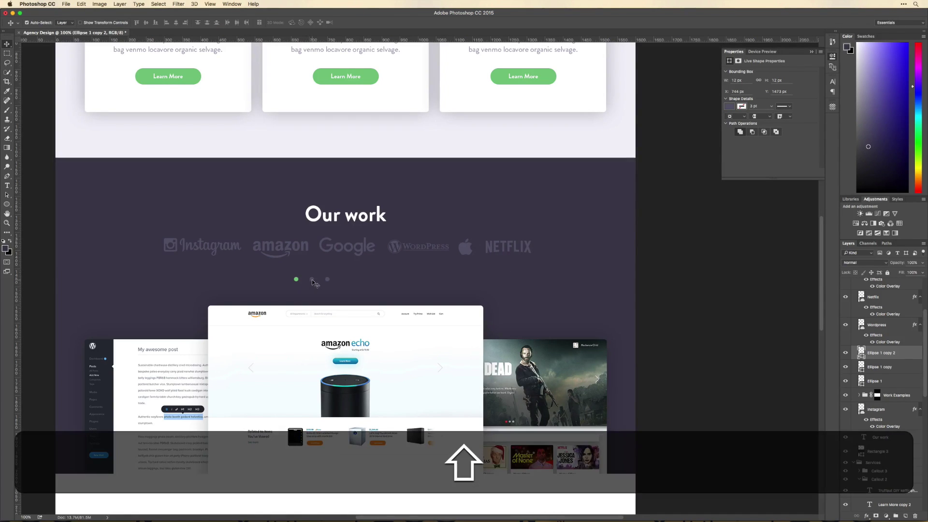
# Center the three dots horizontally on the page's middle guide, nudge them slightly down, then hide the guides and deselect.
pyautogui.keyDown('shift'); pyautogui.click(312, 279); pyautogui.keyUp('shift')
pyautogui.moveTo(297, 280); pyautogui.dragTo(323, 281)
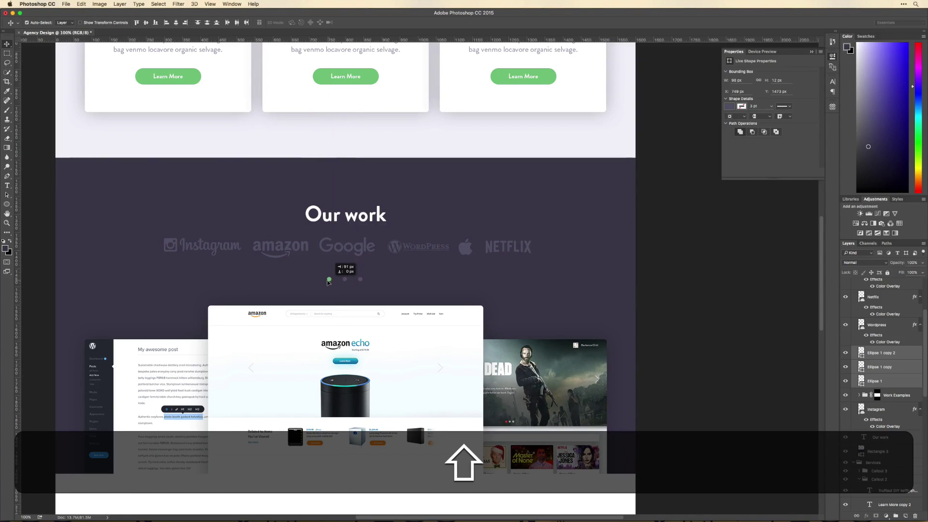
pyautogui.press('super+t')
pyautogui.hotkey('shift', 'Right')
pyautogui.press('Left')
pyautogui.press('Left')
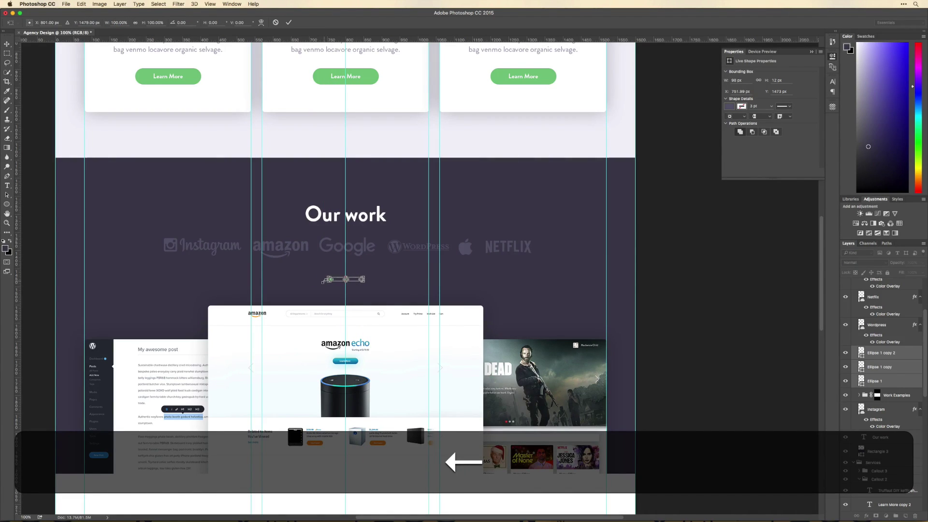
pyautogui.press('Down')
pyautogui.press('Down')
pyautogui.press('Down')
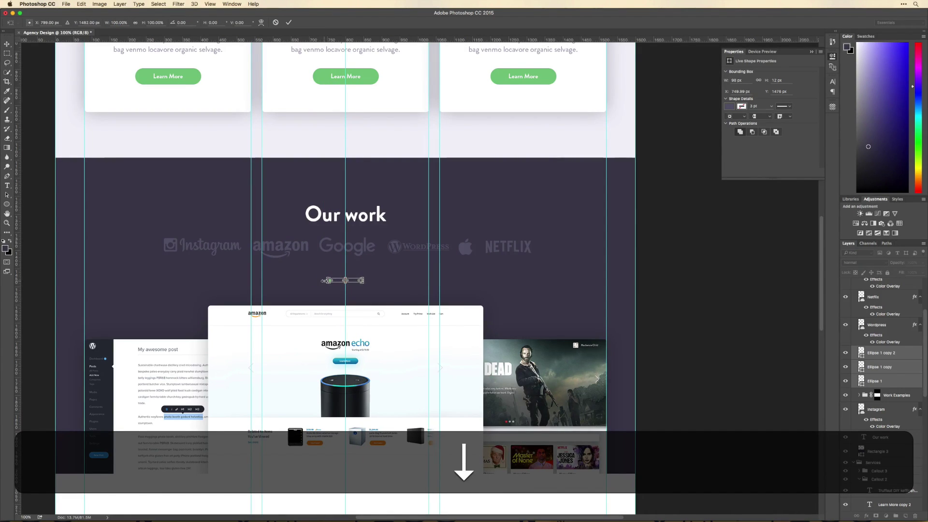
pyautogui.press('Up')
pyautogui.press('Return')
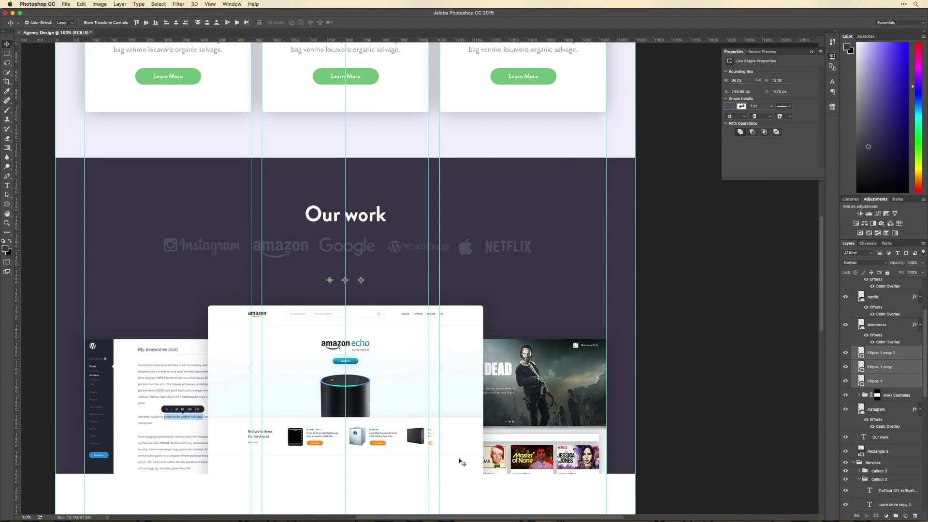
pyautogui.press('super+semicolon')
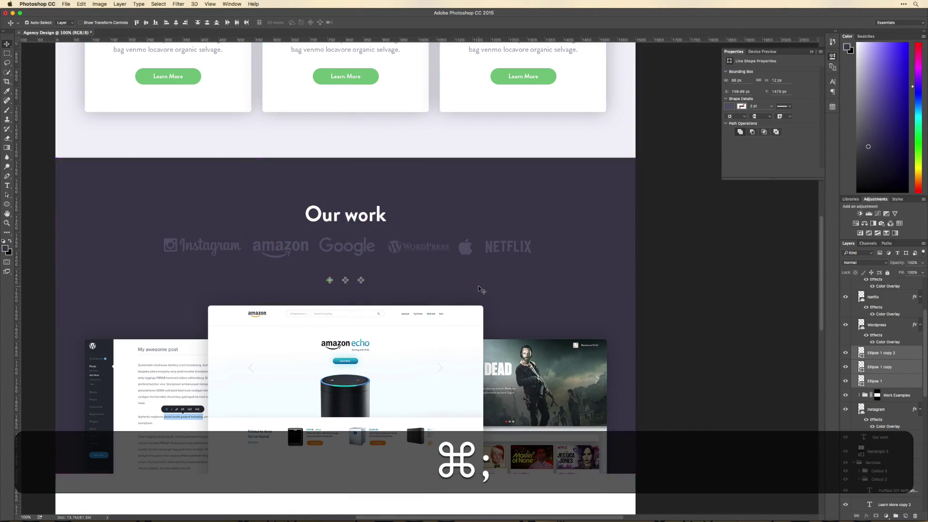
pyautogui.click(662, 261)
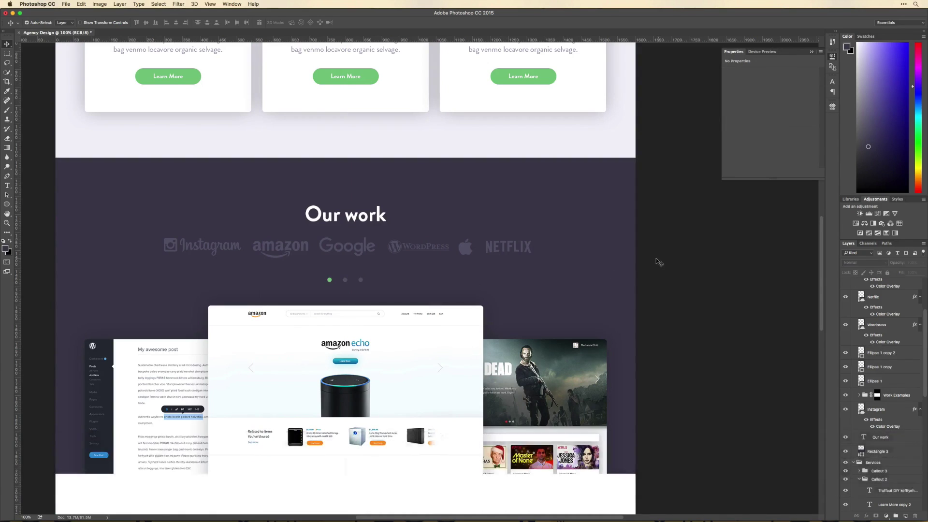
# Lighten the Instagram logo's Color Overlay to #747286.
pyautogui.click(169, 245)
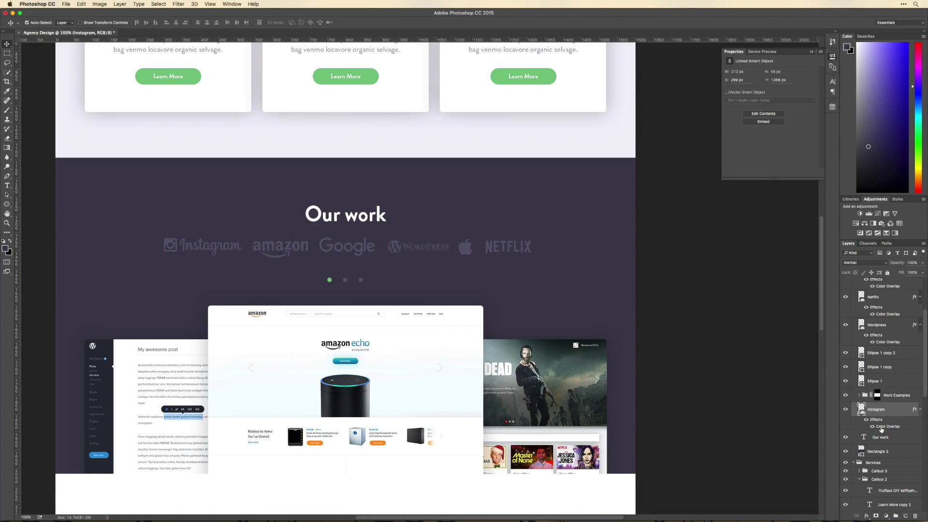
pyautogui.doubleClick(881, 426)
pyautogui.click(768, 201)
pyautogui.moveTo(619, 330); pyautogui.dragTo(616, 319)
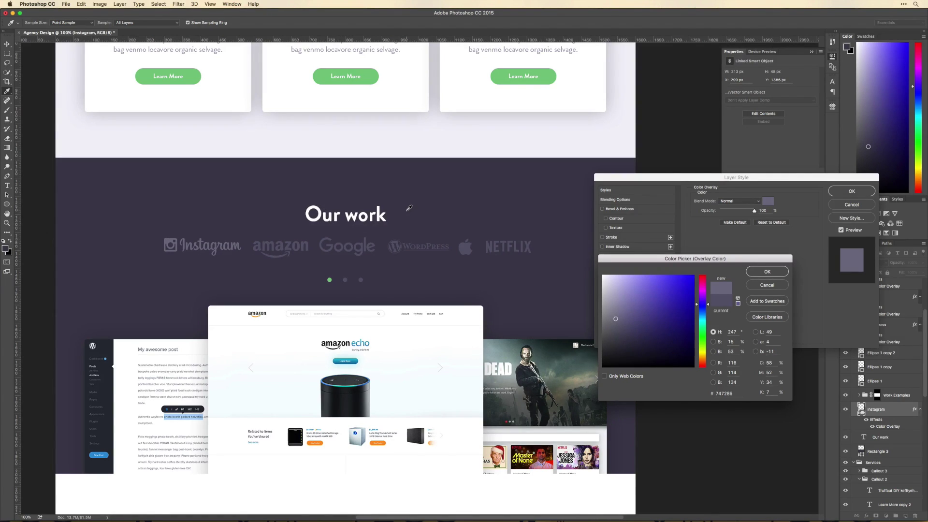
pyautogui.press('Return')
pyautogui.press('Return')
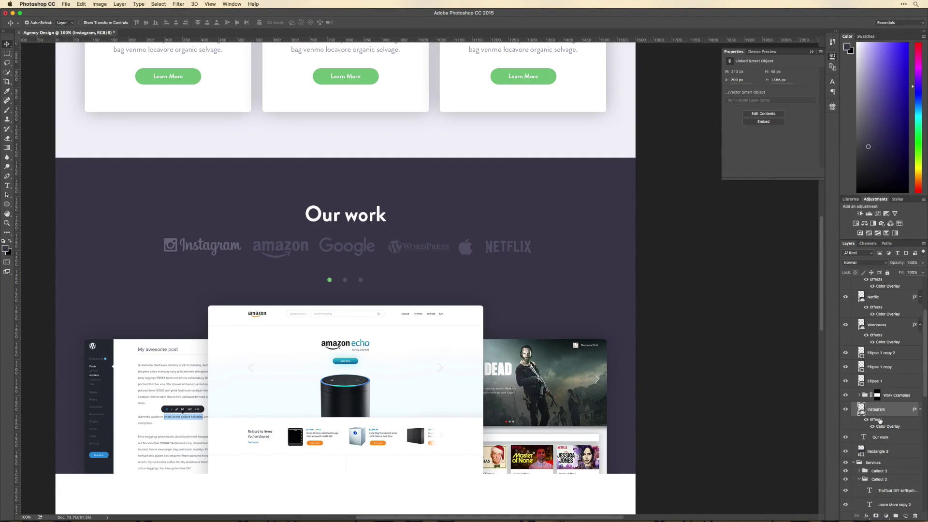
# Copy the Instagram logo's Color Overlay effect to the WordPress, Netflix, Google, Apple and Amazon logos.
pyautogui.press('alt')
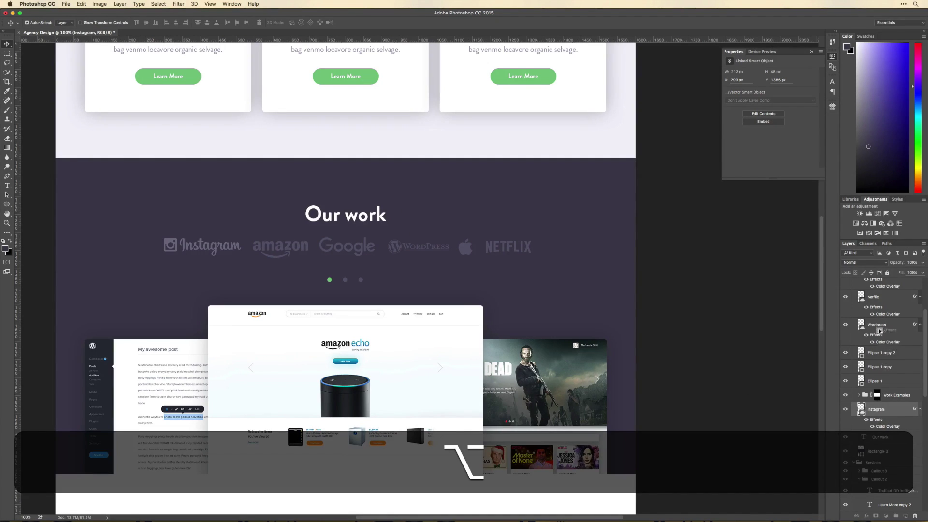
pyautogui.scroll(2, 880, 344)
pyautogui.moveTo(880, 387); pyautogui.dragTo(880, 326)
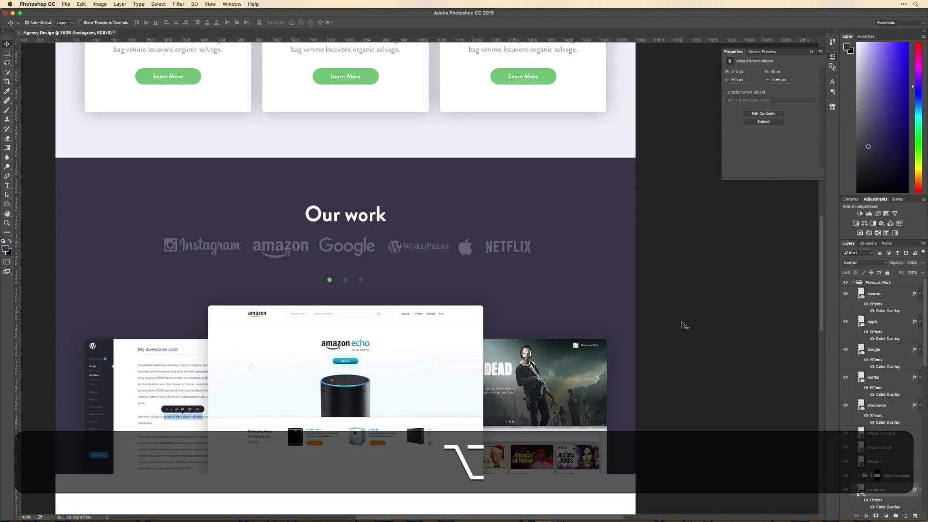
# Collapse the layer properties and review the page layout from the hero area through the "Our work" section.
pyautogui.scroll(-1, 700, 343)
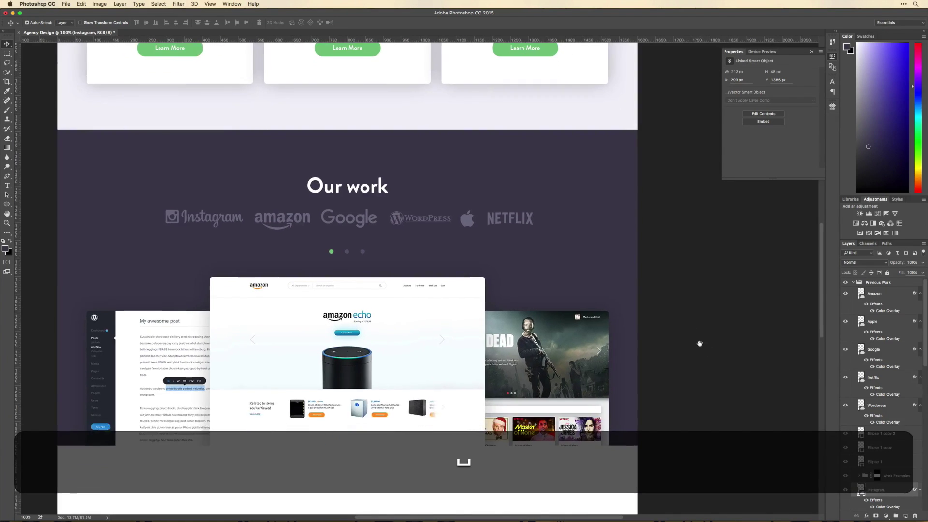
pyautogui.scroll(-1, 535, 400)
pyautogui.click(833, 57)
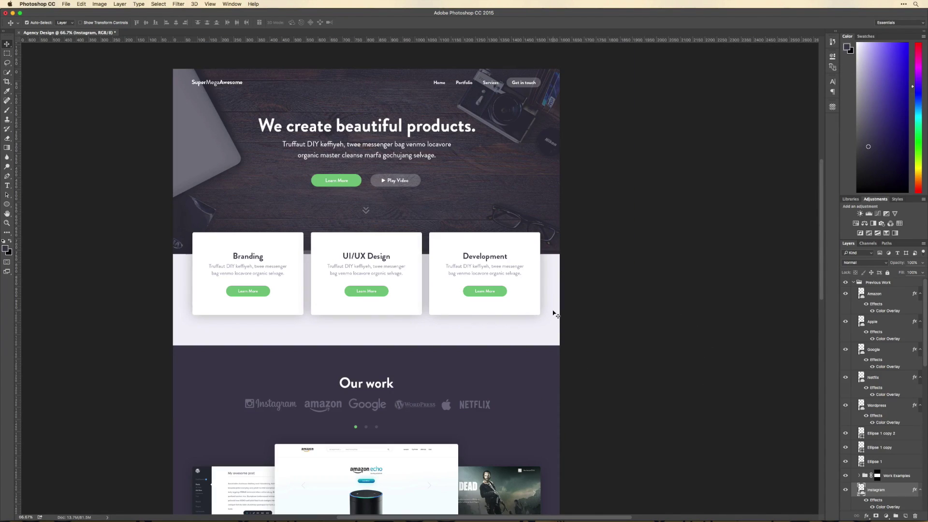
pyautogui.moveTo(556, 315); pyautogui.dragTo(556, 230)
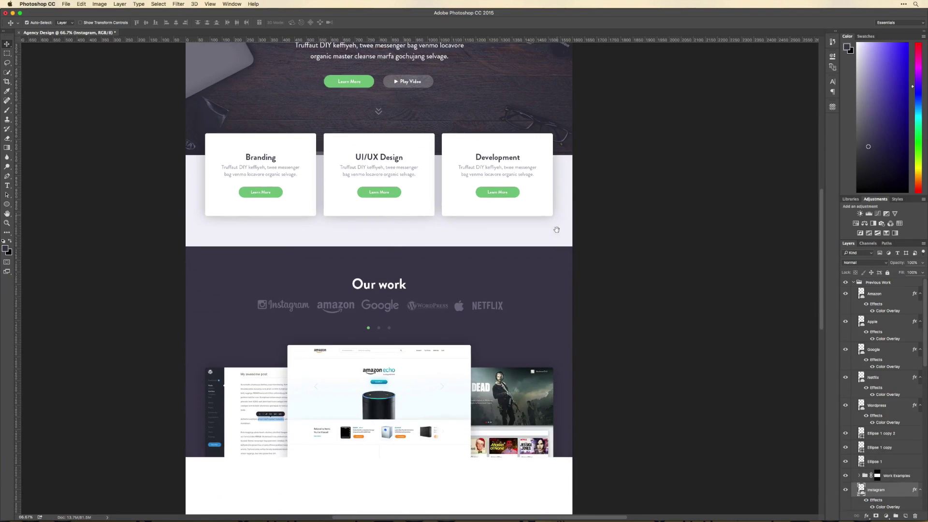
# Collapse the Callout 2 and Callout 1 groups and select the Rectangle 2 background layer in the Services group.
pyautogui.press('super+equal')
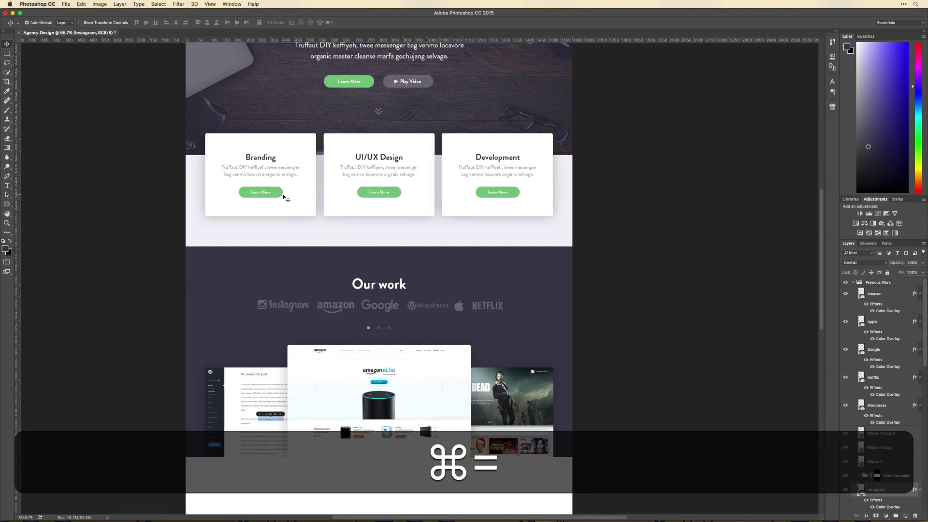
pyautogui.scroll(10, 312, 168)
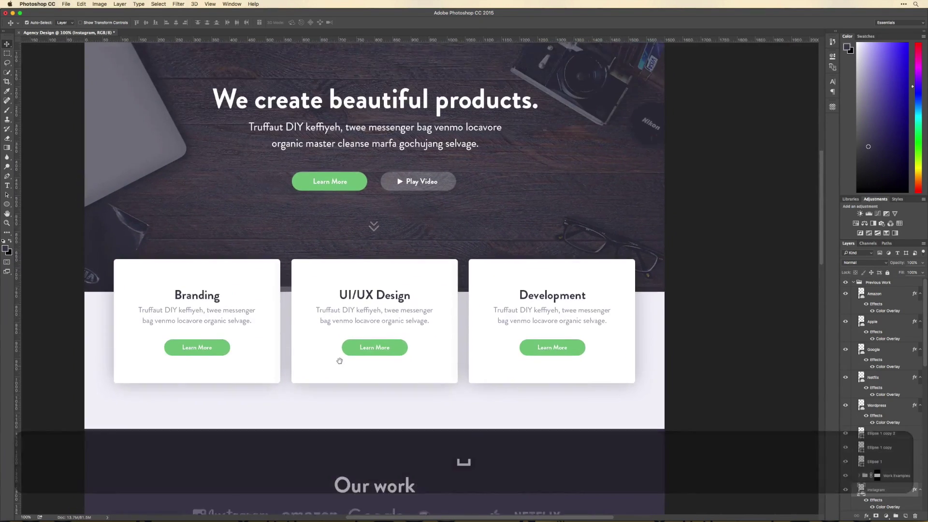
pyautogui.scroll(-4, 350, 272)
pyautogui.press('v')
pyautogui.click(210, 281)
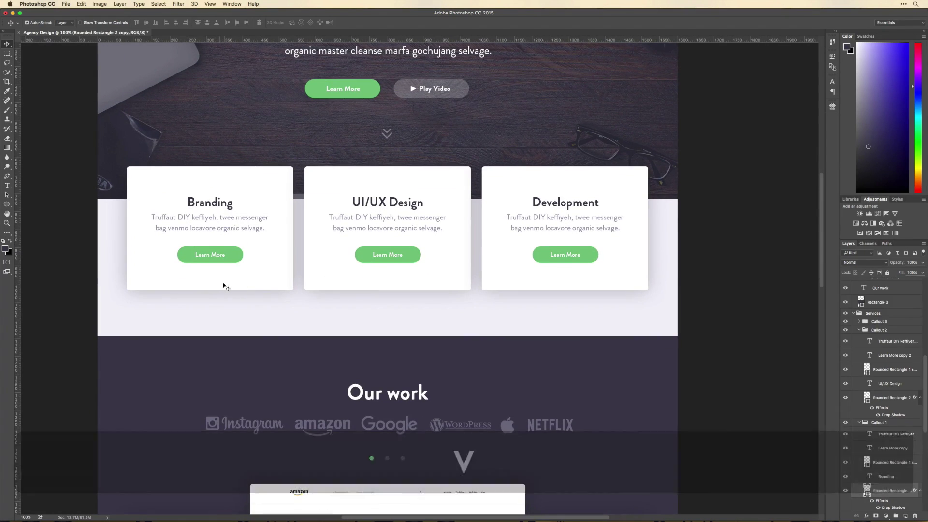
pyautogui.click(860, 330)
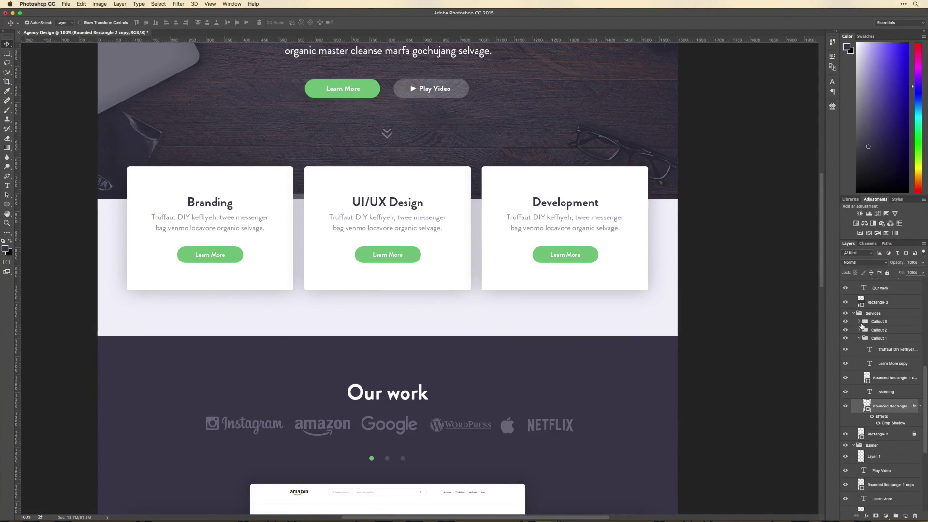
pyautogui.click(859, 338)
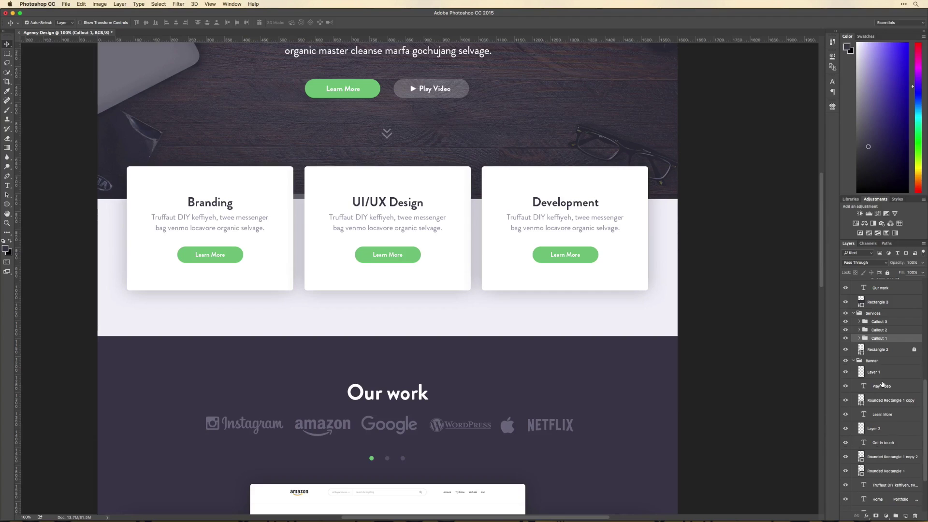
pyautogui.click(880, 351)
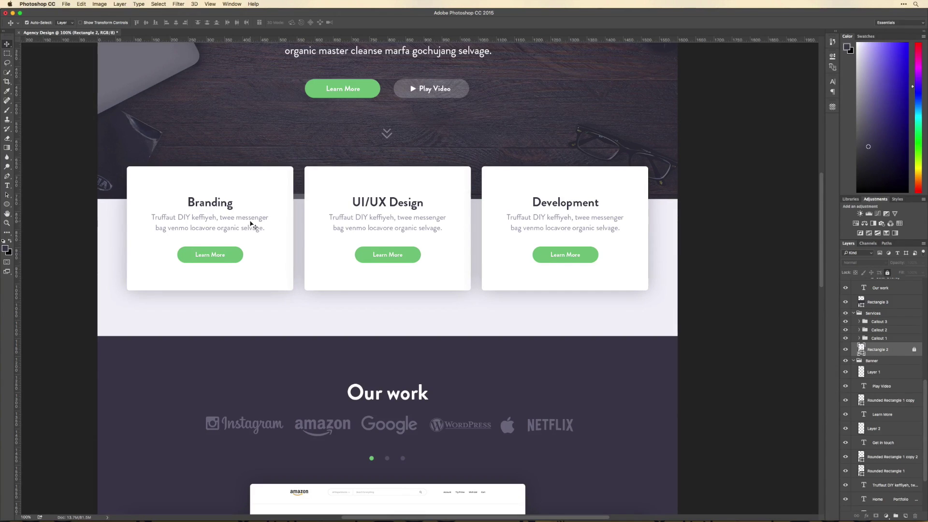
# Draw a thin vertical rectangle about 3 × 87 px descending from the Branding card's bottom edge, above the Rectangle 2 layer.
pyautogui.click(7, 207)
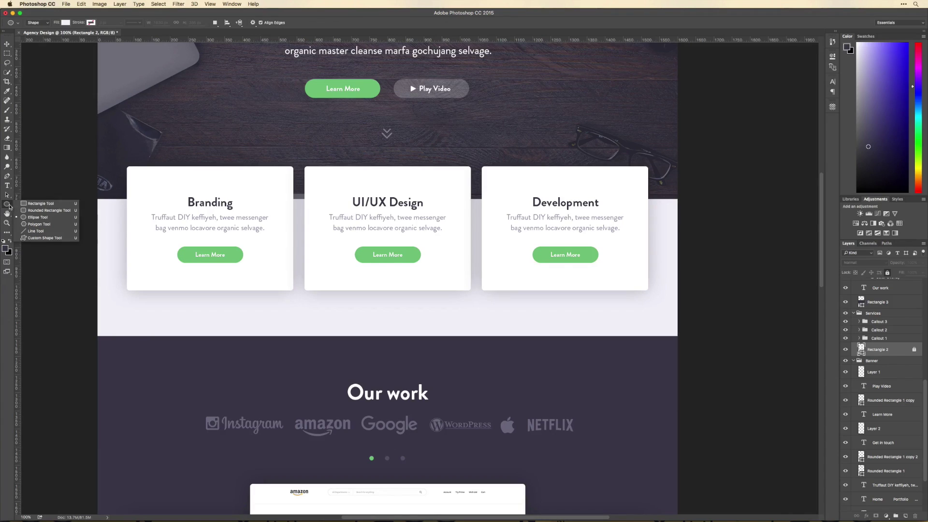
pyautogui.click(148, 200)
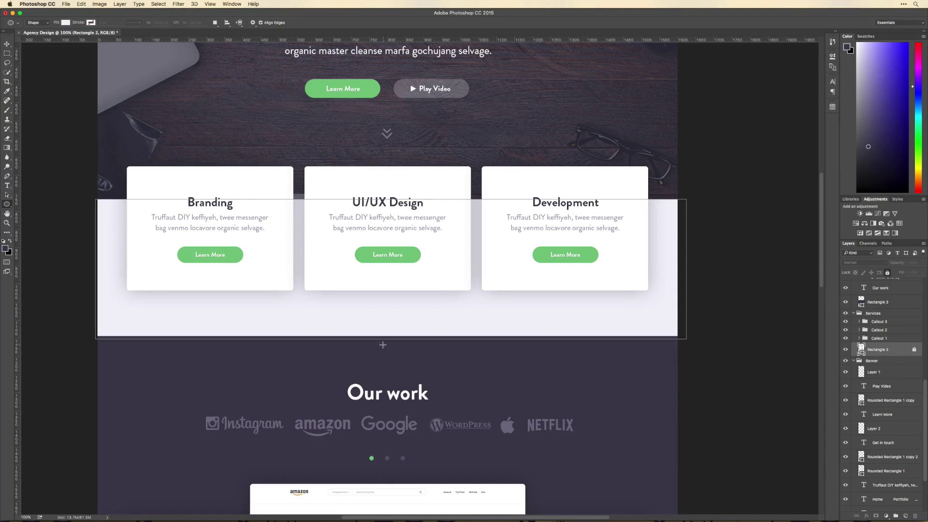
pyautogui.click(8, 206)
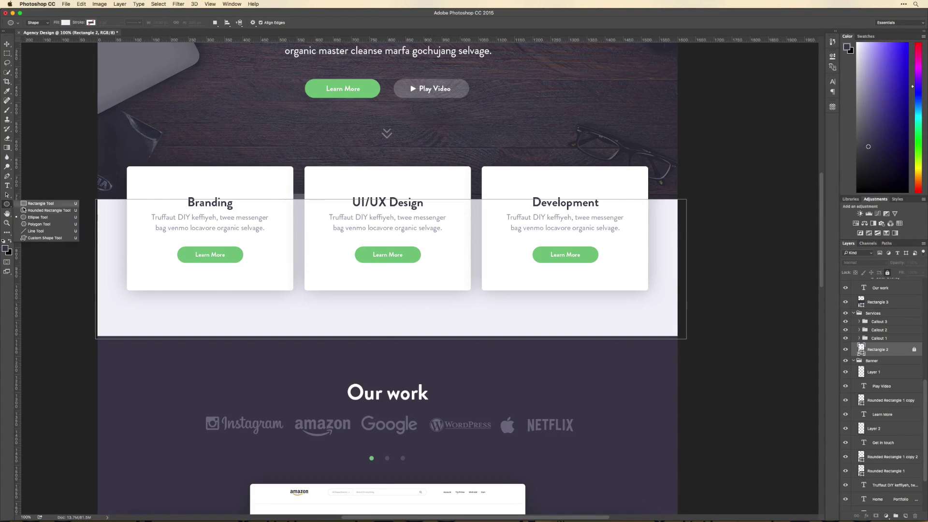
pyautogui.click(41, 203)
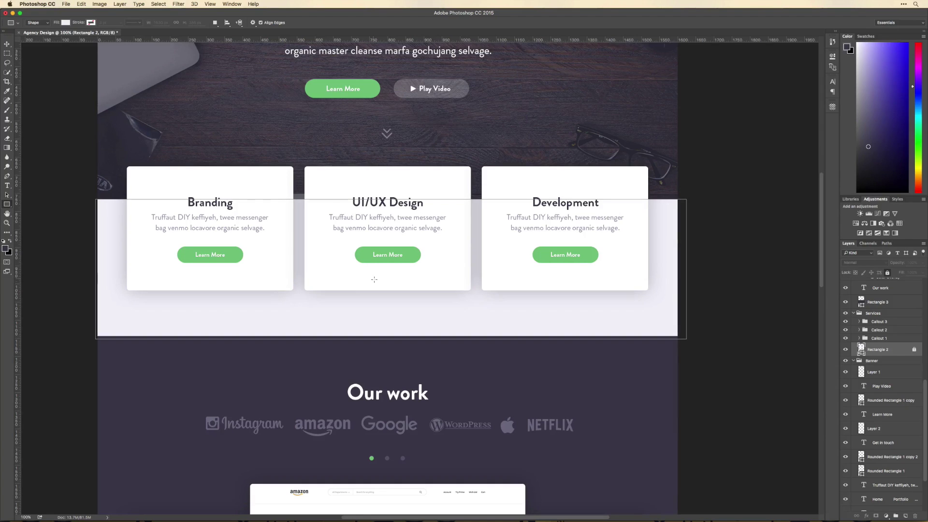
pyautogui.moveTo(198, 286)
pyautogui.mouseDown()
pyautogui.moveTo(200, 334)
pyautogui.moveTo(199, 318)
pyautogui.mouseUp()
pyautogui.press('v')
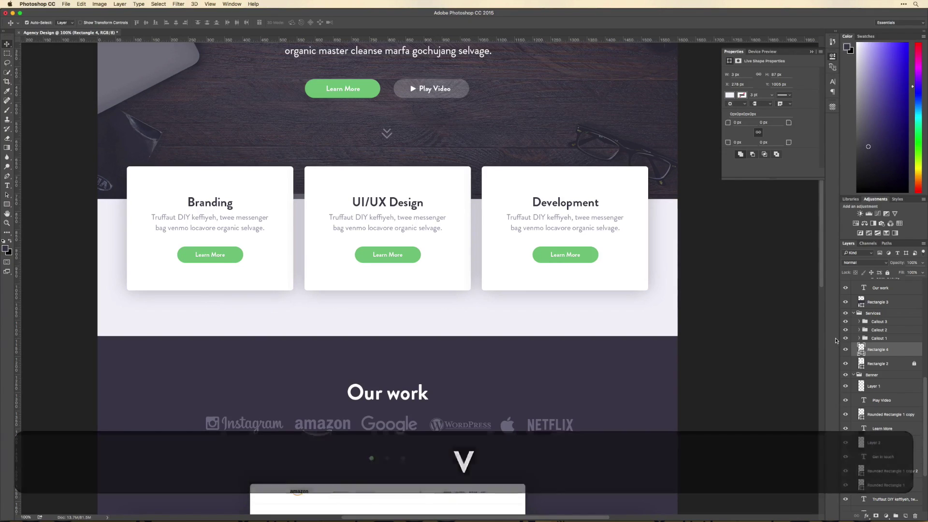
# Change the thin vertical line's fill color to light lavender #d5d2e5.
pyautogui.doubleClick(861, 348)
pyautogui.click(412, 350)
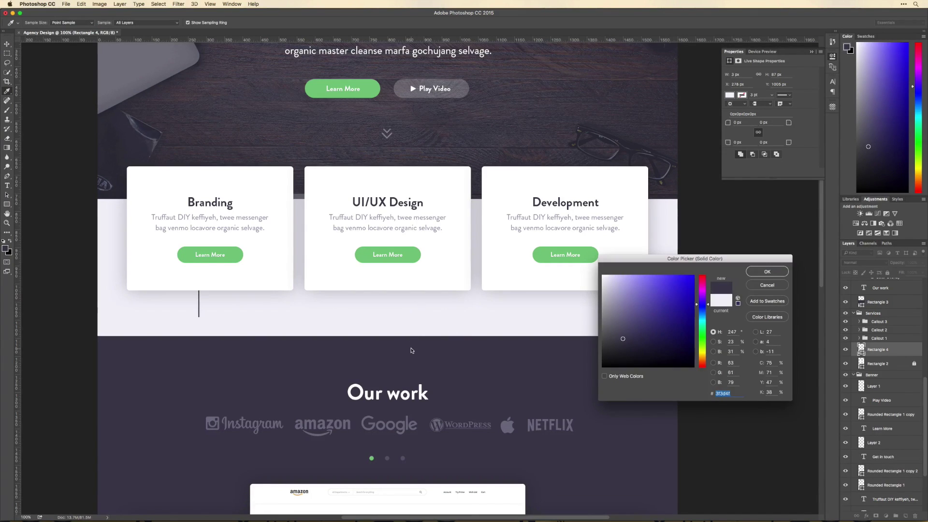
pyautogui.moveTo(643, 293); pyautogui.dragTo(616, 312)
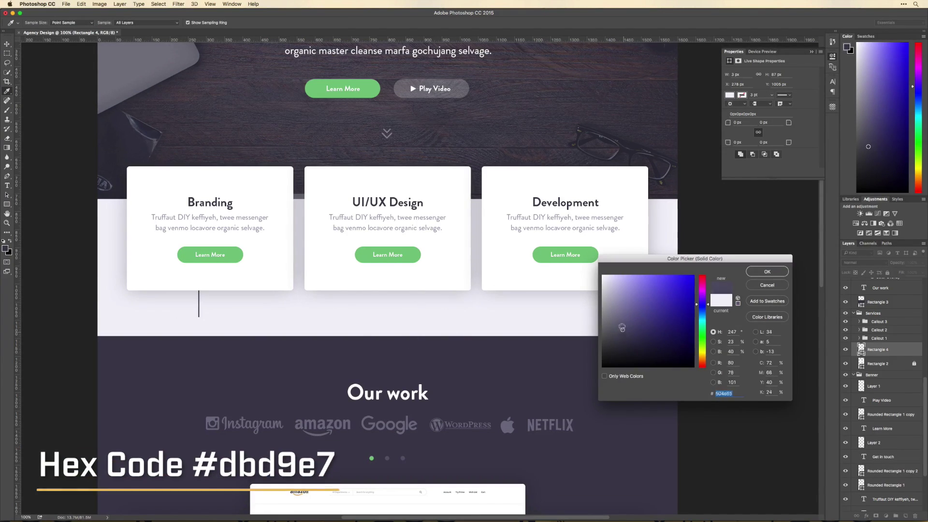
pyautogui.moveTo(607, 280); pyautogui.dragTo(610, 285)
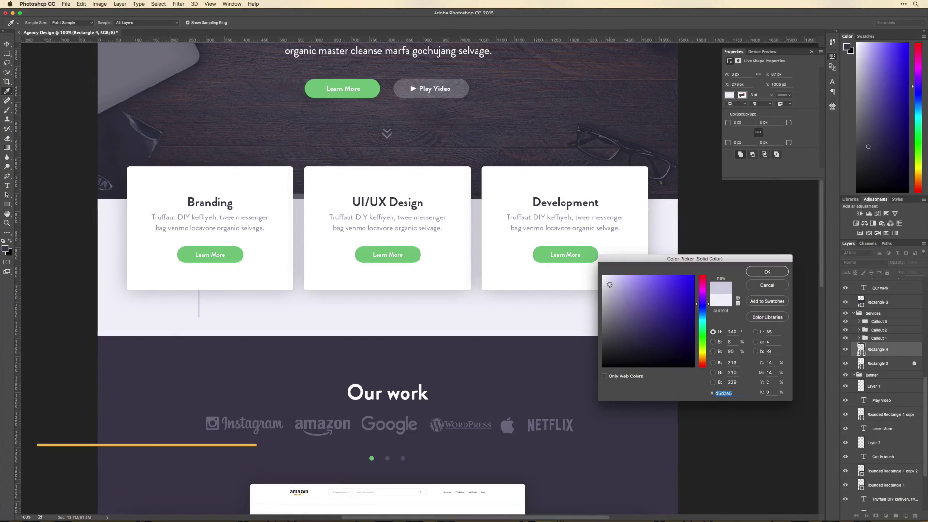
pyautogui.press('Return')
# Center the vertical line under the Branding card and place copies centered under the UI/UX Design and Development cards.
pyautogui.press('super+t')
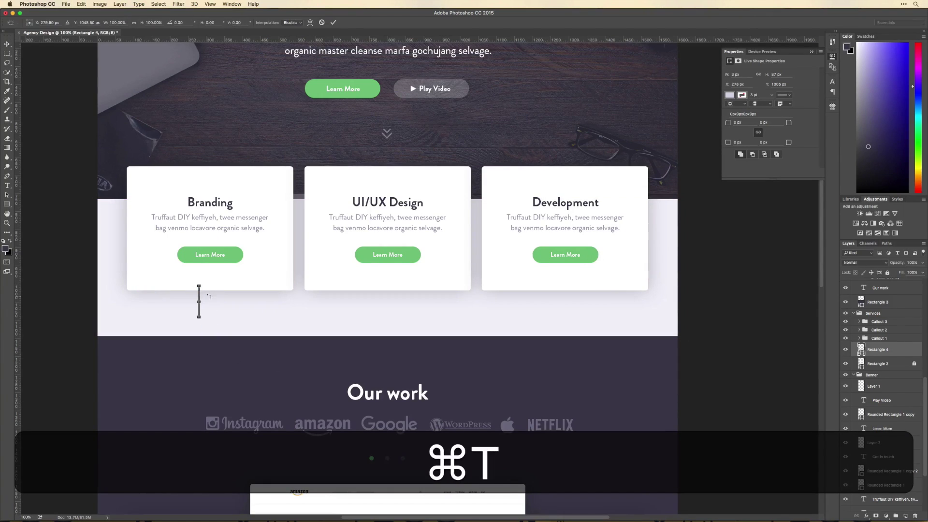
pyautogui.moveTo(199, 297); pyautogui.dragTo(567, 300)
pyautogui.press('Return')
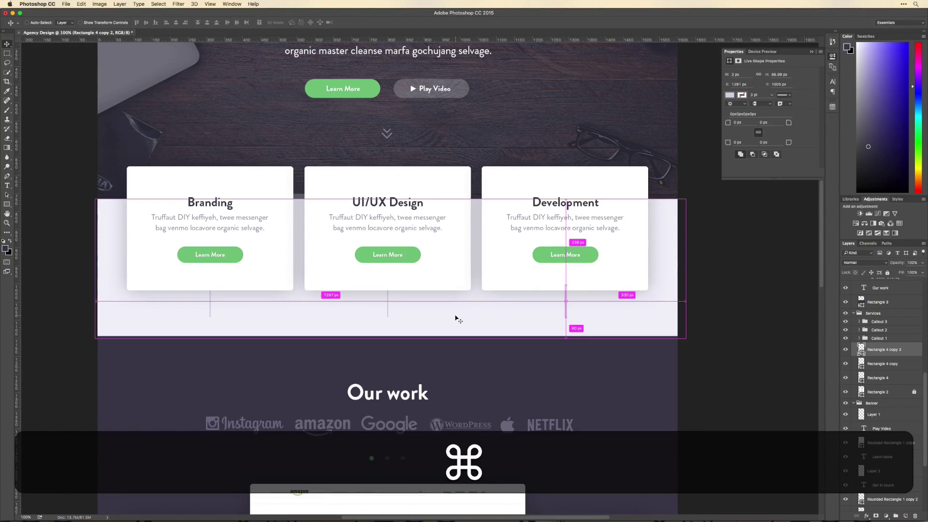
# Duplicate the line under the Development card, rotate the copy -90° and align it with that line's lower end.
pyautogui.press('super+j')
pyautogui.press('super+t')
pyautogui.moveTo(590, 279); pyautogui.dragTo(562, 317)
pyautogui.press('super+equal')
pyautogui.press('super+equal')
pyautogui.press('super+equal')
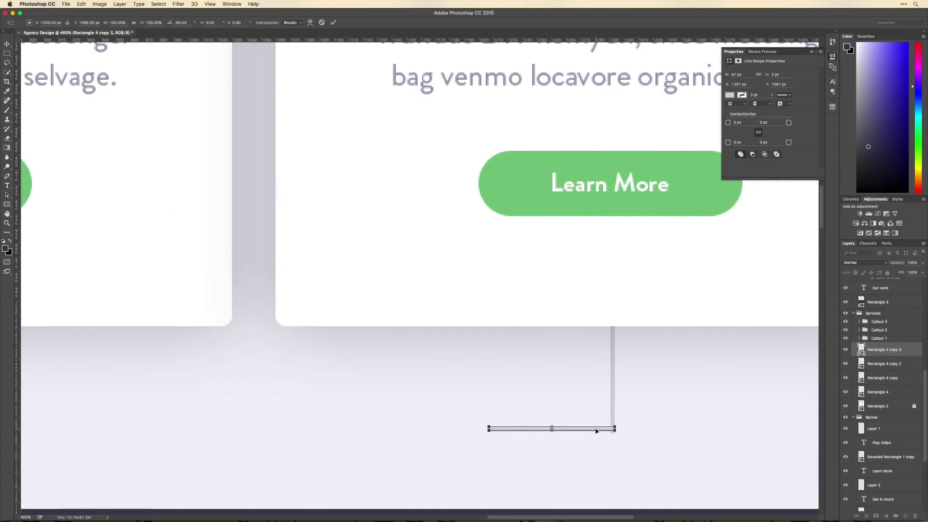
pyautogui.moveTo(595, 432); pyautogui.dragTo(595, 435)
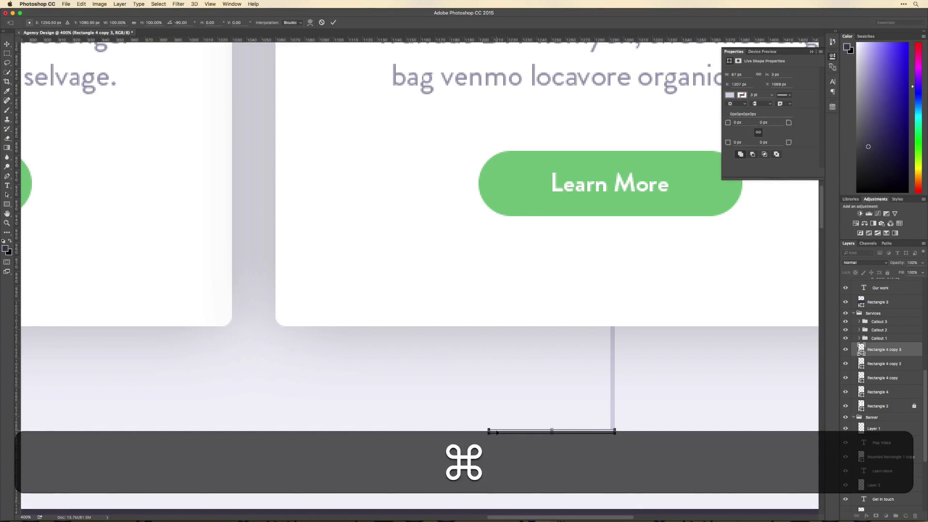
# Stretch the horizontal line across to the vertical line under the Branding card so it joins the outer lines.
pyautogui.press('super+minus')
pyautogui.press('super+minus')
pyautogui.moveTo(454, 354); pyautogui.dragTo(57, 376)
pyautogui.press('Return')
# Extend the middle vertical line down past the dark section's upper edge to about 154 px tall, then deselect it.
pyautogui.click(203, 427)
pyautogui.moveTo(412, 385); pyautogui.dragTo(403, 354)
pyautogui.click(404, 290)
pyautogui.press('super+t')
pyautogui.press('Return')
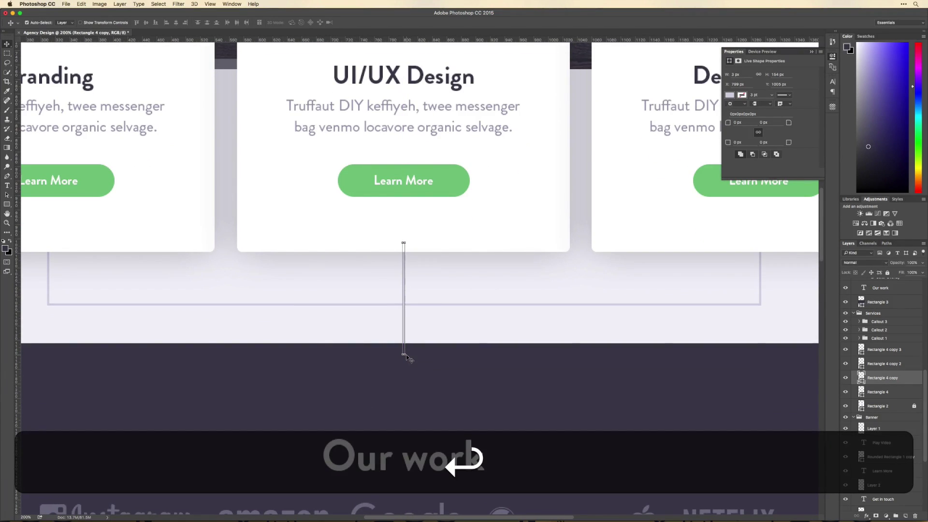
pyautogui.click(481, 337)
pyautogui.press('super+minus')
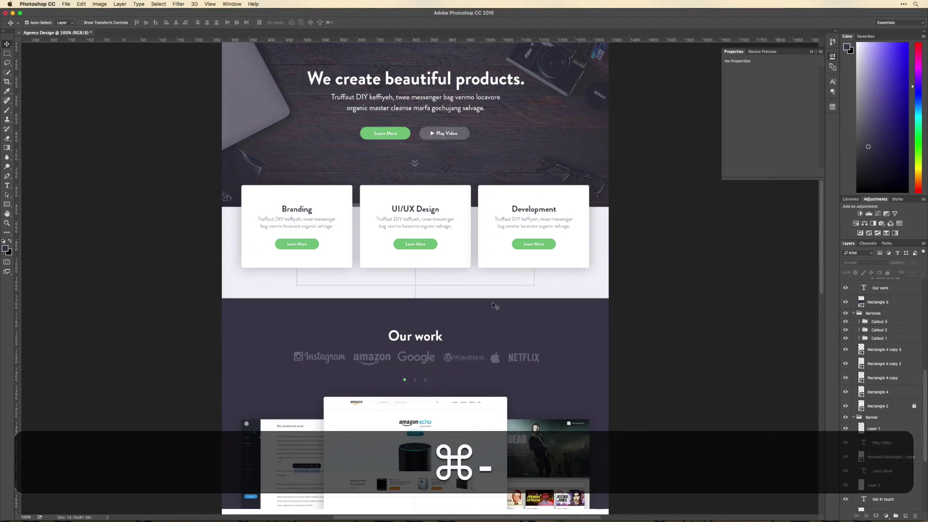
# Select all four connector lines below the service cards and nudge them up by a few pixels.
pyautogui.moveTo(547, 287); pyautogui.dragTo(289, 280)
pyautogui.press('Up')
pyautogui.press('Up')
pyautogui.press('Up')
pyautogui.press('Up')
pyautogui.press('Up')
pyautogui.press('Up')
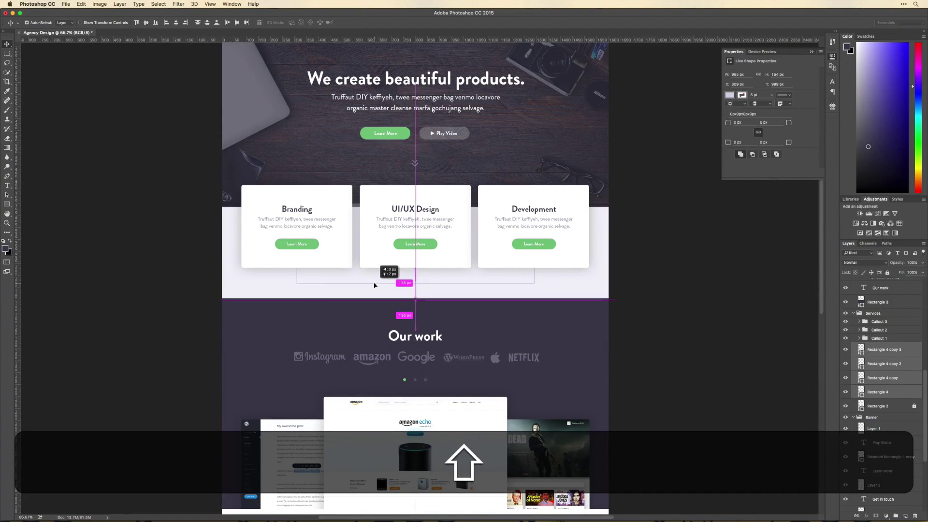
pyautogui.press('Up')
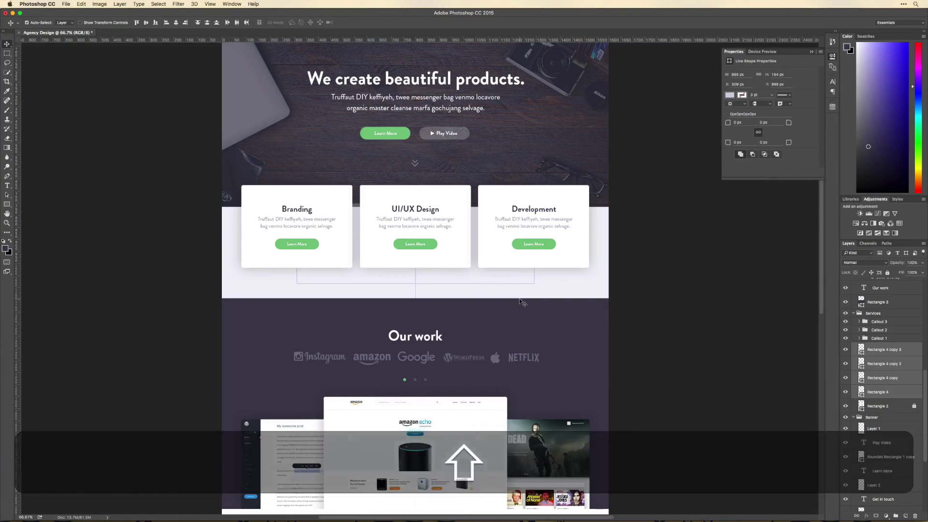
pyautogui.press('Down')
pyautogui.press('Up')
pyautogui.press('Down')
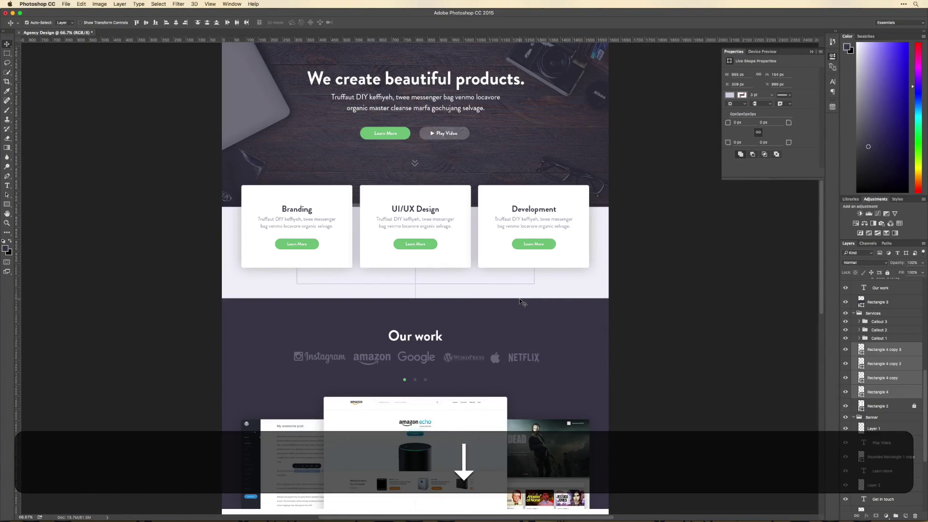
# Merge the four connector lines into one shape layer and lower its opacity.
pyautogui.scroll(2, 521, 302)
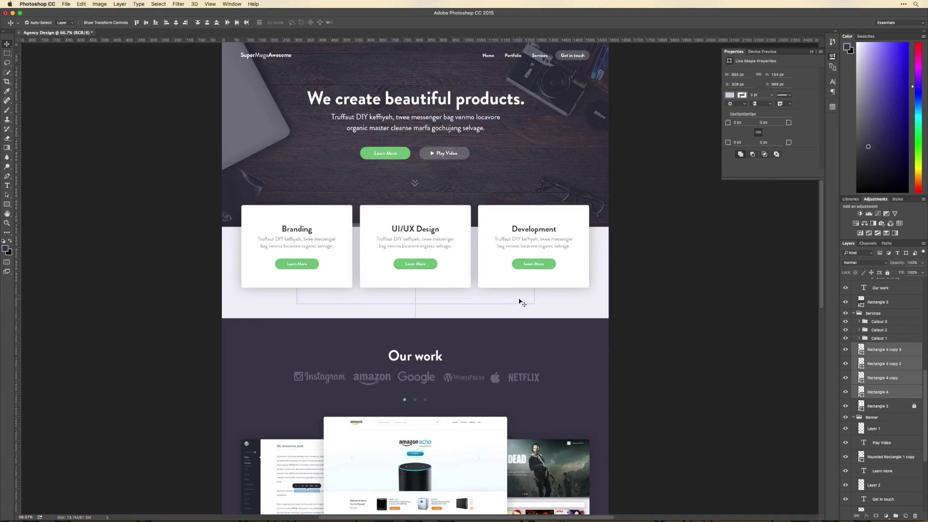
pyautogui.rightClick(906, 351)
pyautogui.click(692, 308)
pyautogui.press('super+e')
pyautogui.moveTo(892, 263); pyautogui.dragTo(888, 263)
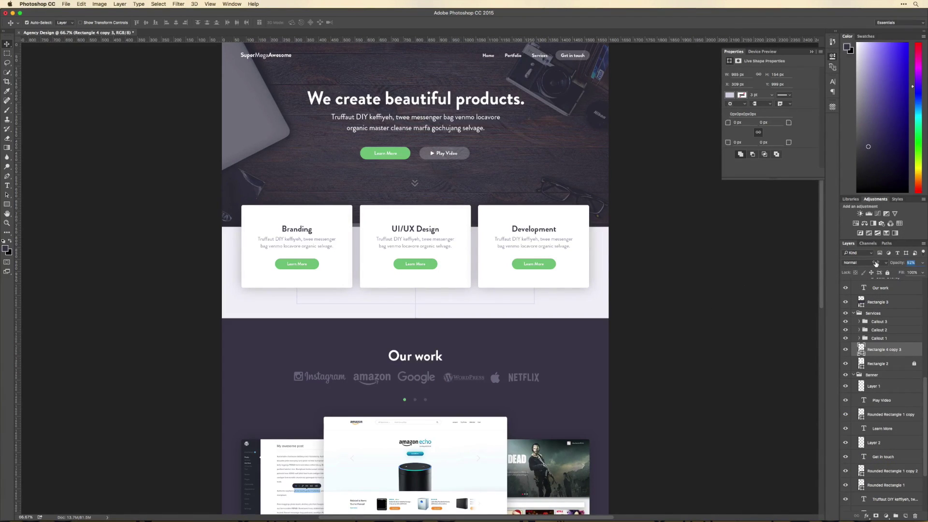
# Collapse the layer properties and the Banner, Services and Previous Work layer groups.
pyautogui.click(833, 57)
pyautogui.moveTo(648, 201)
pyautogui.mouseDown()
pyautogui.moveTo(640, 230)
pyautogui.moveTo(651, 202)
pyautogui.mouseUp()
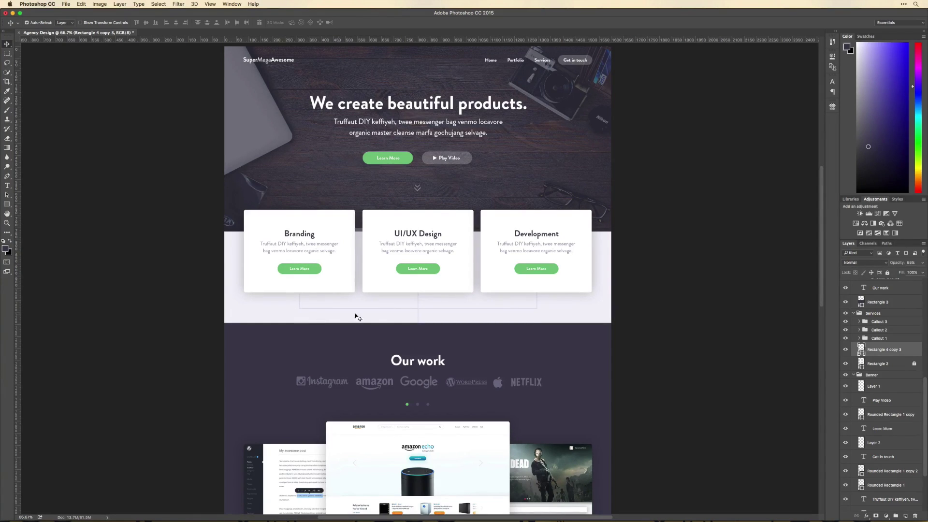
pyautogui.scroll(-5, 418, 382)
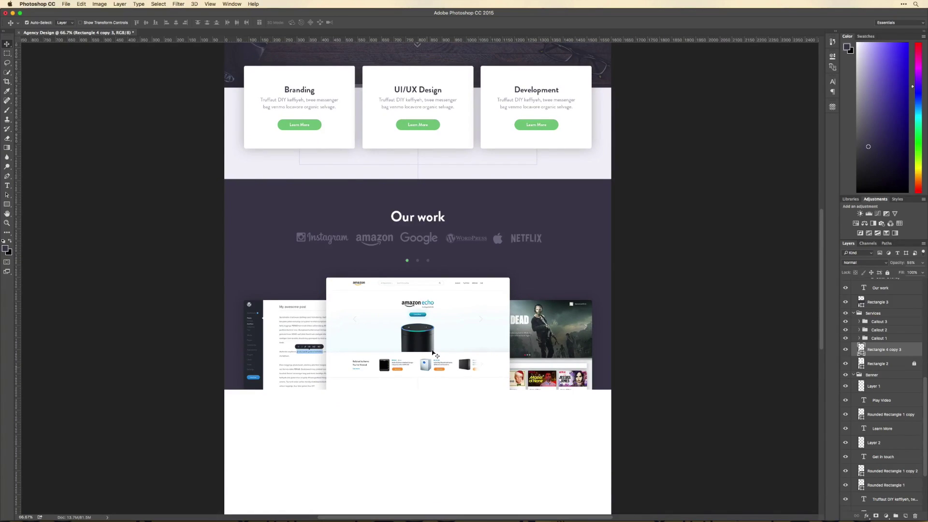
pyautogui.scroll(-1, 451, 317)
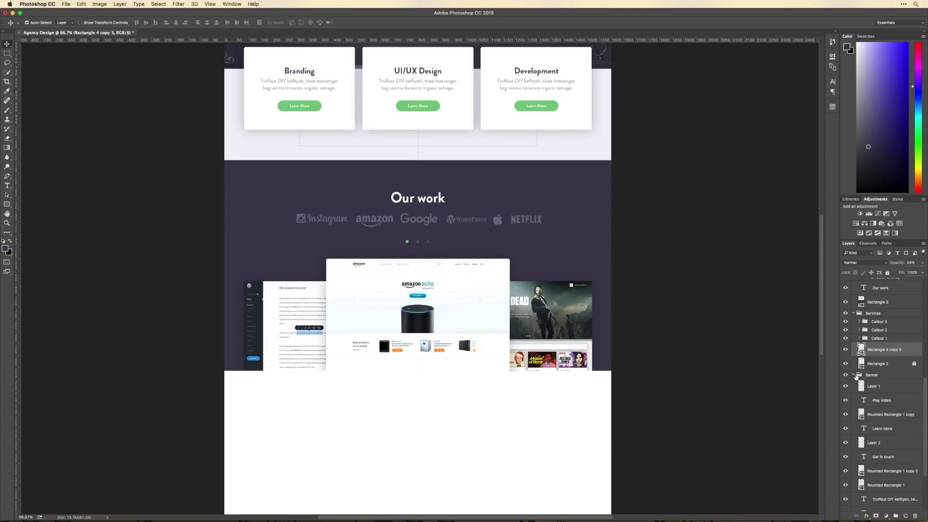
pyautogui.click(854, 376)
pyautogui.scroll(4, 866, 358)
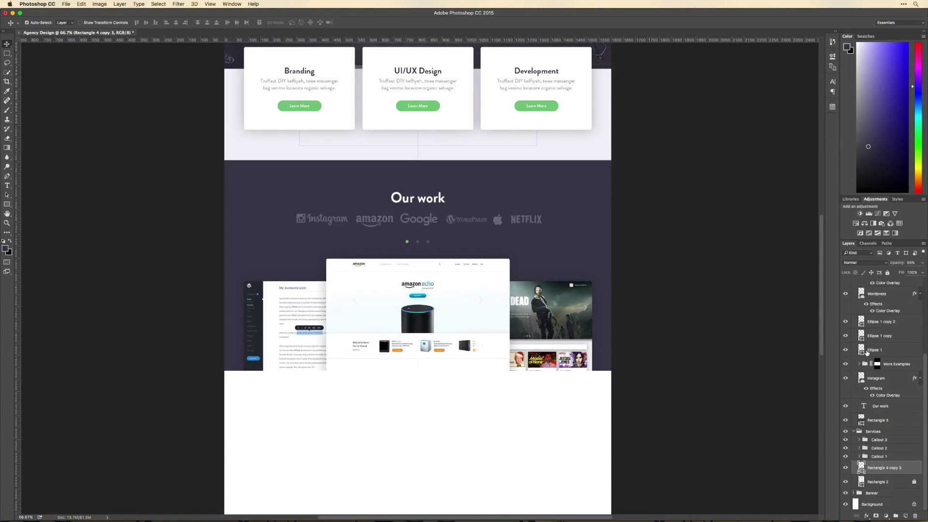
pyautogui.click(853, 430)
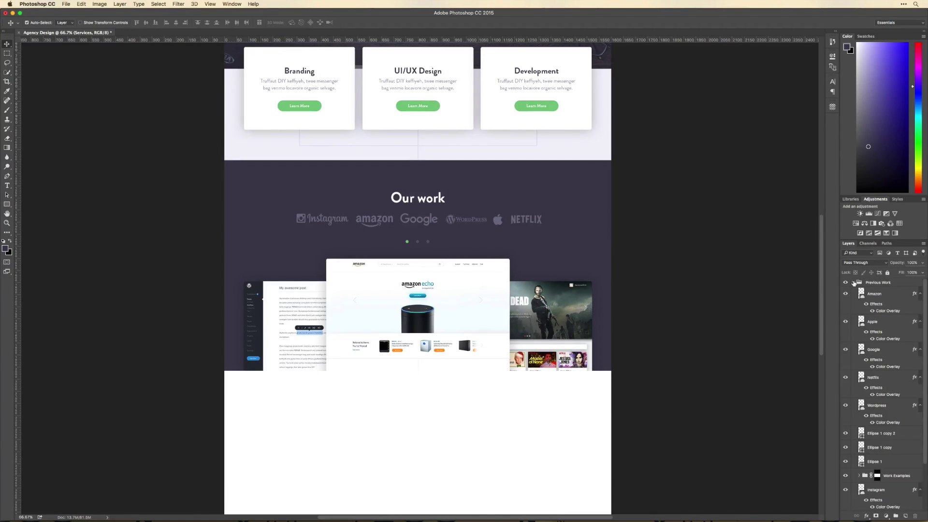
pyautogui.click(854, 283)
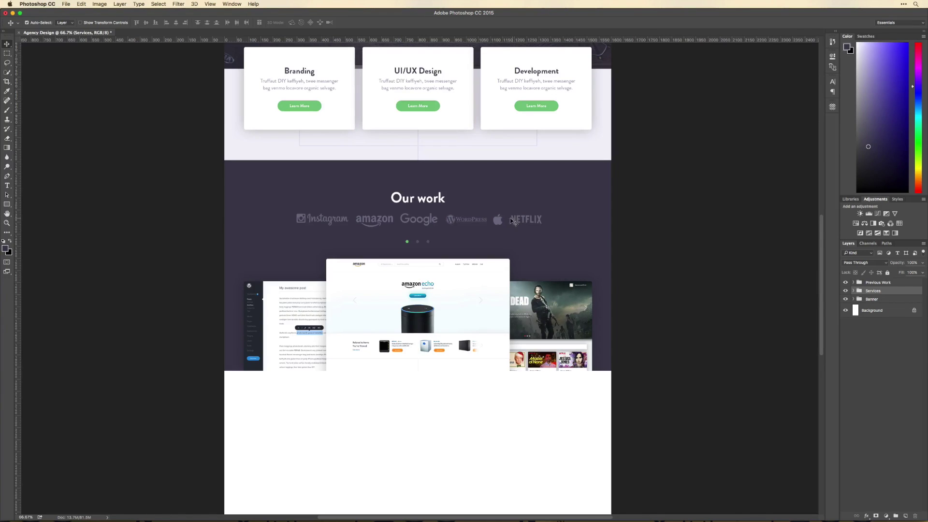
# Select the dark rectangle behind the "Our work" section, rename its layer Background Color and lock it.
pyautogui.click(513, 221)
pyautogui.moveTo(562, 224); pyautogui.dragTo(355, 206)
pyautogui.press('super+z')
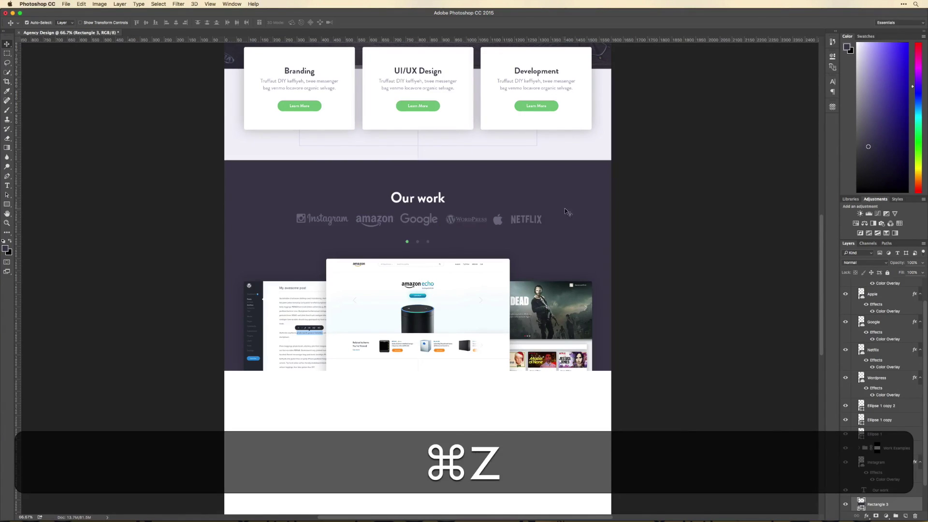
pyautogui.write('Background Col')
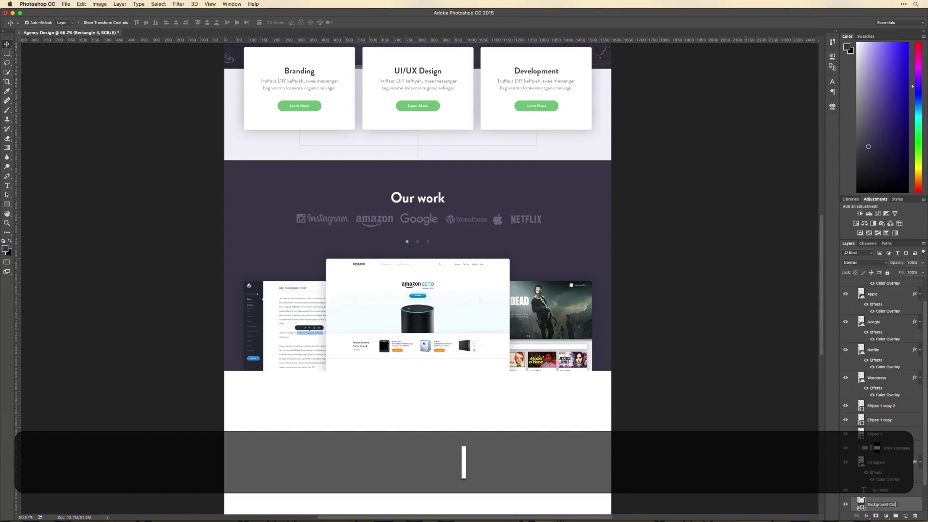
pyautogui.write('or')
pyautogui.press('Return')
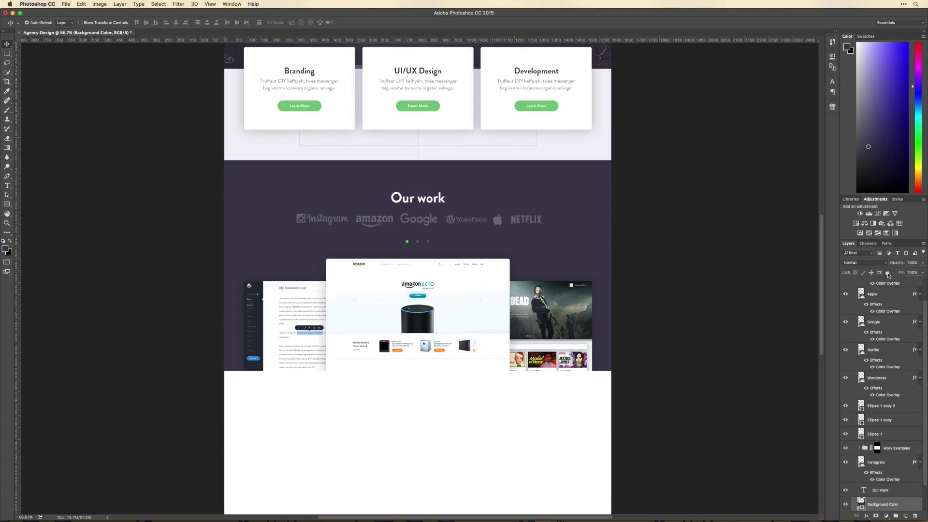
# Group all the client logo layers of the "Our work" section and name the group Logos.
pyautogui.moveTo(282, 218); pyautogui.dragTo(584, 208)
pyautogui.press('super+g')
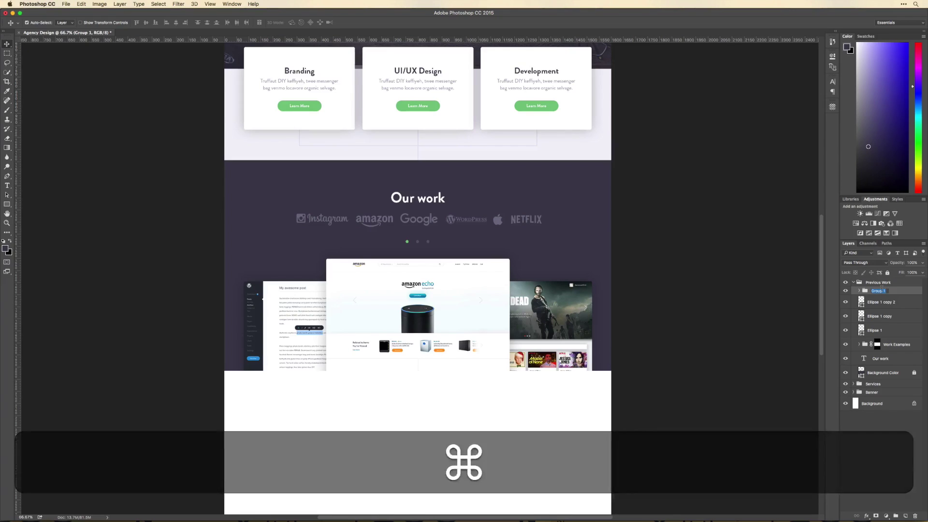
pyautogui.doubleClick(876, 291)
pyautogui.write('Logos')
pyautogui.press('Return')
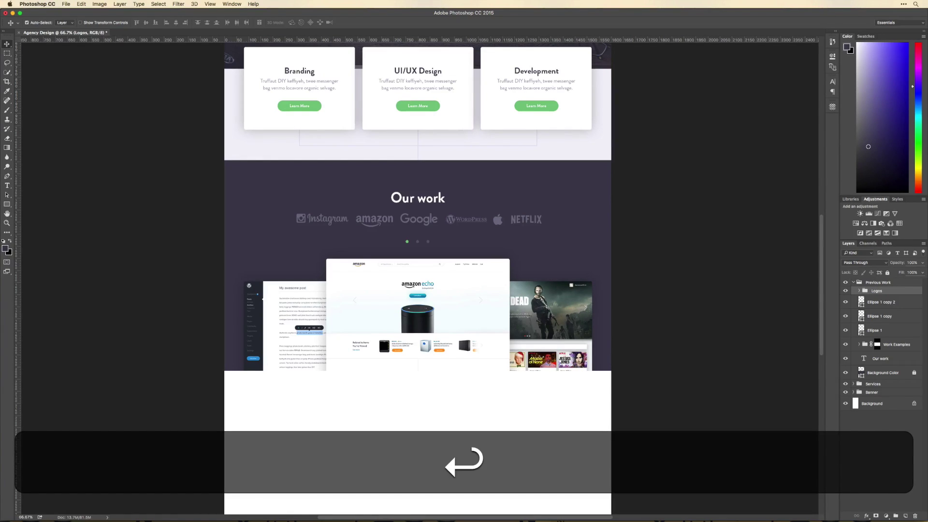
# Group the three slider dot ellipses as Slider Navigation and collapse the Previous Work group.
pyautogui.click(880, 301)
pyautogui.keyDown('shift'); pyautogui.click(879, 330); pyautogui.keyUp('shift')
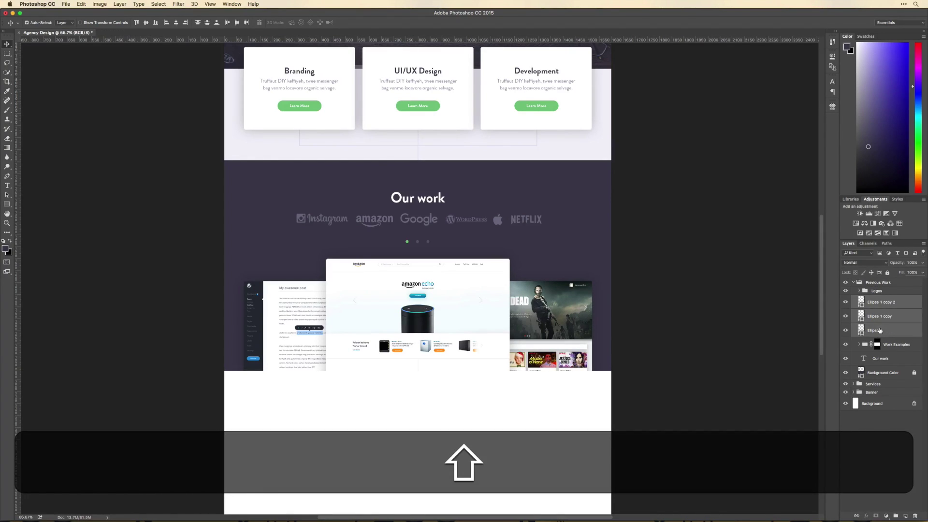
pyautogui.press('super+g')
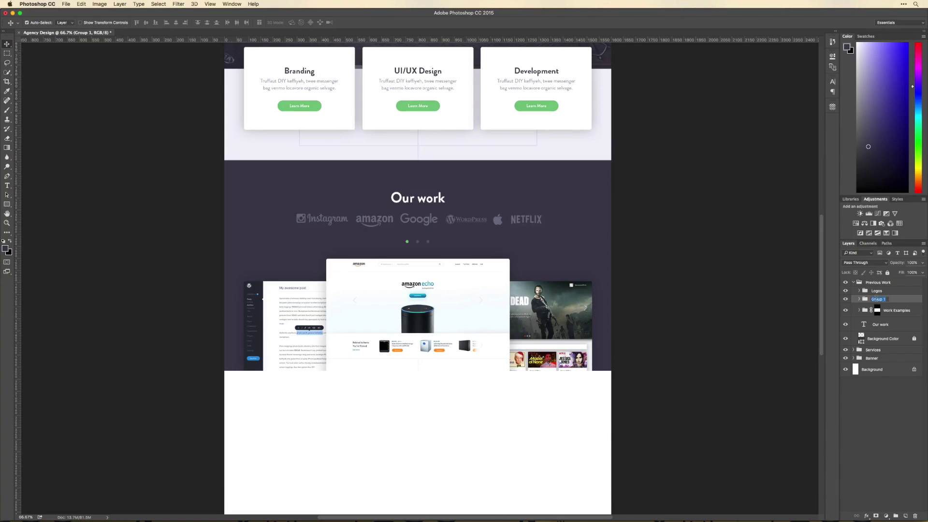
pyautogui.write('N')
pyautogui.hotkey('shift', 'BackSpace')
pyautogui.write('Slid')
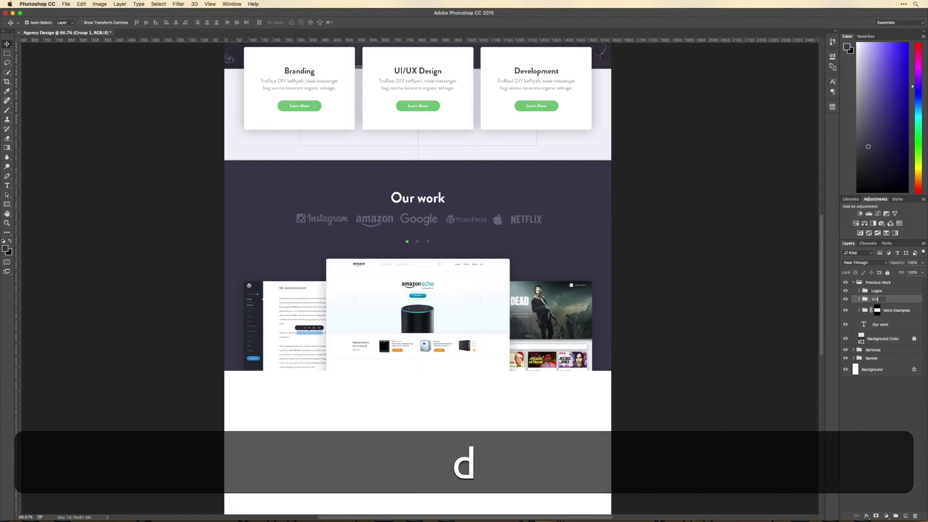
pyautogui.write('er Navigation')
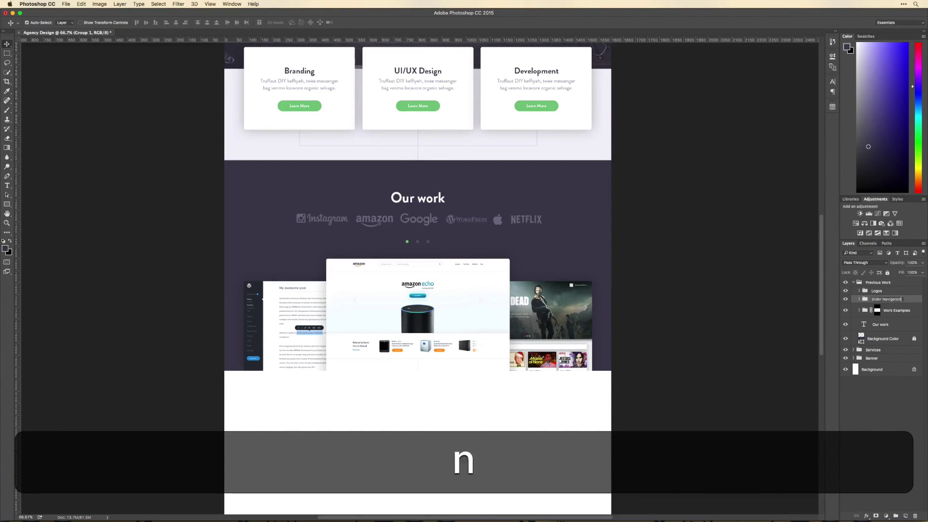
pyautogui.press('Return')
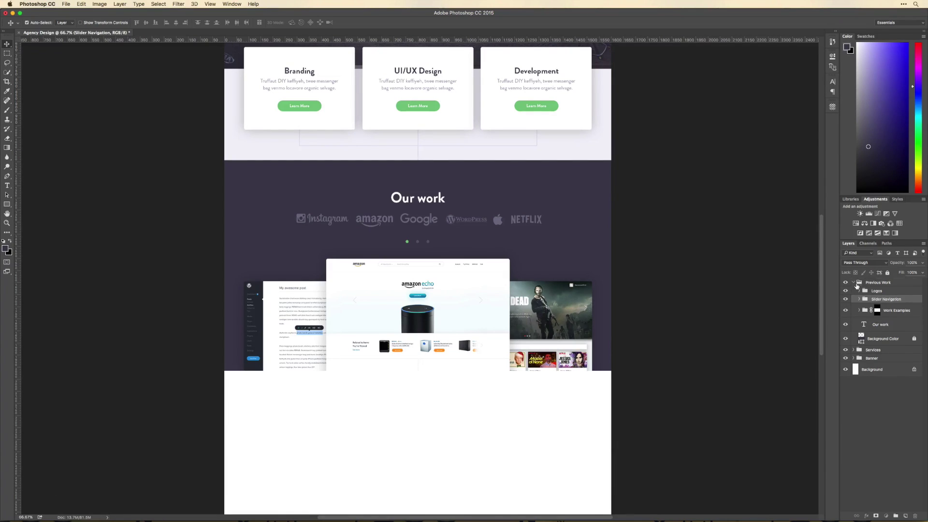
pyautogui.click(854, 283)
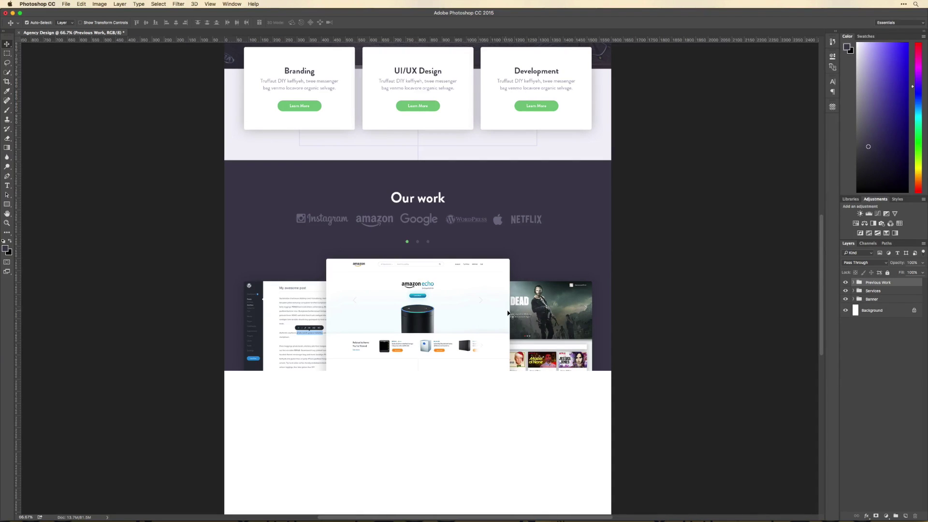
# Duplicate the banner's heading, paragraph and green Learn More button into the white area below the "Our work" section.
pyautogui.scroll(6, 478, 286)
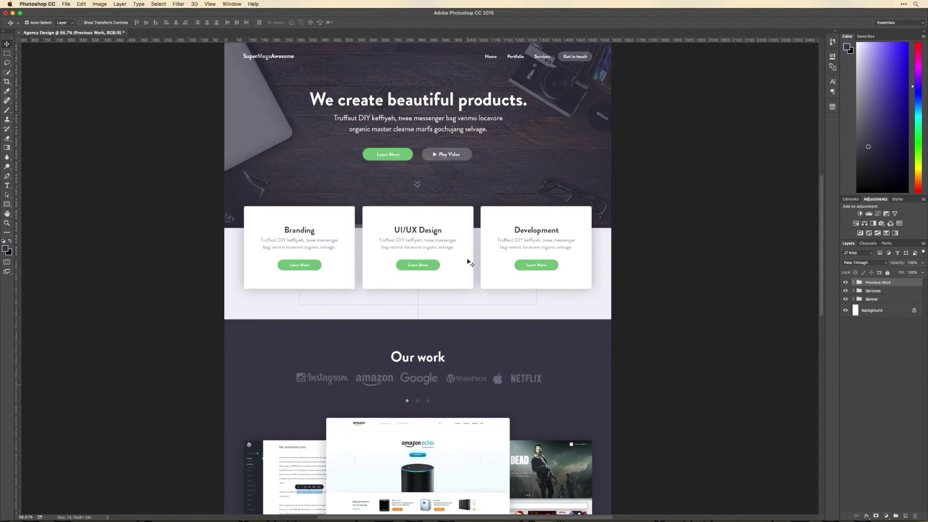
pyautogui.click(404, 124)
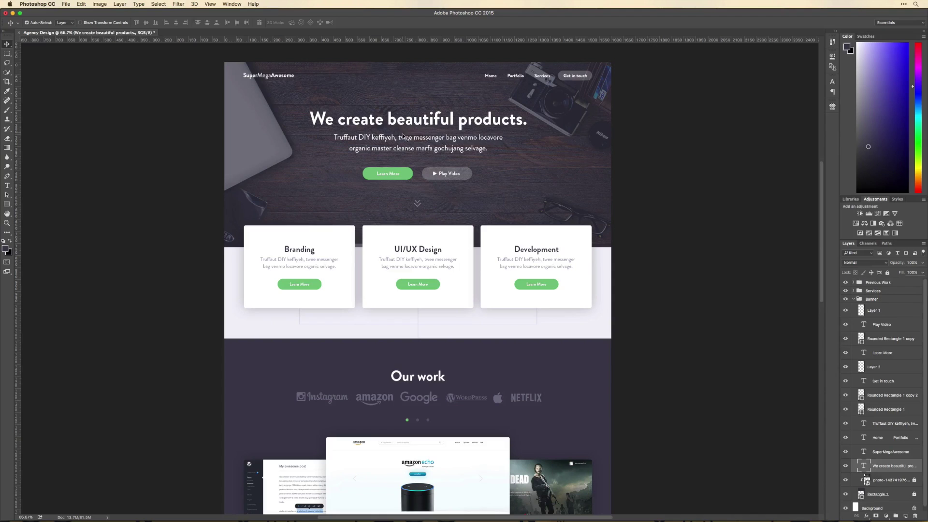
pyautogui.press('shift')
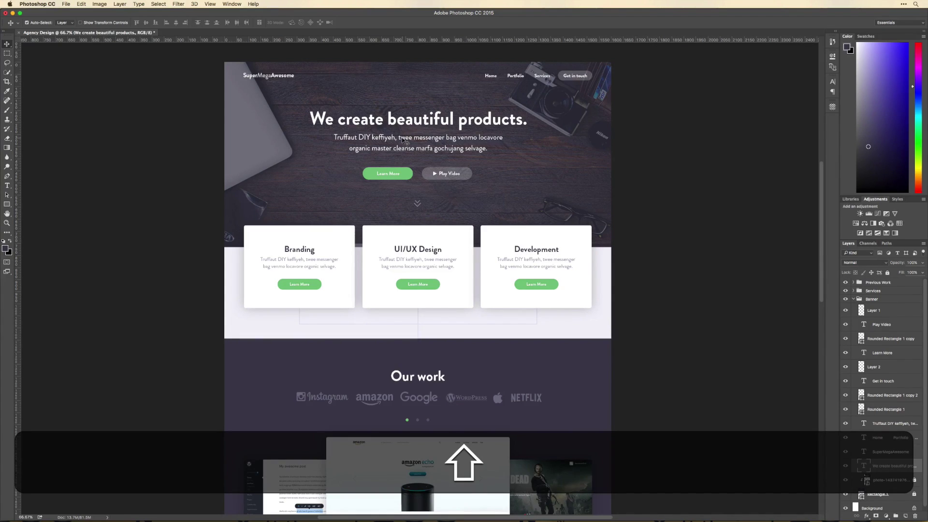
pyautogui.keyDown('shift'); pyautogui.click(404, 140); pyautogui.keyUp('shift')
pyautogui.keyDown('shift'); pyautogui.click(395, 173); pyautogui.keyUp('shift')
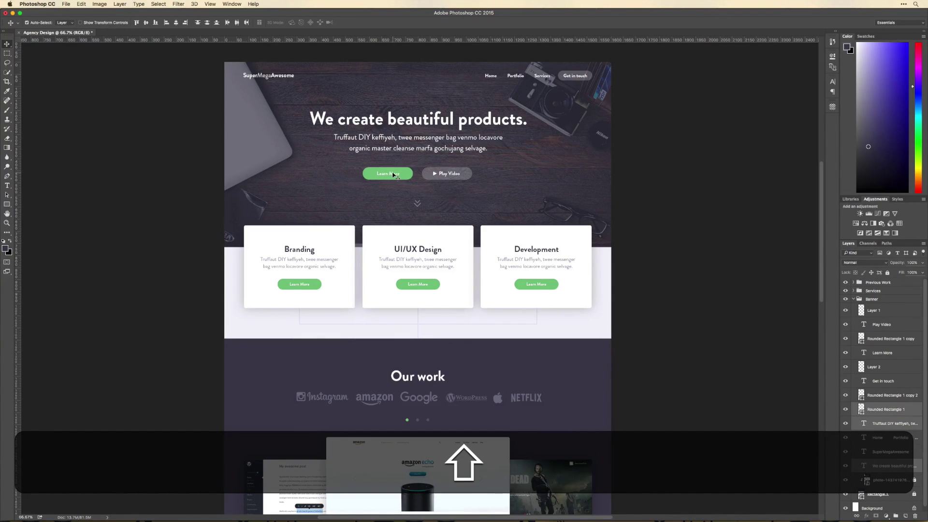
pyautogui.keyDown('shift'); pyautogui.click(394, 174); pyautogui.keyUp('shift')
pyautogui.press('super+minus')
pyautogui.moveTo(394, 173); pyautogui.dragTo(403, 457)
# Lock the Previous Work and Services groups and move the copied text and button layers to the top of the layer stack.
pyautogui.moveTo(882, 338); pyautogui.dragTo(875, 280)
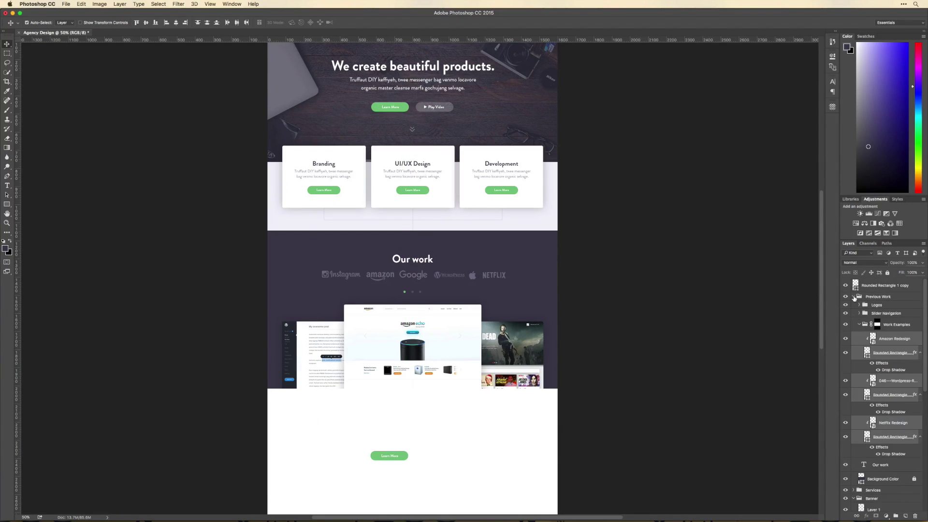
pyautogui.click(878, 293)
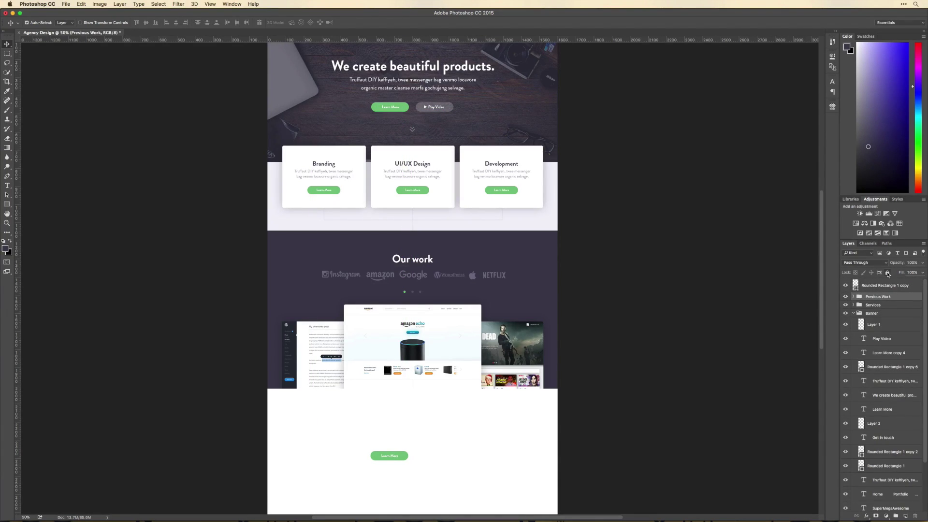
pyautogui.click(878, 305)
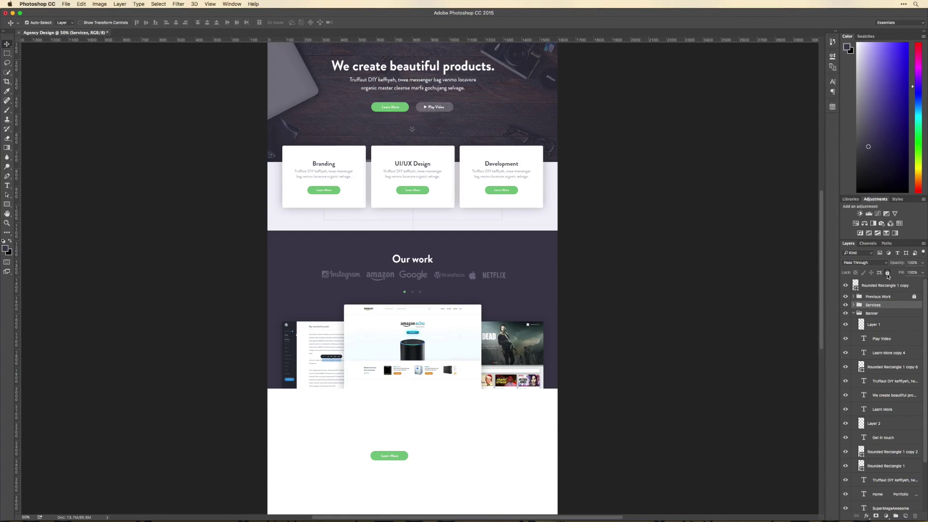
pyautogui.click(887, 273)
pyautogui.moveTo(879, 356); pyautogui.dragTo(877, 280)
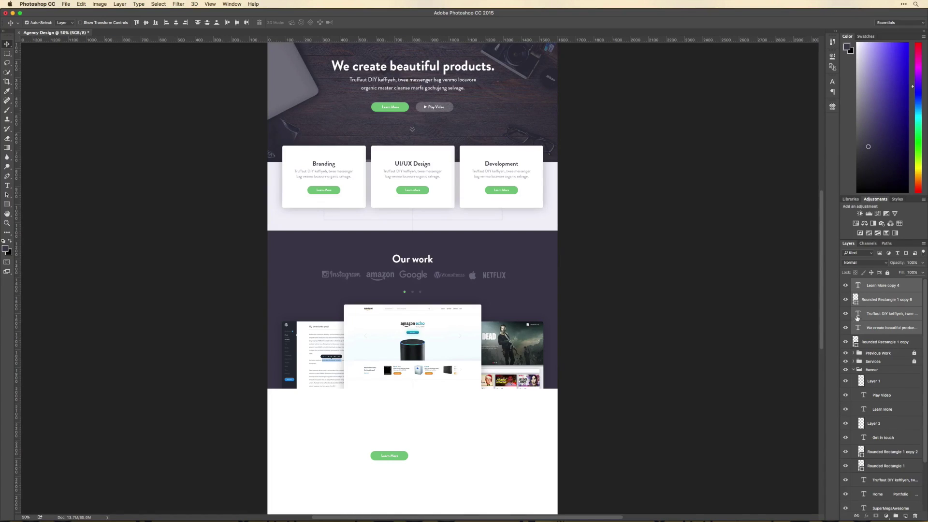
# Recolor the copied heading in the white area to the dark purple #3f3d4f sampled from the "Our work" background.
pyautogui.doubleClick(859, 328)
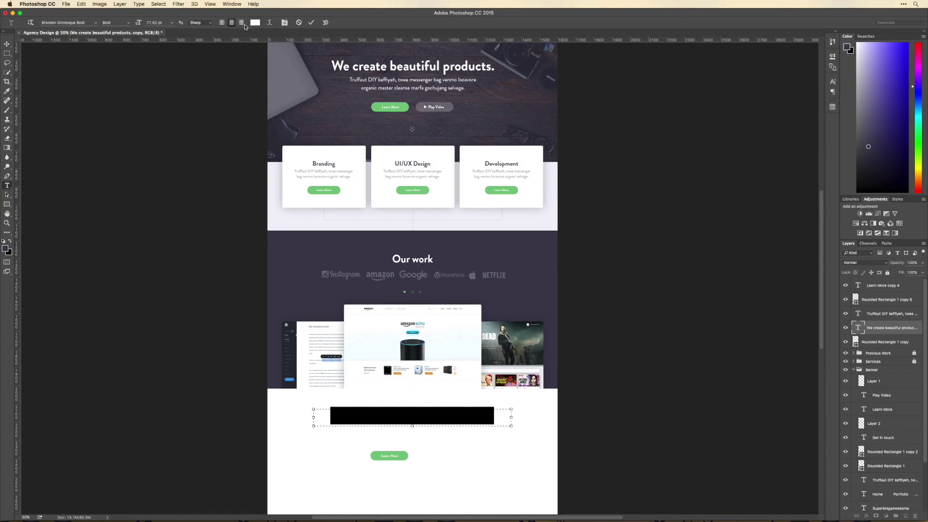
pyautogui.click(255, 22)
pyautogui.click(280, 236)
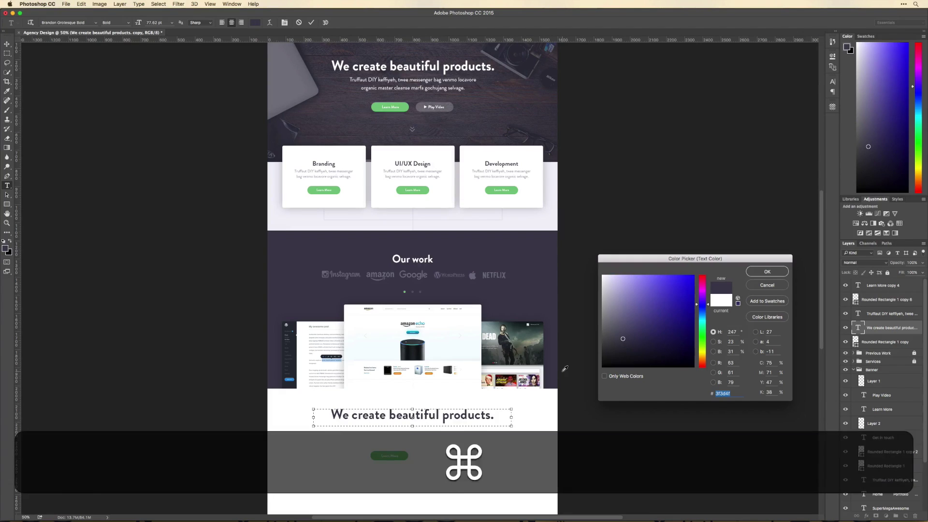
pyautogui.hotkey('ctrl', 'Return')
# Recolor the copied paragraph below the heading to a light grey-purple, about #9896aa.
pyautogui.click(408, 435)
pyautogui.hotkey('ctrl', 't')
pyautogui.hotkey('ctrl', 'a')
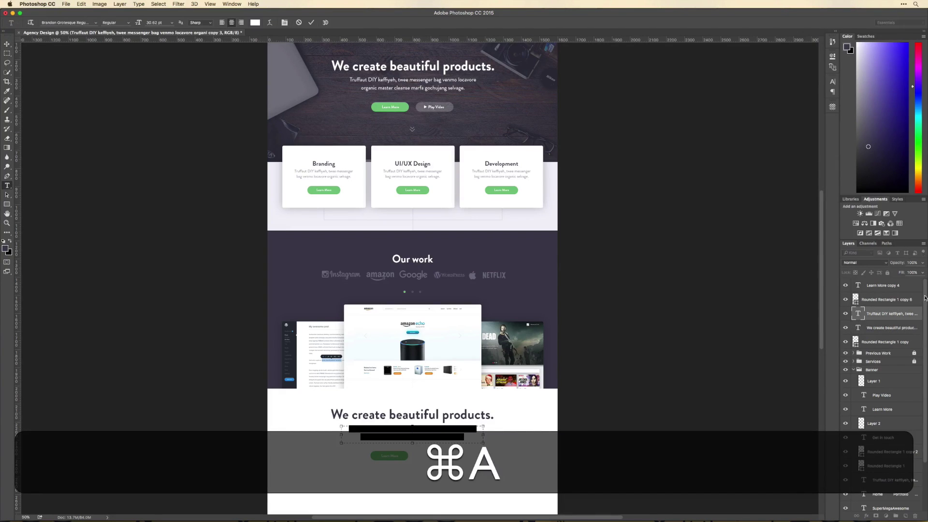
pyautogui.click(253, 23)
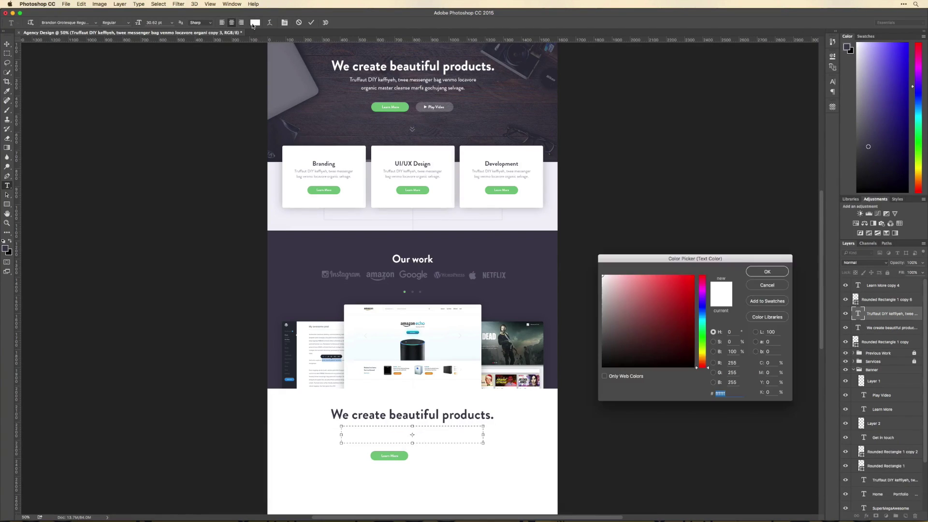
pyautogui.click(347, 257)
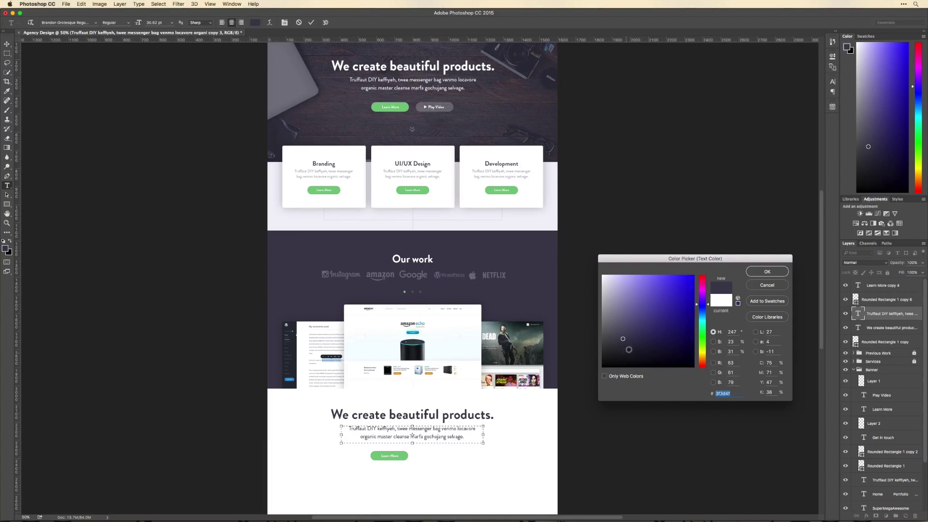
pyautogui.click(616, 318)
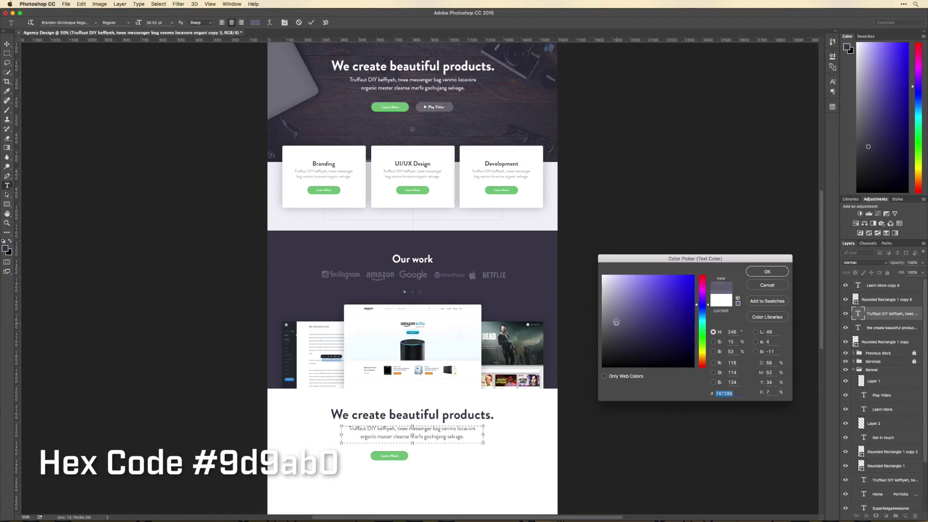
pyautogui.moveTo(616, 322); pyautogui.dragTo(614, 305)
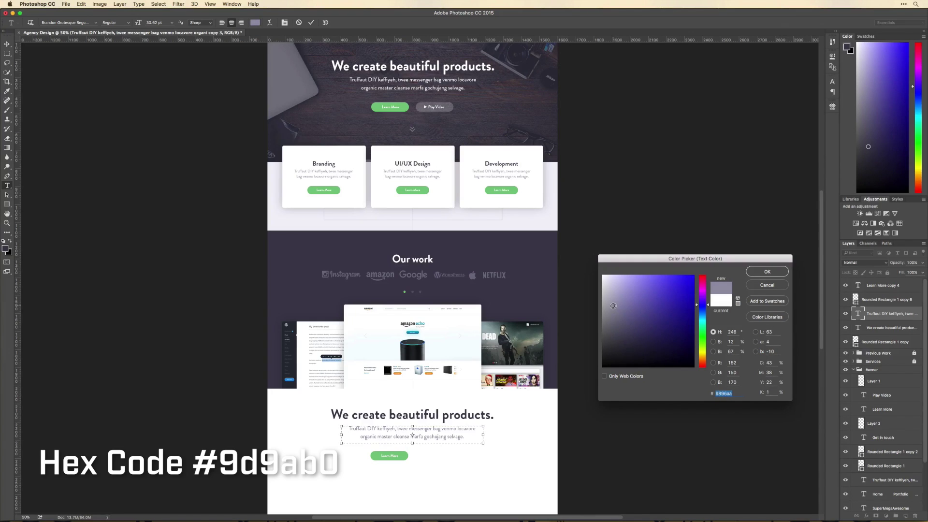
pyautogui.press('super+Return')
# Replace the copied heading's text with "Get in touch".
pyautogui.press('super+space')
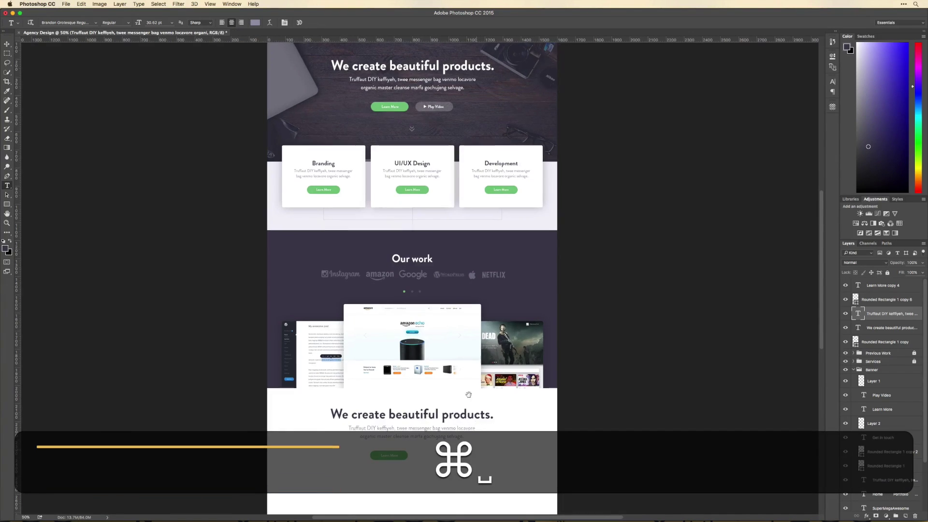
pyautogui.scroll(-3, 464, 377)
pyautogui.press('super+equal')
pyautogui.press('super+equal')
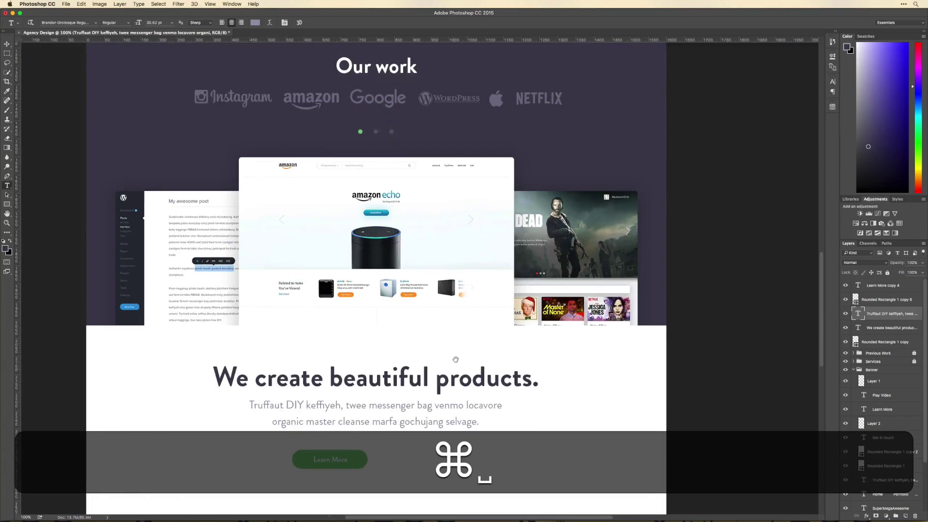
pyautogui.moveTo(455, 359); pyautogui.dragTo(470, 266)
pyautogui.click(428, 286)
pyautogui.press('super+a')
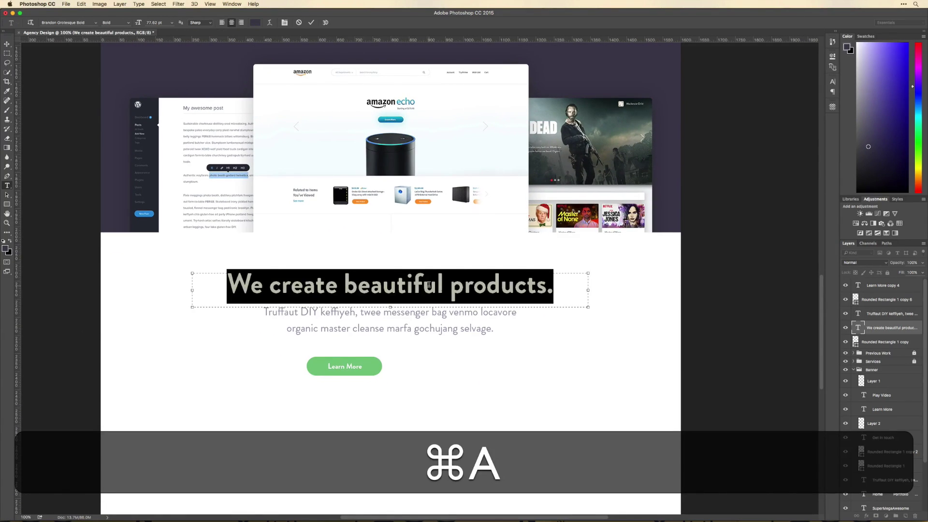
pyautogui.write('Get In T')
pyautogui.press('BackSpace')
pyautogui.press('BackSpace')
pyautogui.press('BackSpace')
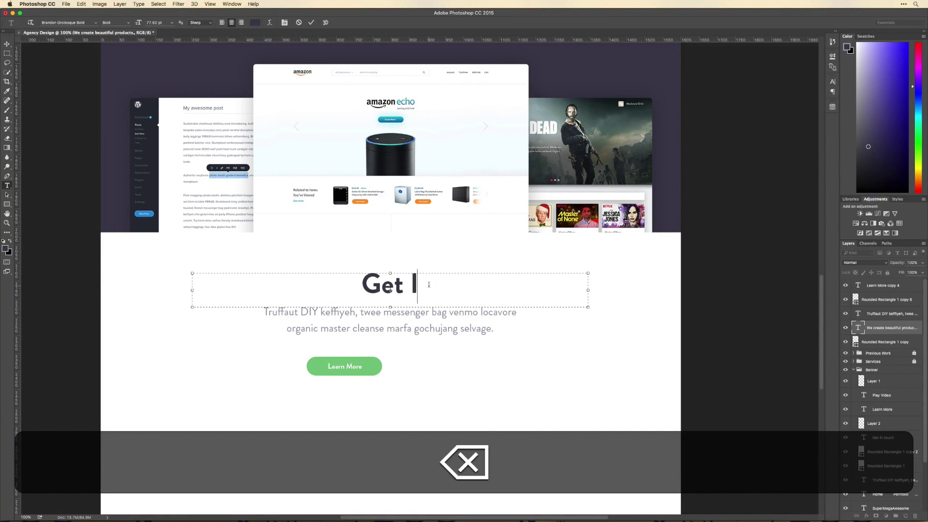
pyautogui.press('BackSpace')
pyautogui.write('in toch')
pyautogui.press('super+h')
pyautogui.press('BackSpace')
pyautogui.press('BackSpace')
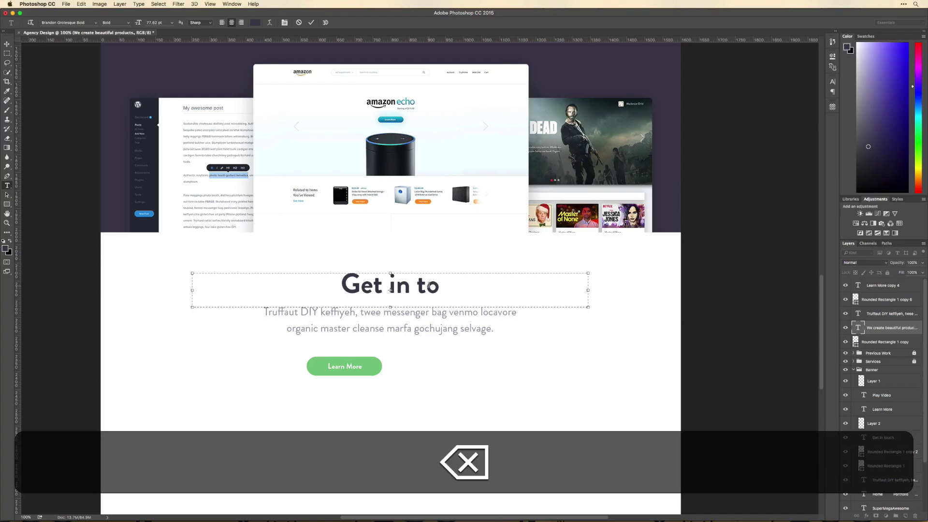
pyautogui.write('uyc')
pyautogui.press('BackSpace')
pyautogui.press('BackSpace')
pyautogui.write('ch')
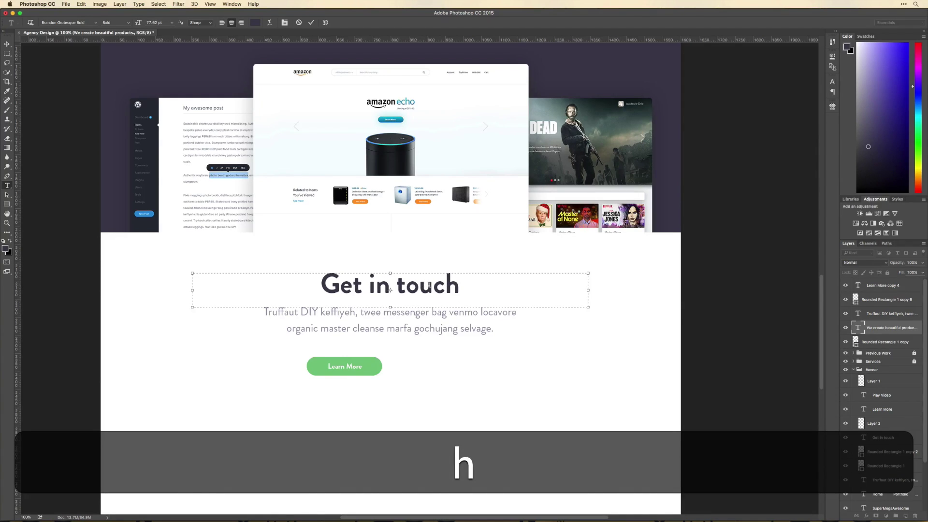
pyautogui.press('super+h')
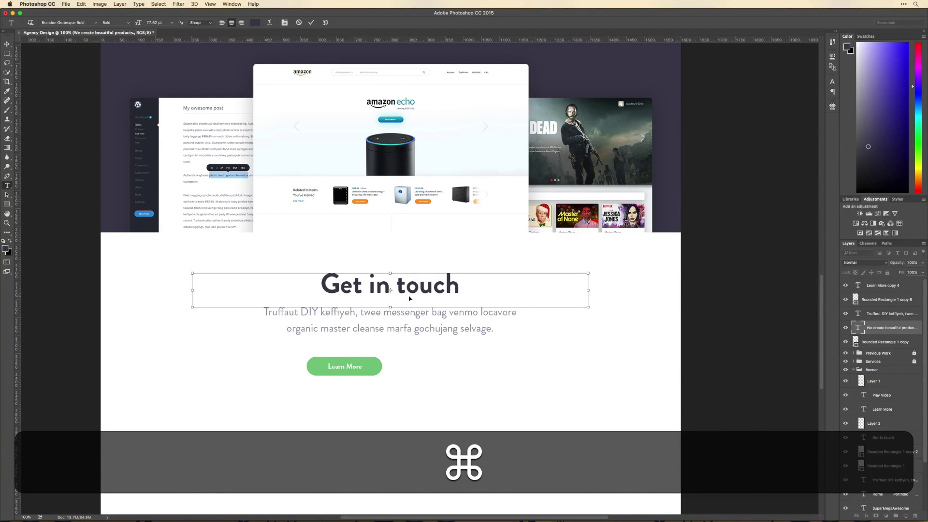
pyautogui.press('super+Return')
# Check the font size of the "Our work" heading.
pyautogui.scroll(5, 379, 147)
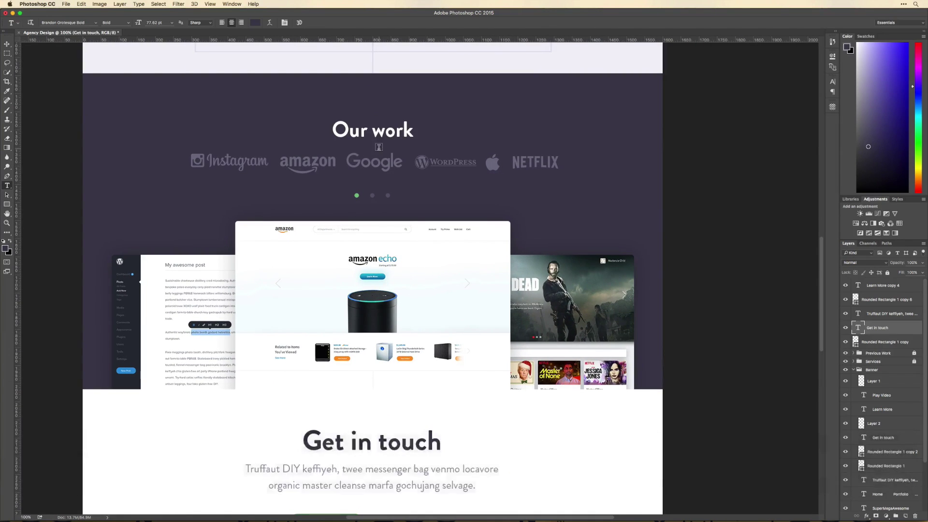
pyautogui.press('t')
pyautogui.click(379, 147)
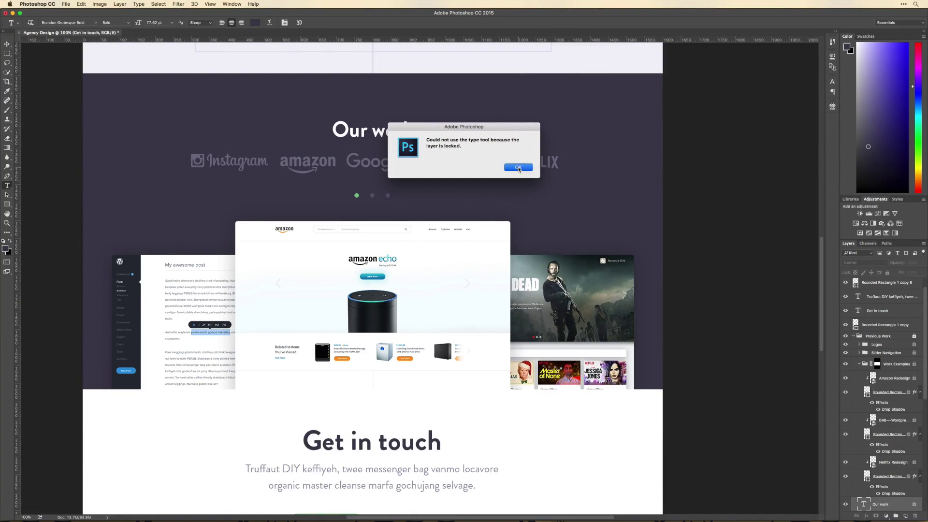
pyautogui.click(518, 168)
pyautogui.click(392, 133)
pyautogui.press('Return')
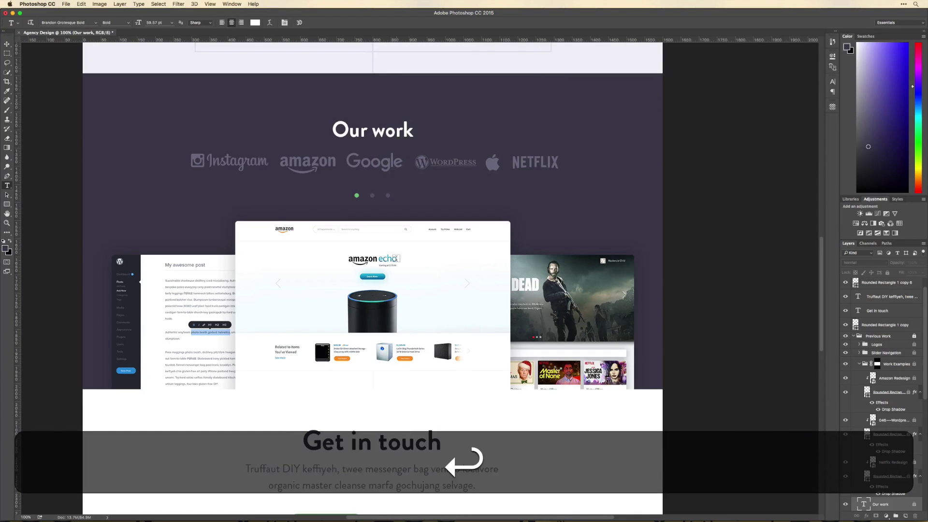
# Set the font size of the "Get in touch" heading to 59 pt.
pyautogui.scroll(-5, 395, 259)
pyautogui.click(394, 316)
pyautogui.press('super+a')
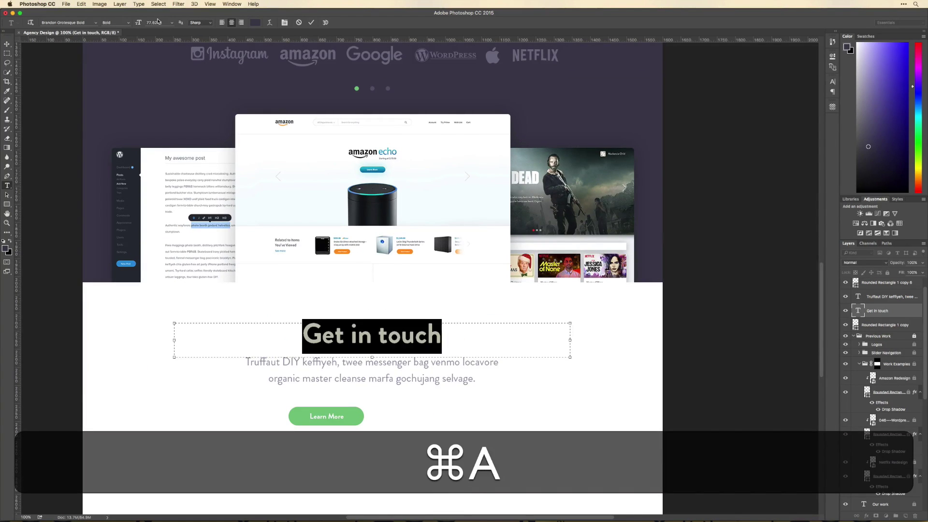
pyautogui.click(154, 22)
pyautogui.press('super+a')
pyautogui.write('59')
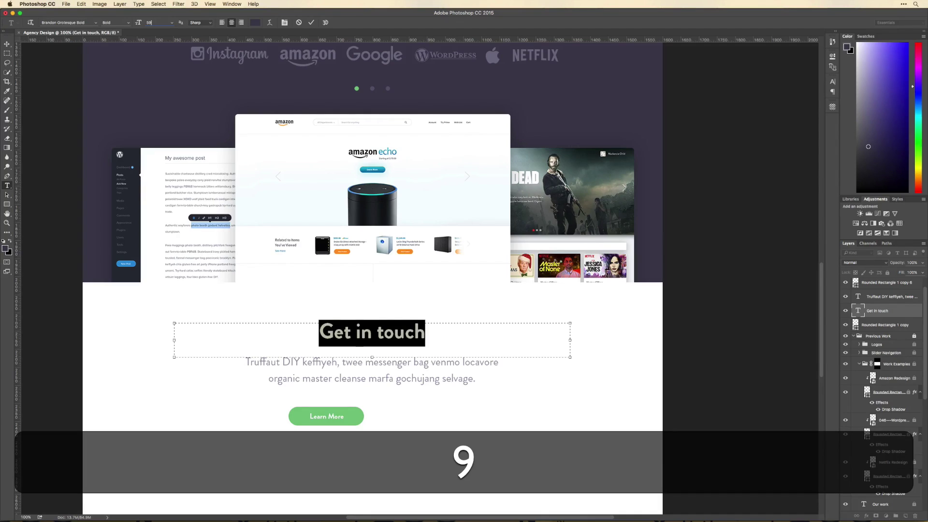
pyautogui.press('super+Return')
pyautogui.moveTo(174, 339); pyautogui.dragTo(315, 339)
pyautogui.moveTo(375, 360); pyautogui.dragTo(375, 349)
pyautogui.press('super+Return')
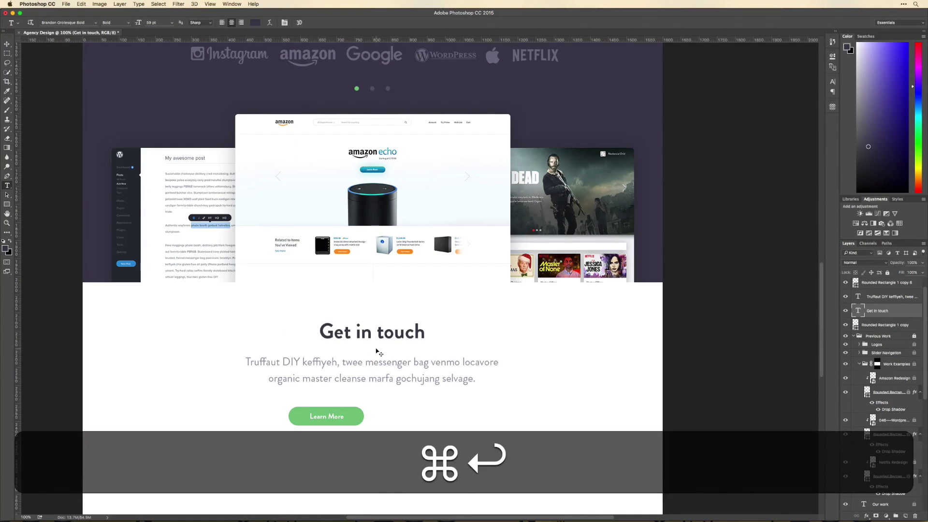
# Centre the paragraph and the "Get in touch" heading above it on the page's vertical centre guide.
pyautogui.press('t')
pyautogui.scroll(-4, 344, 286)
pyautogui.press('v')
pyautogui.click(340, 281)
pyautogui.press('shift+super+t')
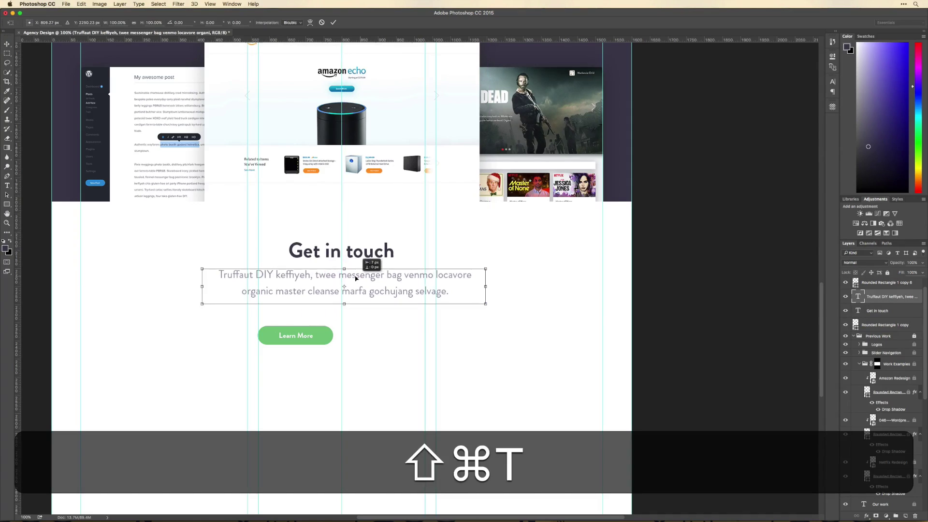
pyautogui.hotkey('shift', 'Return')
pyautogui.click(366, 258)
pyautogui.press('super+t')
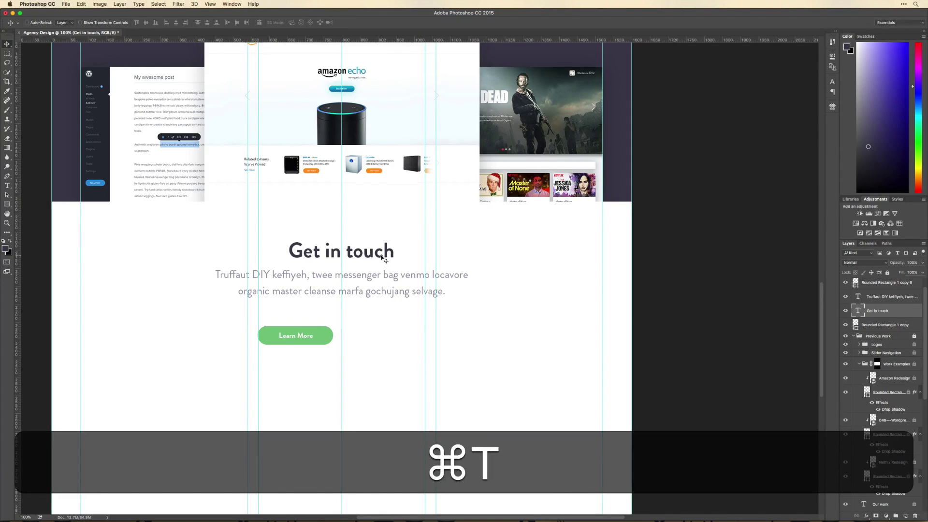
pyautogui.moveTo(366, 258); pyautogui.dragTo(382, 257)
pyautogui.hotkey('shift', 'Return')
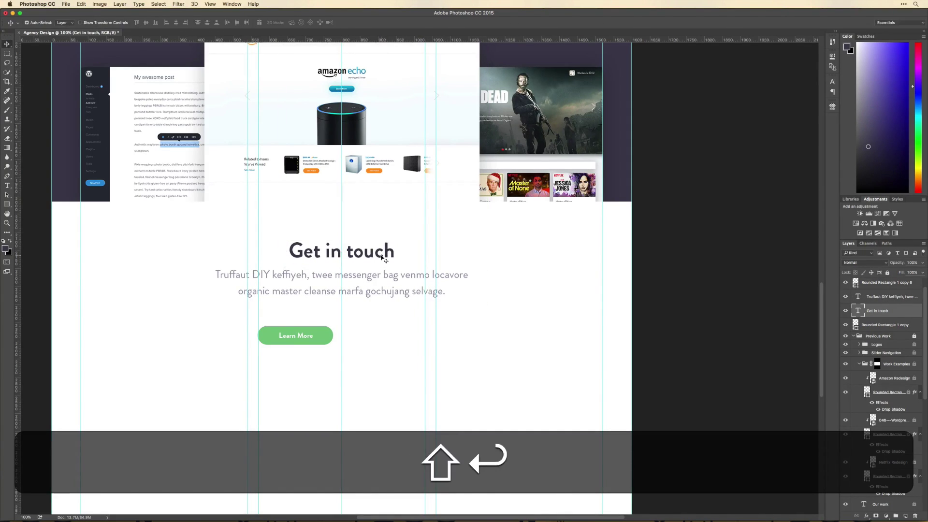
# Enlarge the green button, centred under the paragraph, to about 457 px wide and fully round its corners.
pyautogui.scroll(-2, 294, 319)
pyautogui.moveTo(292, 324); pyautogui.dragTo(413, 315)
pyautogui.press('super+t')
pyautogui.hotkey('alt', 'Return')
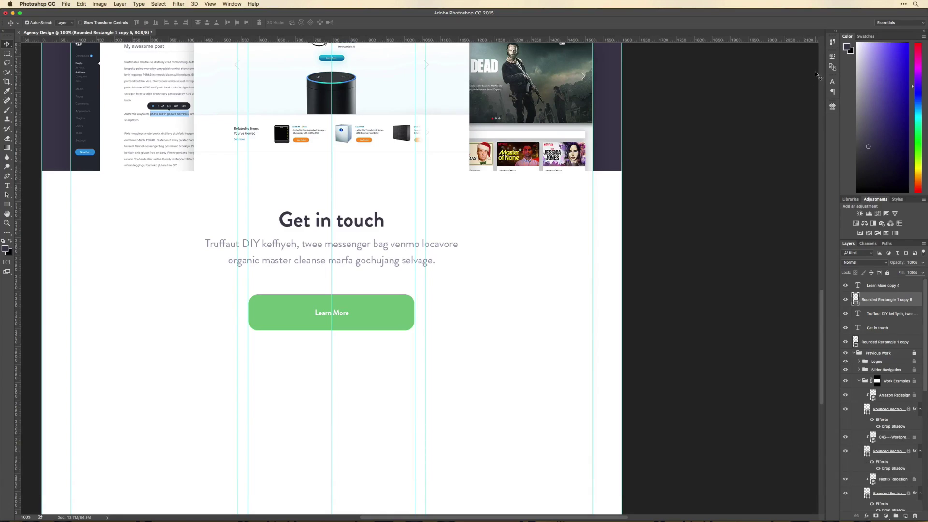
pyautogui.click(833, 57)
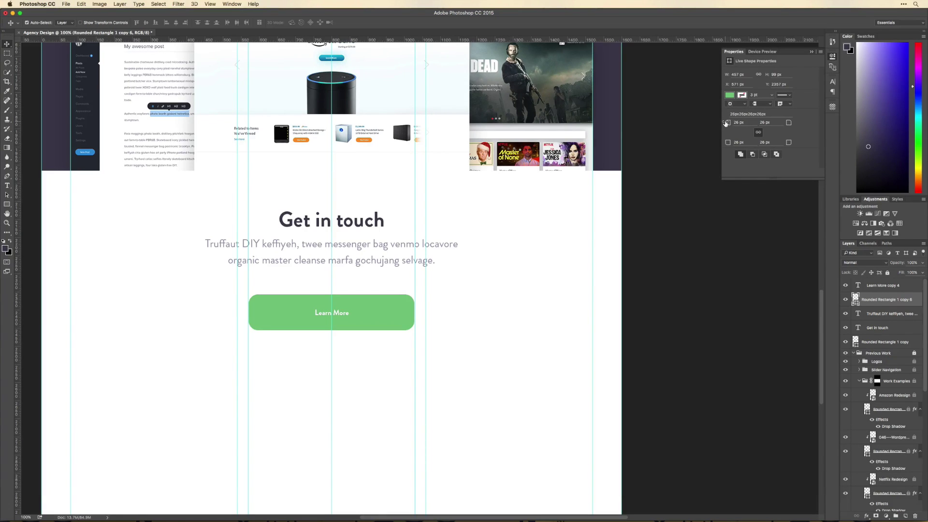
pyautogui.moveTo(726, 123); pyautogui.dragTo(828, 123)
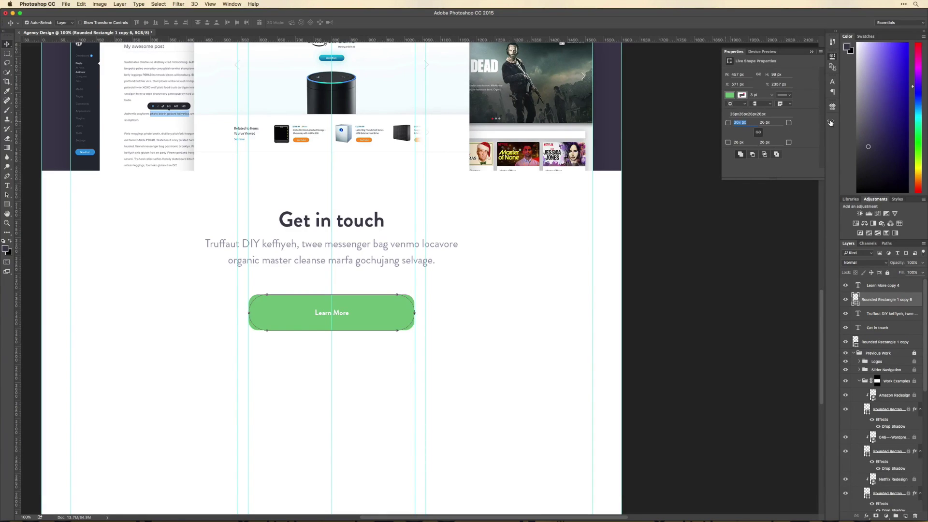
# Scale the "Learn More" label up proportionally to about 32 pt, keeping it centred on the green button.
pyautogui.click(341, 315)
pyautogui.press('super+t')
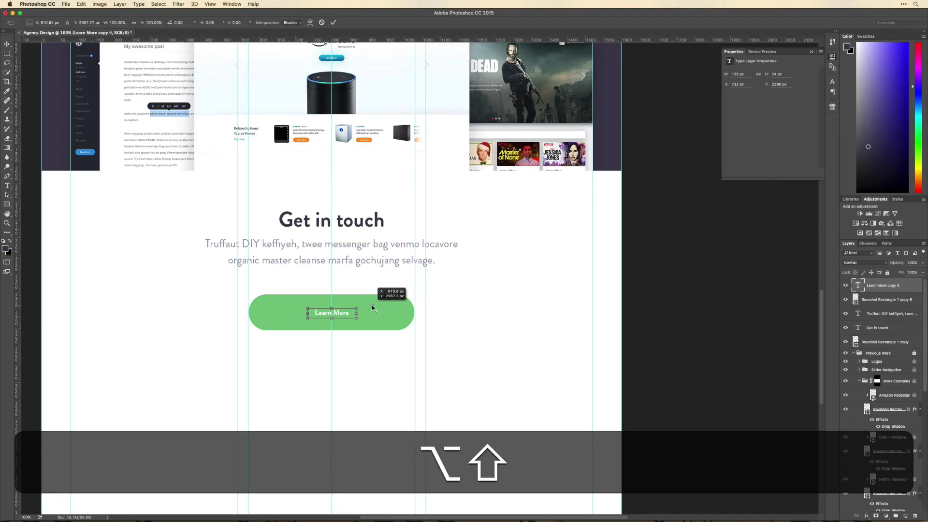
pyautogui.press('alt+shift+super+z')
pyautogui.moveTo(358, 307); pyautogui.dragTo(369, 306)
pyautogui.press('Return')
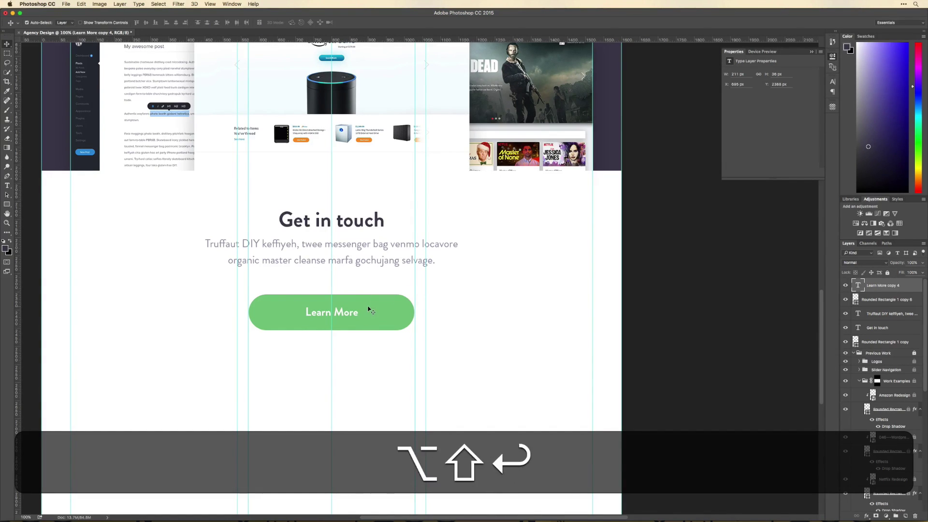
# Replace the green button's label with "Contact Us" and nudge the label down slightly.
pyautogui.press('t')
pyautogui.click(351, 313)
pyautogui.press('super+a')
pyautogui.write('Conta')
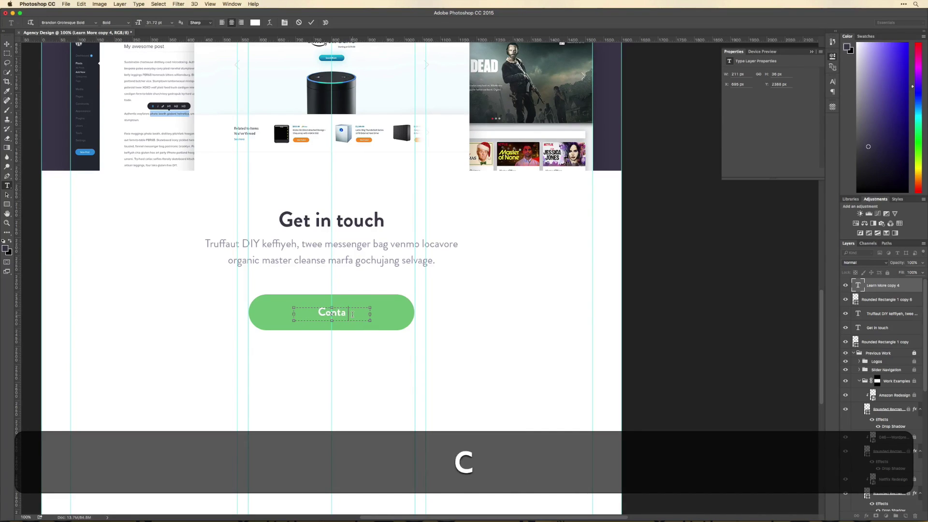
pyautogui.write('ct Us')
pyautogui.press('super+Return')
pyautogui.press('v')
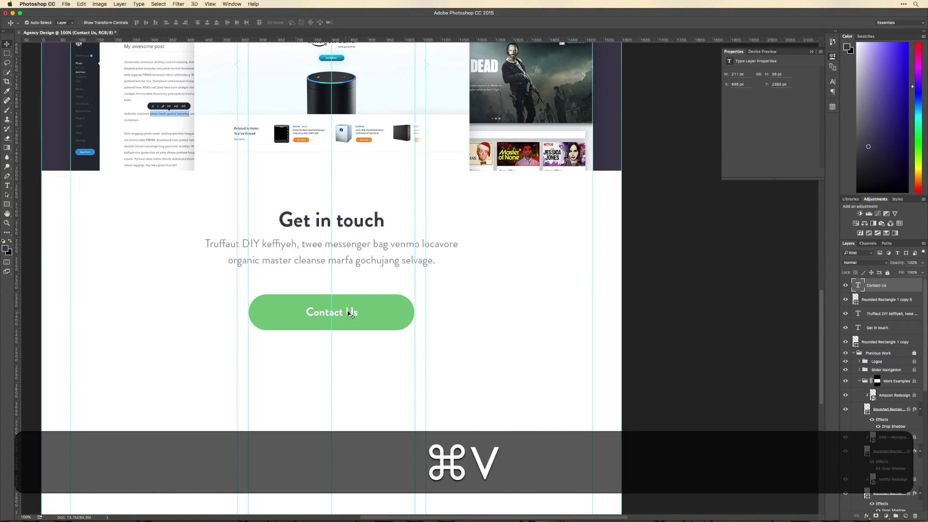
pyautogui.press('Down')
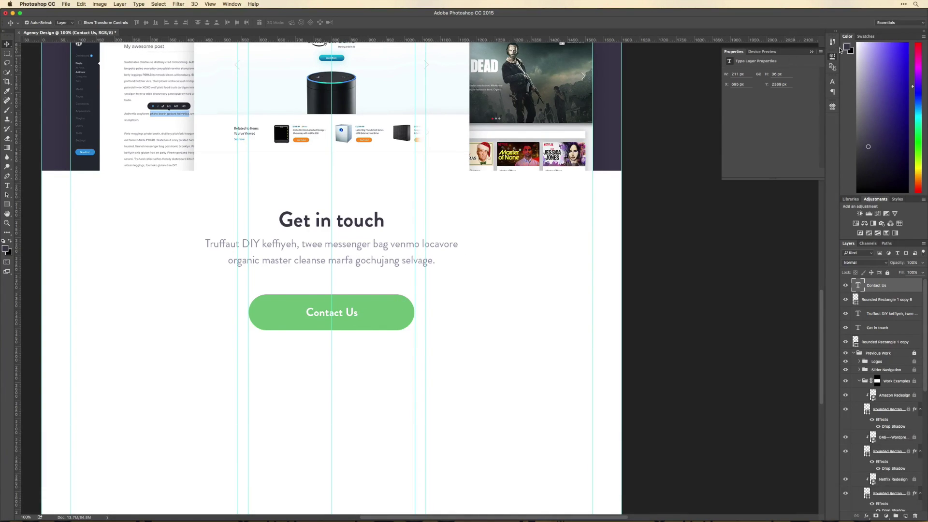
pyautogui.click(833, 57)
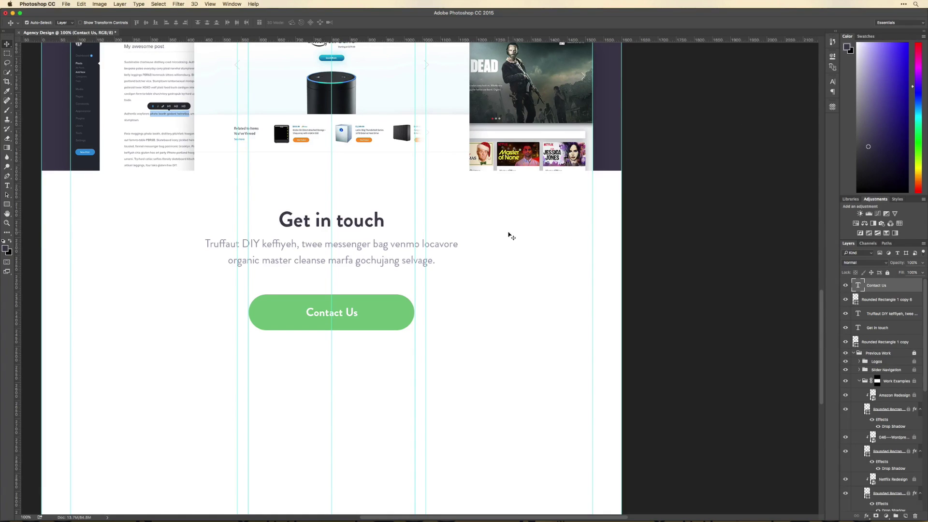
# Hide the guides and shrink the "Contact Us" button shape to about 346 by 75 px.
pyautogui.press('super+semicolon')
pyautogui.press('super+minus')
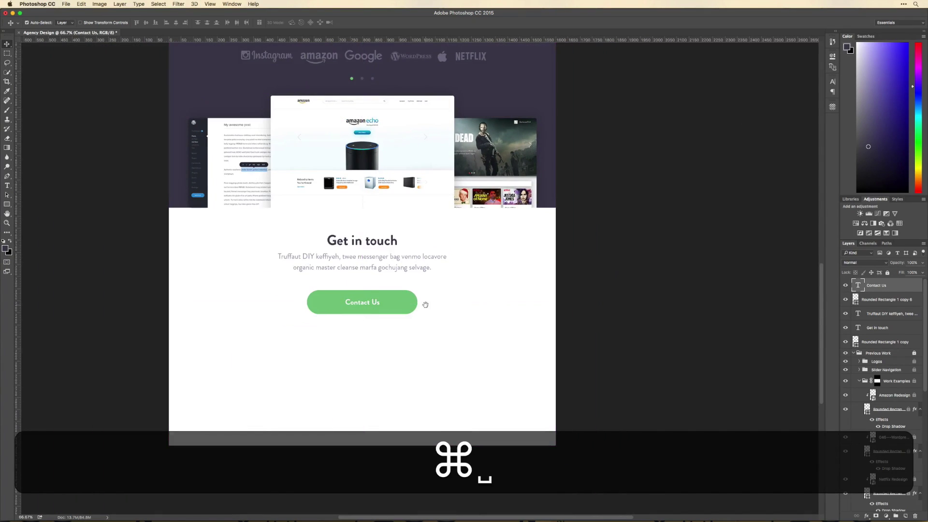
pyautogui.moveTo(426, 303); pyautogui.dragTo(436, 344)
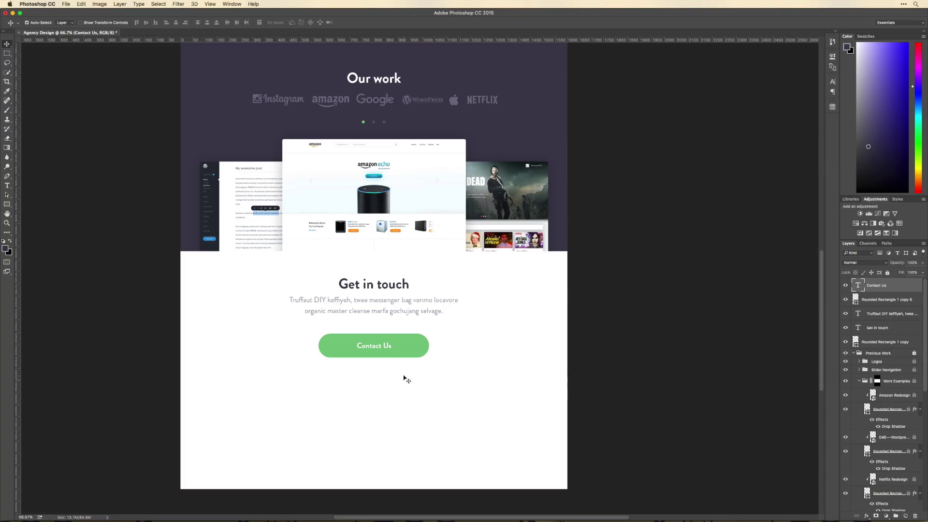
pyautogui.click(423, 356)
pyautogui.press('super+t')
pyautogui.moveTo(429, 357); pyautogui.dragTo(378, 348)
pyautogui.press('Return')
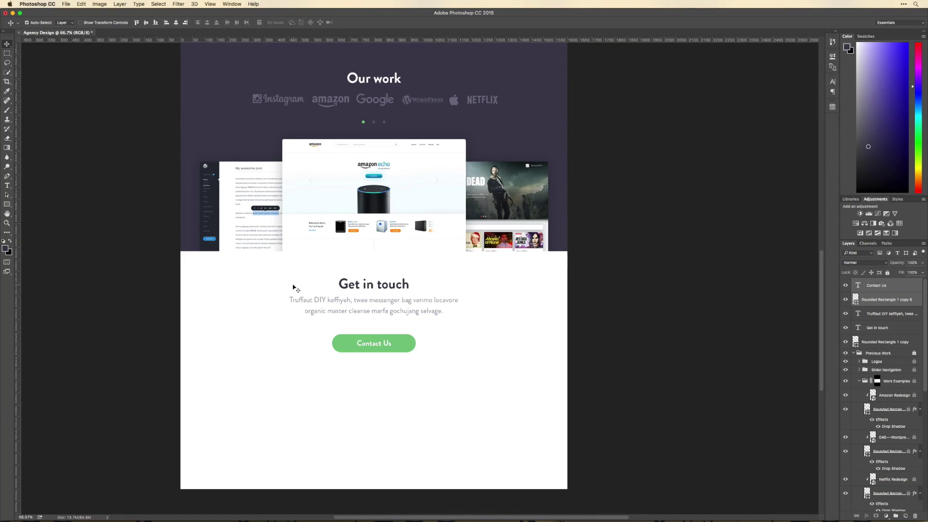
# Draw a rectangle about 1788 by 560 px behind the "Get in touch" content, starting at the bottom edge of "Our work".
pyautogui.scroll(3, 333, 254)
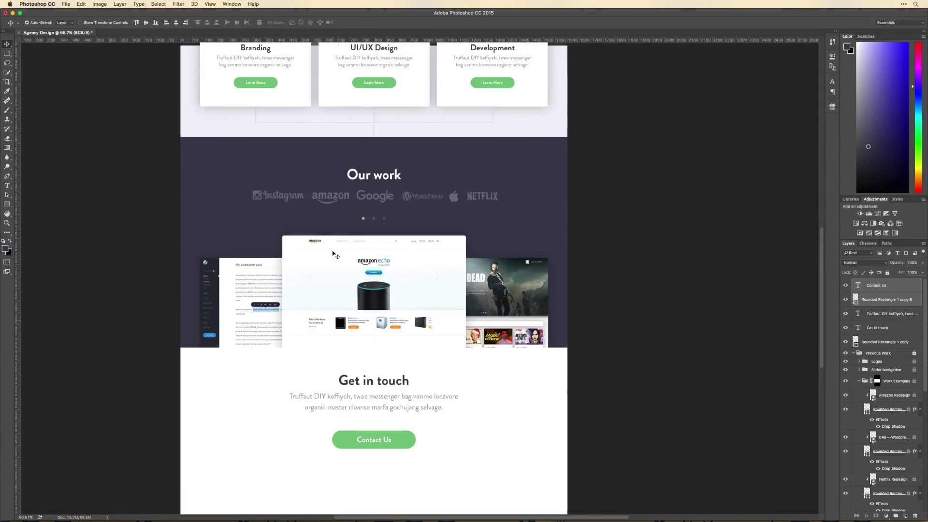
pyautogui.press('alt')
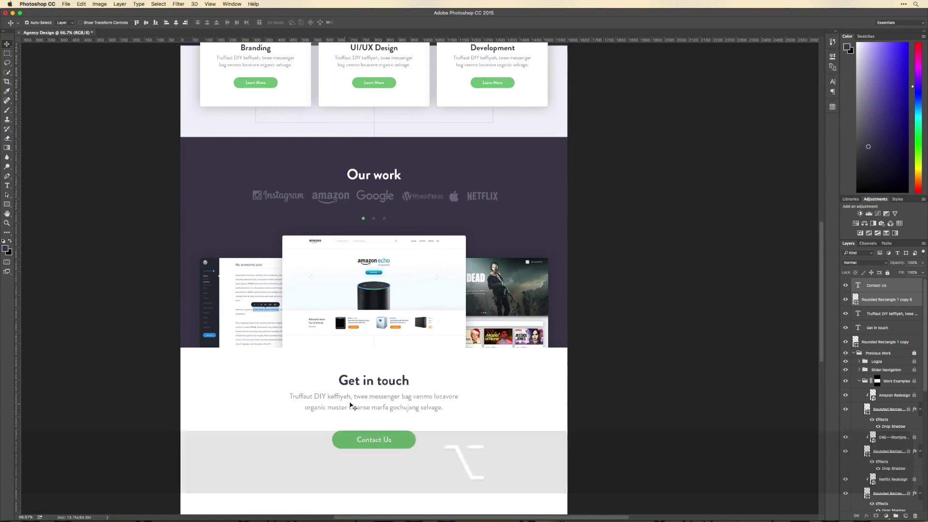
pyautogui.click(441, 448)
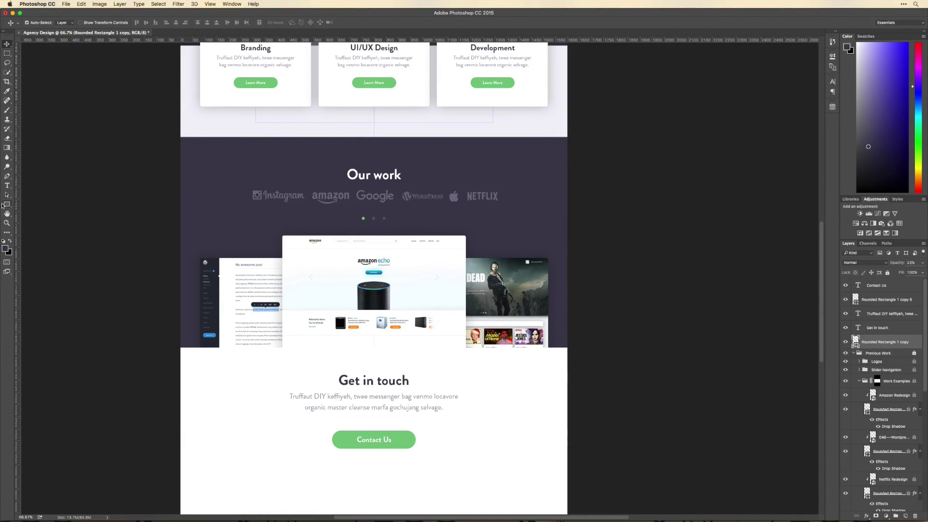
pyautogui.click(8, 206)
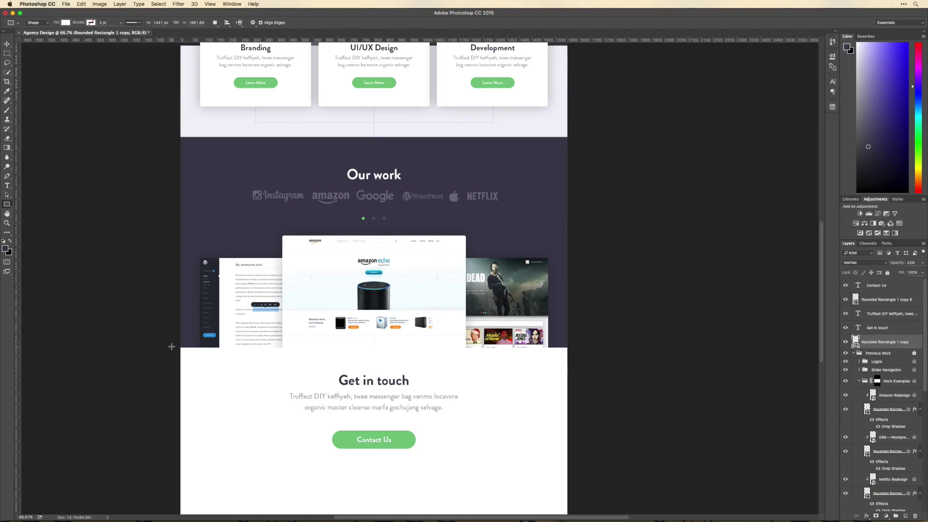
pyautogui.moveTo(171, 346); pyautogui.dragTo(604, 482)
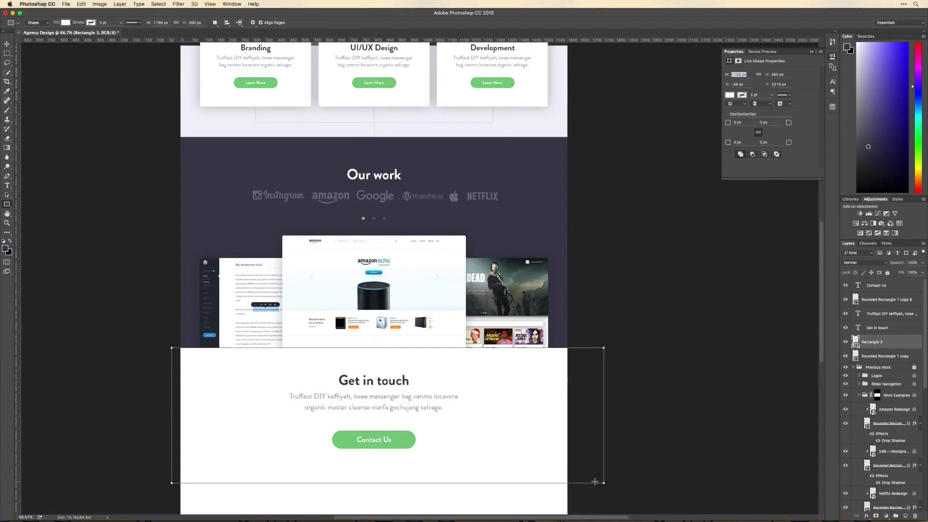
# Recolor the new rectangle to the light lavender #f2f1f8 sampled from the background of the services section.
pyautogui.doubleClick(855, 341)
pyautogui.click(435, 124)
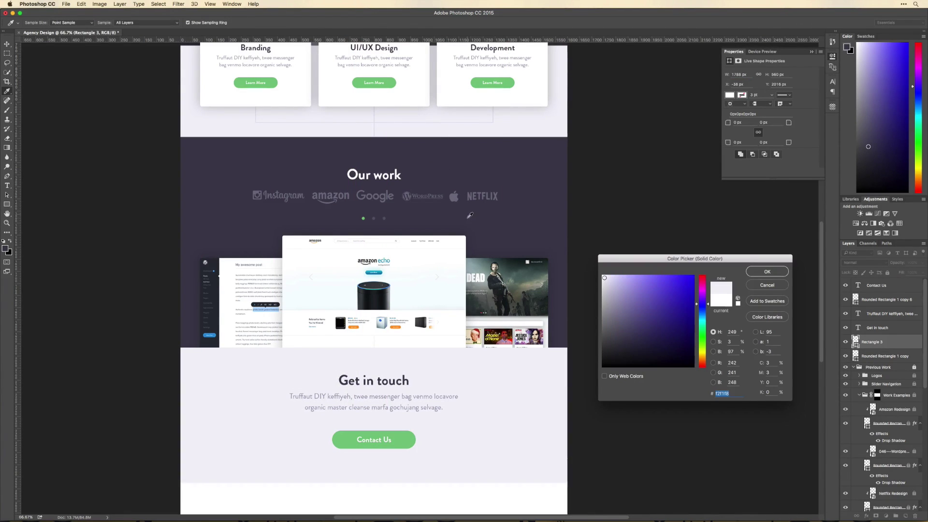
pyautogui.press('Return')
pyautogui.scroll(2, 443, 113)
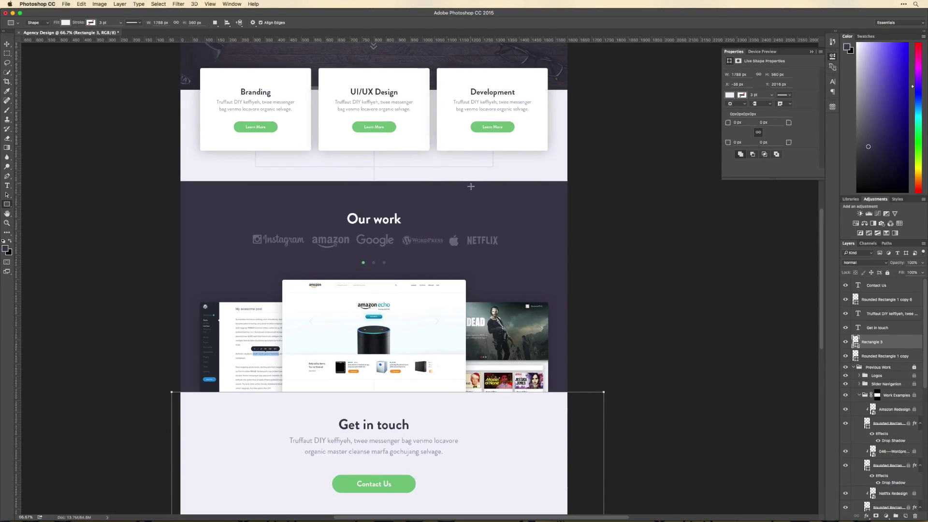
# Resize the lavender rectangle to about 1618 by 601 px and move the heading, paragraph and button down to centre them in it.
pyautogui.scroll(-5, 531, 241)
pyautogui.press('super+t')
pyautogui.moveTo(603, 325); pyautogui.dragTo(569, 325)
pyautogui.press('super+t')
pyautogui.moveTo(374, 392); pyautogui.dragTo(374, 401)
pyautogui.press('Return')
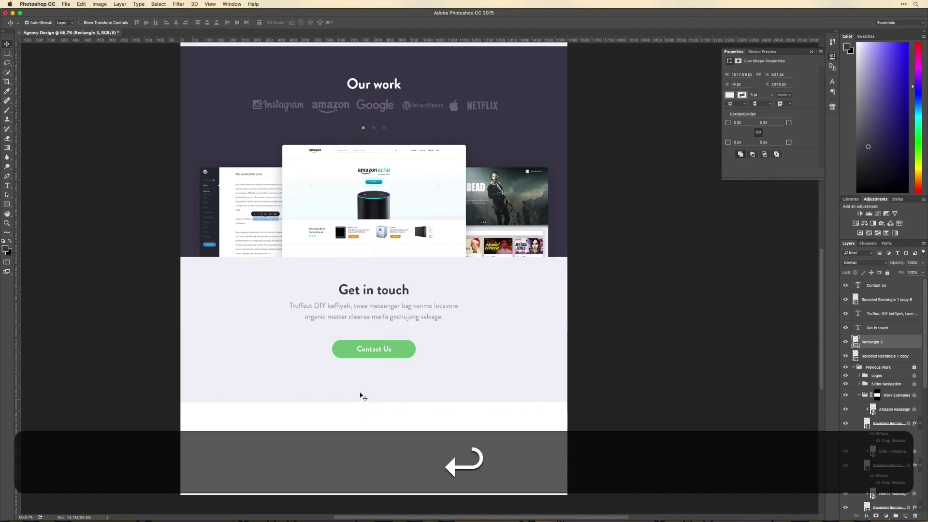
pyautogui.keyDown('shift'); pyautogui.click(401, 351); pyautogui.keyUp('shift')
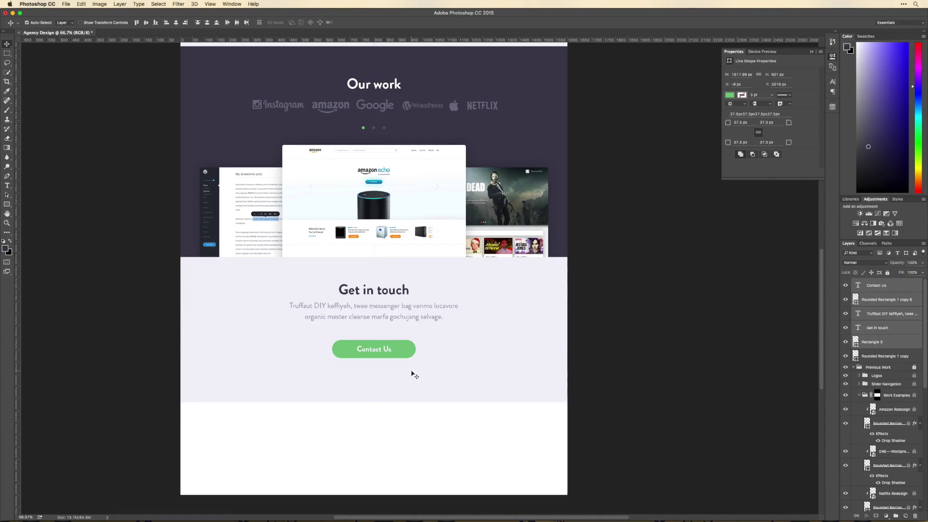
pyautogui.moveTo(395, 348); pyautogui.dragTo(395, 357)
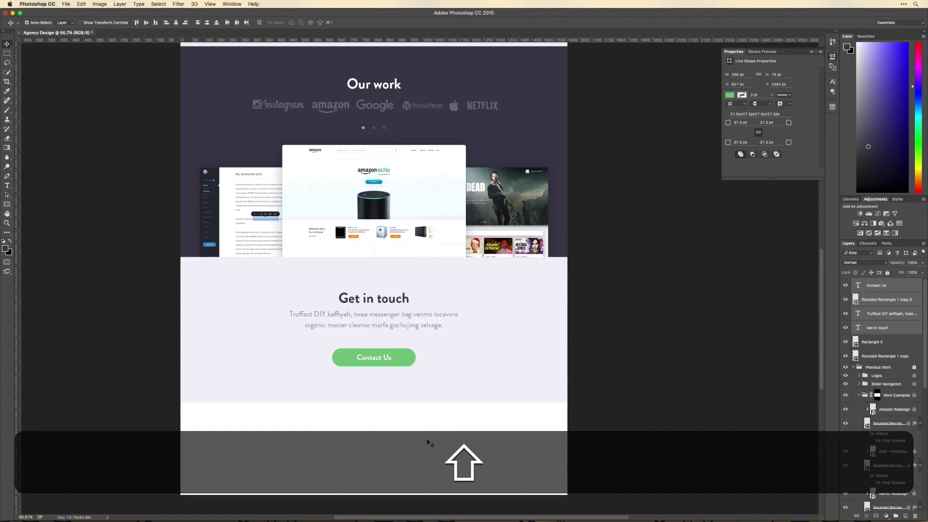
# Duplicate the "Get in touch" paragraph into the white area below the lavender section.
pyautogui.scroll(-1, 428, 442)
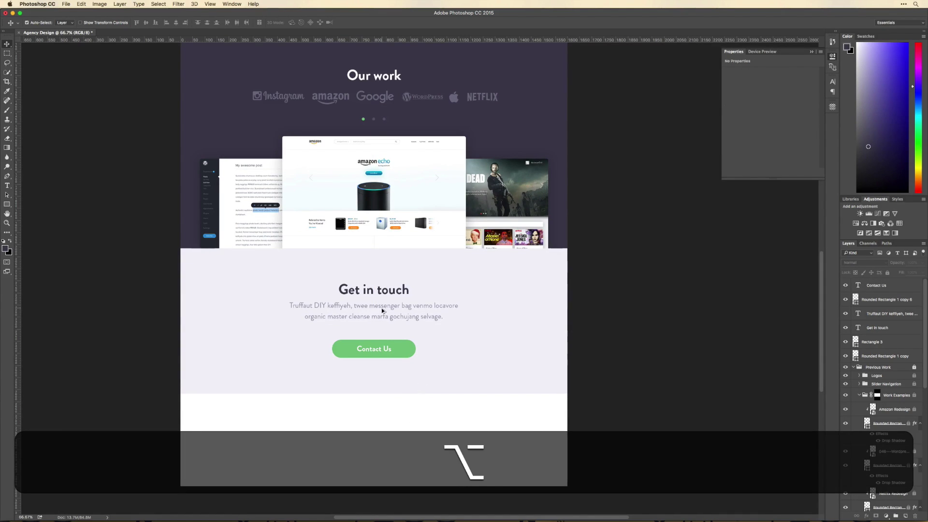
pyautogui.moveTo(382, 308); pyautogui.dragTo(382, 409)
pyautogui.scroll(-6, 382, 408)
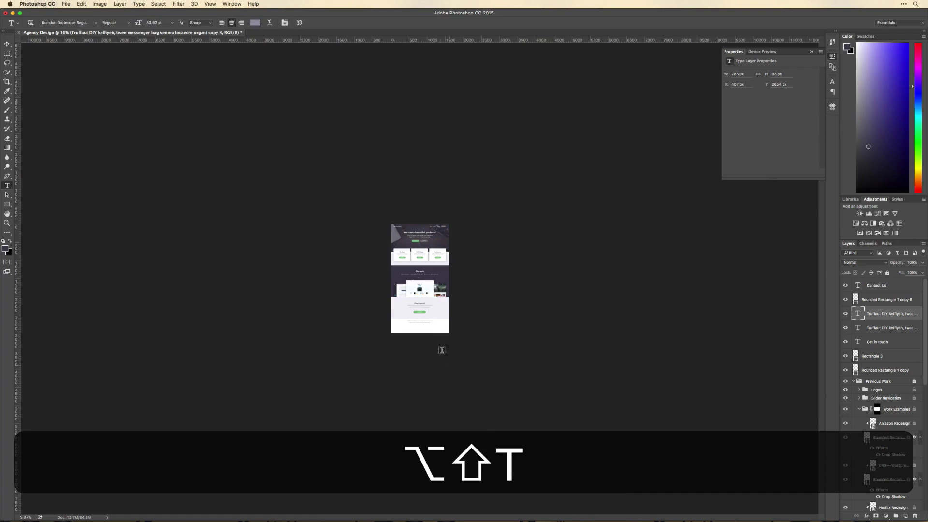
pyautogui.press('z')
pyautogui.click(467, 318)
pyautogui.moveTo(467, 317); pyautogui.dragTo(489, 315)
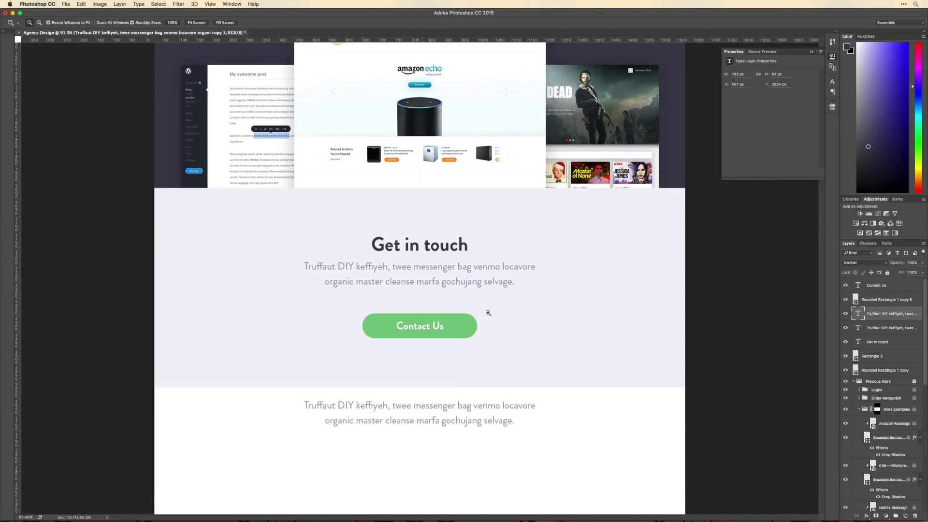
pyautogui.press('t')
pyautogui.click(426, 409)
pyautogui.press('super+a')
pyautogui.press('super+z')
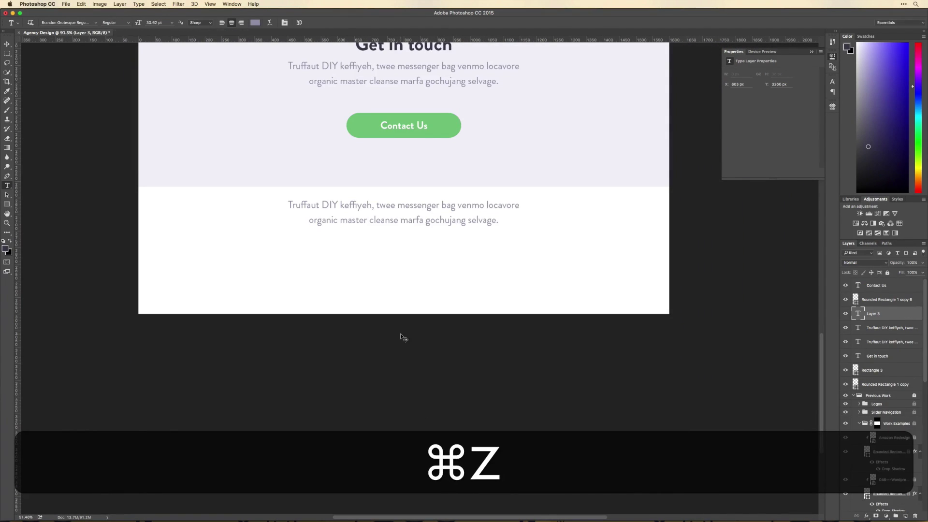
# Replace the duplicated paragraph below the lavender section with "©2016", the designer's full name and "/ SuperMegaAwesome".
pyautogui.click(424, 214)
pyautogui.press('super+a')
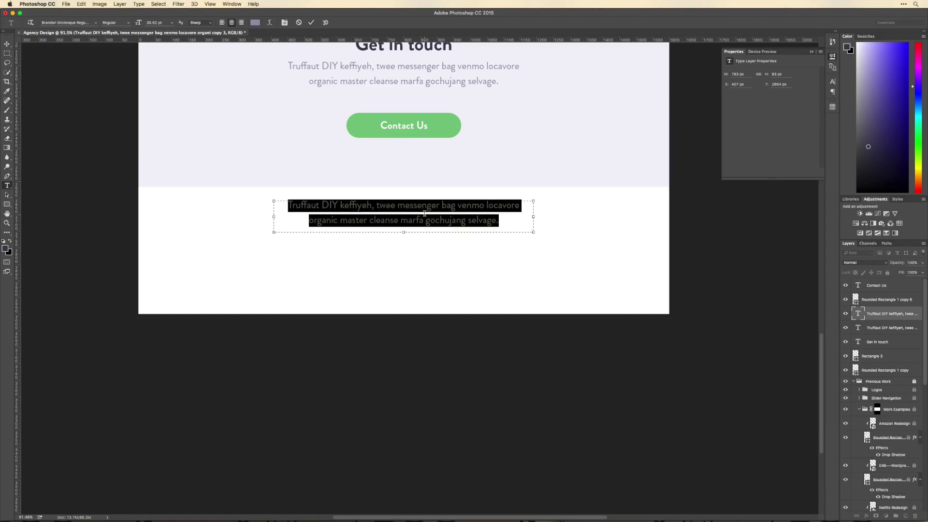
pyautogui.write('©2016')
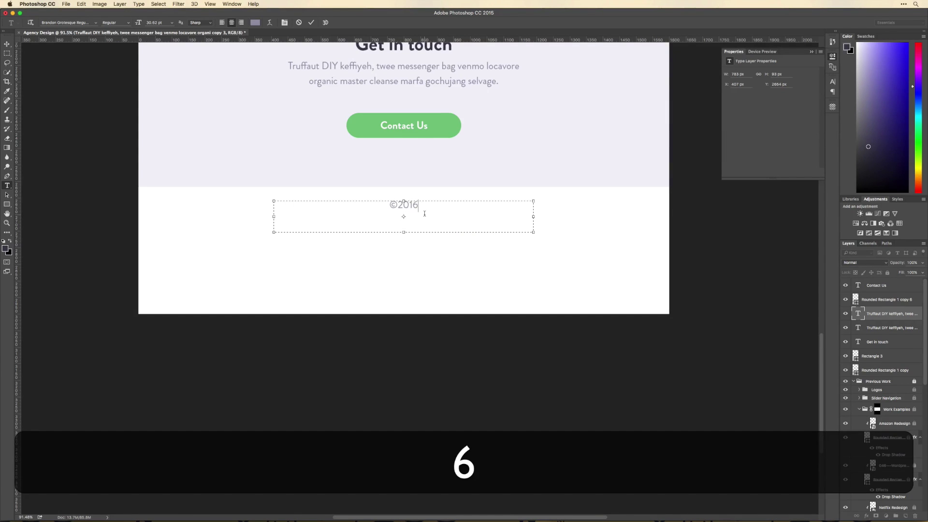
pyautogui.write(' Mackenzie Child')
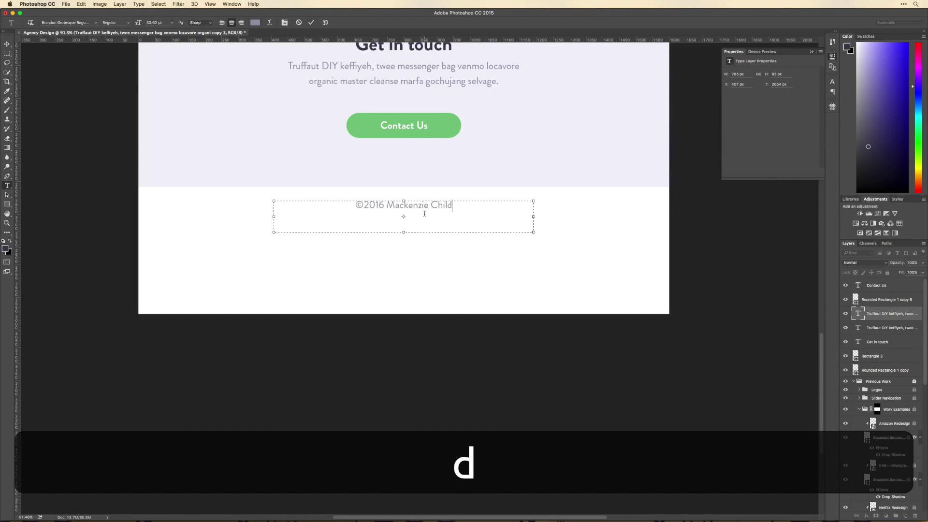
pyautogui.write('Sup')
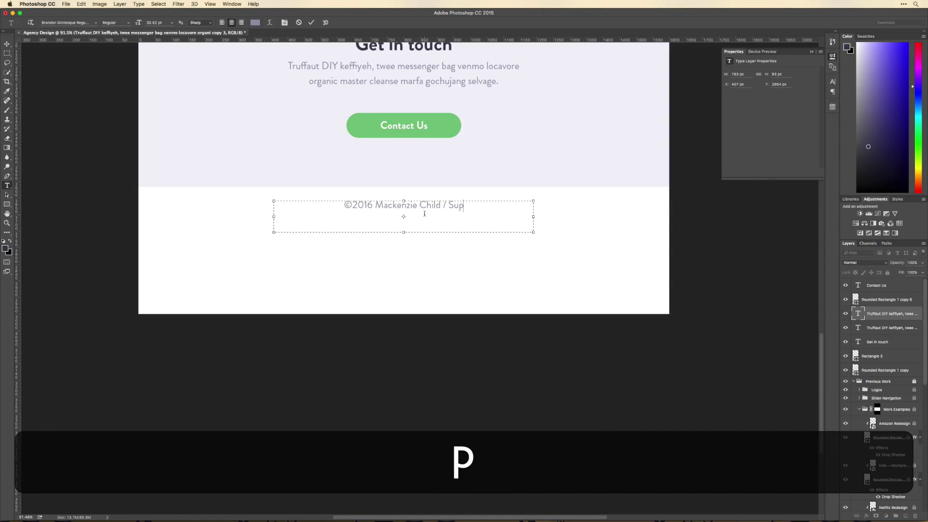
pyautogui.write('erMEgaAwesome')
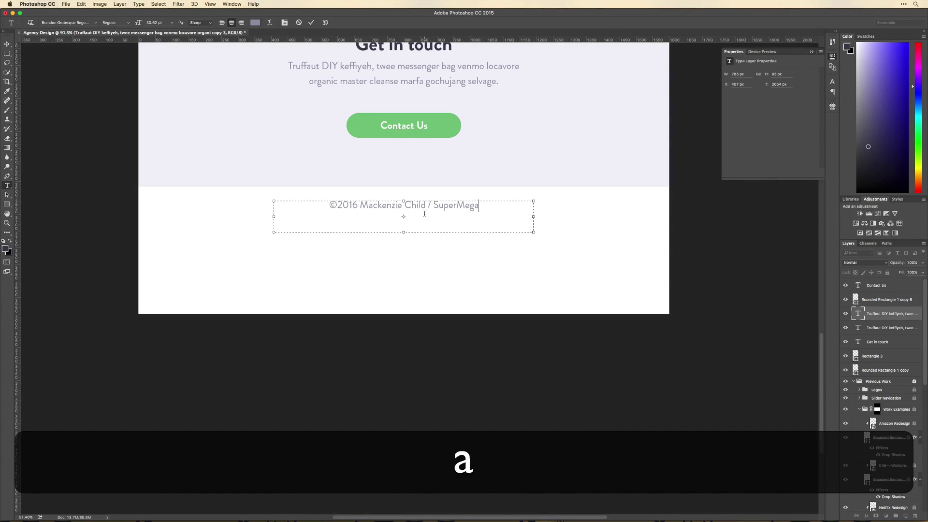
# Set the copyright line to Bold at about 21.5 px and shorten its text box to one line, about 24 px high.
pyautogui.press('super+a')
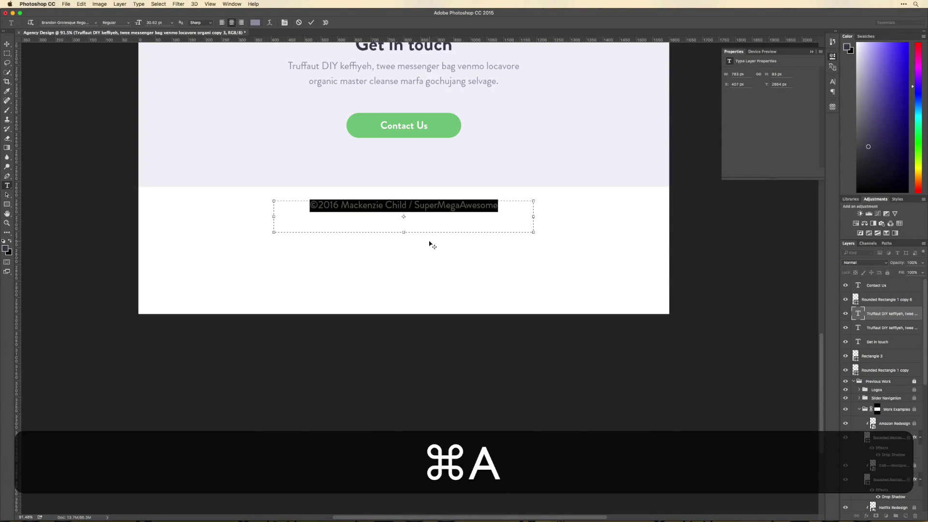
pyautogui.click(128, 23)
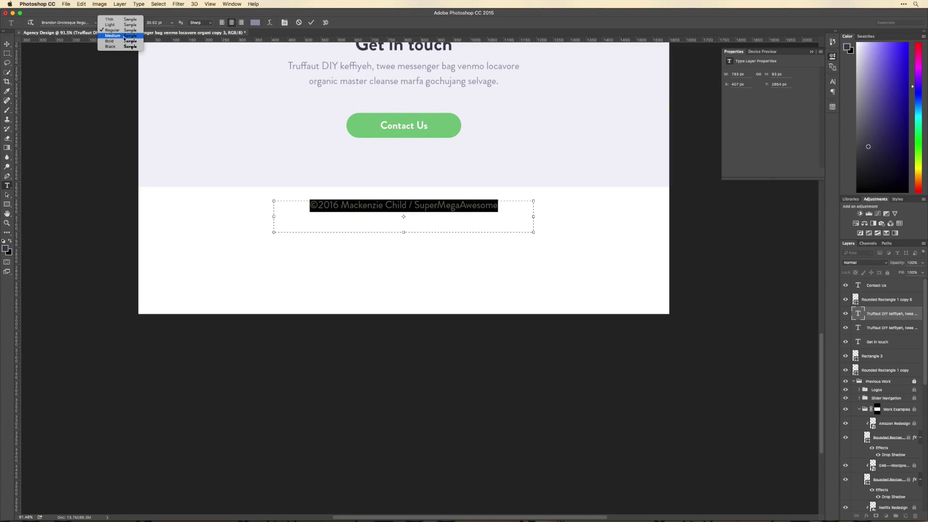
pyautogui.click(123, 42)
pyautogui.moveTo(141, 23); pyautogui.dragTo(137, 24)
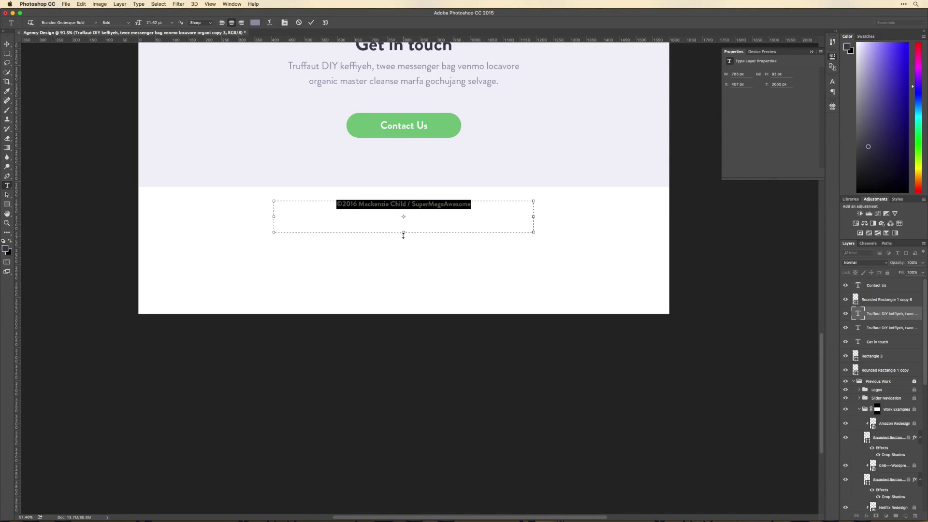
pyautogui.moveTo(403, 234); pyautogui.dragTo(407, 203)
pyautogui.press('super+Return')
# Recolor the designer's name in the copyright line to the green #78c581 sampled from the Contact Us button.
pyautogui.click(256, 23)
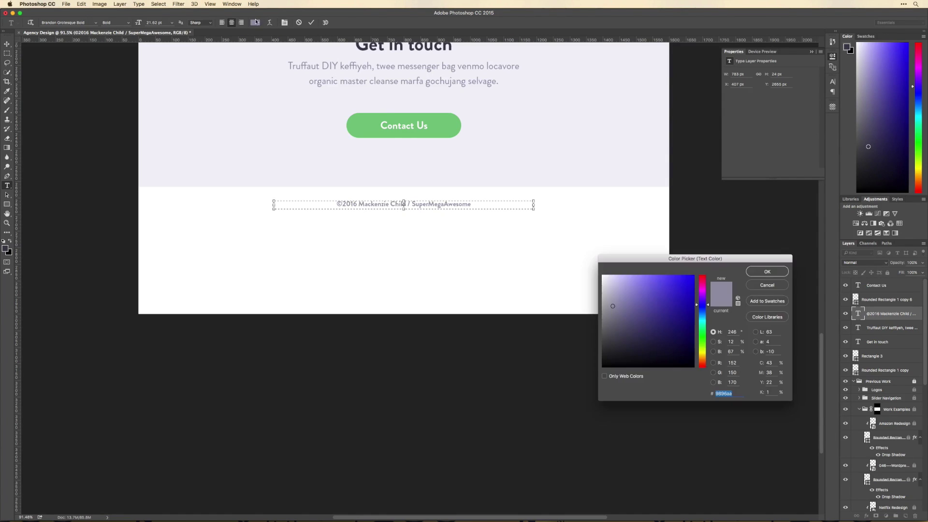
pyautogui.click(367, 128)
pyautogui.press('super+Return')
pyautogui.press('super+Return')
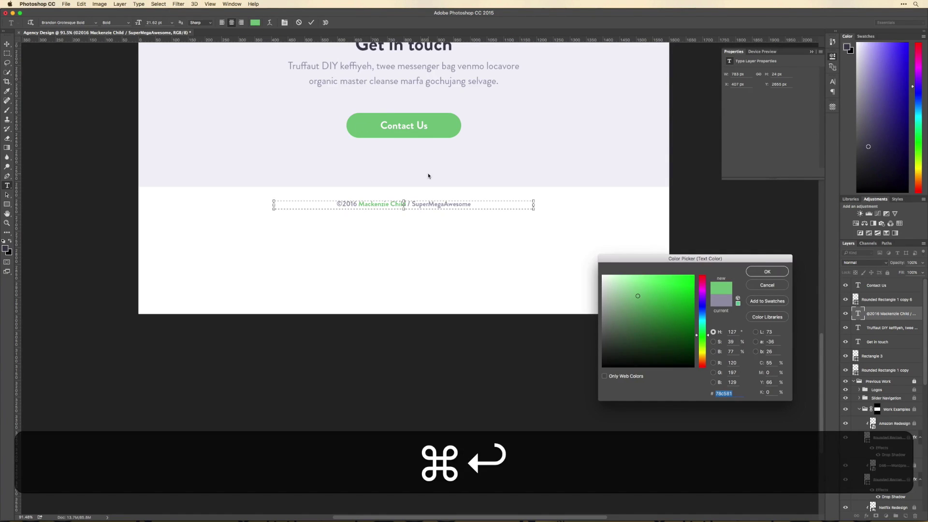
# Move the copyright line down about 12 px and crop the canvas's bottom edge up to leave a slim white footer.
pyautogui.press('super+v')
pyautogui.moveTo(429, 203); pyautogui.dragTo(429, 207)
pyautogui.hotkey('shift', 'c')
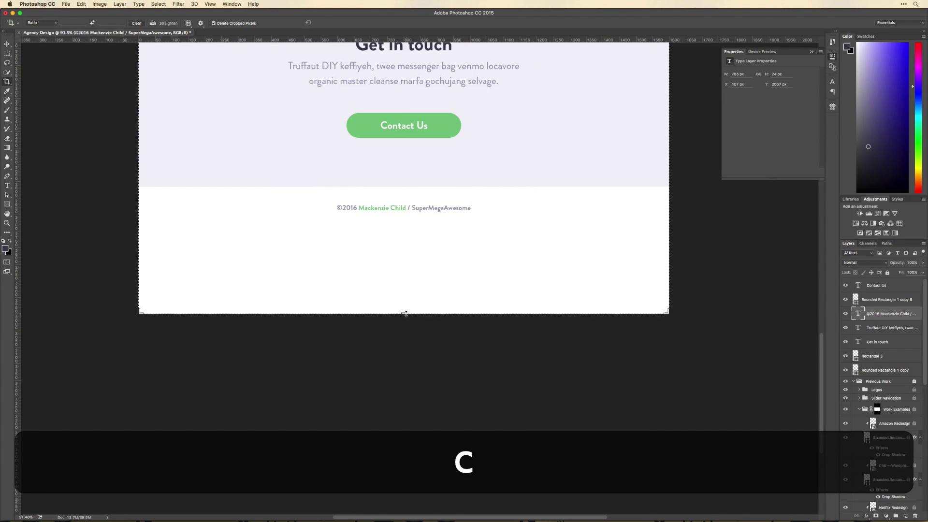
pyautogui.moveTo(409, 314); pyautogui.dragTo(408, 272)
pyautogui.press('v')
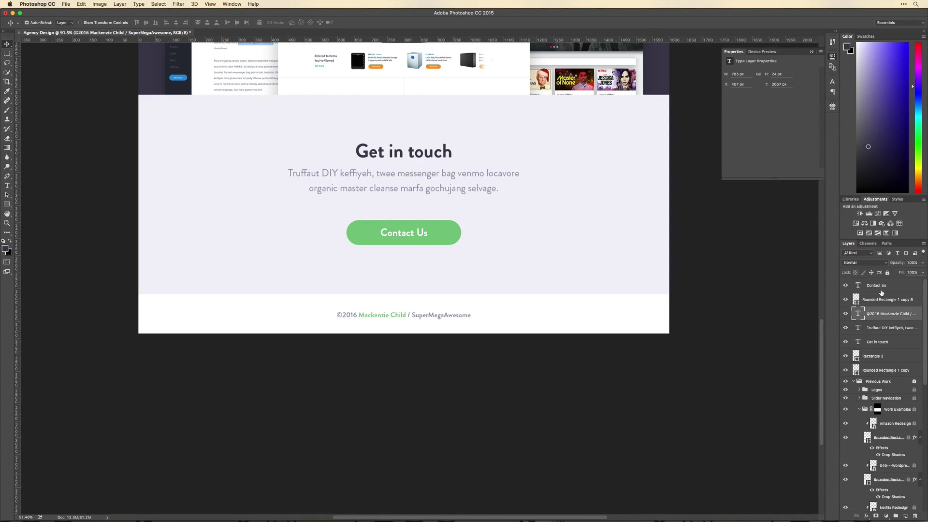
# Group all the "Get in touch" and footer layers, from Contact Us to Rounded Rectangle 1 copy, and name the group "Final CTA".
pyautogui.click(880, 286)
pyautogui.keyDown('shift'); pyautogui.click(894, 371); pyautogui.keyUp('shift')
pyautogui.press('shift+super+g')
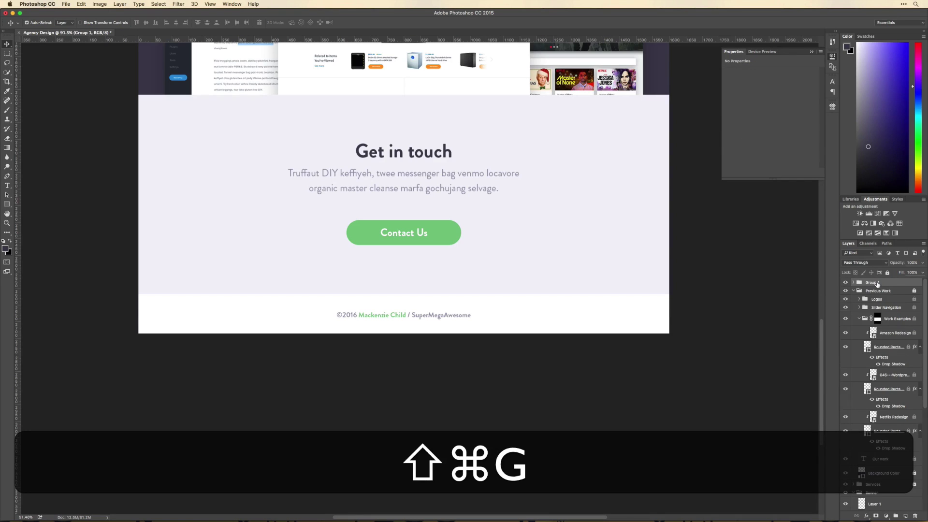
pyautogui.doubleClick(872, 282)
pyautogui.write('CTA ')
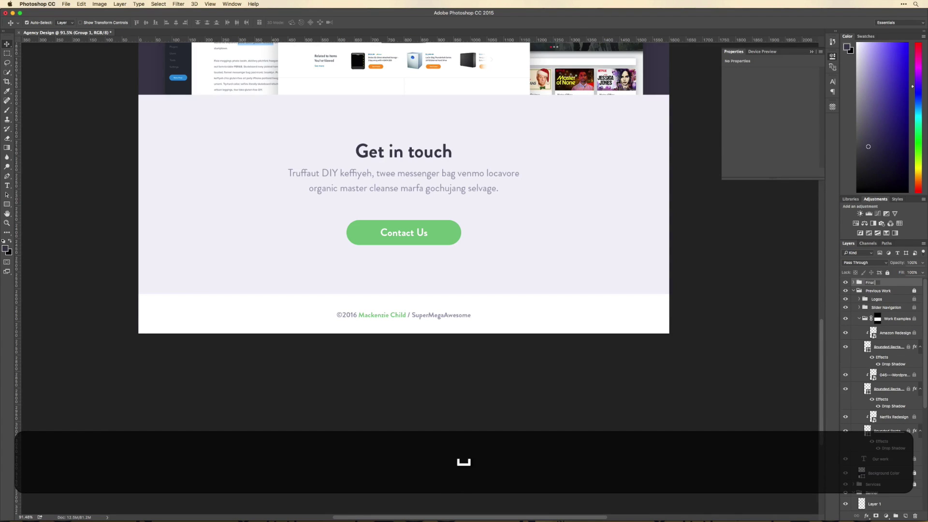
pyautogui.write('CTA')
pyautogui.hotkey('shift', 'Return')
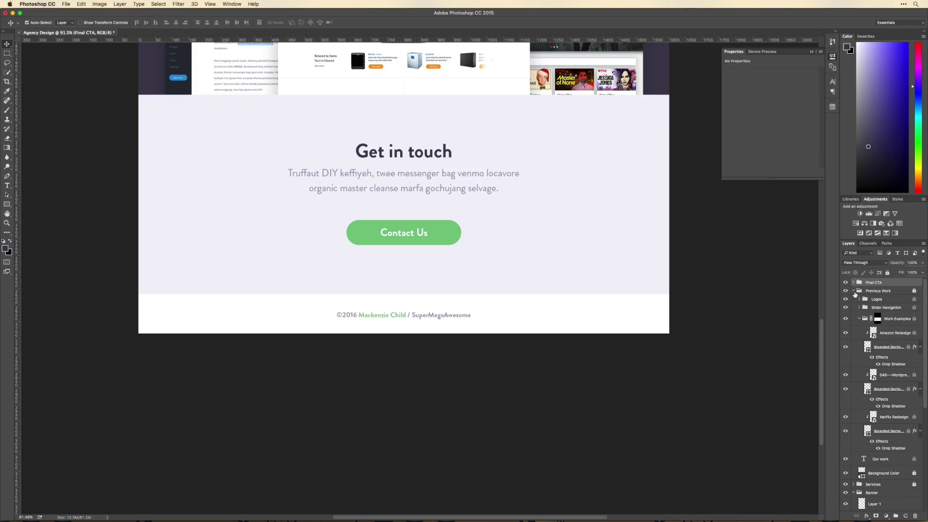
# Collapse the Previous Work and Banner layer groups and hide the object properties to clear the view of the design.
pyautogui.click(853, 290)
pyautogui.click(854, 308)
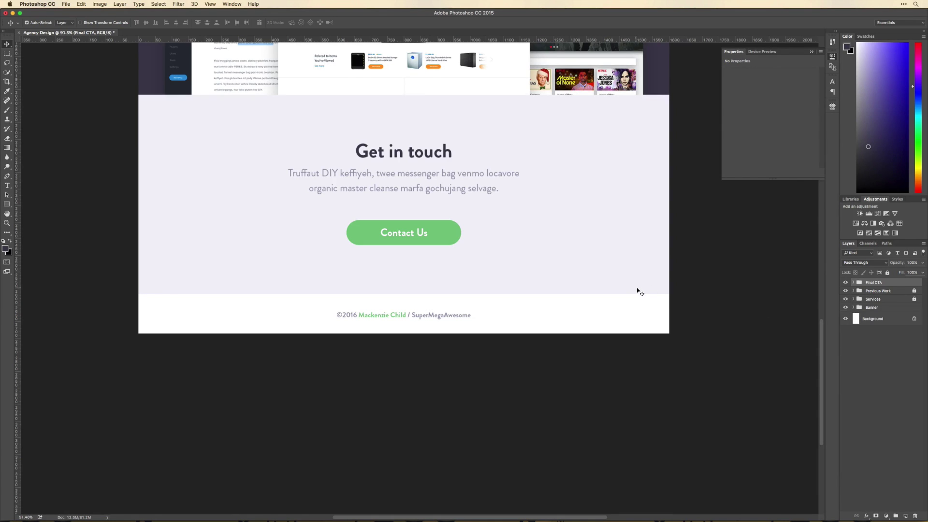
pyautogui.press('super+minus')
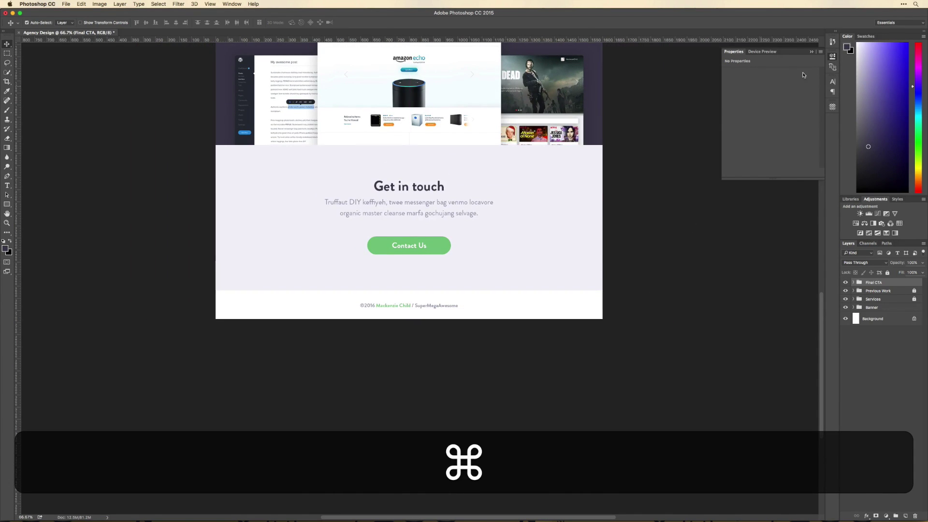
pyautogui.click(832, 56)
# Review the whole homepage, from the banner through the service cards and "Our work" to the "Get in touch" section and footer.
pyautogui.press('space')
pyautogui.moveTo(570, 107); pyautogui.dragTo(556, 176)
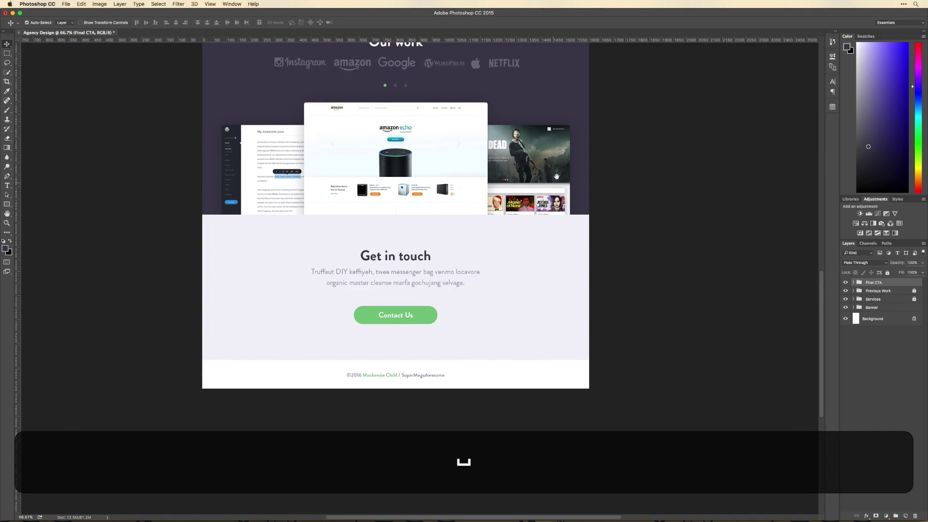
pyautogui.press('v')
pyautogui.scroll(8, 570, 176)
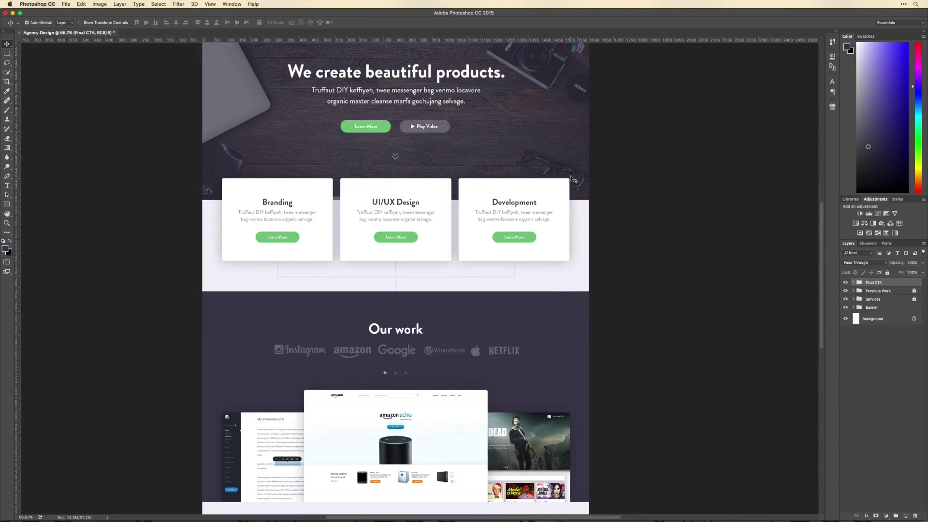
pyautogui.scroll(1, 570, 177)
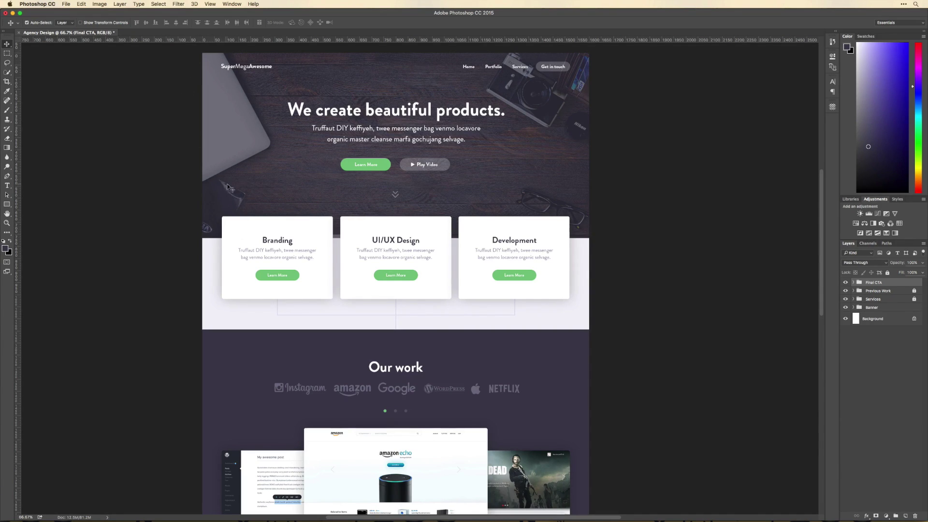
pyautogui.scroll(-1, 309, 182)
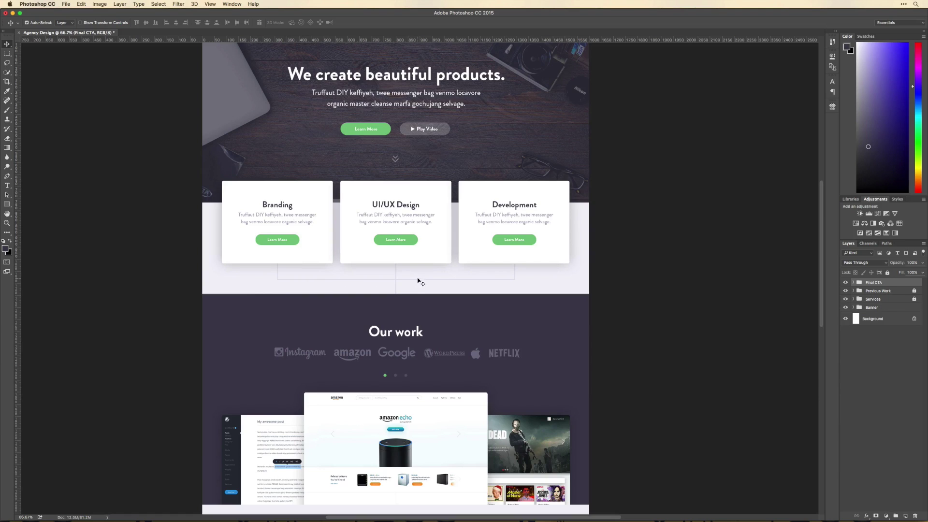
pyautogui.scroll(-3, 395, 333)
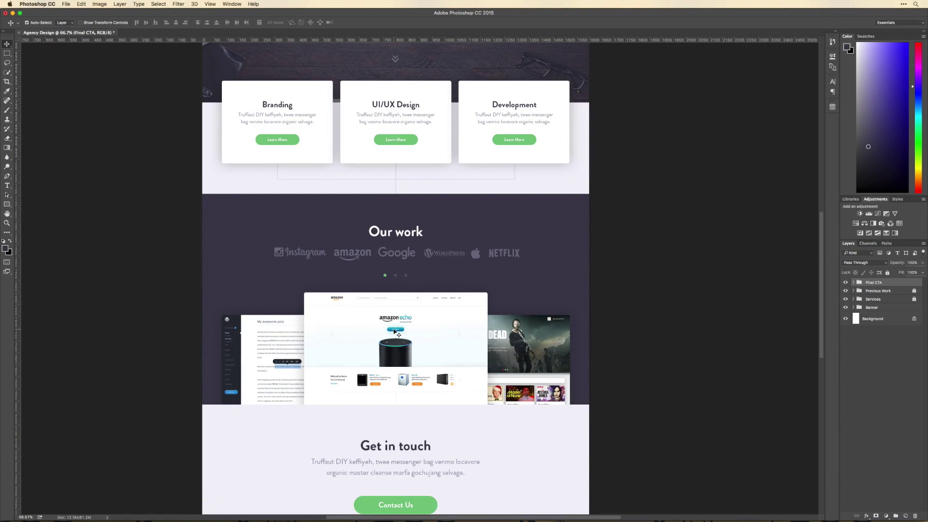
pyautogui.scroll(-3, 521, 290)
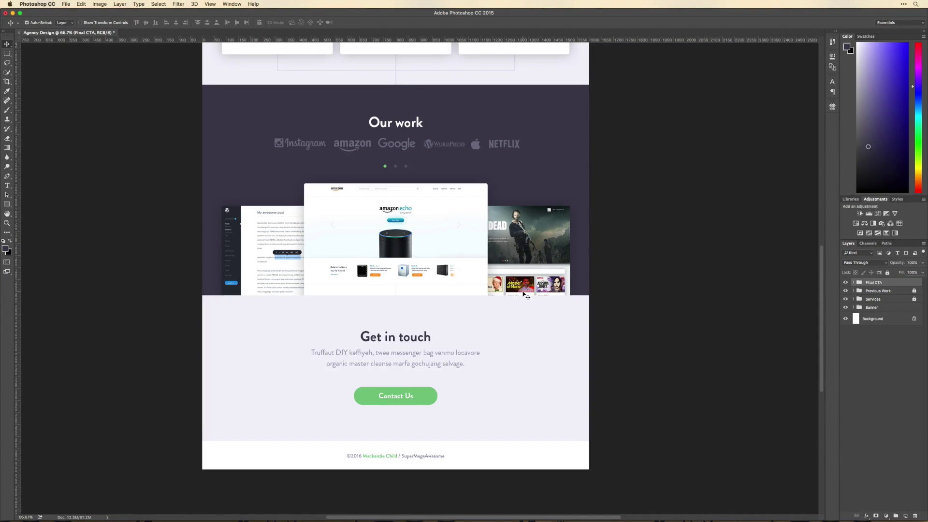
pyautogui.scroll(10, 600, 279)
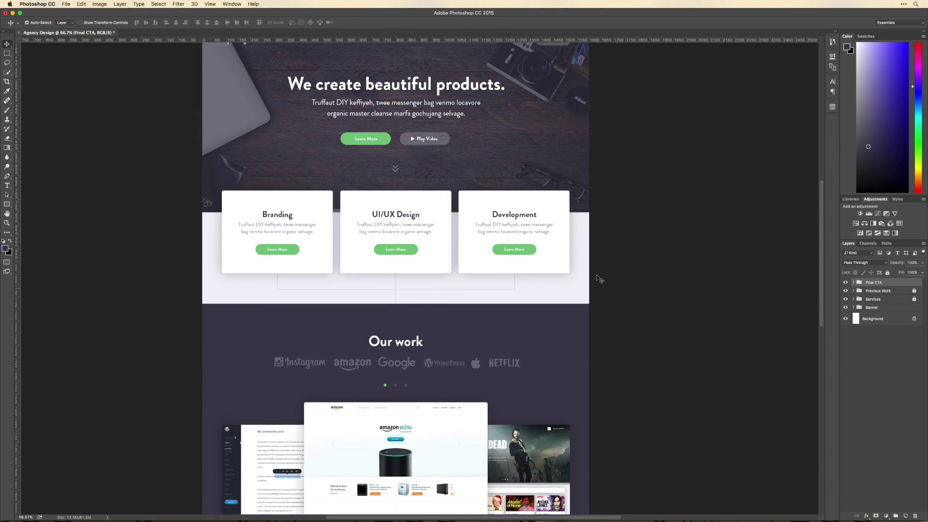